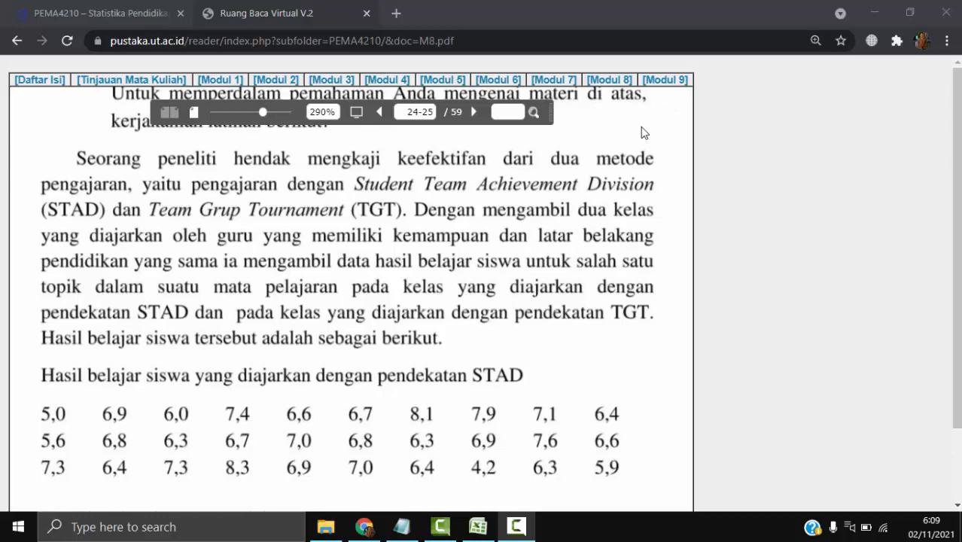
# - Read the exercise comparing the STAD and TGT teaching methods, including both sets of student learning results
pyautogui.click(642, 150)
pyautogui.scroll(2, 642, 151)
pyautogui.moveTo(633, 174); pyautogui.dragTo(641, 194)
pyautogui.scroll(-2, 601, 249)
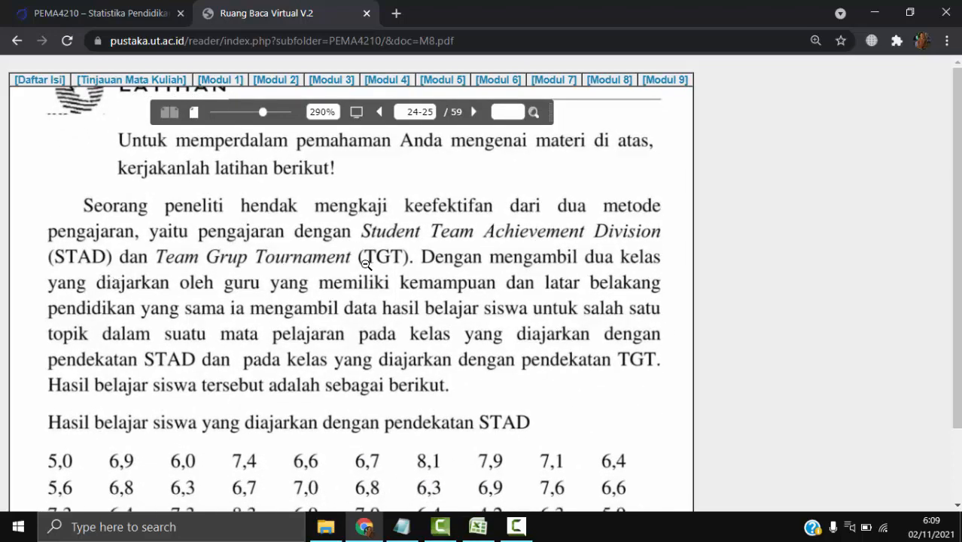
pyautogui.scroll(-1, 383, 308)
pyautogui.scroll(-2, 386, 301)
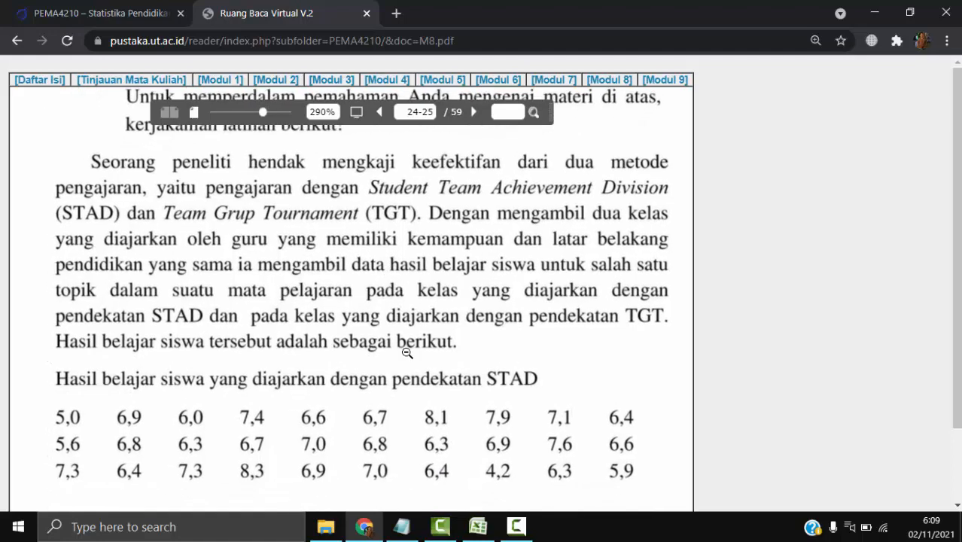
pyautogui.scroll(-3, 397, 387)
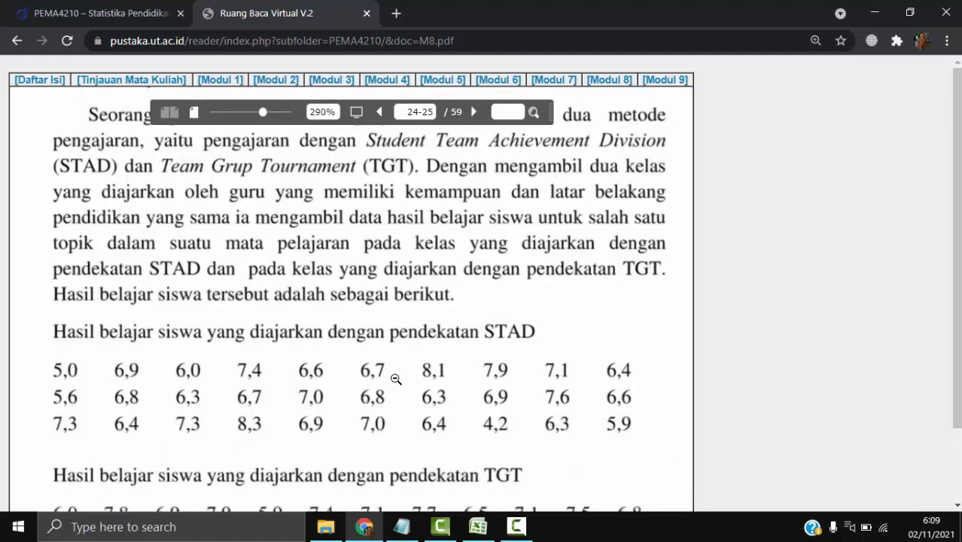
pyautogui.scroll(-1, 373, 324)
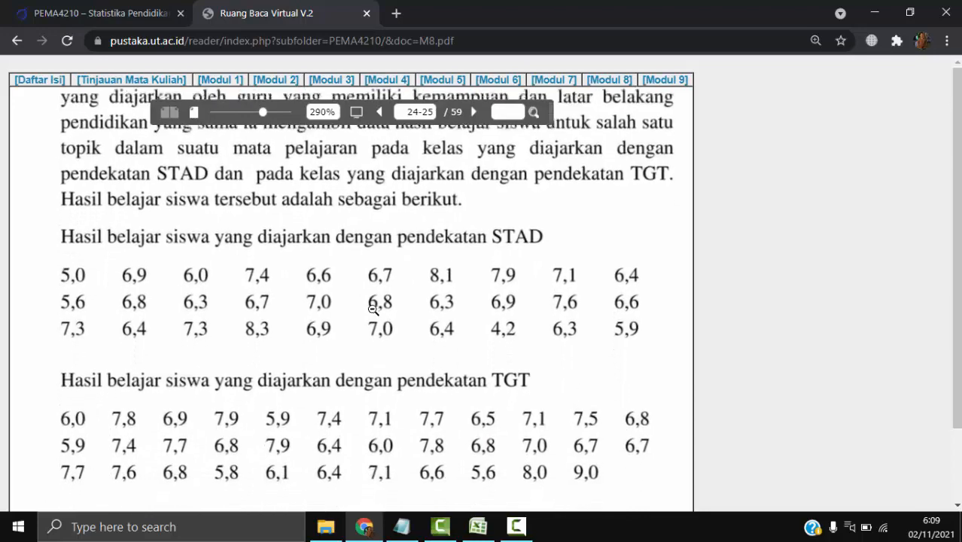
pyautogui.scroll(-1, 370, 317)
pyautogui.scroll(1, 378, 322)
pyautogui.scroll(1, 402, 166)
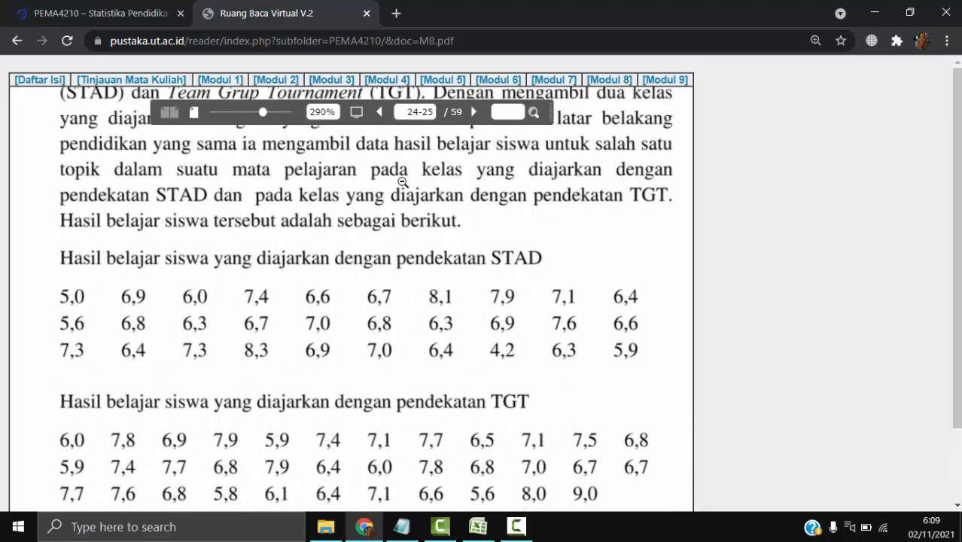
pyautogui.scroll(2, 401, 218)
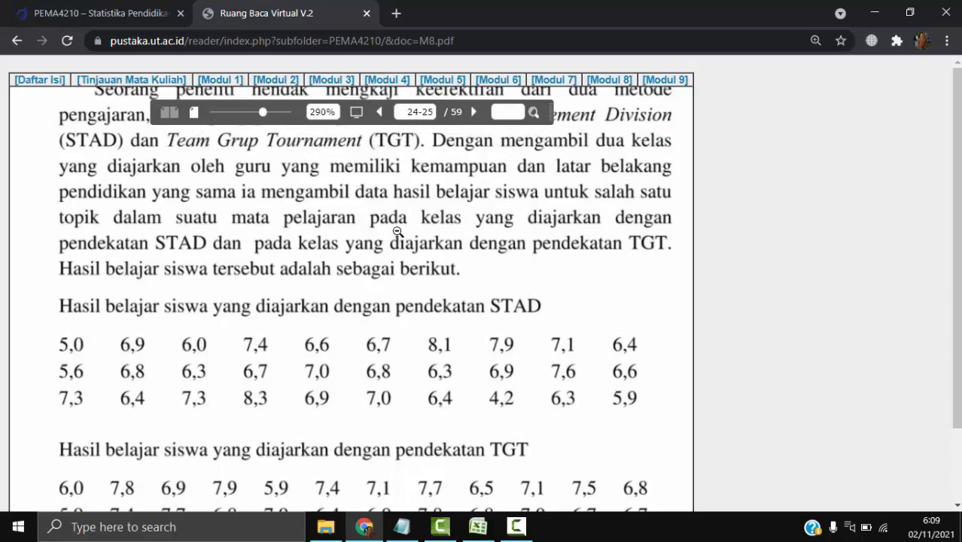
pyautogui.scroll(2, 388, 220)
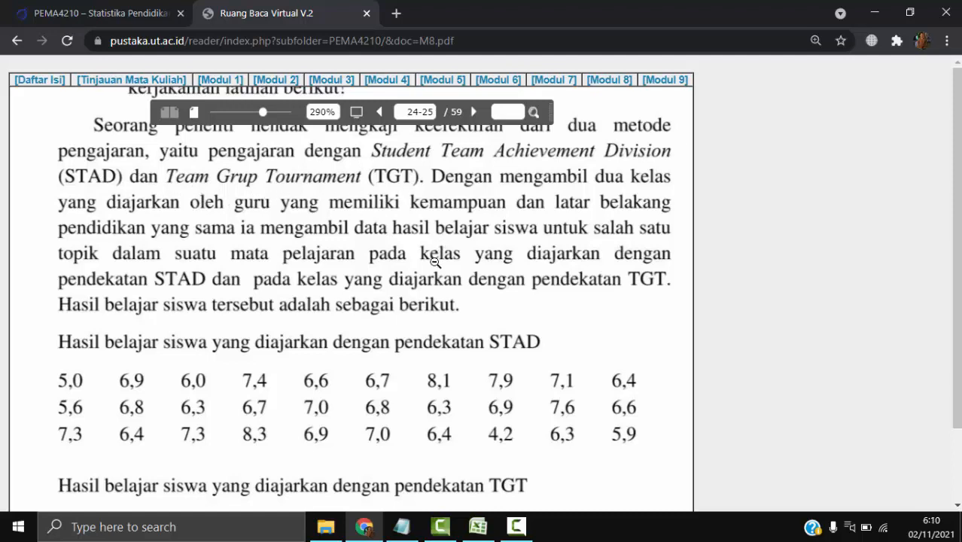
pyautogui.moveTo(422, 294); pyautogui.dragTo(423, 280)
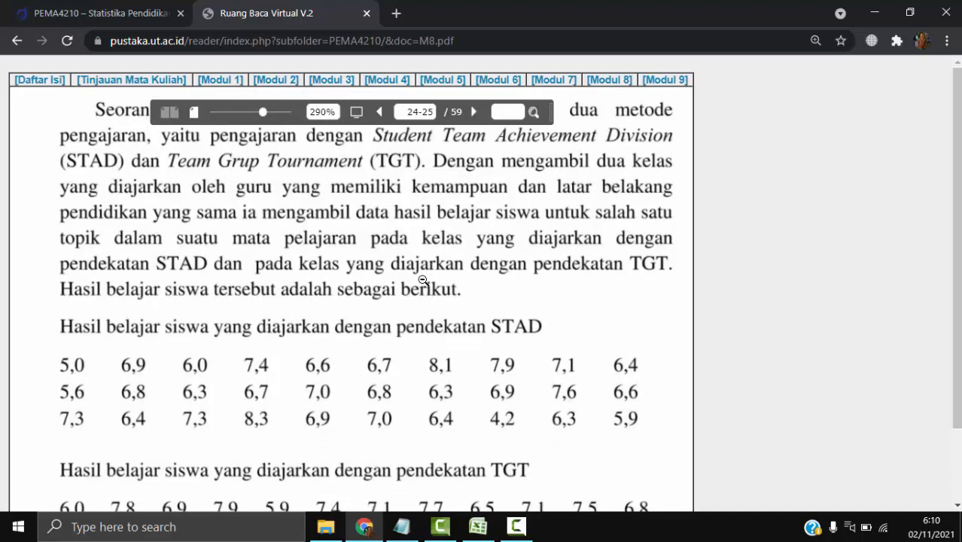
pyautogui.scroll(-1, 451, 263)
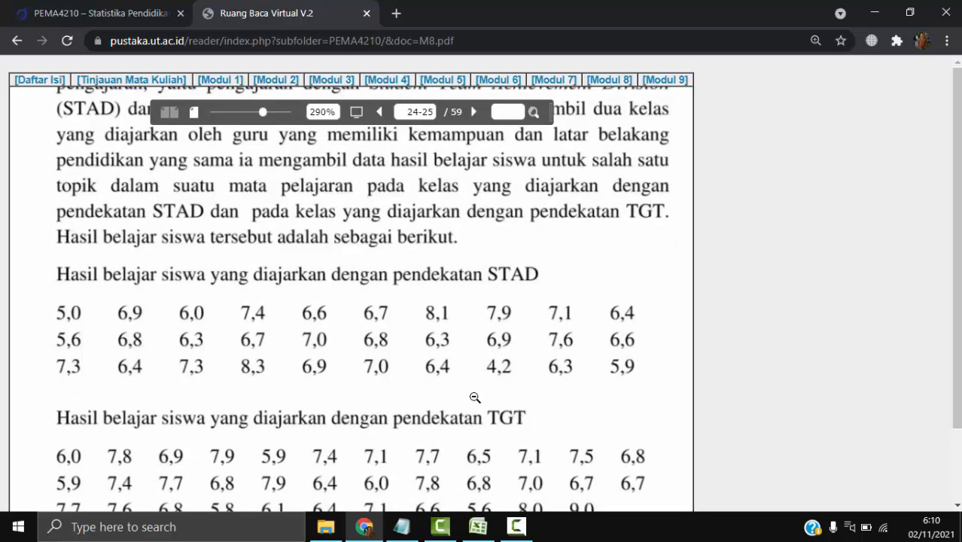
pyautogui.scroll(-1, 518, 256)
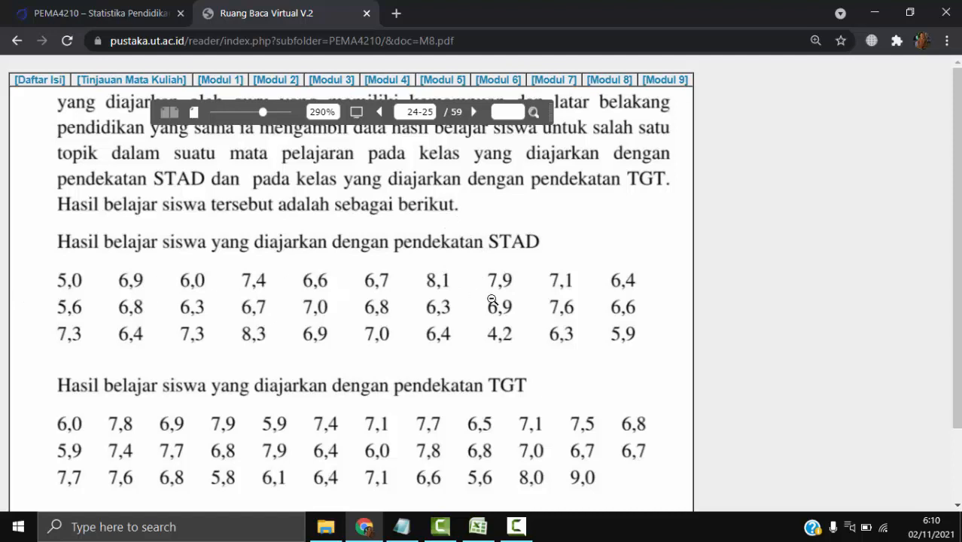
# - Switch to the KENORMALAN workbook in Excel and enter the hypothesis labels H0 in D1 and H1 in D2
pyautogui.moveTo(477, 530)
pyautogui.click(482, 529)
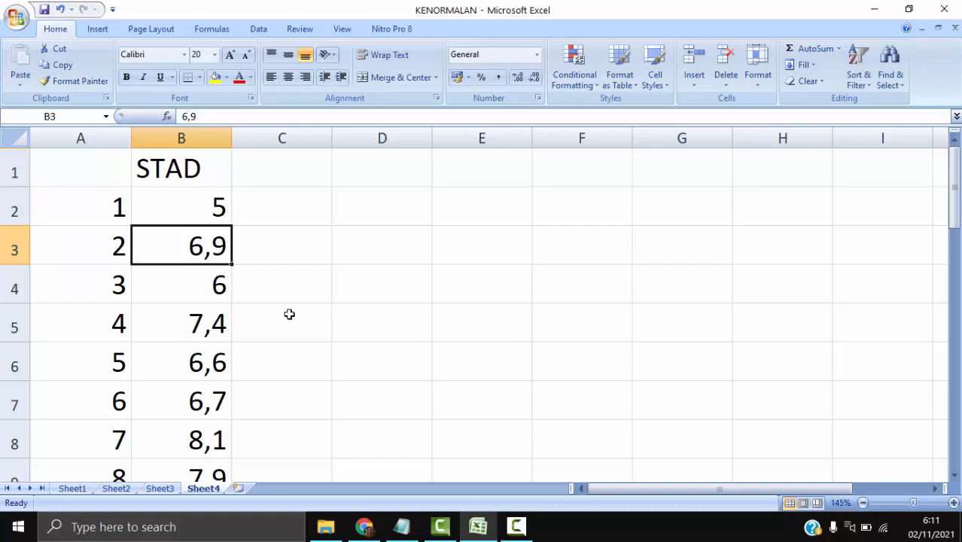
pyautogui.click(364, 182)
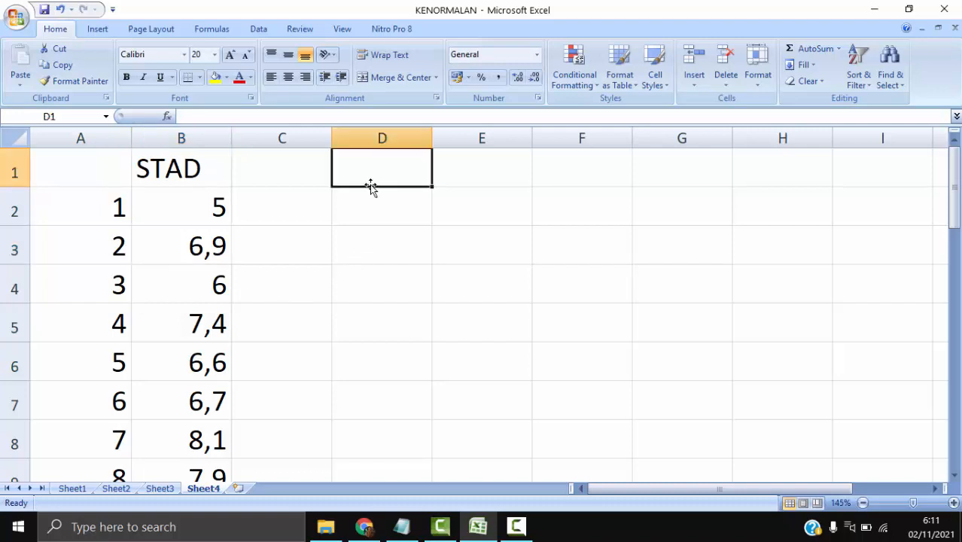
pyautogui.write('H0')
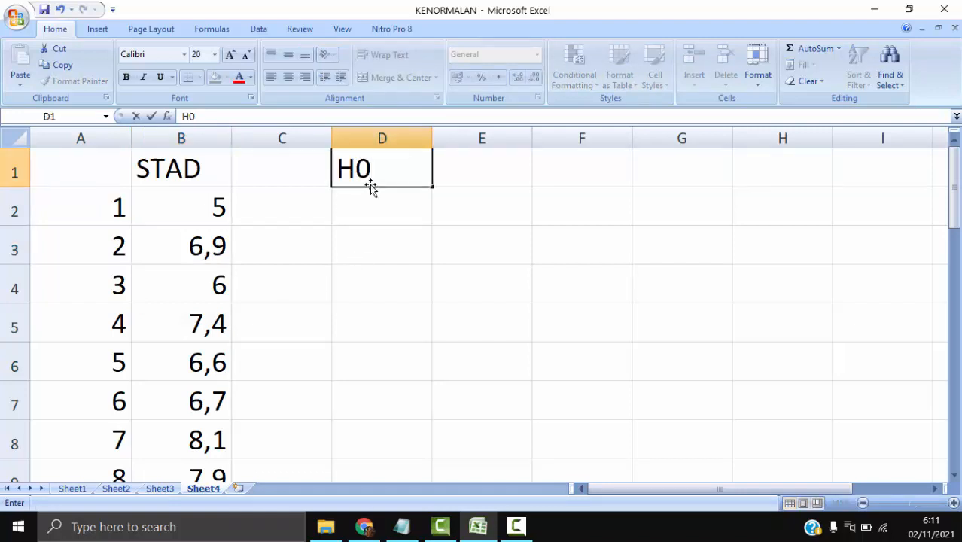
pyautogui.press('Tab')
pyautogui.click(370, 185)
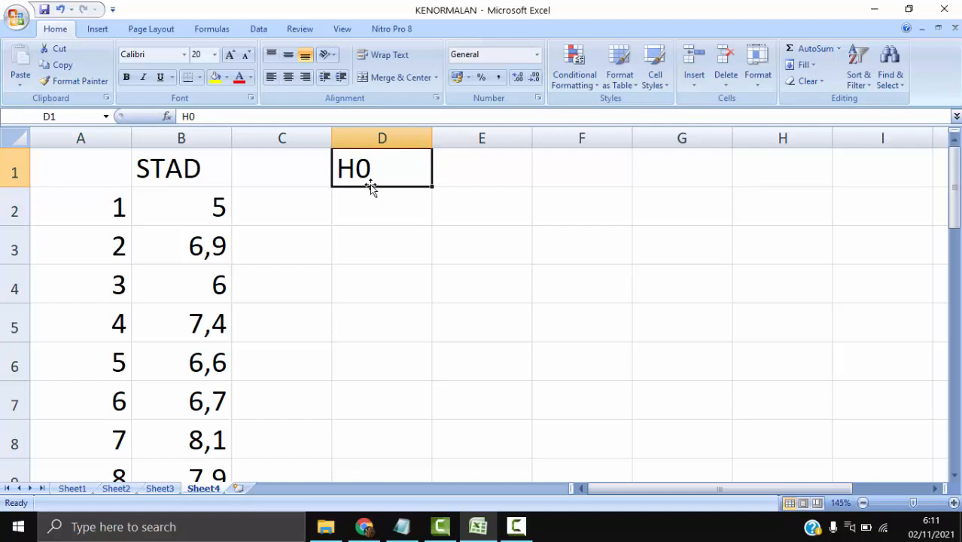
pyautogui.press('Tab')
pyautogui.click(370, 185)
pyautogui.press('Down')
pyautogui.write('H1')
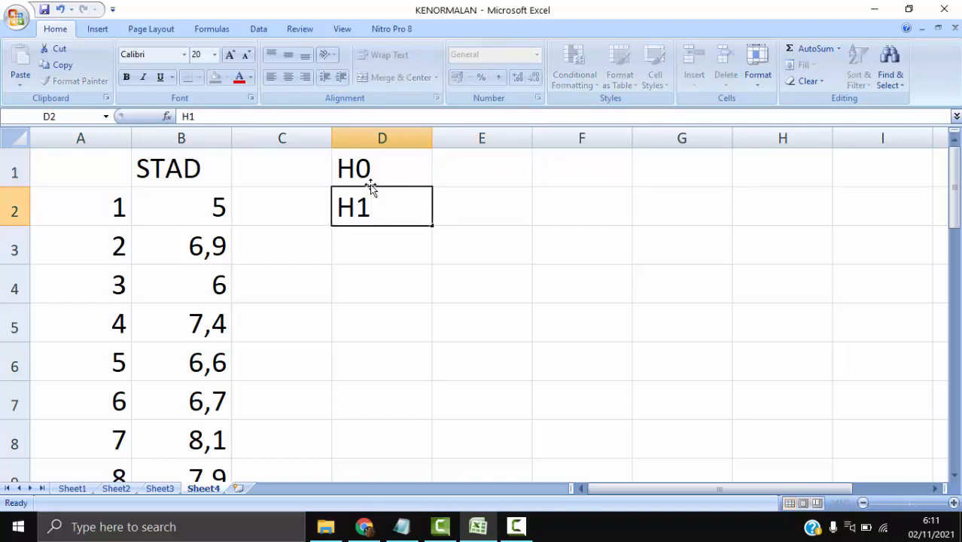
pyautogui.press('Tab')
pyautogui.press('Up')
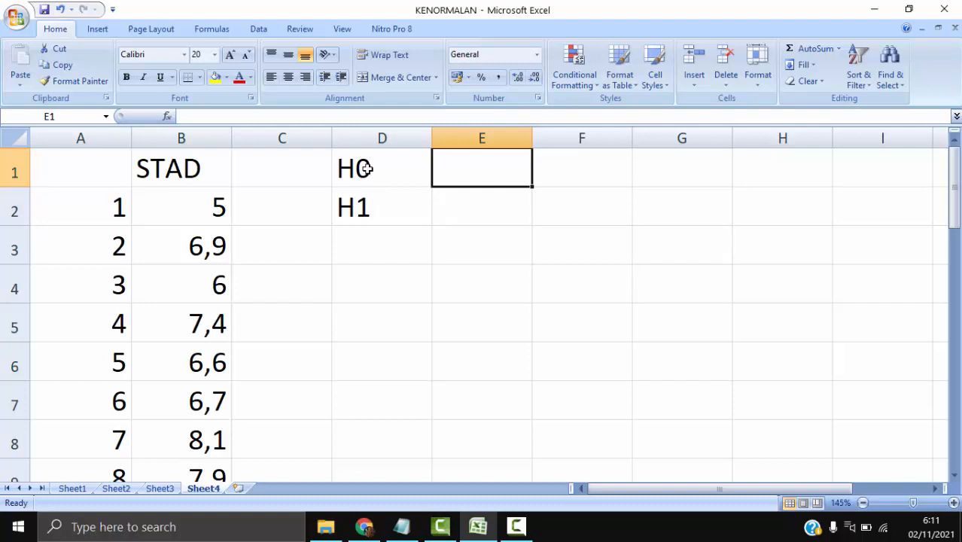
pyautogui.click(366, 169)
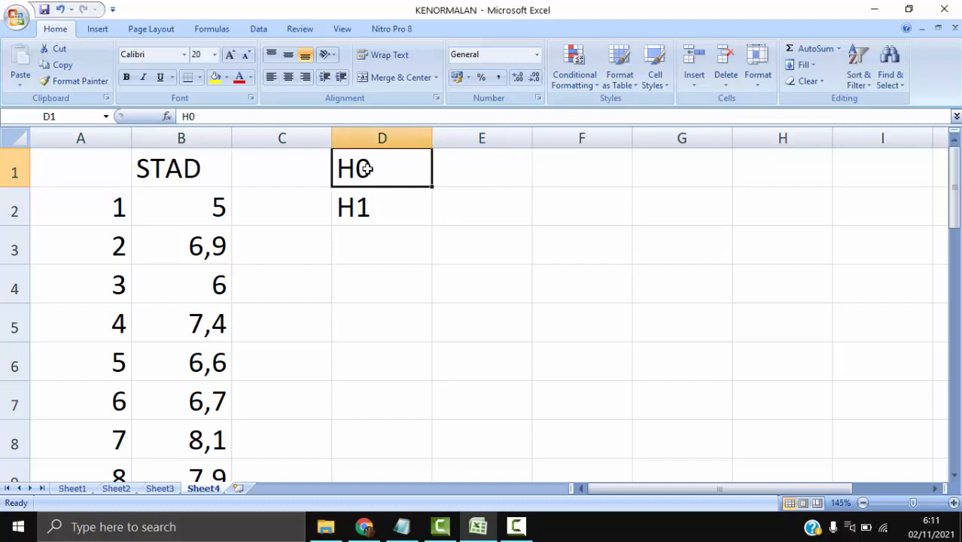
pyautogui.click(399, 219)
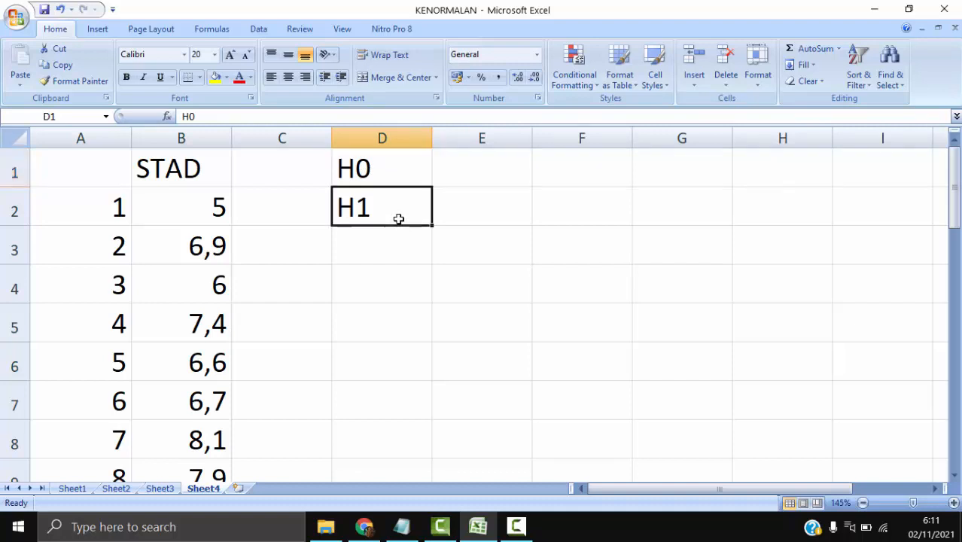
pyautogui.click(392, 262)
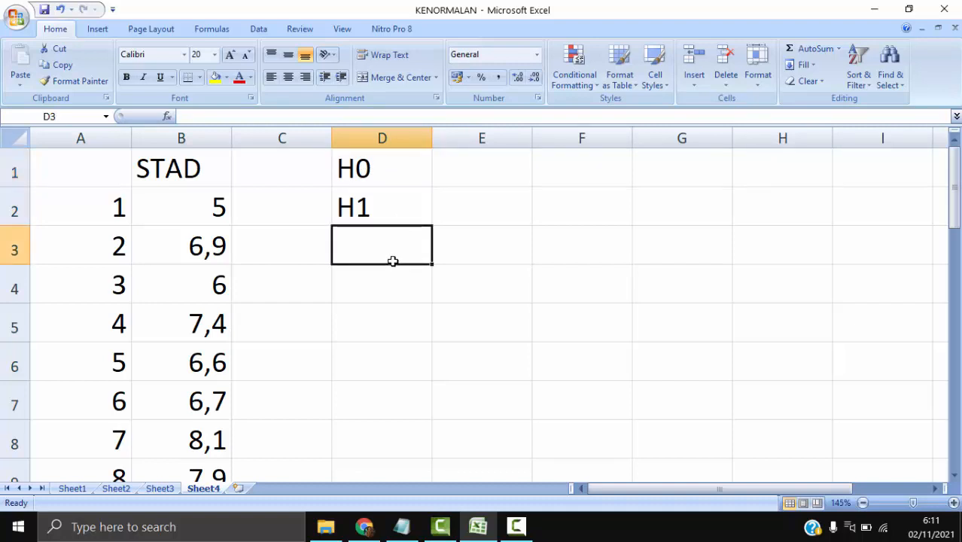
pyautogui.click(409, 177)
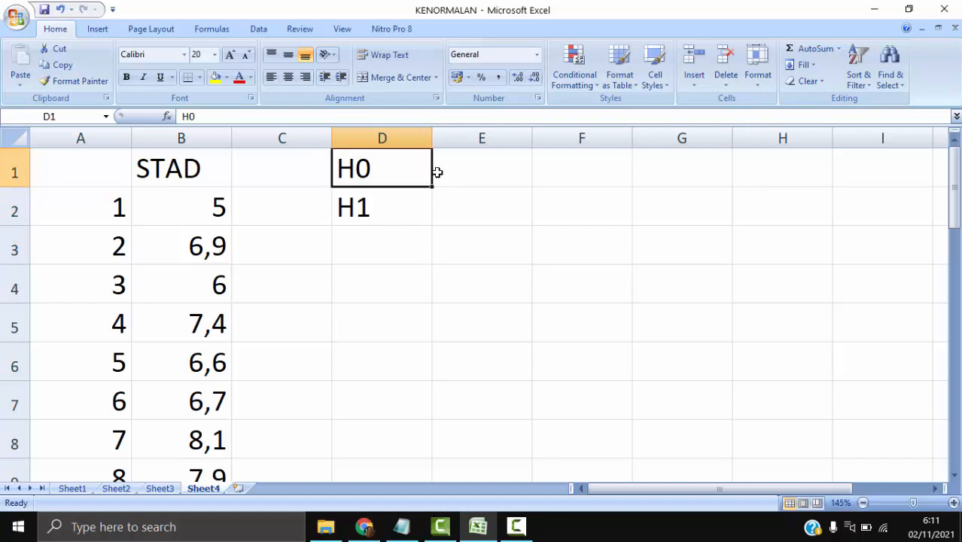
# - Narrow column D and enter the H0 statement ": data menyebar normal" as plain text in E1
pyautogui.click(439, 171)
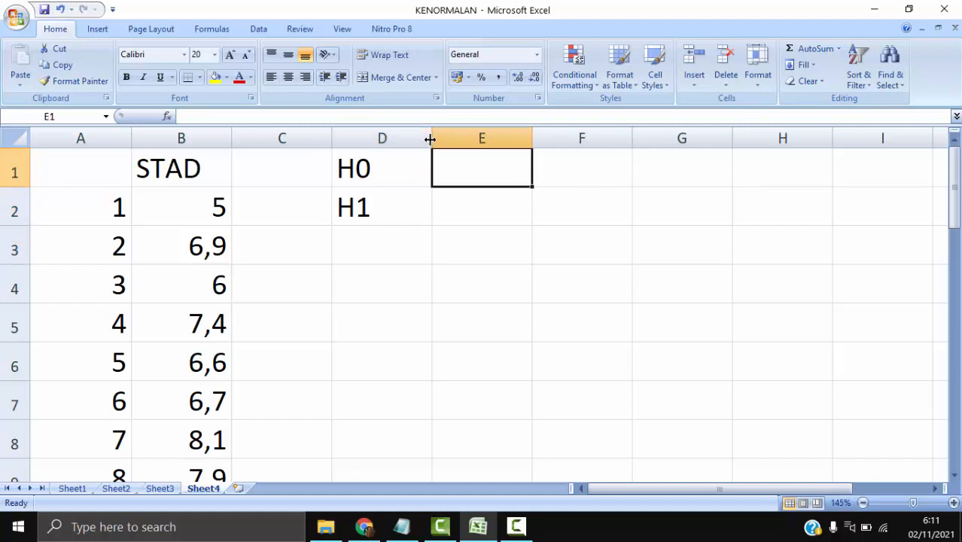
pyautogui.moveTo(432, 138); pyautogui.dragTo(407, 138)
pyautogui.write('=')
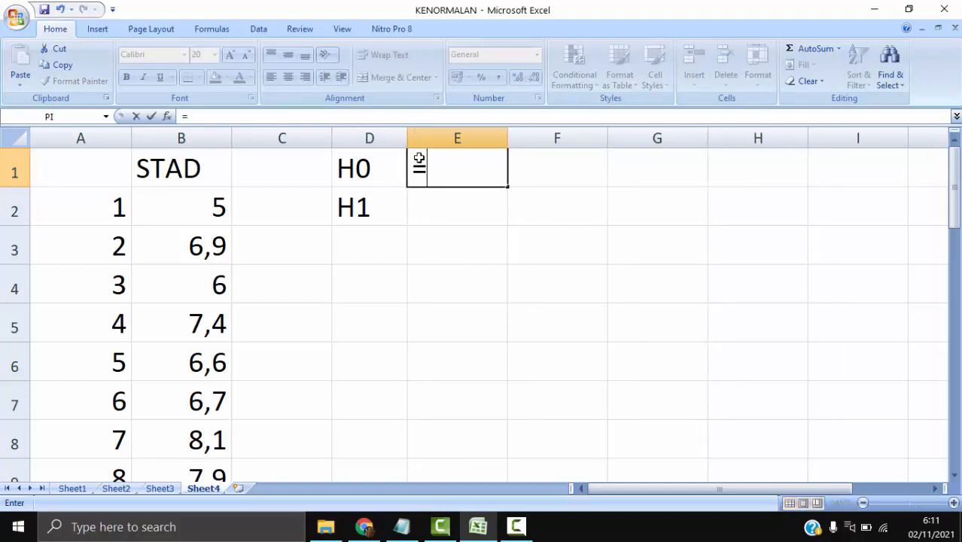
pyautogui.write(' data m')
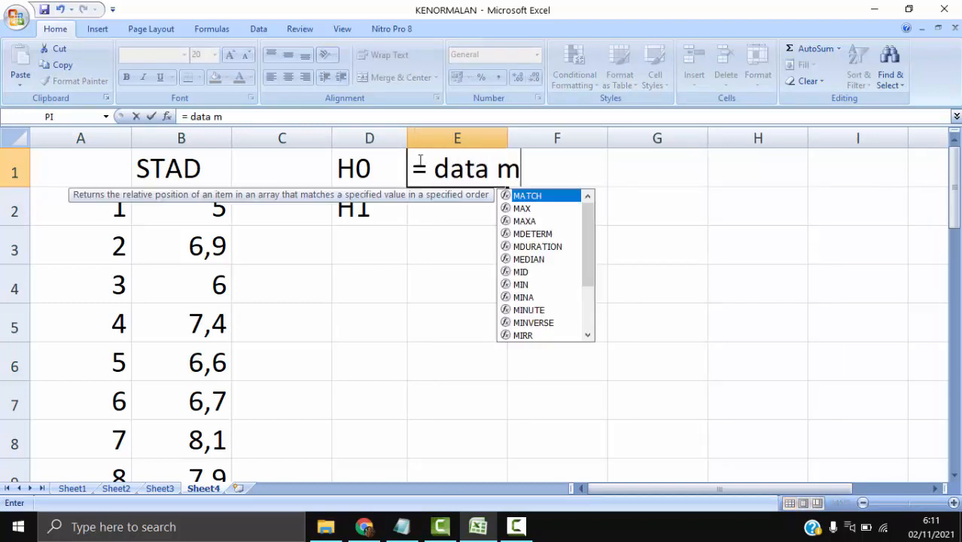
pyautogui.write('enyebar normal')
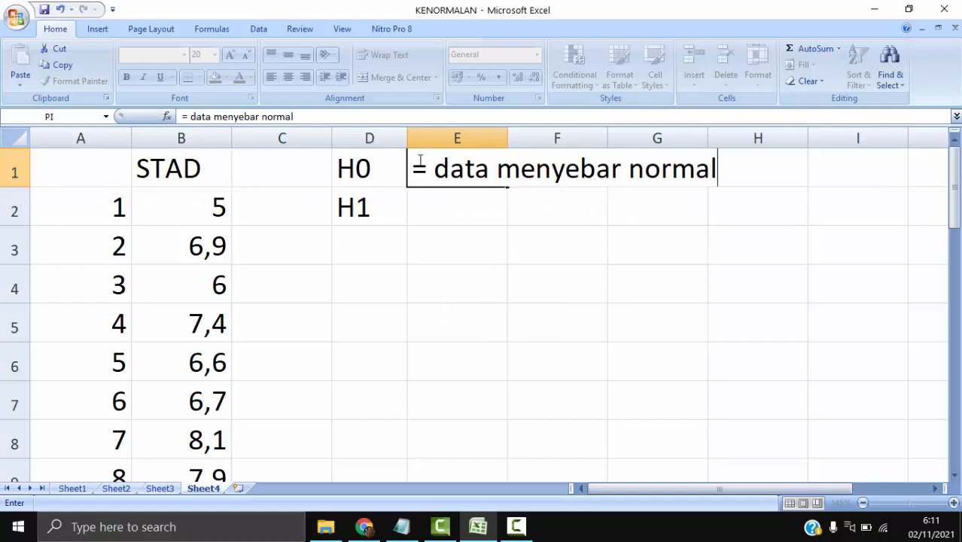
pyautogui.press('Return')
pyautogui.click(441, 161)
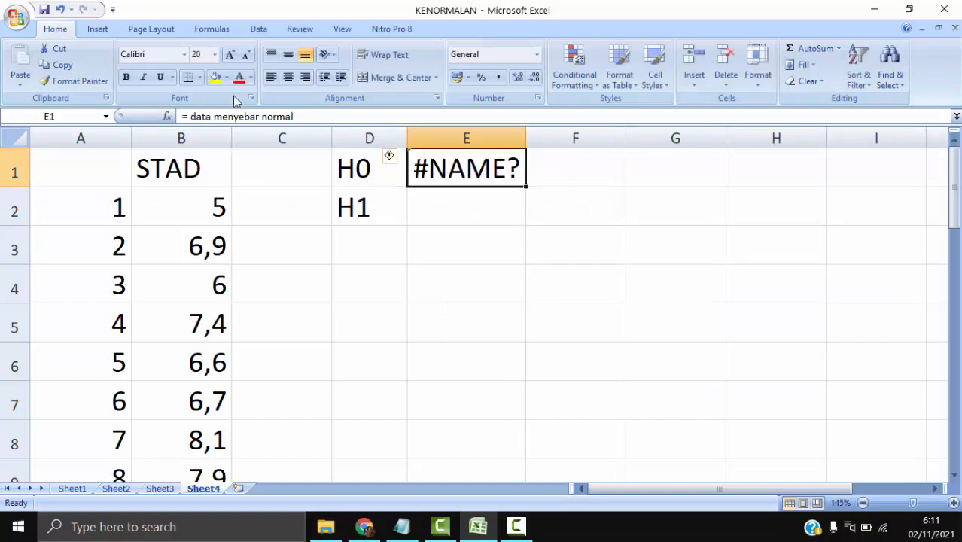
pyautogui.moveTo(190, 117); pyautogui.dragTo(184, 117)
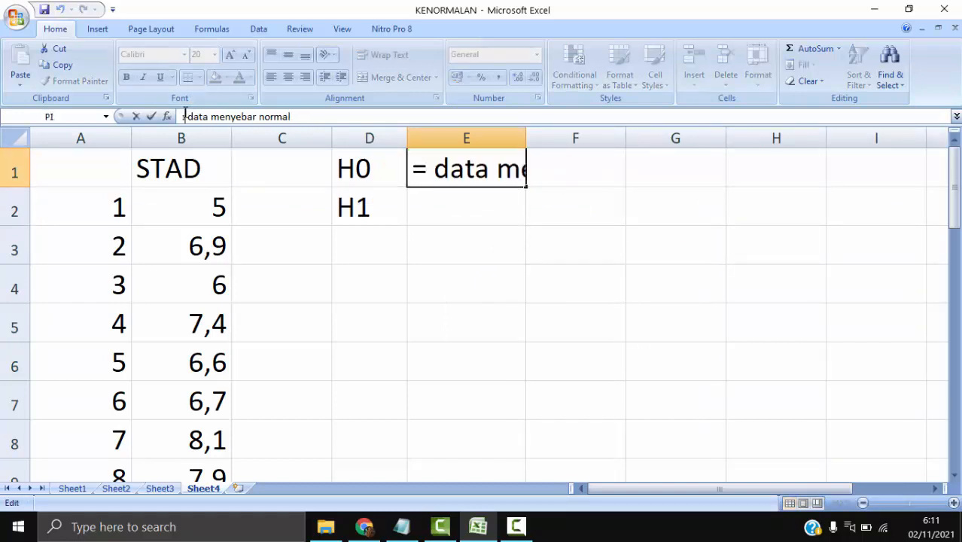
pyautogui.write(':')
pyautogui.press('Return')
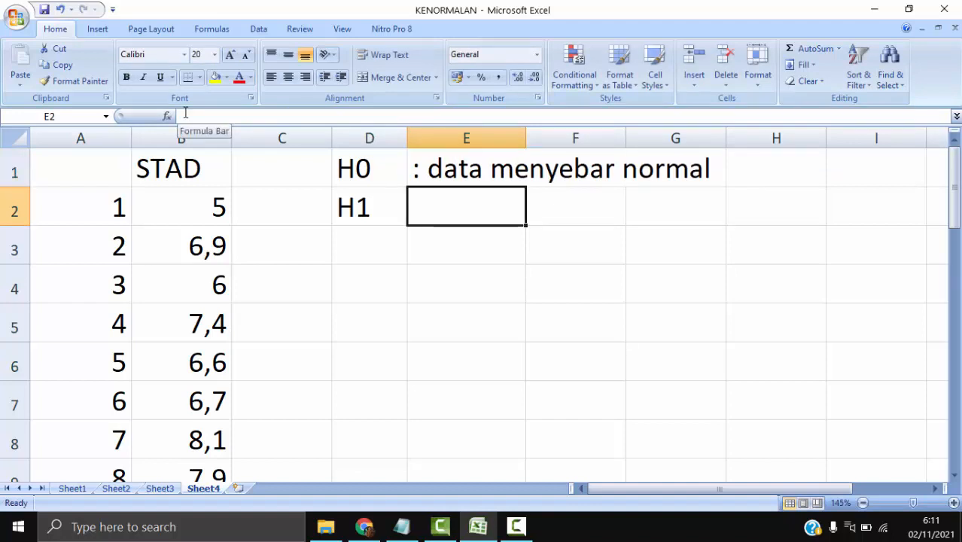
# - Enter the H1 statement ": data tidak menyebar normal" in E2
pyautogui.write(':')
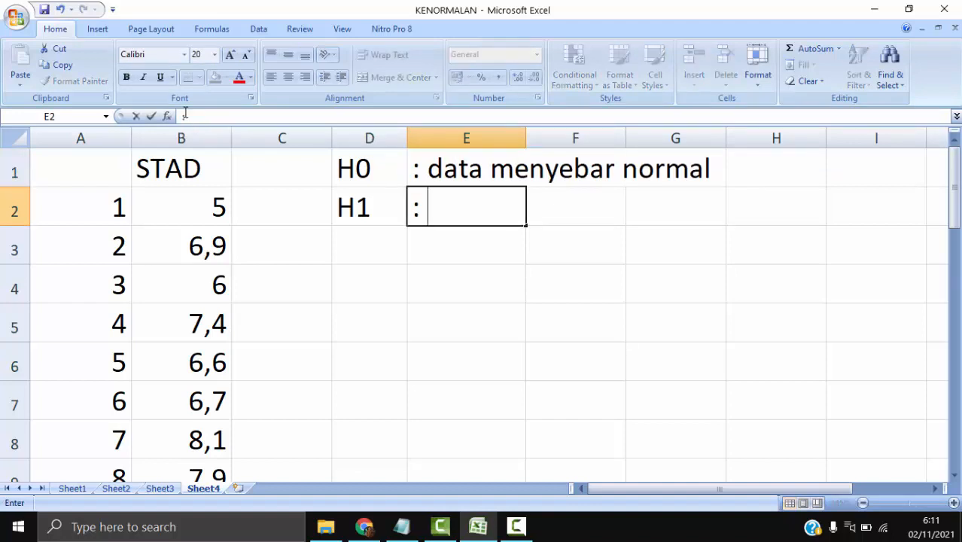
pyautogui.write(' data tidak ')
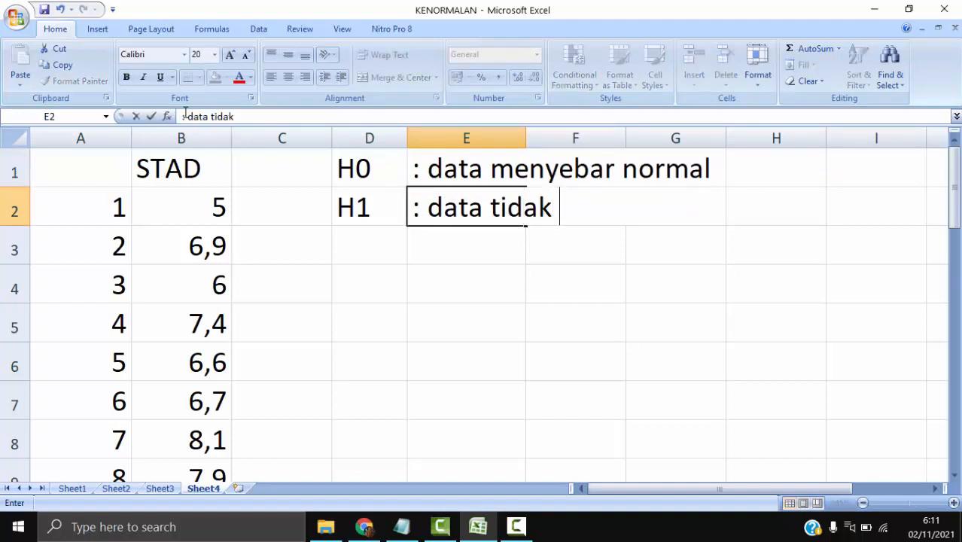
pyautogui.write('menyebar norma')
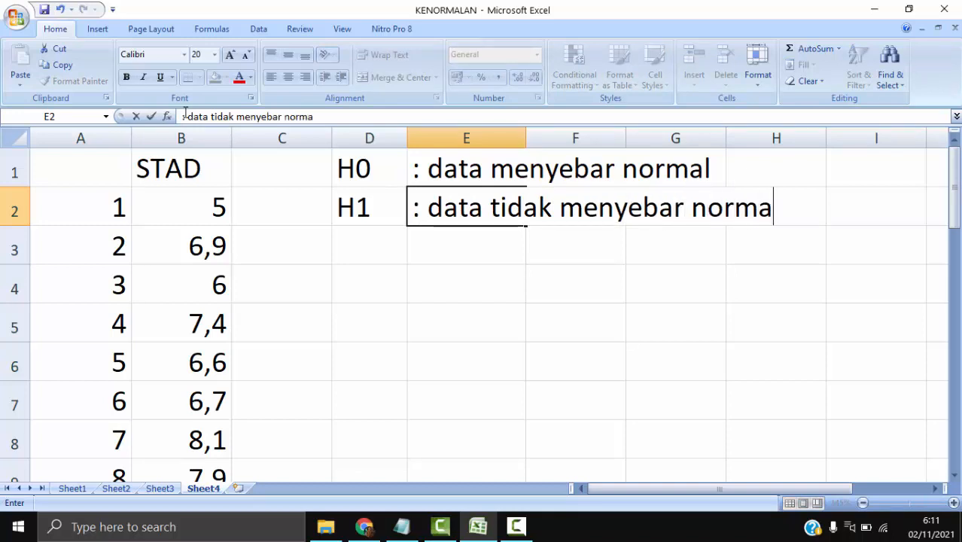
pyautogui.write('l')
pyautogui.press('Return')
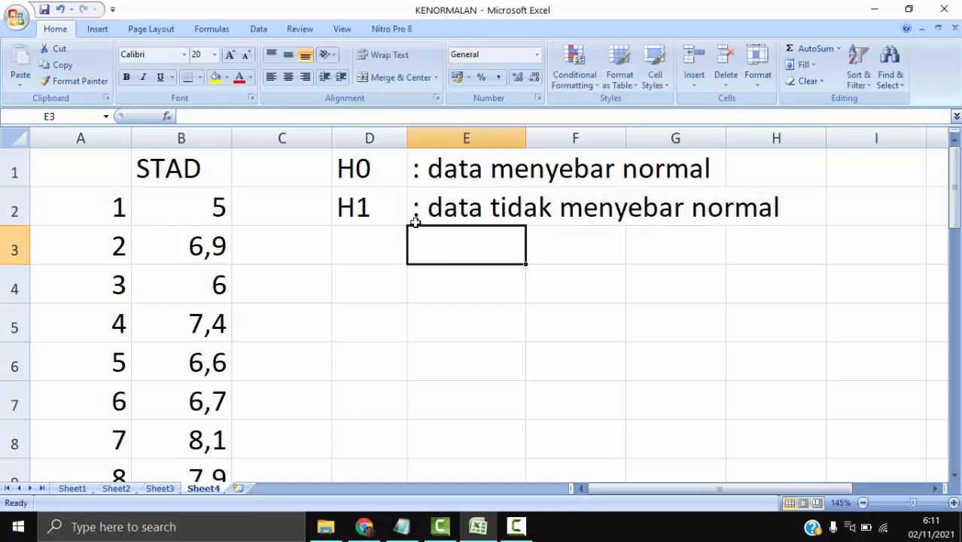
# - Enter the label "Kriteria :" in D3, below the two hypotheses
pyautogui.click(388, 240)
pyautogui.write('Kriteria ')
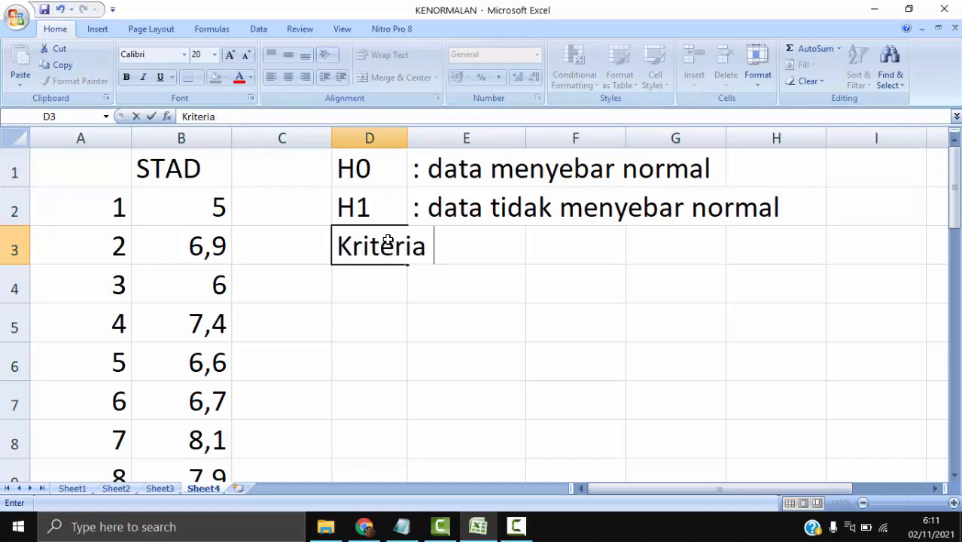
pyautogui.write(':')
pyautogui.press('Return')
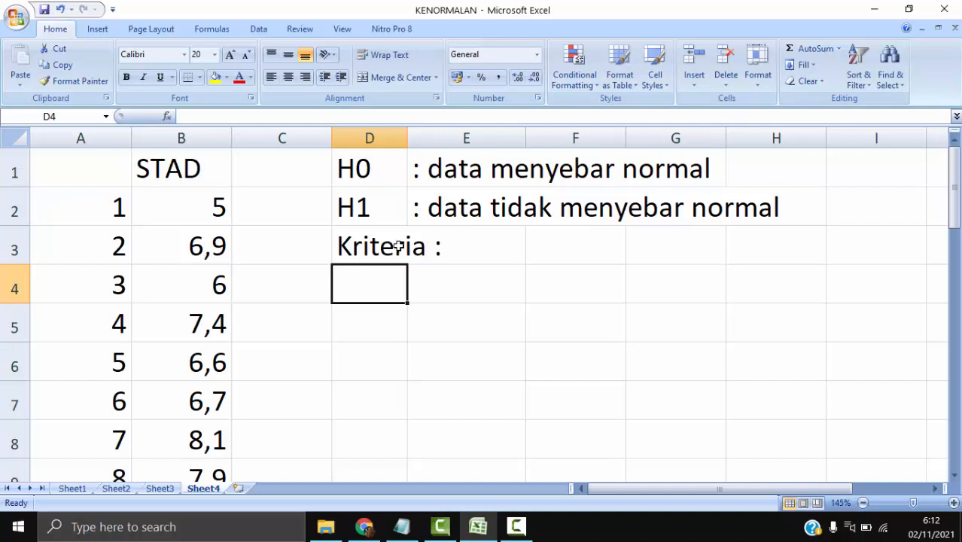
# - Enter the first decision rule "L - hitung > L - tabel, maka terima H1" in D4
pyautogui.write('L ')
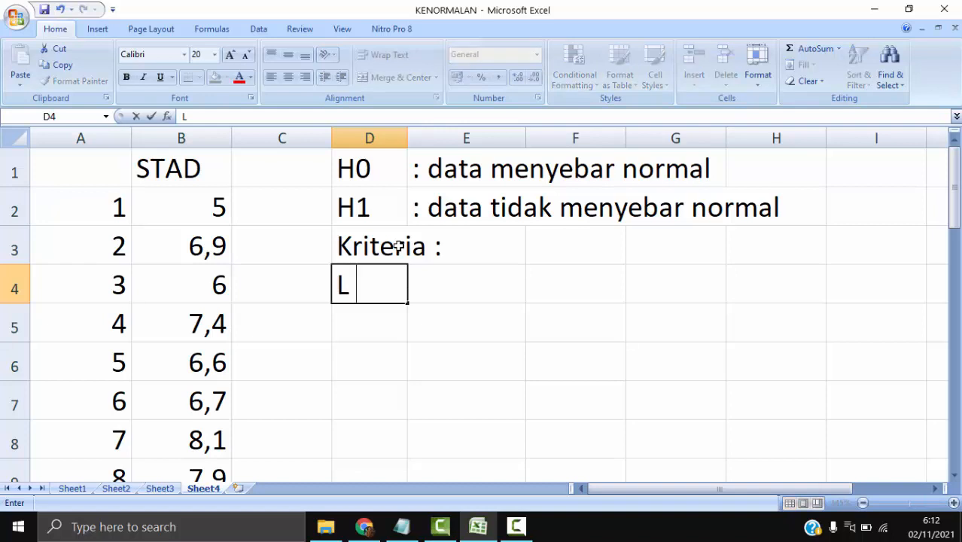
pyautogui.write('- hitung')
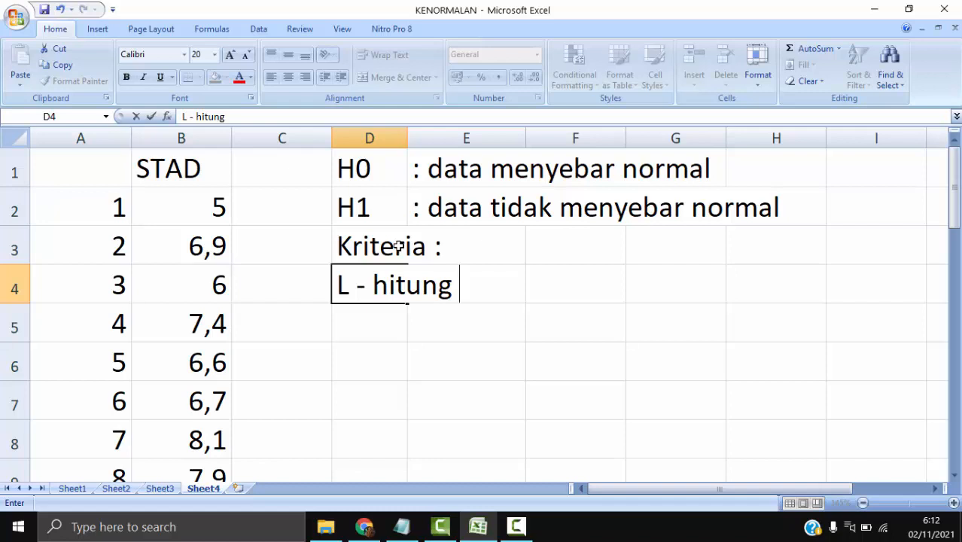
pyautogui.write(' > L')
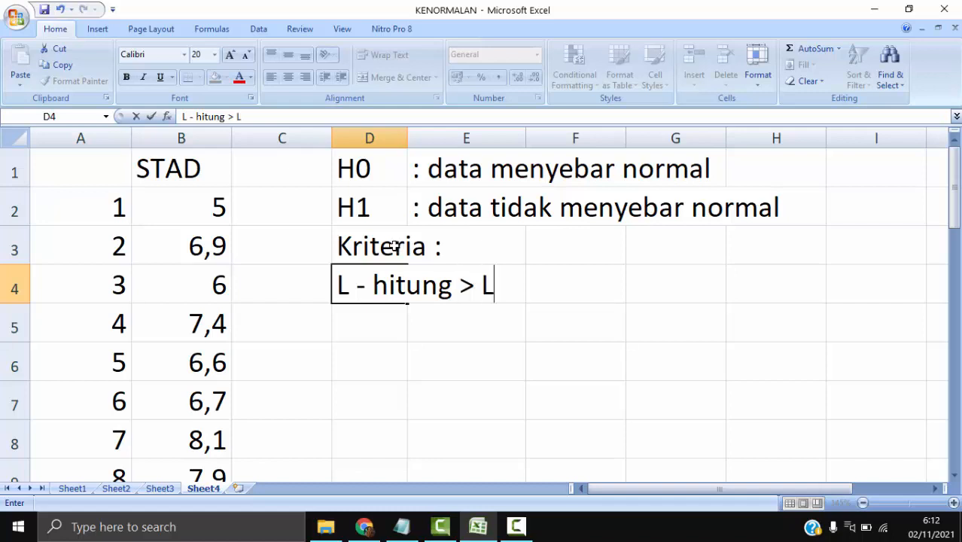
pyautogui.write(' - tabel')
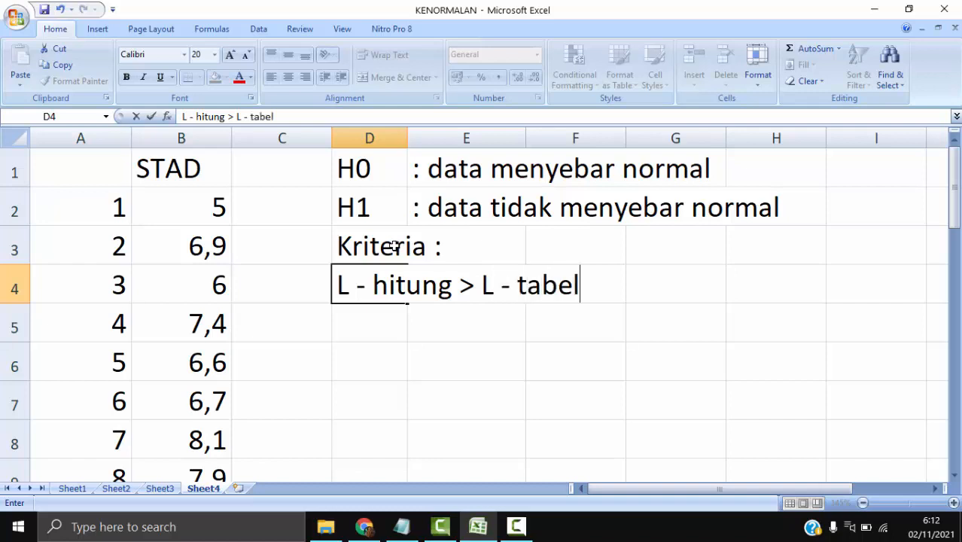
pyautogui.write(', maka t')
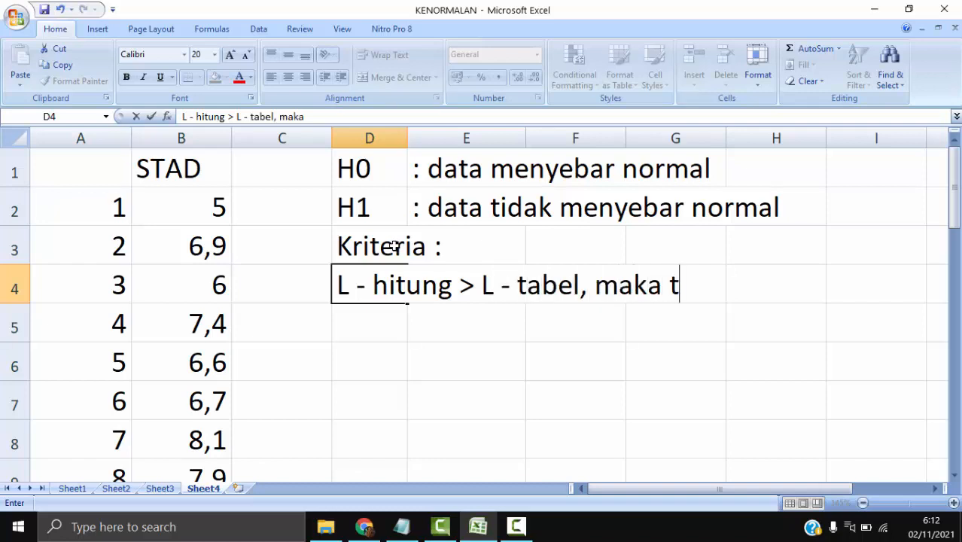
pyautogui.write('erima H1')
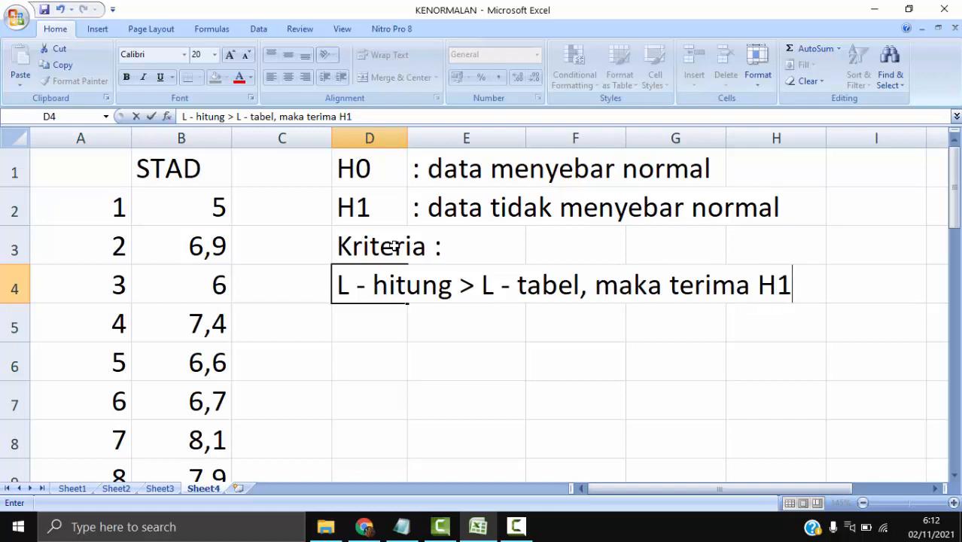
pyautogui.press('Return')
# - Enter the second decision rule in D5, adapted from the first: "L - hitung <= L - tabel, maka terima H0"
pyautogui.write('L - hitung > L - tabel, maka terima H1')
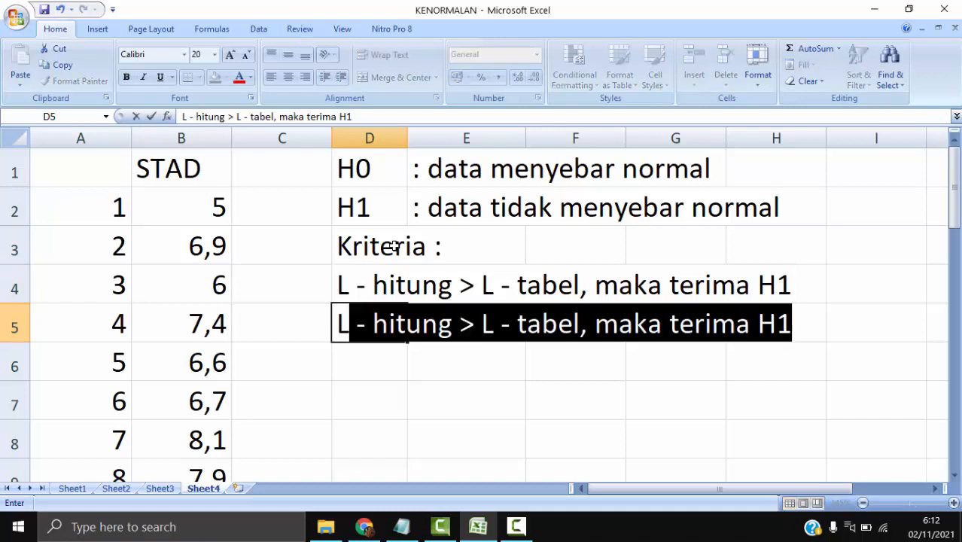
pyautogui.hotkey('ctrl', 'Return')
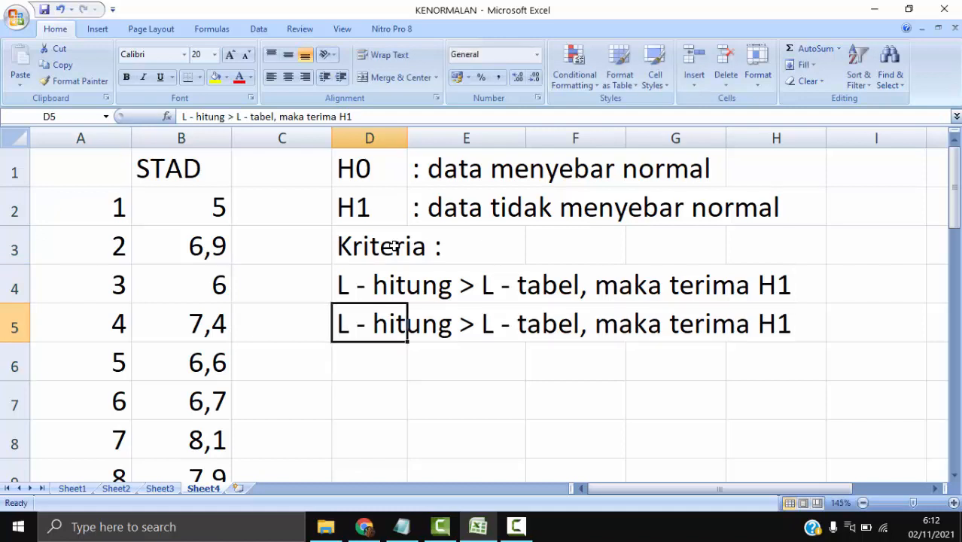
pyautogui.click(230, 116)
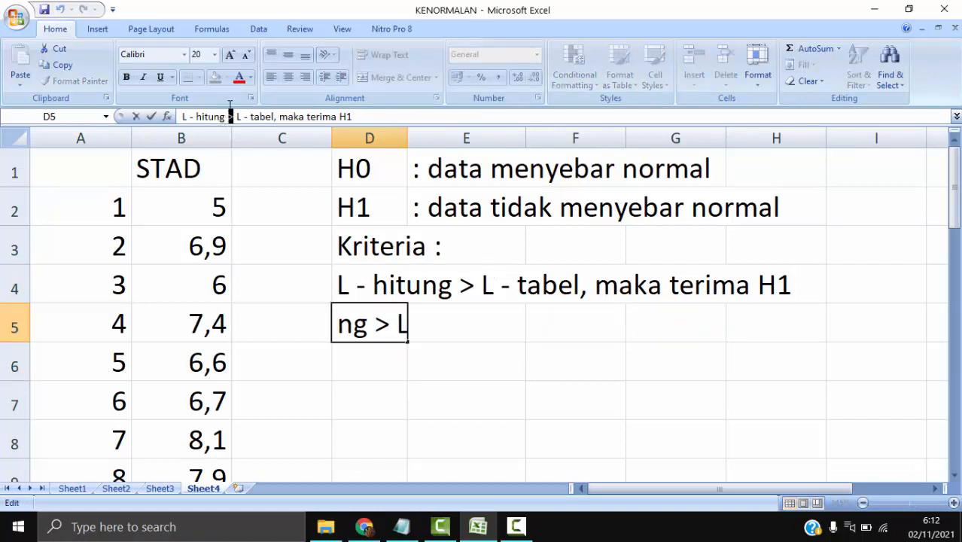
pyautogui.write('<=')
pyautogui.press('Return')
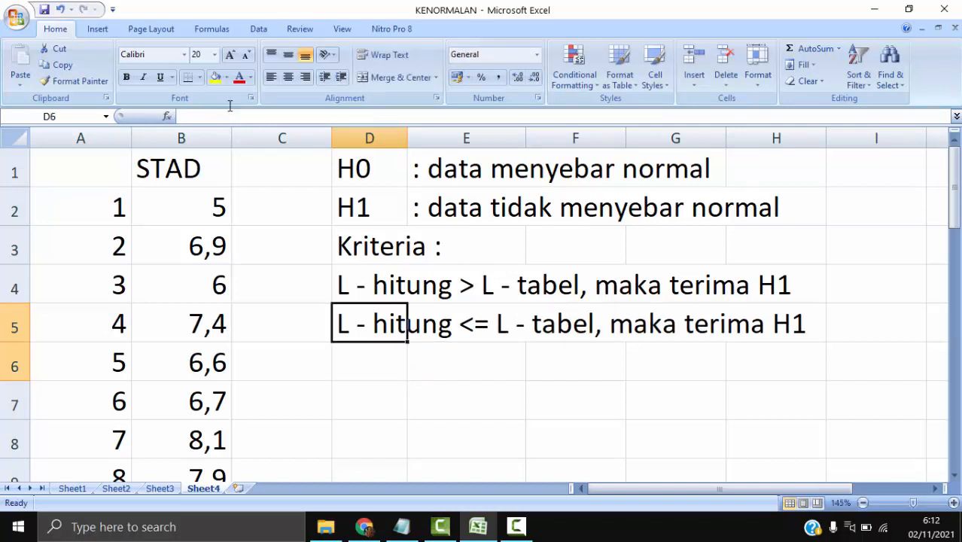
pyautogui.press('Up')
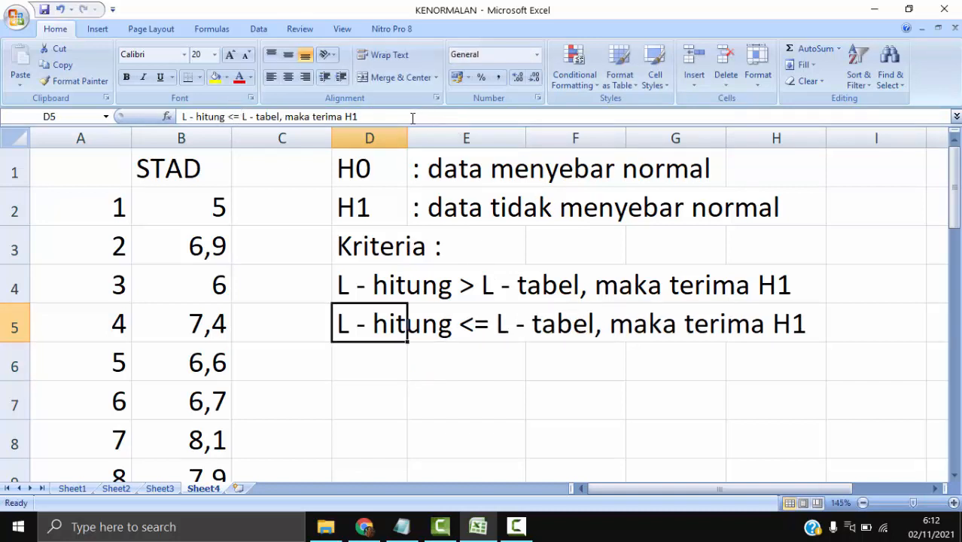
pyautogui.click(412, 117)
pyautogui.press('BackSpace')
pyautogui.write('0')
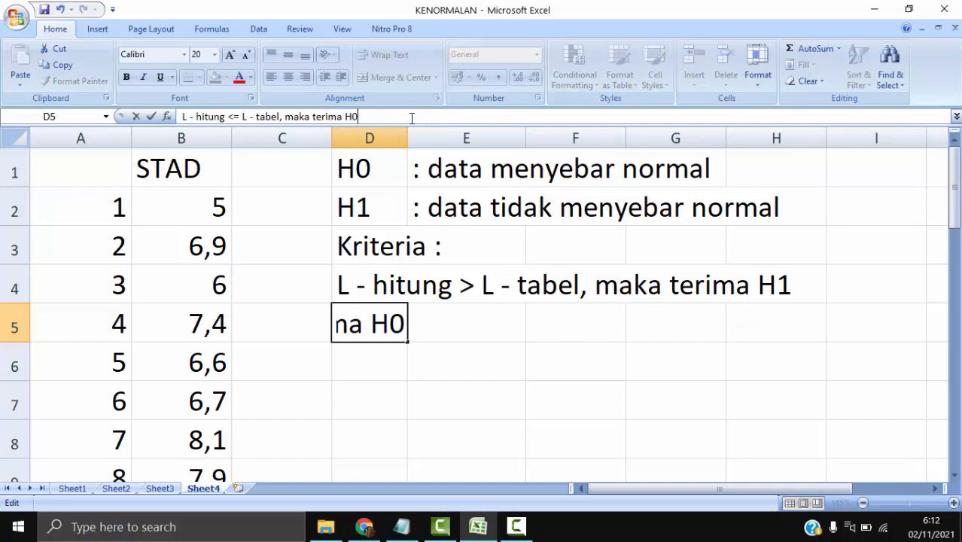
pyautogui.press('Return')
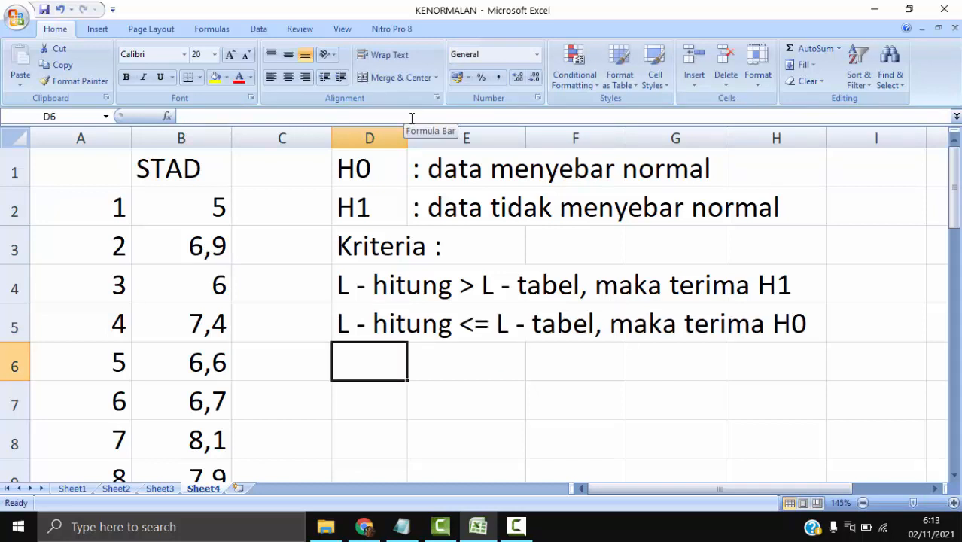
# - Switch to the module in Chrome and go to the STAD Lo calculation table on page 8.27
pyautogui.moveTo(360, 164); pyautogui.dragTo(649, 176)
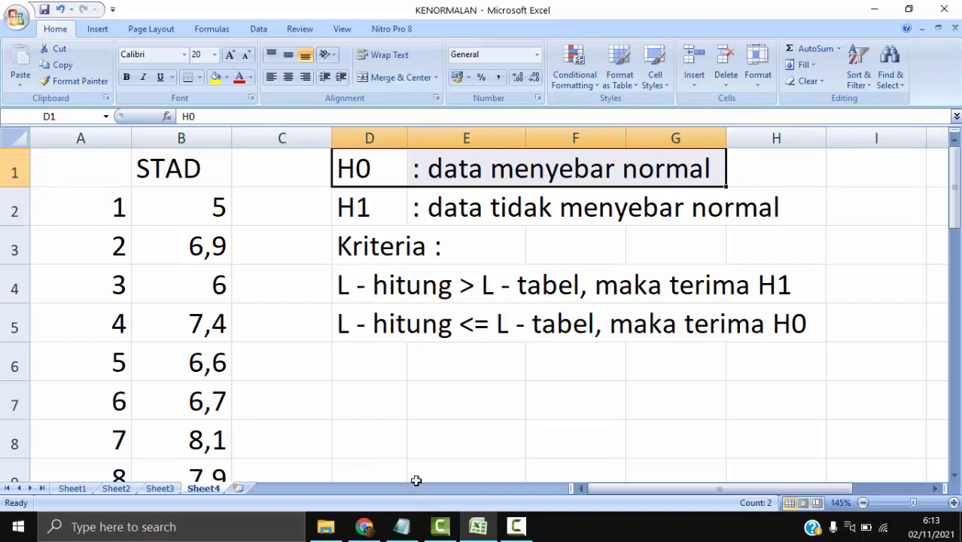
pyautogui.click(401, 394)
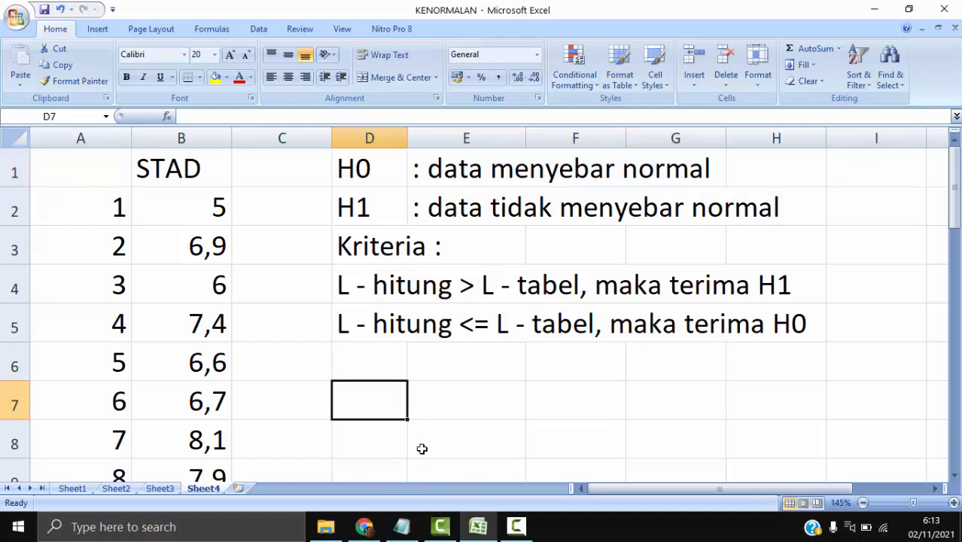
pyautogui.click(376, 530)
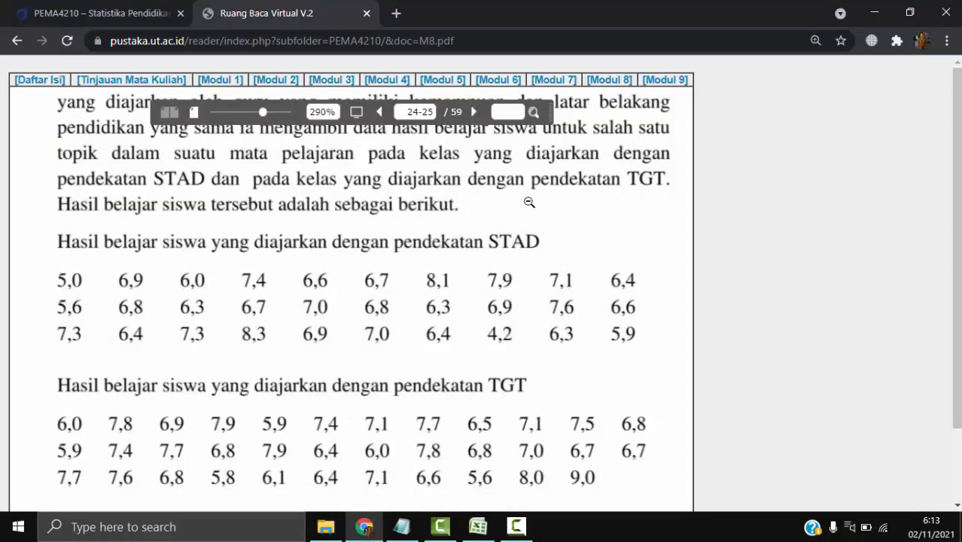
pyautogui.click(479, 207)
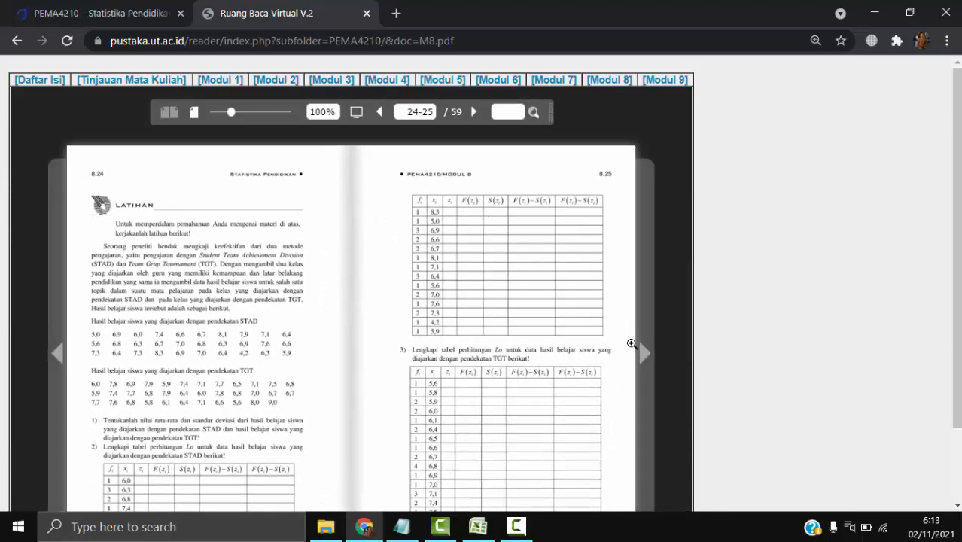
pyautogui.click(644, 358)
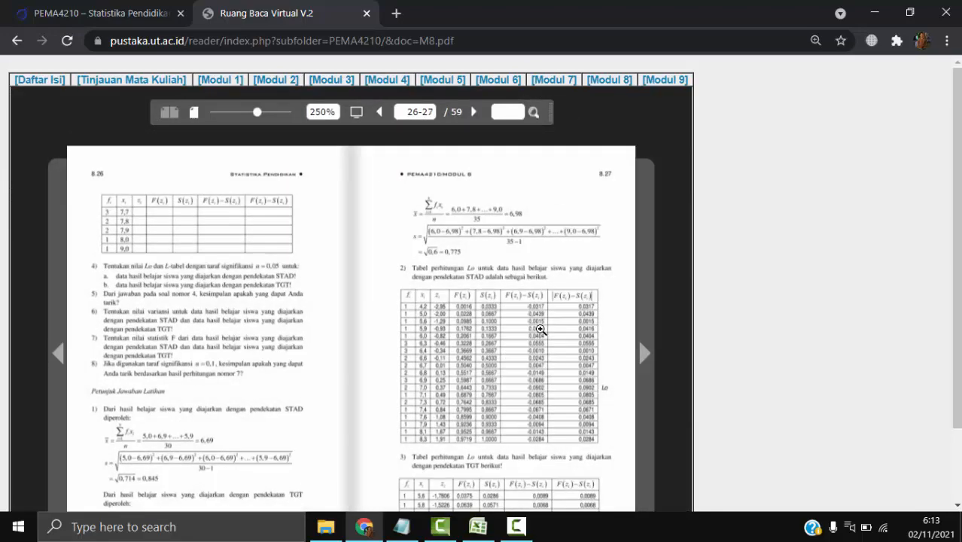
pyautogui.click(540, 329)
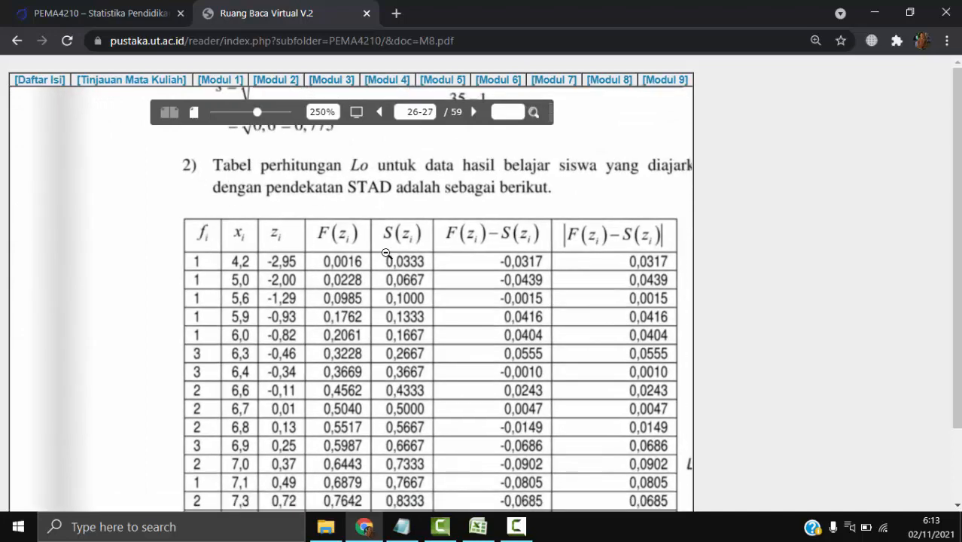
# - Examine the mean and standard deviation formulas and the columns of the STAD Lo calculation table
pyautogui.moveTo(478, 254)
pyautogui.mouseDown()
pyautogui.moveTo(474, 208)
pyautogui.moveTo(484, 240)
pyautogui.mouseUp()
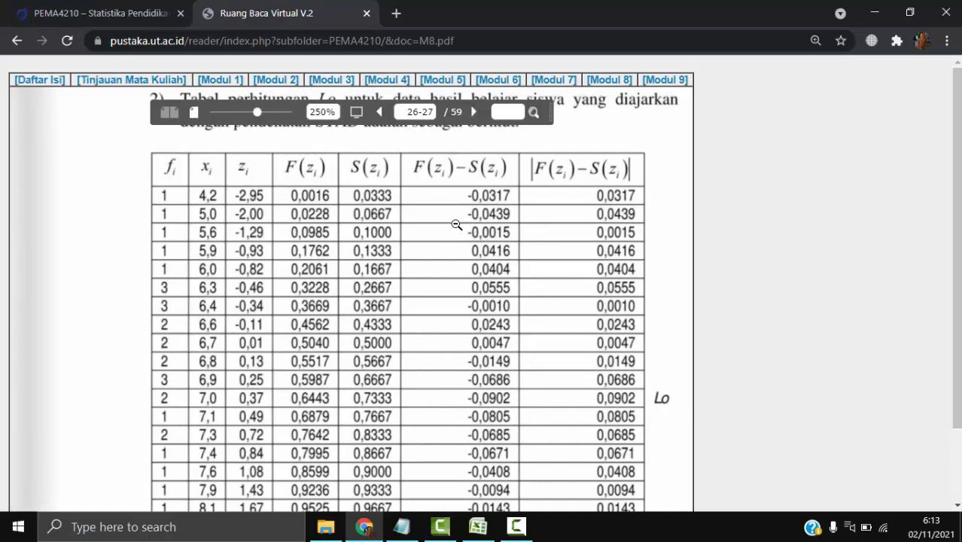
pyautogui.click(325, 264)
pyautogui.click(493, 257)
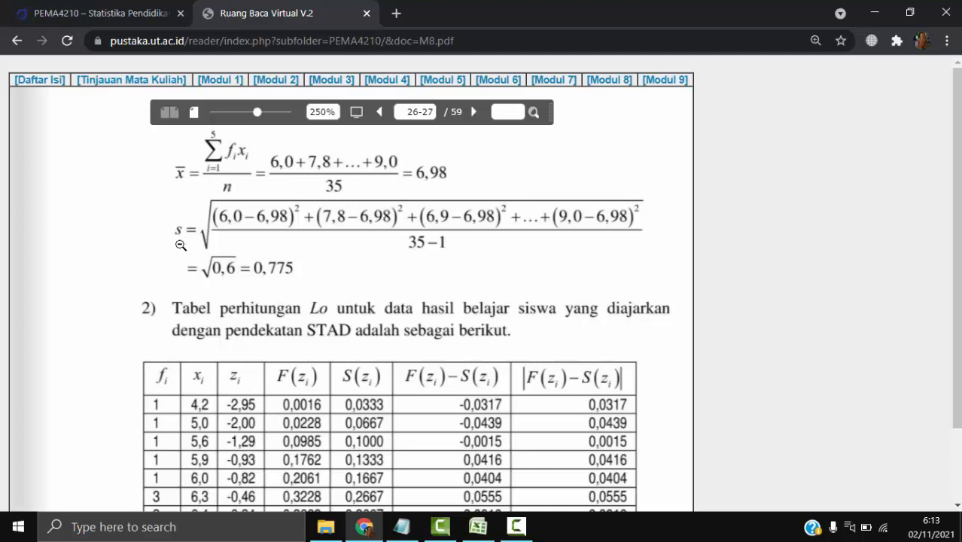
pyautogui.scroll(-2, 328, 283)
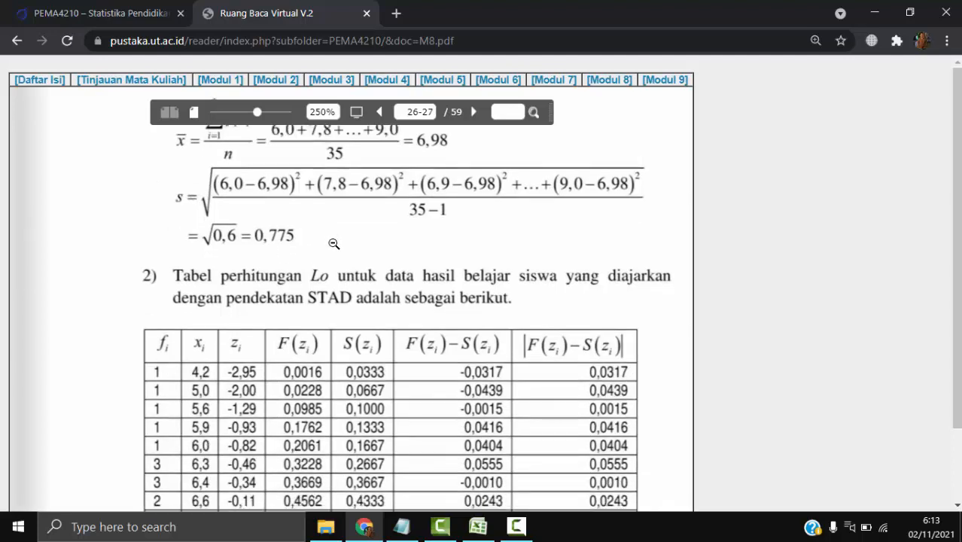
pyautogui.scroll(-1, 400, 256)
pyautogui.scroll(-2, 400, 256)
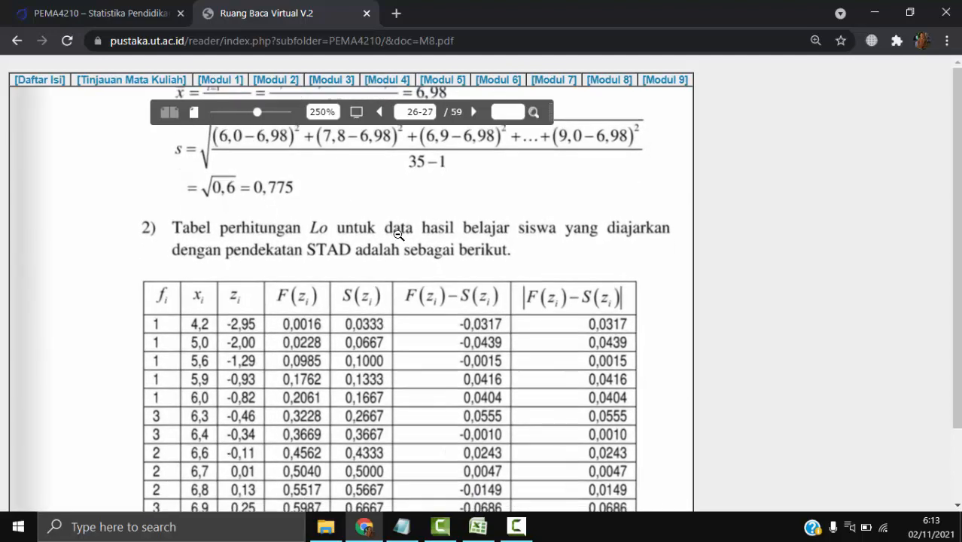
pyautogui.scroll(-1, 354, 280)
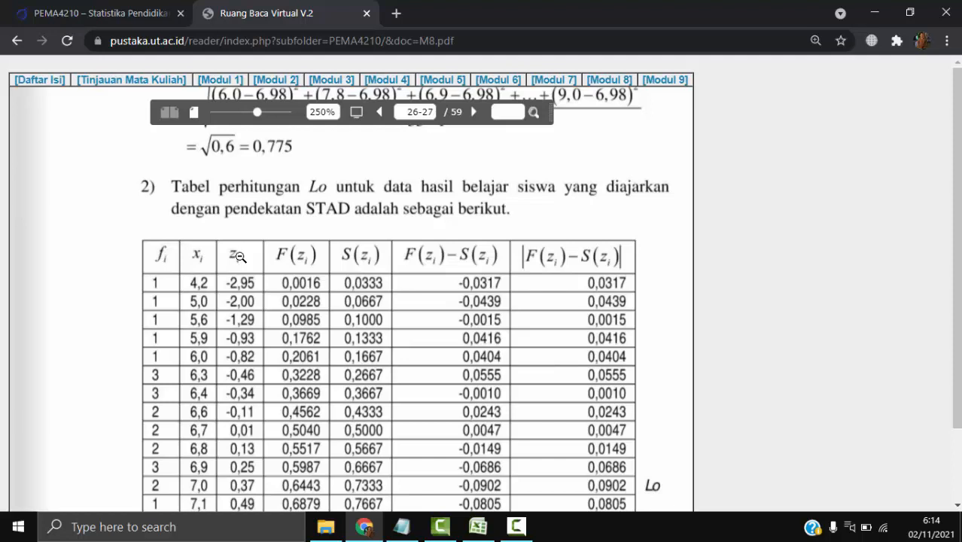
pyautogui.scroll(1, 250, 196)
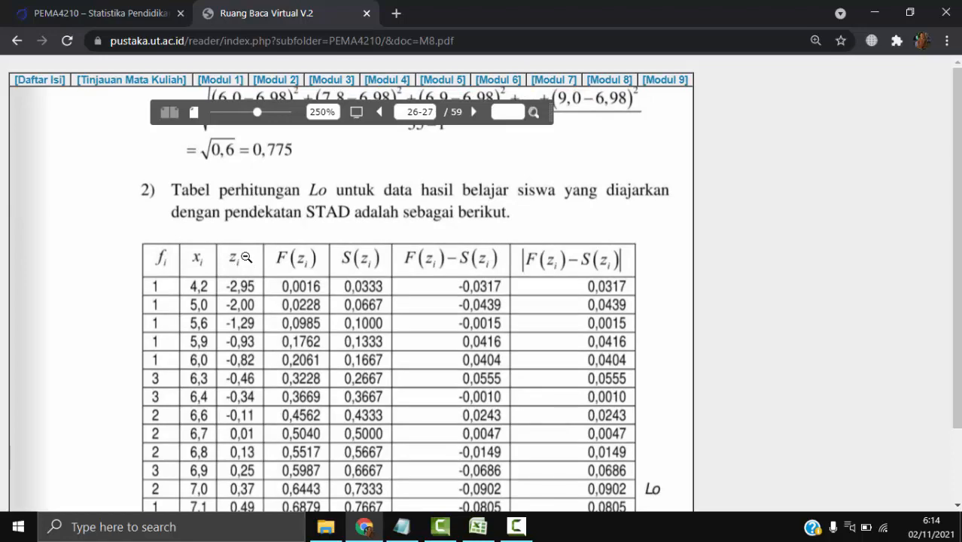
pyautogui.click(232, 278)
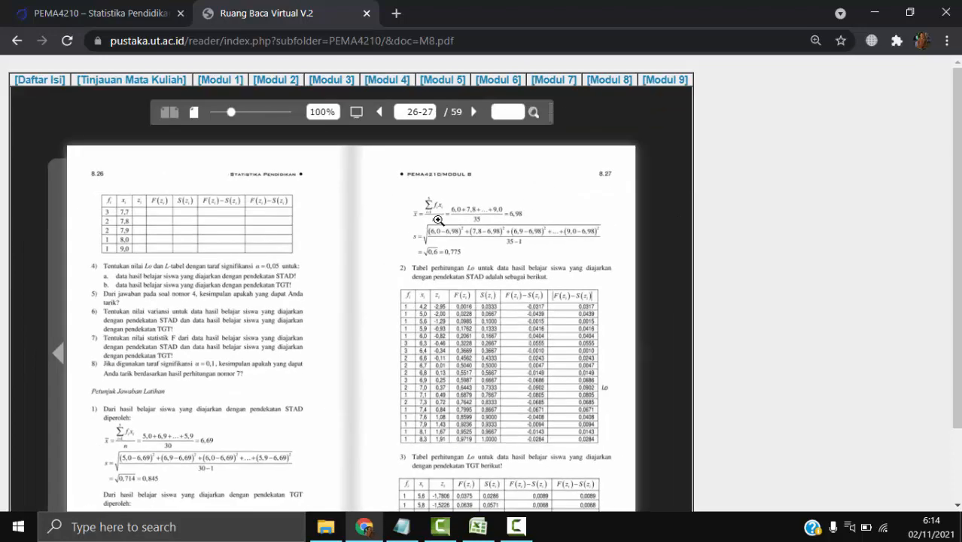
pyautogui.click(442, 220)
pyautogui.moveTo(399, 207); pyautogui.dragTo(336, 172)
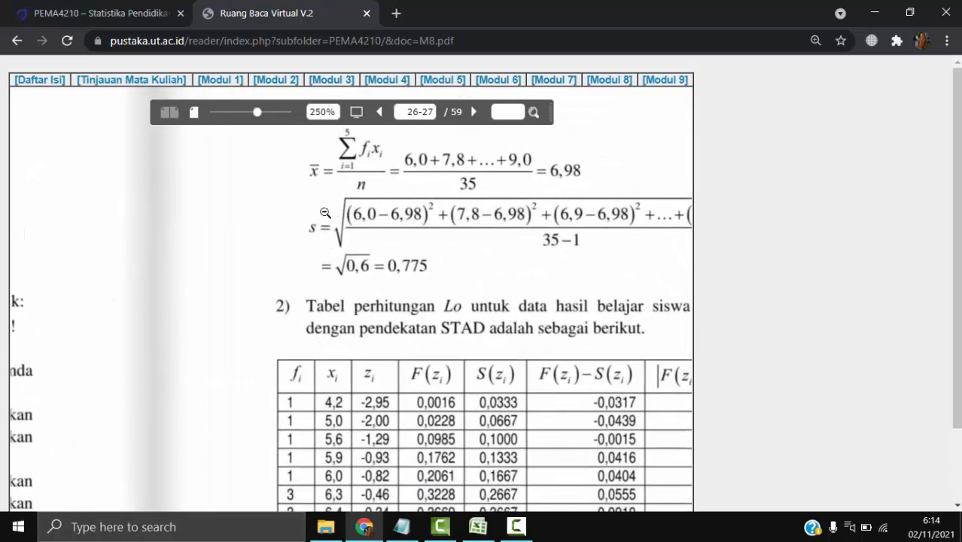
pyautogui.moveTo(474, 347); pyautogui.dragTo(400, 265)
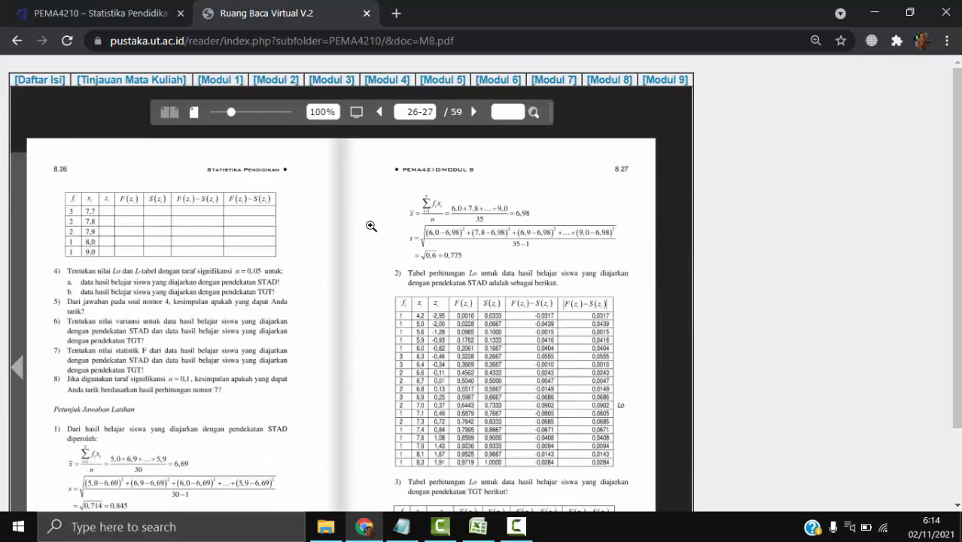
pyautogui.click(375, 216)
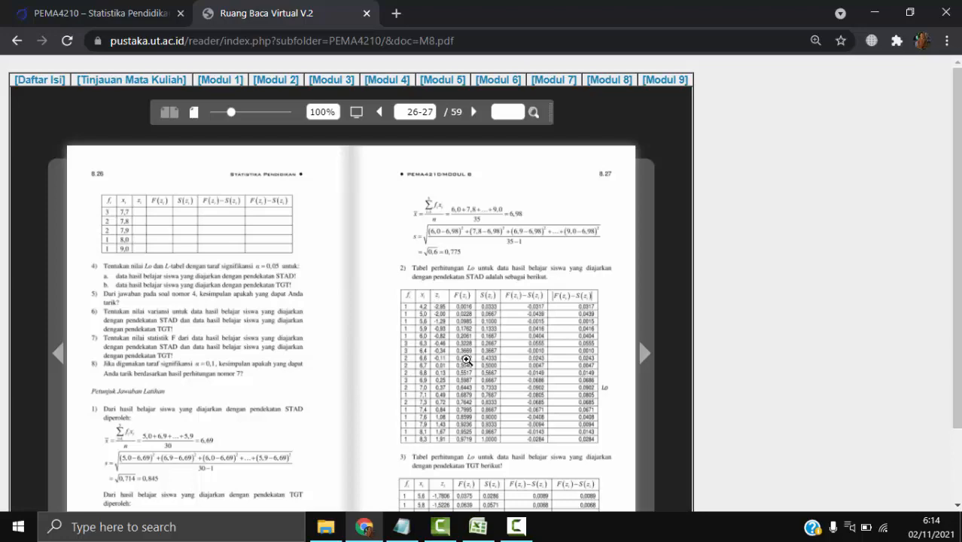
pyautogui.click(465, 356)
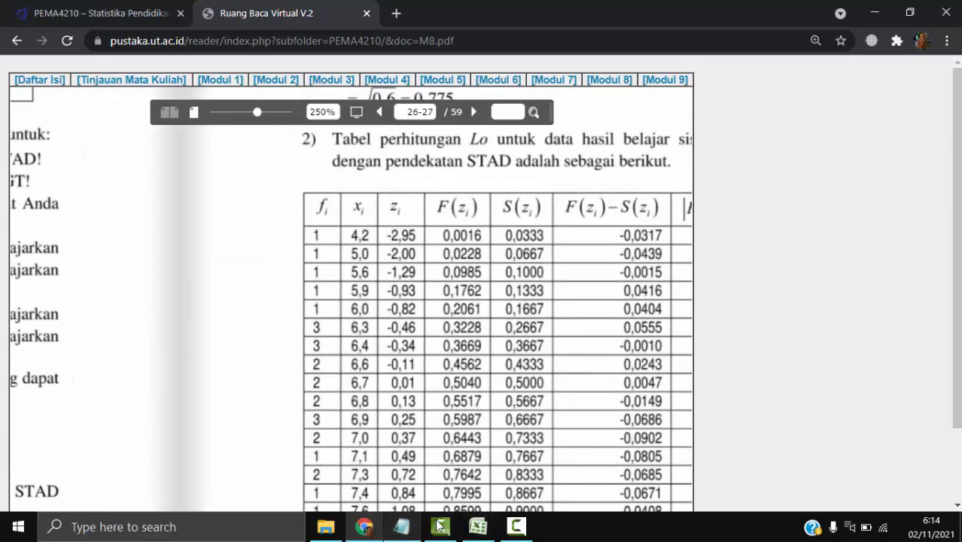
# - Switch to Excel and enter the table headers "x", "f" and "f.x" in D7, E7 and F7
pyautogui.click(478, 526)
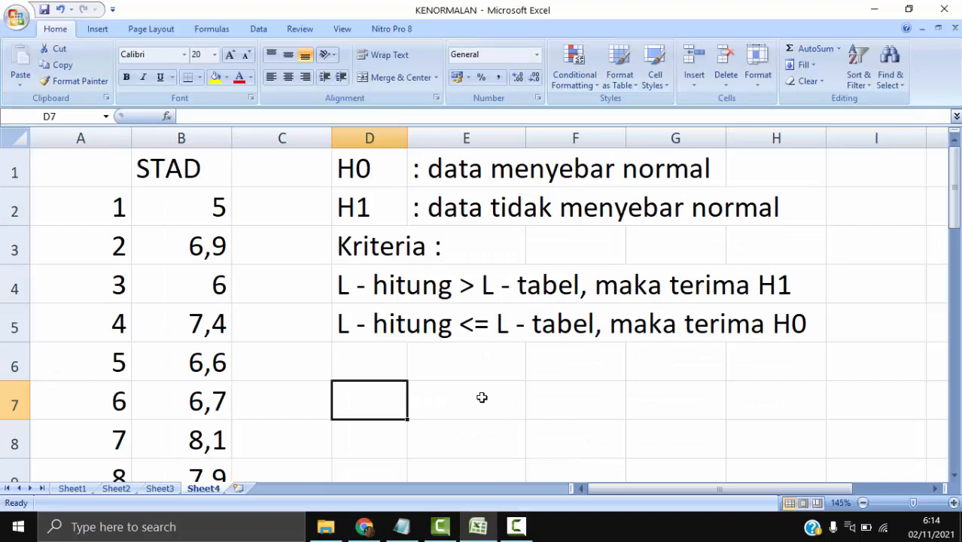
pyautogui.write('x')
pyautogui.press('Tab')
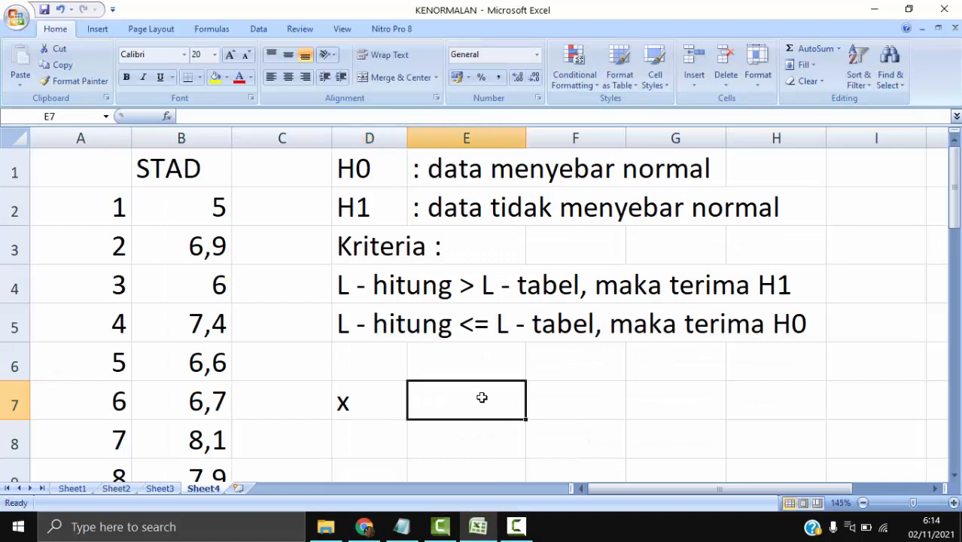
pyautogui.write('f')
pyautogui.press('Tab')
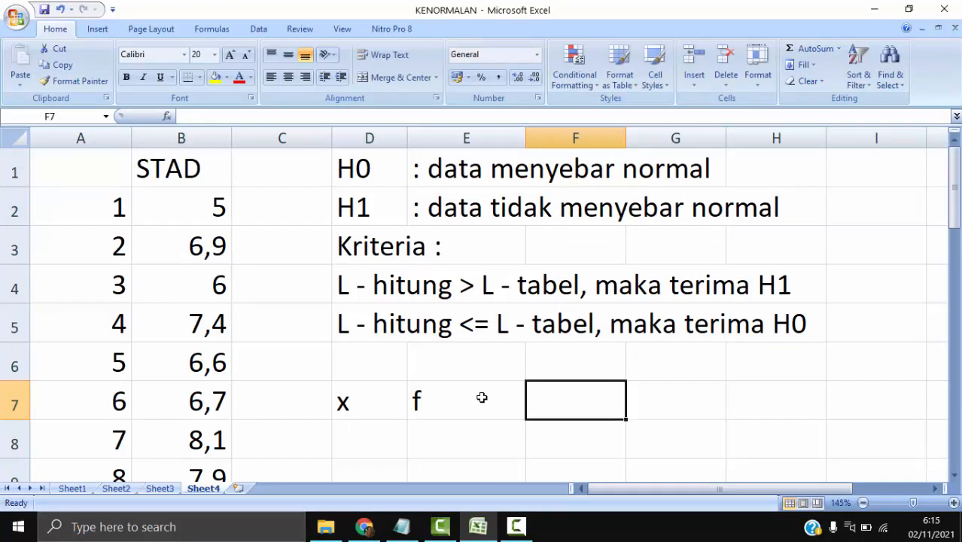
pyautogui.write('f.')
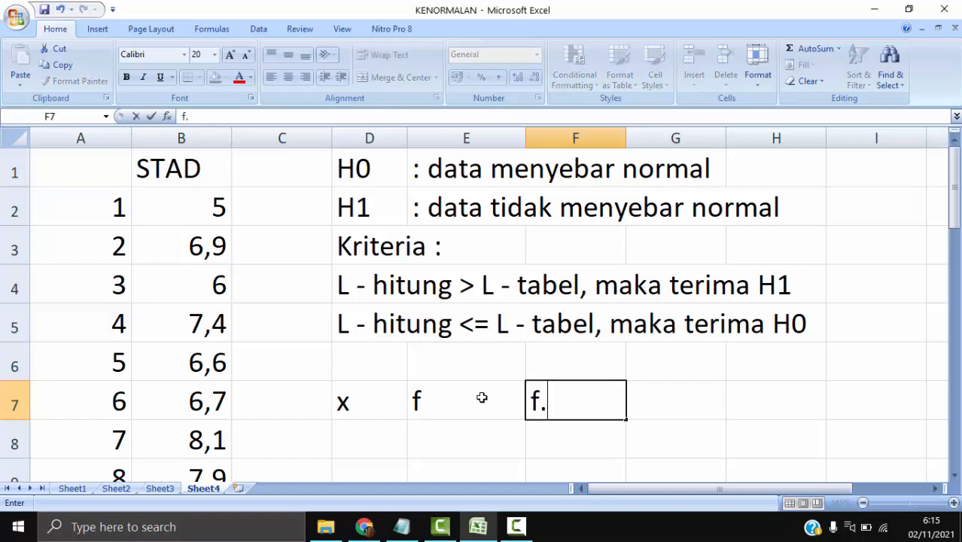
pyautogui.write('x')
pyautogui.press('Tab')
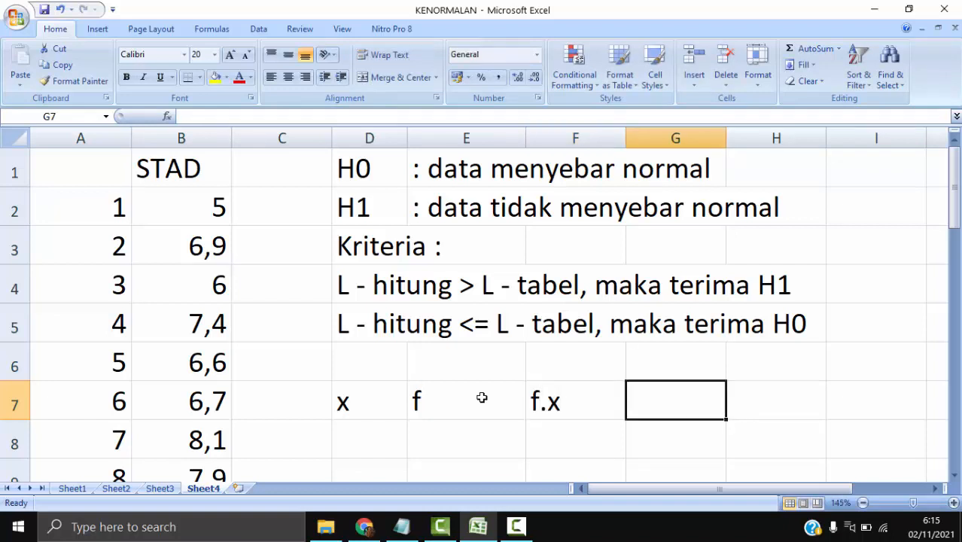
# - Enter the squared-deviation header "f(x-x rata)^2" in G7
pyautogui.write('f(')
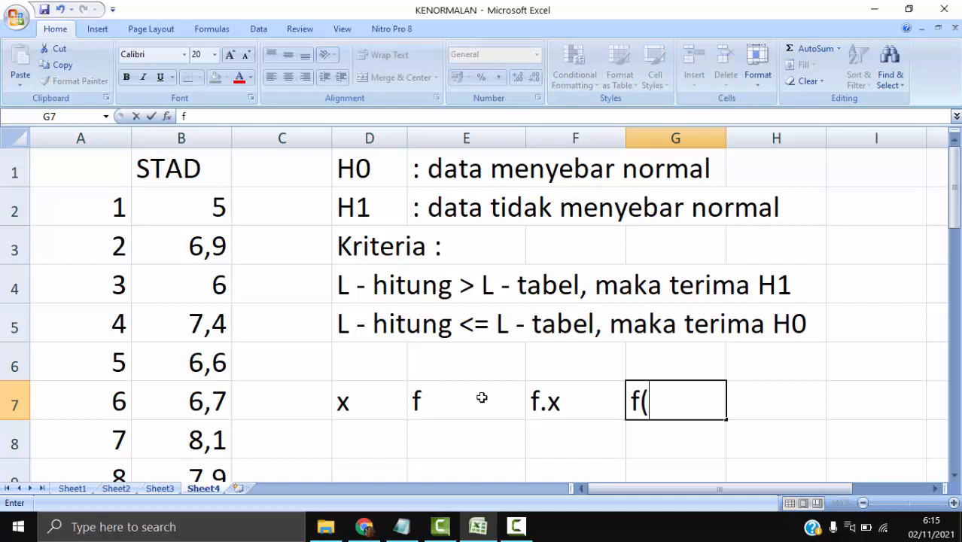
pyautogui.write('x-x')
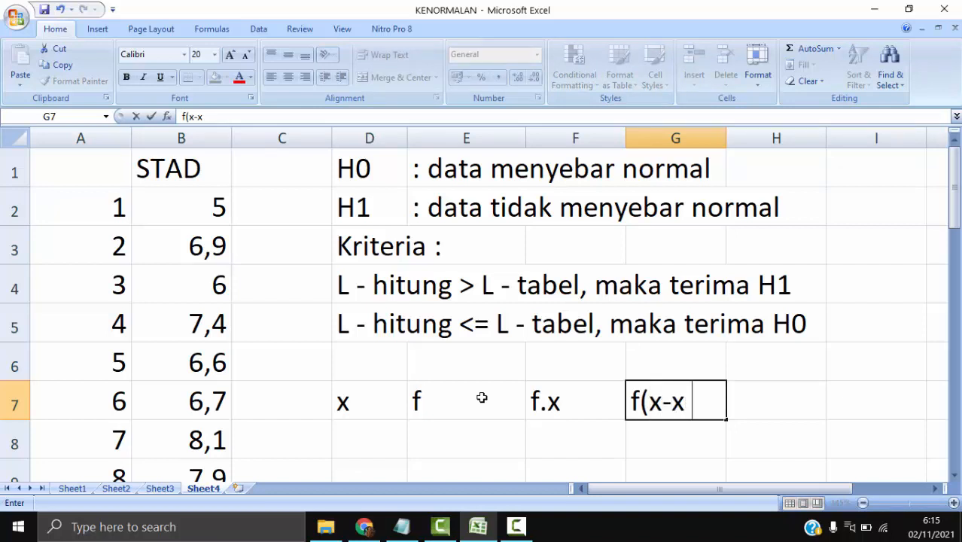
pyautogui.write(' rata)')
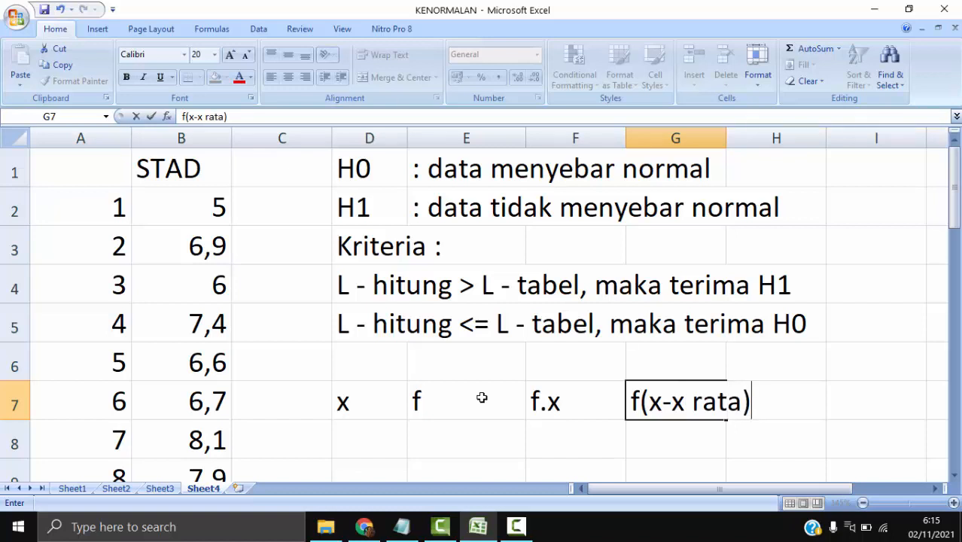
pyautogui.write('^2')
pyautogui.press('Tab')
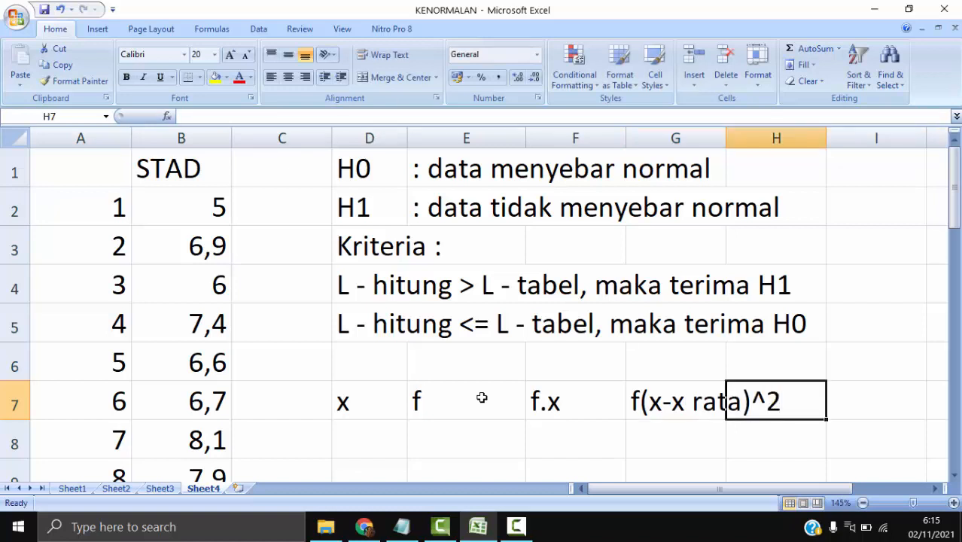
# - Narrow columns E and F and widen column G to fit the squared-deviation header
pyautogui.moveTo(530, 137); pyautogui.dragTo(470, 138)
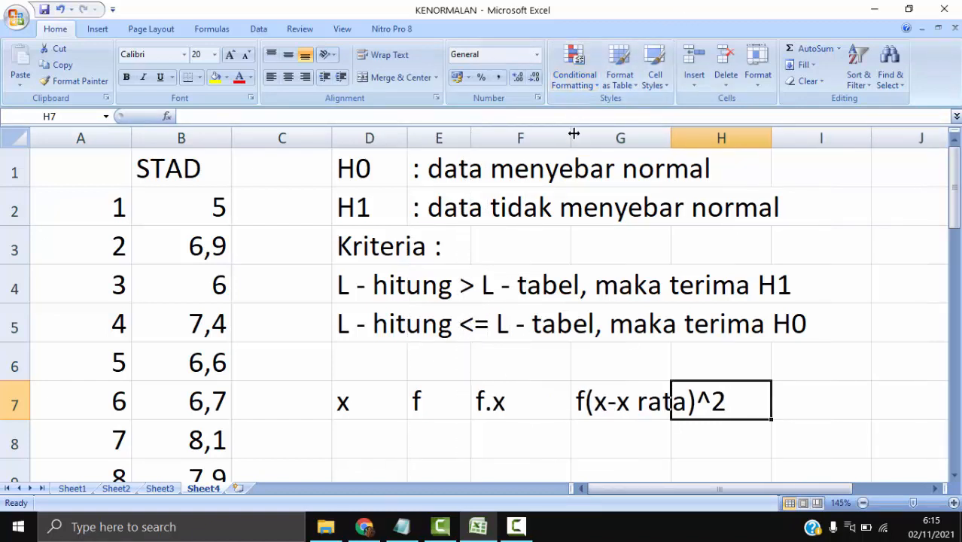
pyautogui.moveTo(571, 138); pyautogui.dragTo(542, 138)
pyautogui.moveTo(649, 136); pyautogui.dragTo(721, 138)
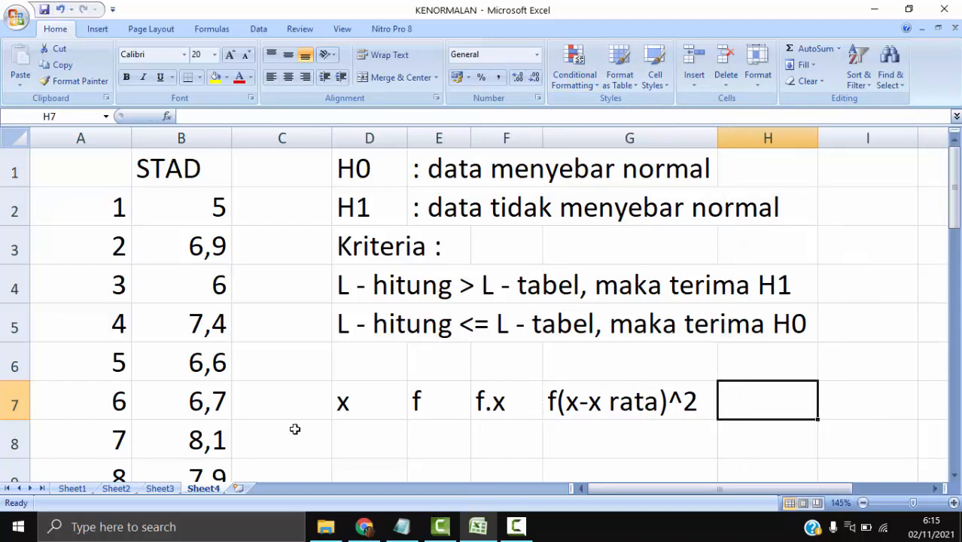
# - Switch to the module in Chrome and examine all columns of the STAD Lo table, through |F(zi)-S(zi)|
pyautogui.moveTo(364, 528)
pyautogui.click(448, 374)
pyautogui.moveTo(467, 269); pyautogui.dragTo(358, 253)
pyautogui.scroll(1, 357, 252)
pyautogui.moveTo(458, 260); pyautogui.dragTo(432, 258)
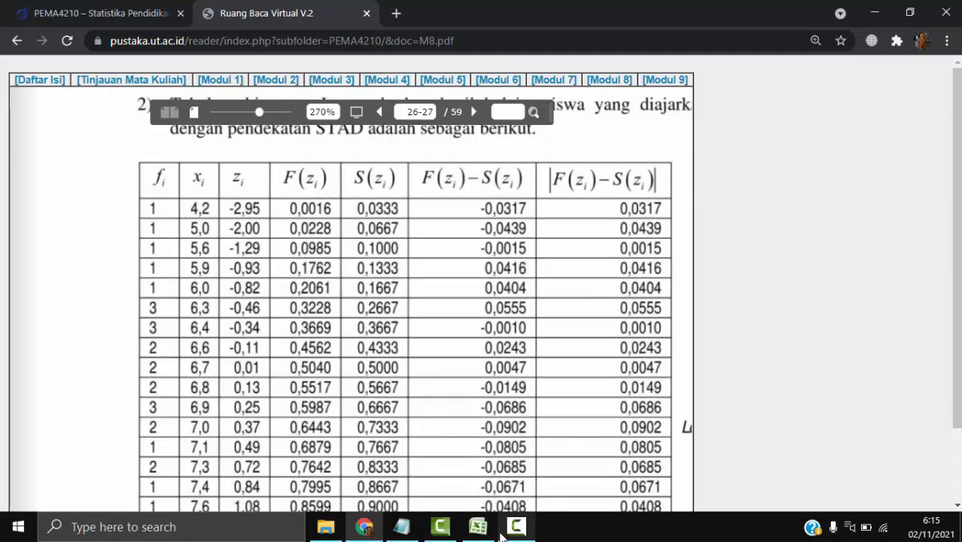
# - Back in Excel, insert a column before f.x with the header "F kum" in F7, widen it and slightly narrow column H
pyautogui.click(478, 527)
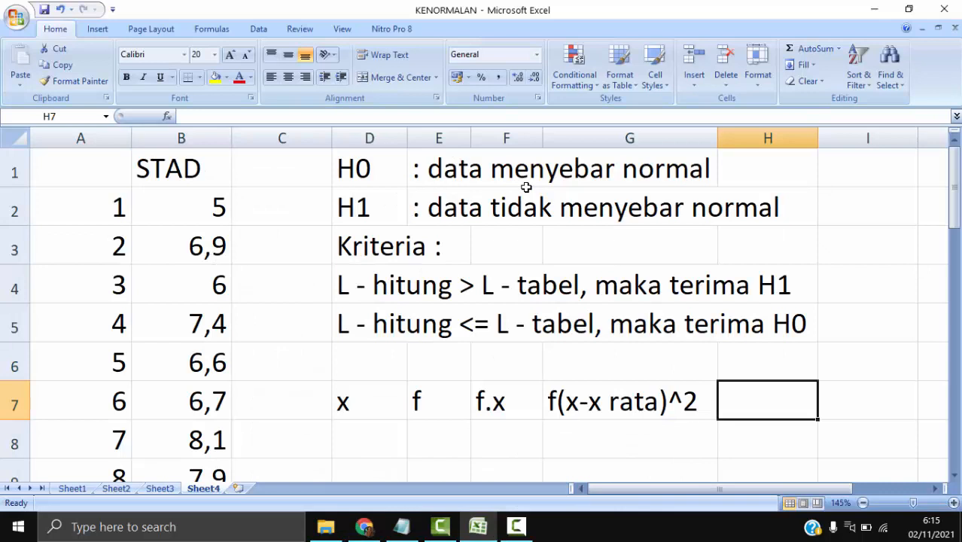
pyautogui.rightClick(507, 138)
pyautogui.click(544, 215)
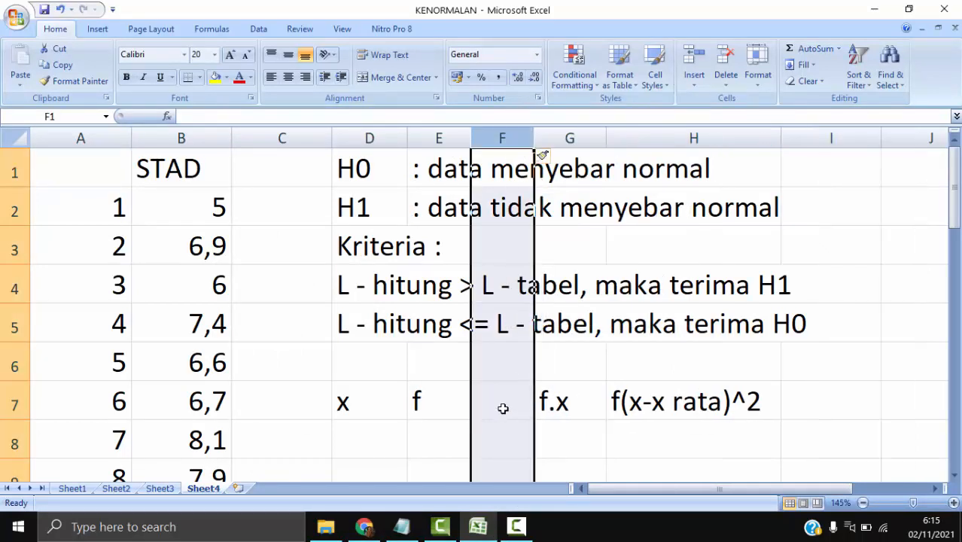
pyautogui.click(504, 409)
pyautogui.write('F ')
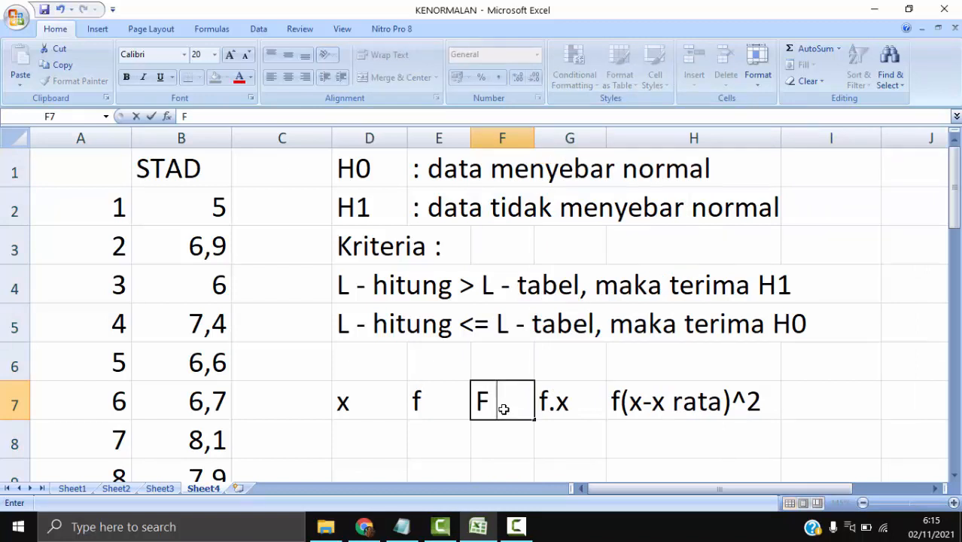
pyautogui.write('kum')
pyautogui.press('Return')
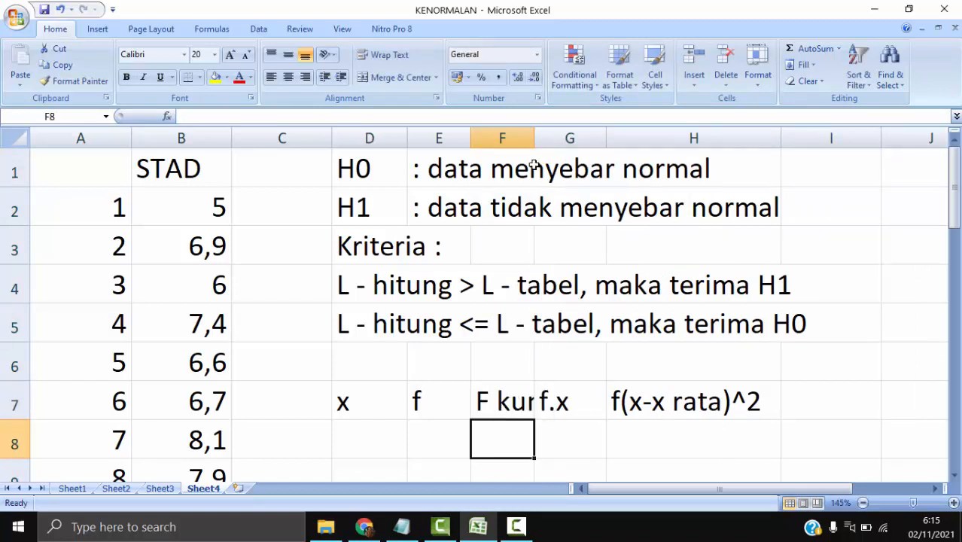
pyautogui.moveTo(535, 142); pyautogui.dragTo(566, 133)
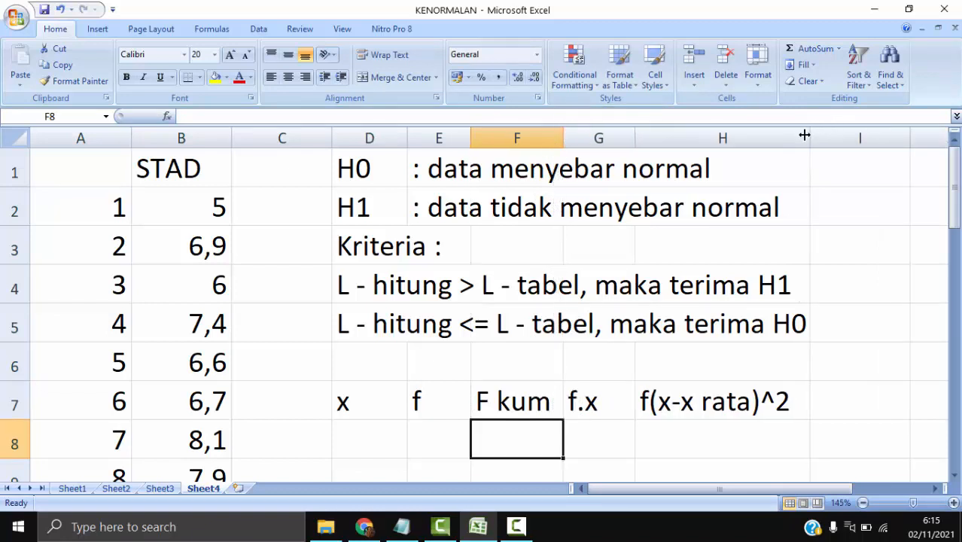
pyautogui.moveTo(805, 135); pyautogui.dragTo(800, 135)
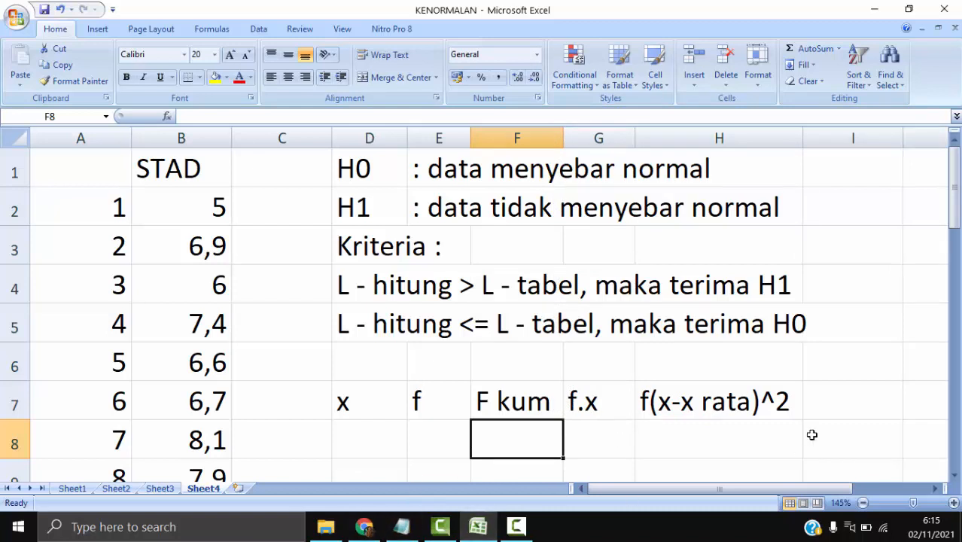
# - Check the module's Lo table in Chrome, and enter the headers "z", "F(z)" and "S(z)" in I7, J7 and K7 in Excel
pyautogui.click(358, 530)
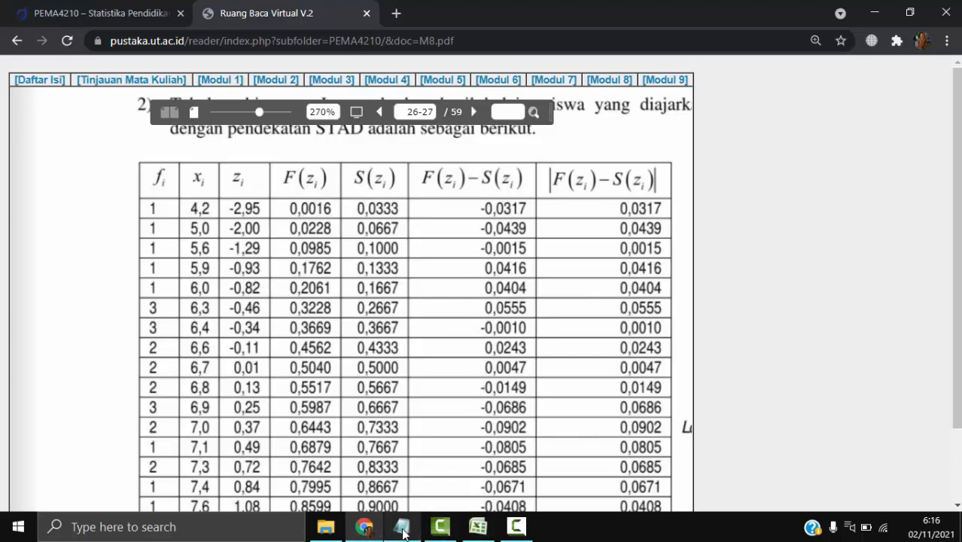
pyautogui.click(478, 527)
pyautogui.click(831, 397)
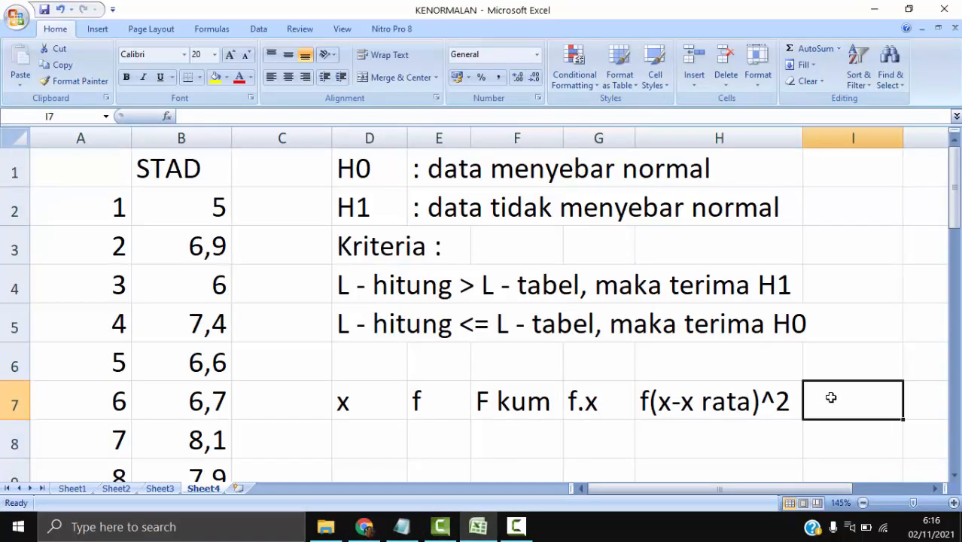
pyautogui.write('z')
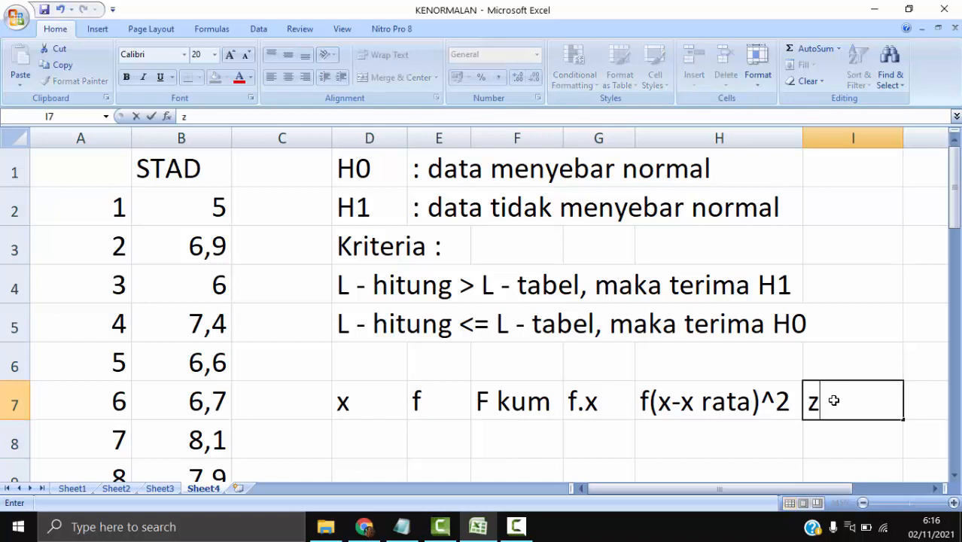
pyautogui.press('Tab')
pyautogui.write('F(z')
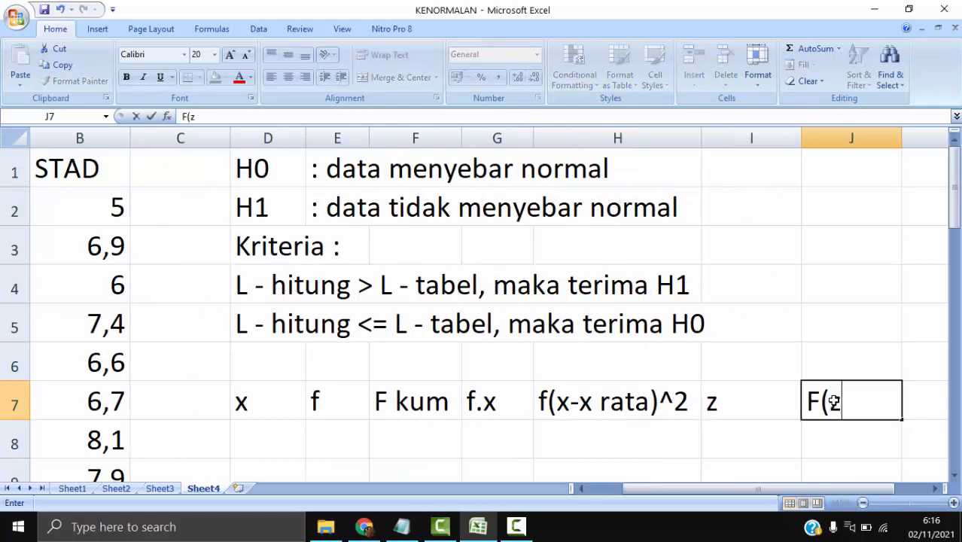
pyautogui.write(')')
pyautogui.press('Tab')
pyautogui.write('S(z)')
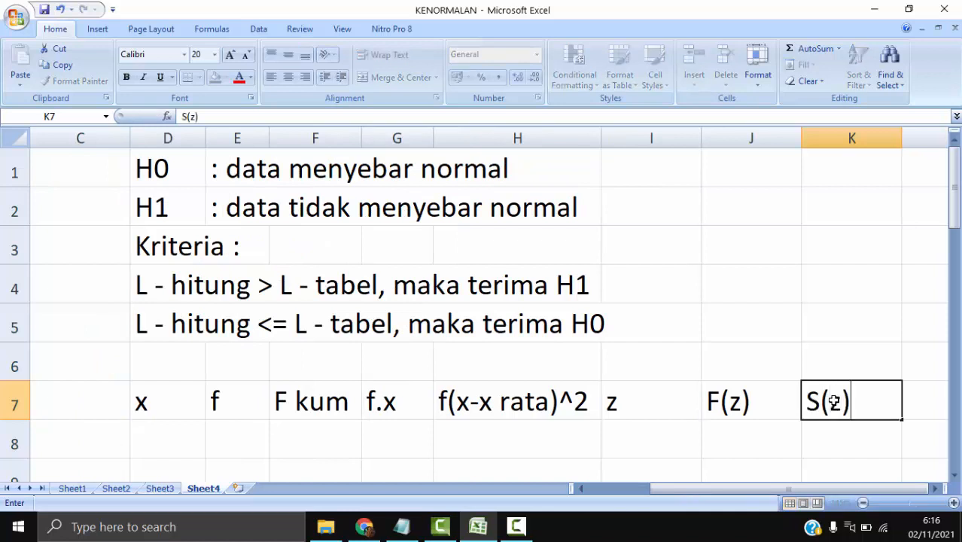
pyautogui.press('Tab')
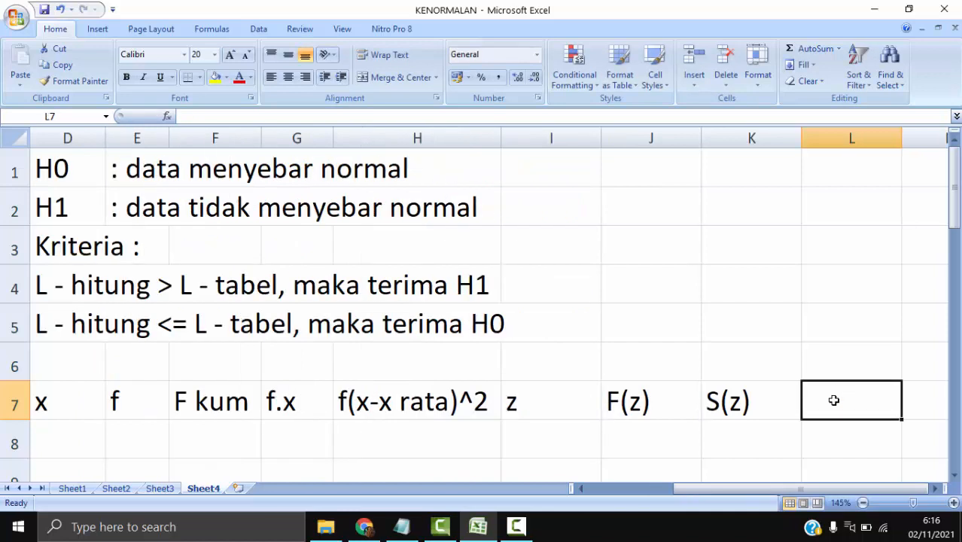
# - Enter the absolute-difference header "|F(z)-S(z)|" in L7, without spaces
pyautogui.write('{')
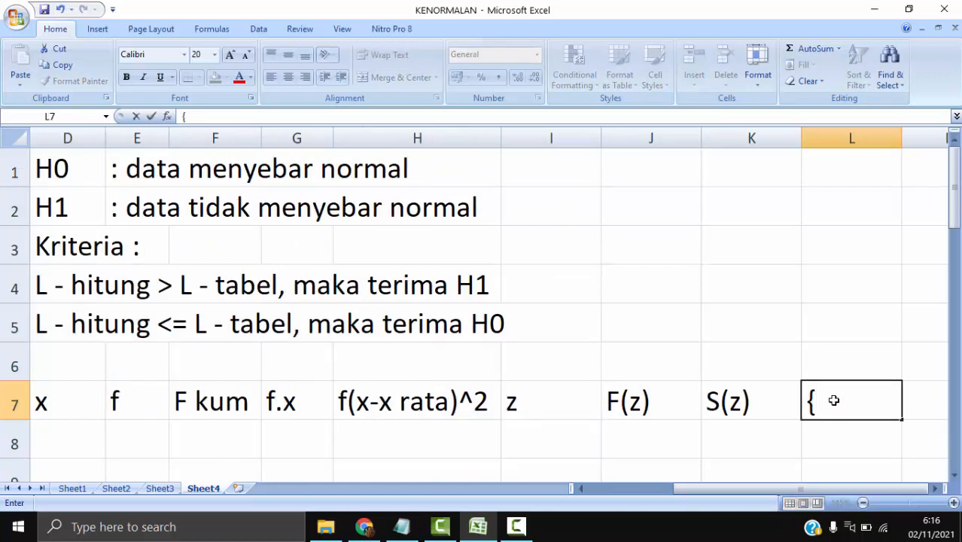
pyautogui.press('BackSpace')
pyautogui.write('| F(z')
pyautogui.press('BackSpace')
pyautogui.press('BackSpace')
pyautogui.press('BackSpace')
pyautogui.press('BackSpace')
pyautogui.write('F(')
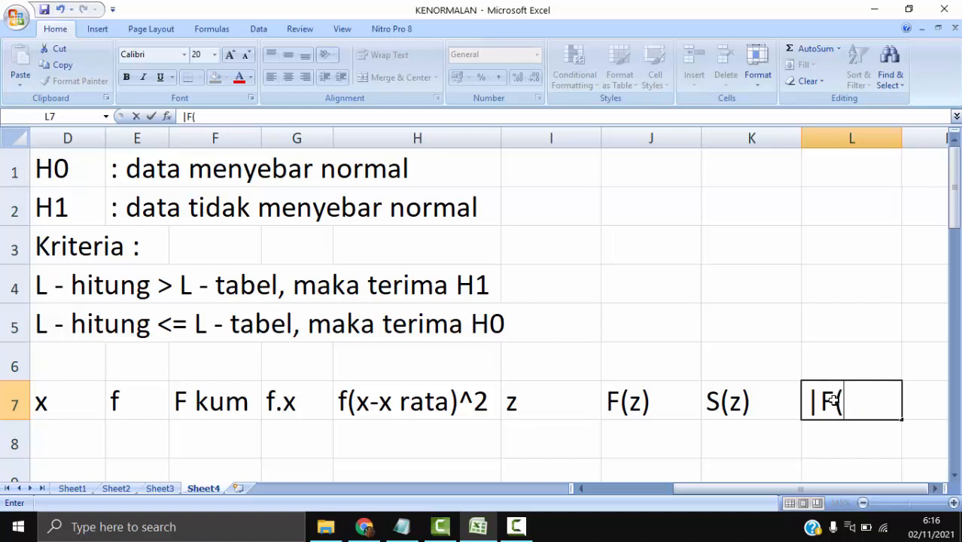
pyautogui.write('z) -')
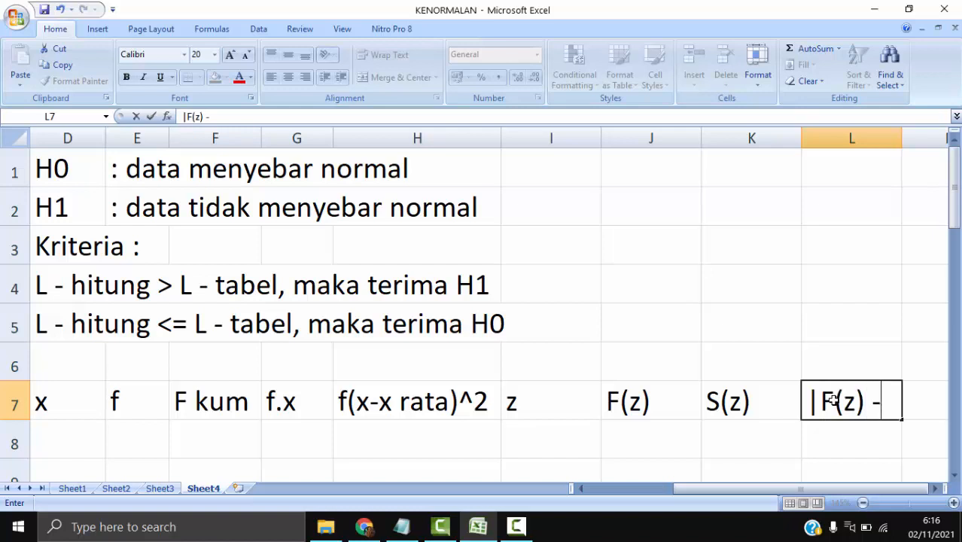
pyautogui.press('BackSpace')
pyautogui.press('BackSpace')
pyautogui.write('-S(')
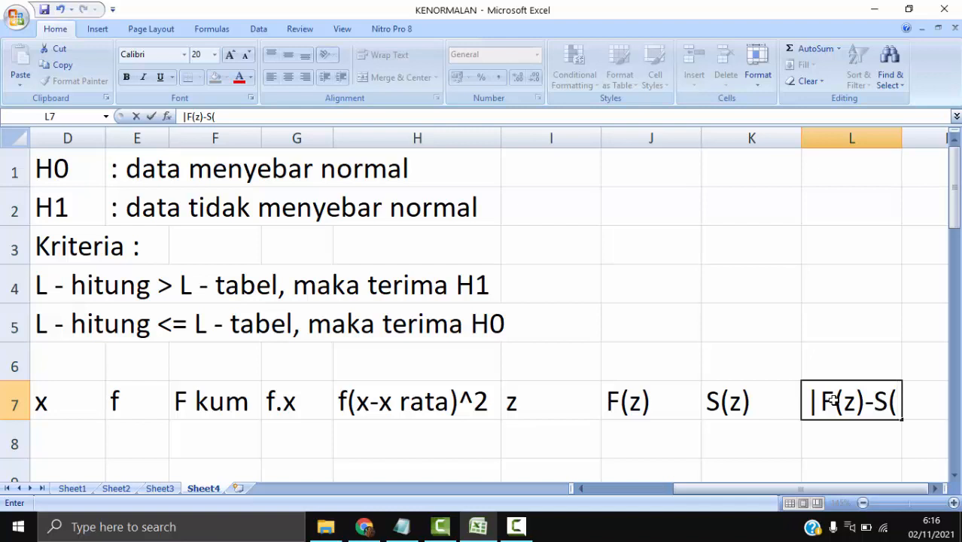
pyautogui.write('z)')
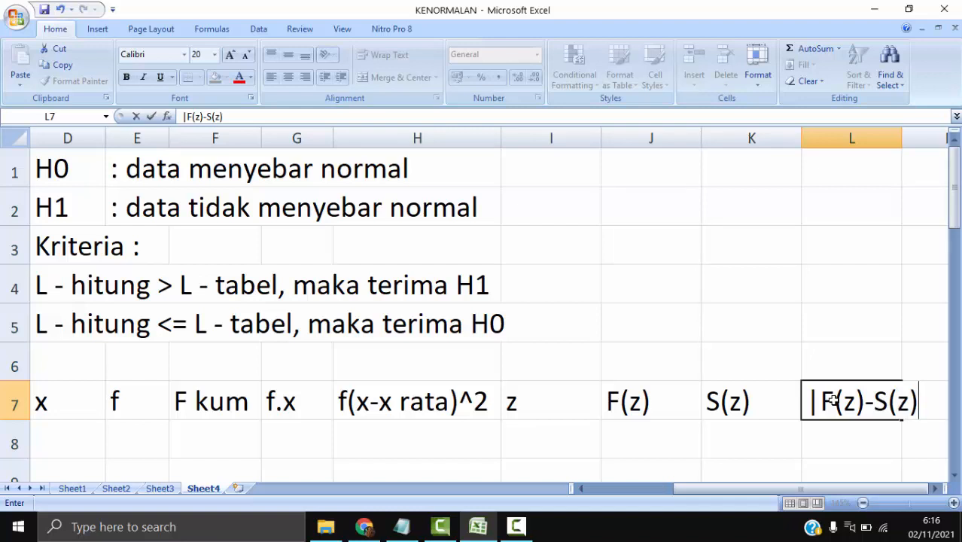
pyautogui.write('|')
# - Widen column L to fit the absolute-difference header and slightly narrow columns K, J and D
pyautogui.click(896, 139)
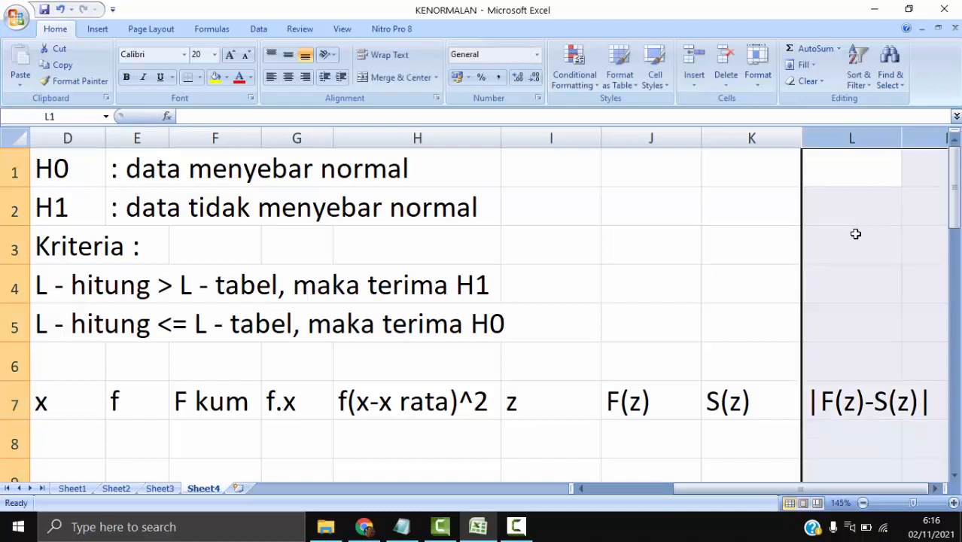
pyautogui.click(857, 234)
pyautogui.moveTo(903, 138); pyautogui.dragTo(930, 138)
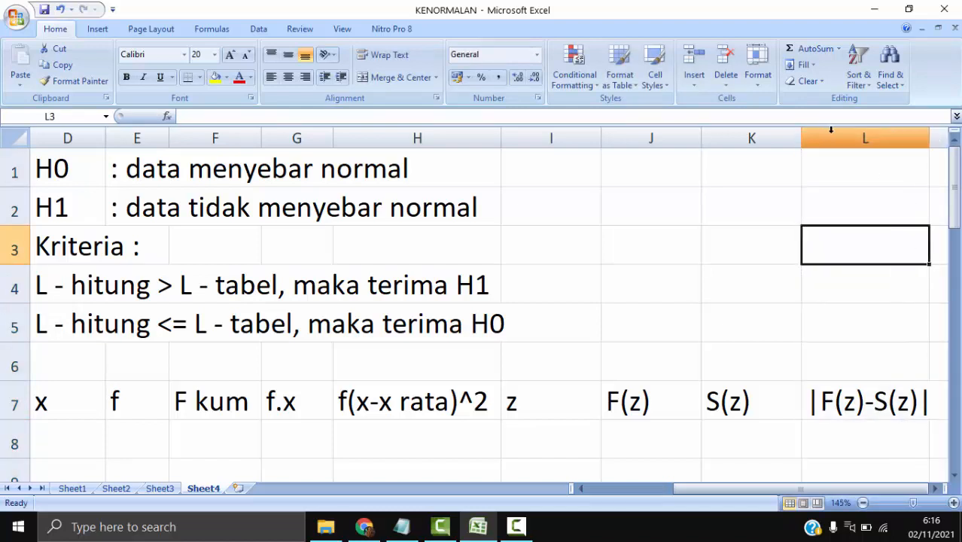
pyautogui.moveTo(802, 138)
pyautogui.mouseDown()
pyautogui.moveTo(779, 138)
pyautogui.moveTo(791, 138)
pyautogui.mouseUp()
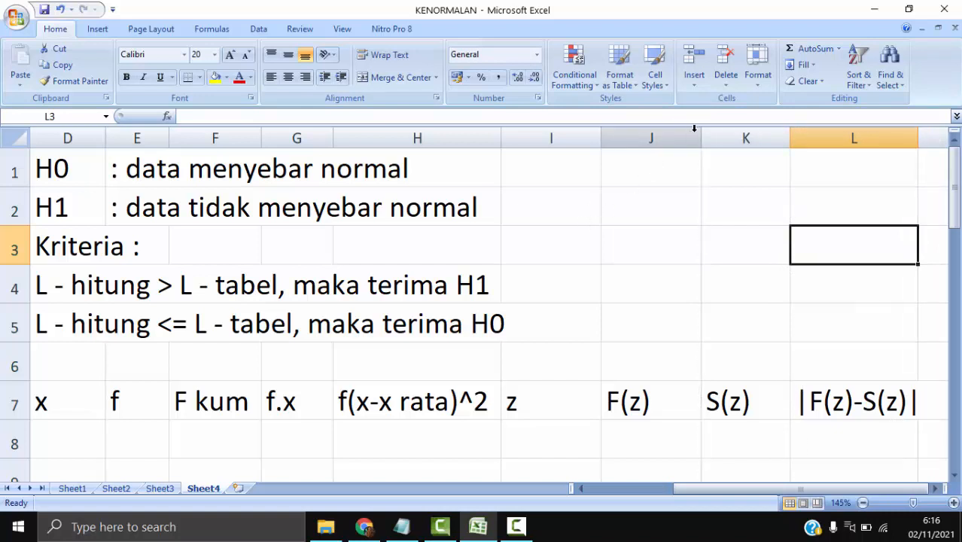
pyautogui.moveTo(700, 138); pyautogui.dragTo(690, 138)
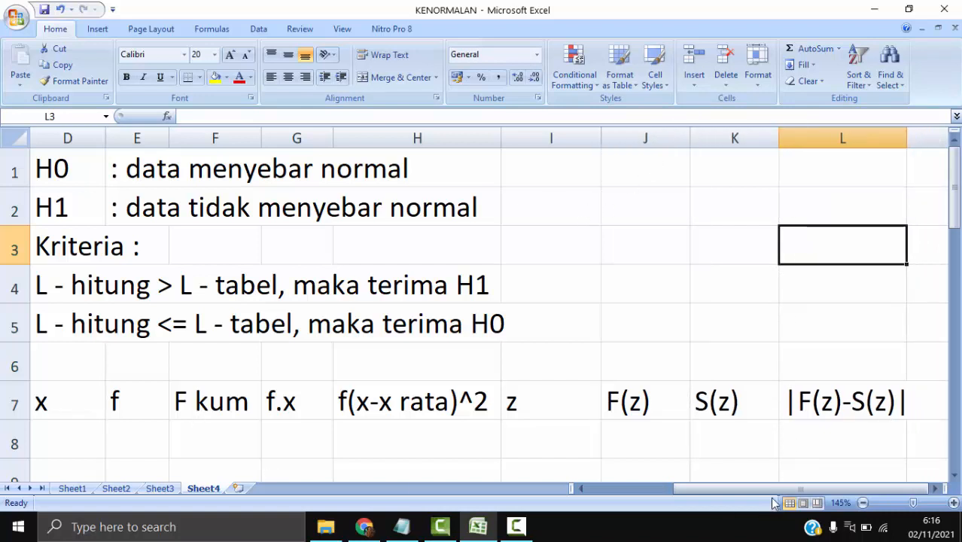
pyautogui.moveTo(769, 488); pyautogui.dragTo(713, 488)
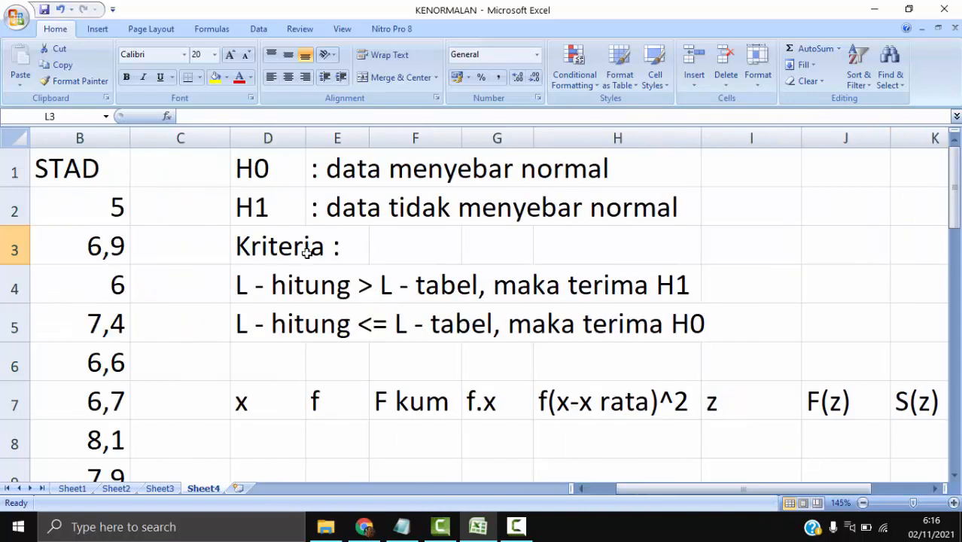
pyautogui.moveTo(306, 137); pyautogui.dragTo(299, 138)
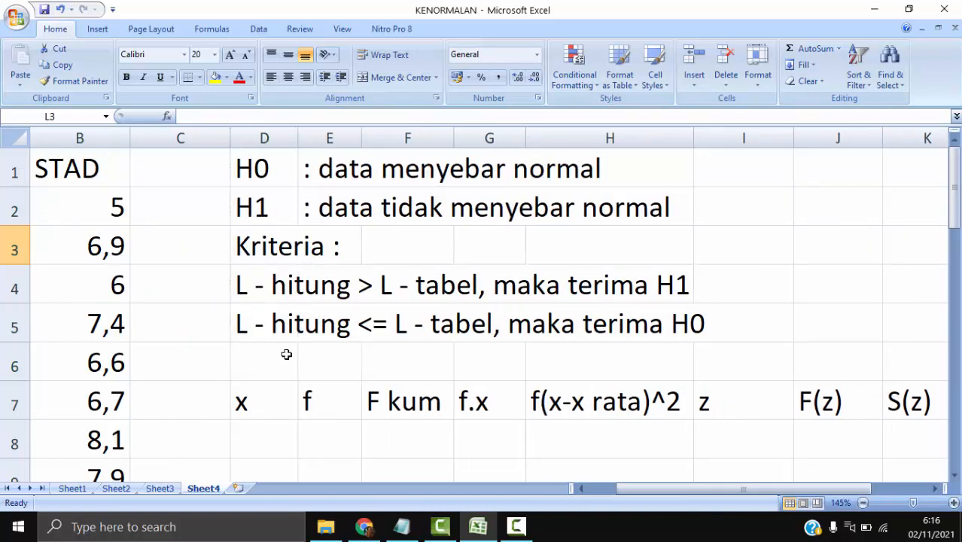
# - Center the table headers in D7:L7, from x to |F(z)-S(z)|
pyautogui.click(269, 401)
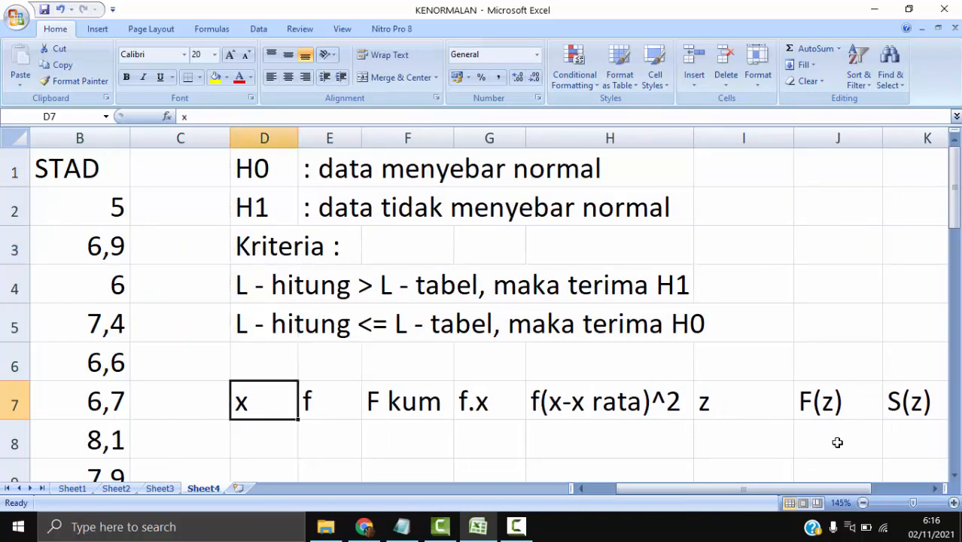
pyautogui.click(932, 489)
pyautogui.click(932, 489)
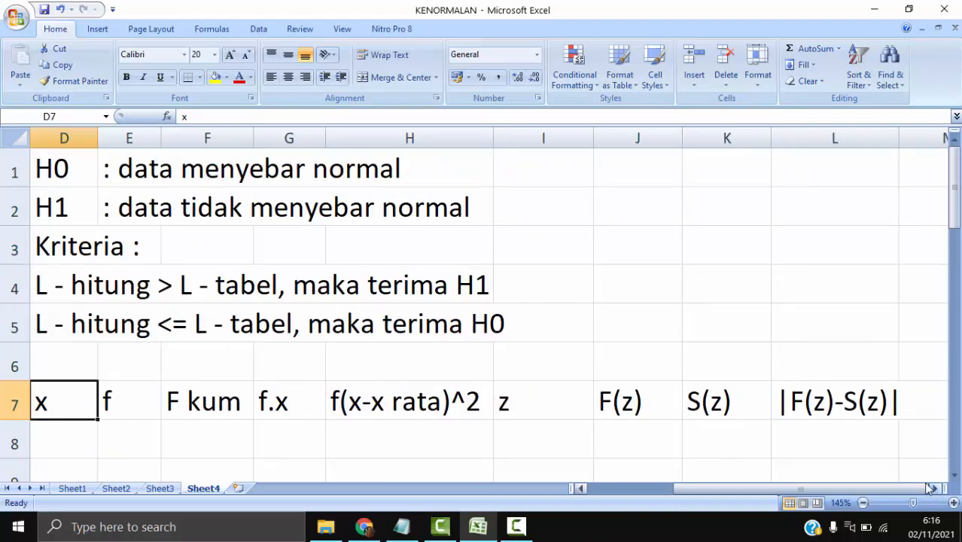
pyautogui.moveTo(64, 401); pyautogui.dragTo(836, 403)
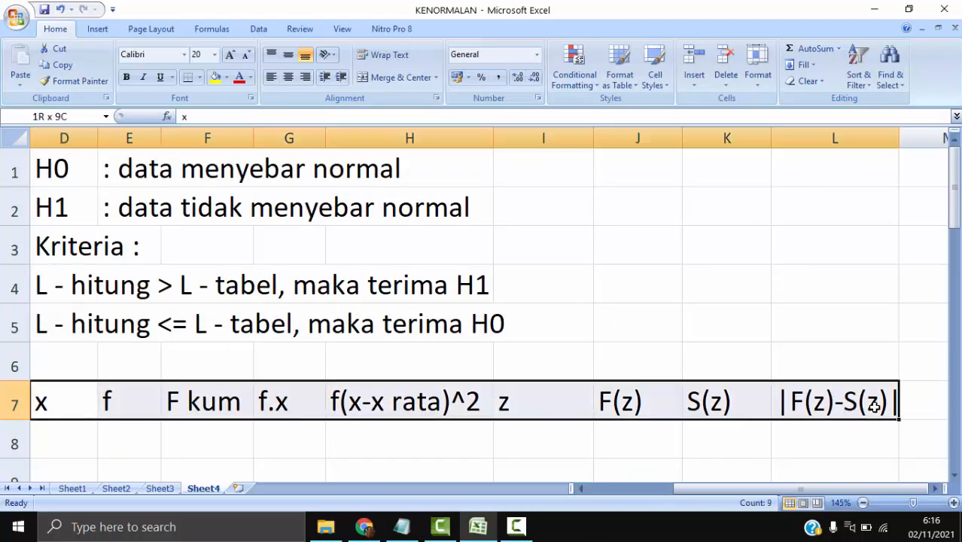
pyautogui.click(288, 78)
# - Switch to Chrome to compare the headers with the module's STAD table, and return to Excel
pyautogui.click(366, 527)
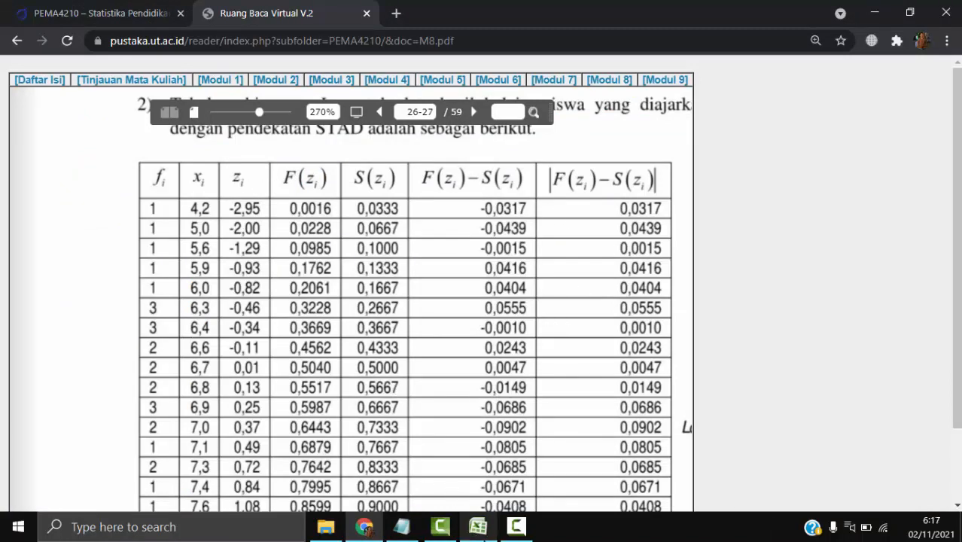
pyautogui.moveTo(483, 534)
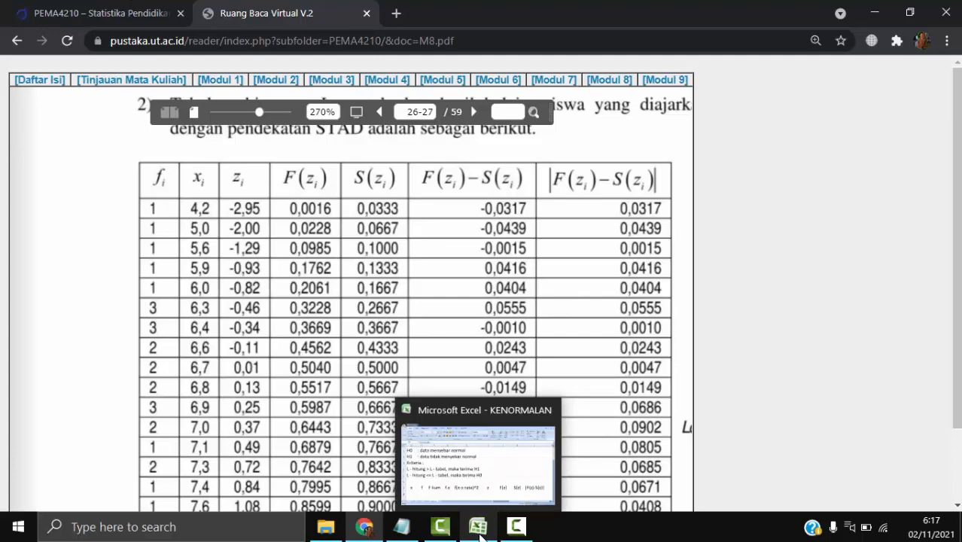
pyautogui.click(479, 527)
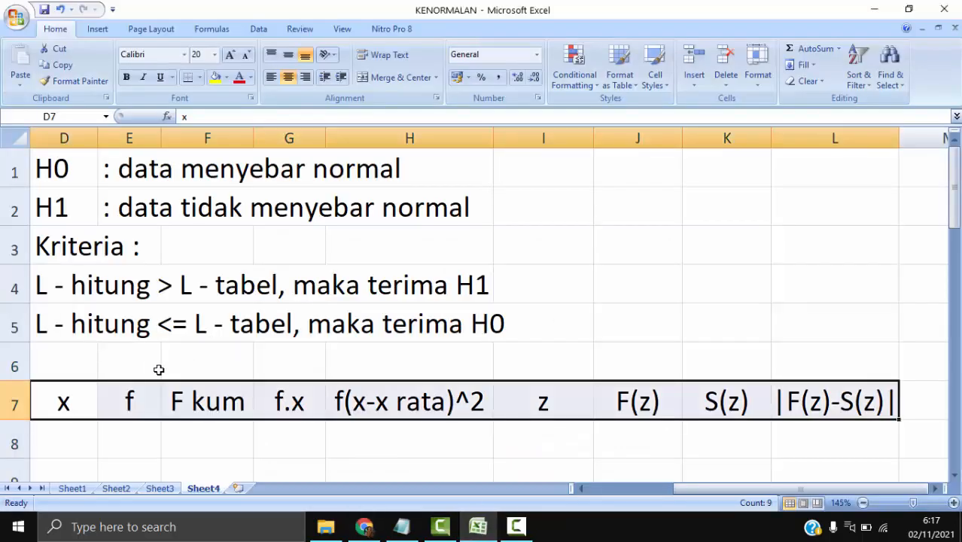
pyautogui.click(294, 411)
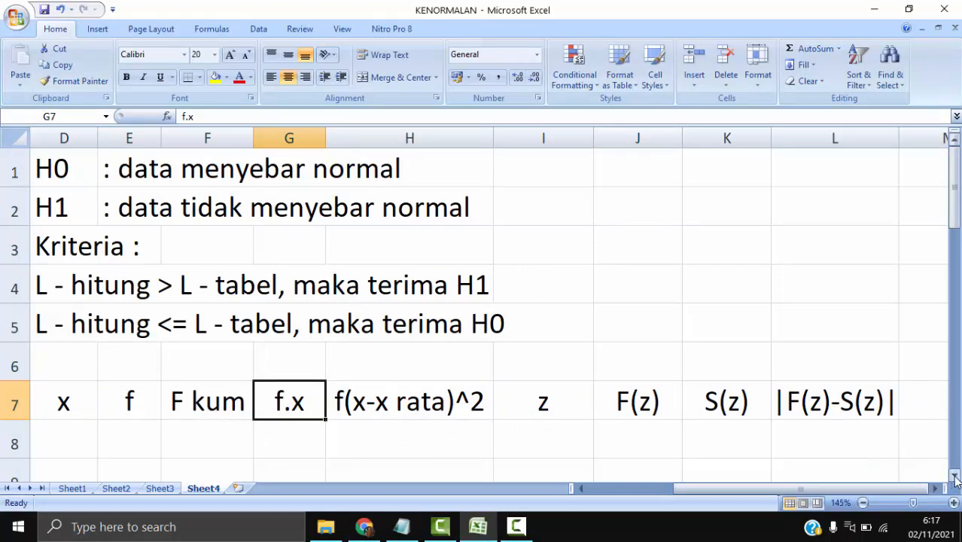
# - Copy the STAD scores in B2:B31 and paste them under the x header, starting at D8
pyautogui.moveTo(858, 490); pyautogui.dragTo(784, 495)
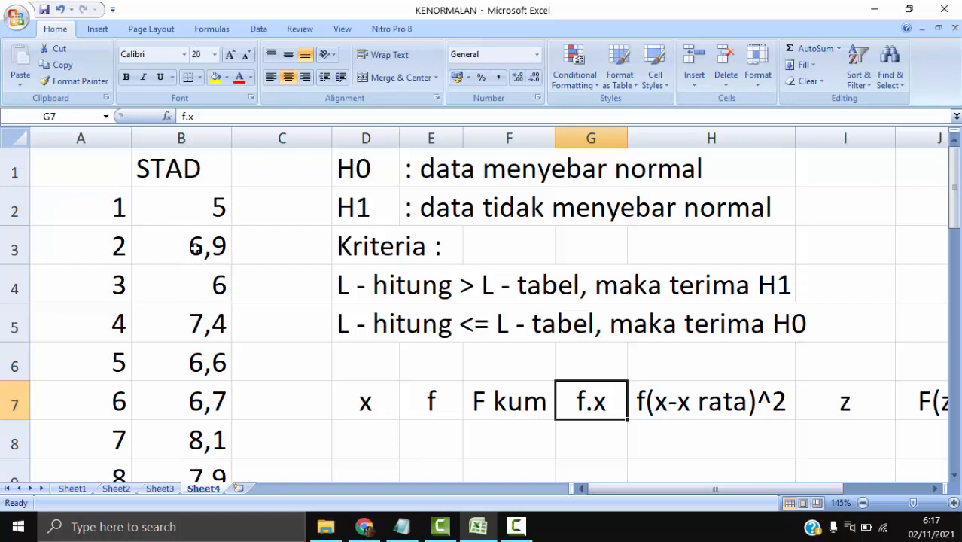
pyautogui.click(217, 205)
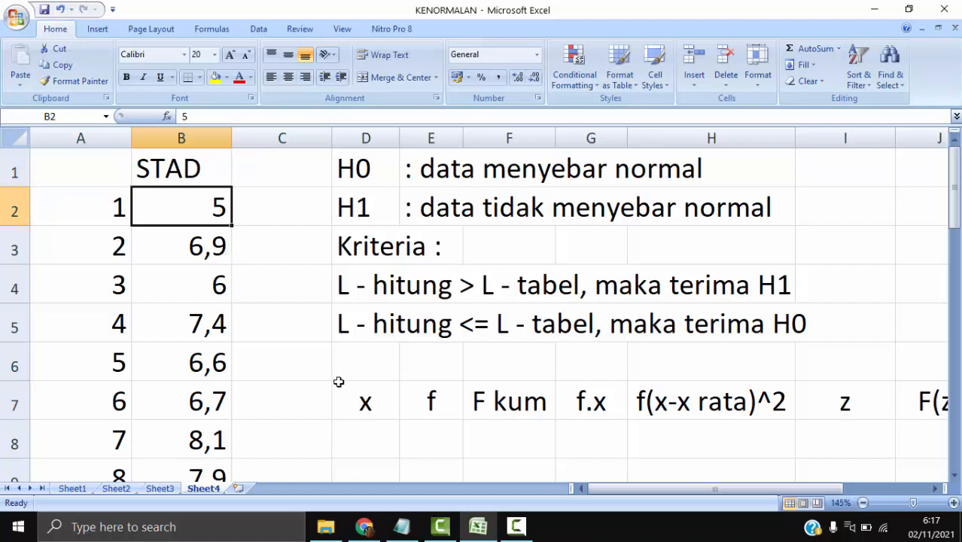
pyautogui.scroll(-2, 343, 382)
pyautogui.scroll(2, 347, 383)
pyautogui.scroll(-8, 217, 280)
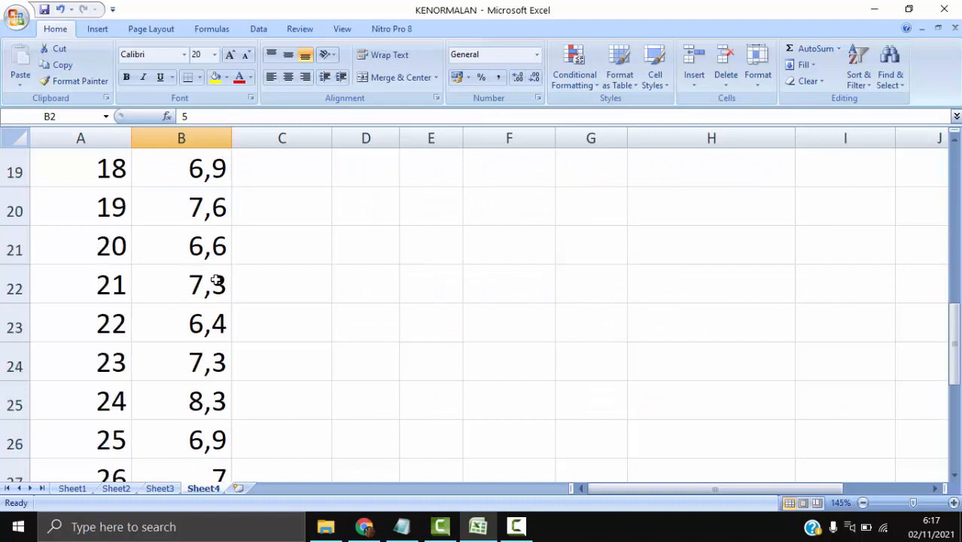
pyautogui.keyDown('shift'); pyautogui.click(211, 399); pyautogui.keyUp('shift')
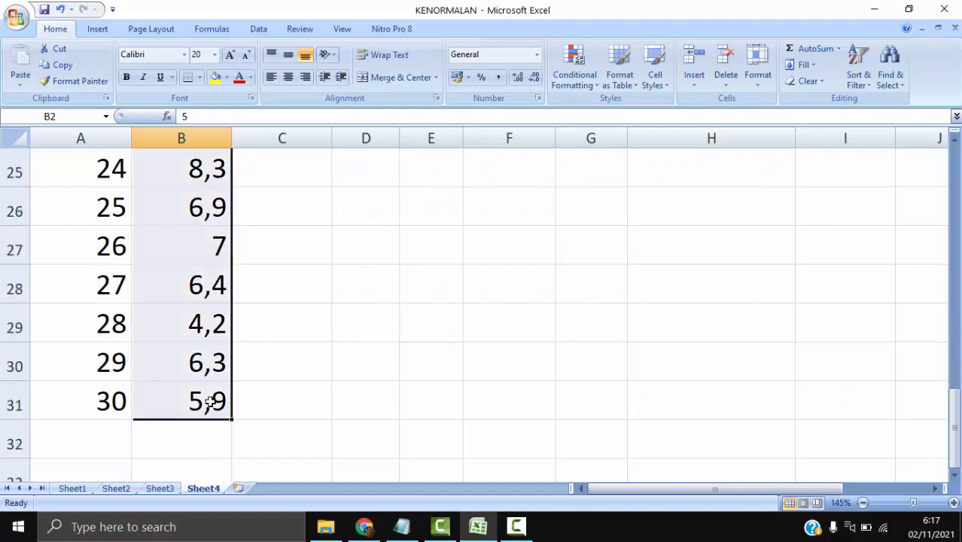
pyautogui.rightClick(198, 222)
pyautogui.click(226, 250)
pyautogui.scroll(8, 441, 316)
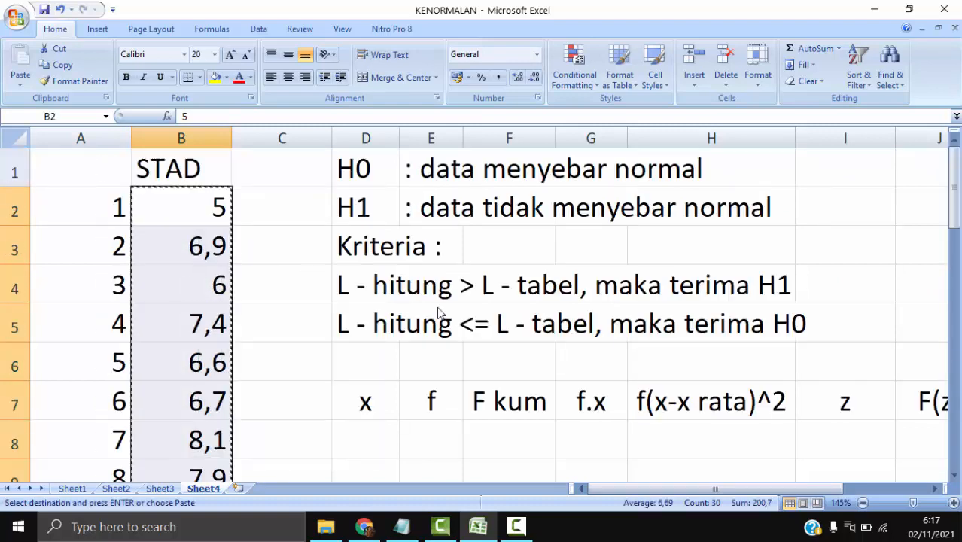
pyautogui.scroll(-1, 479, 324)
pyautogui.rightClick(369, 323)
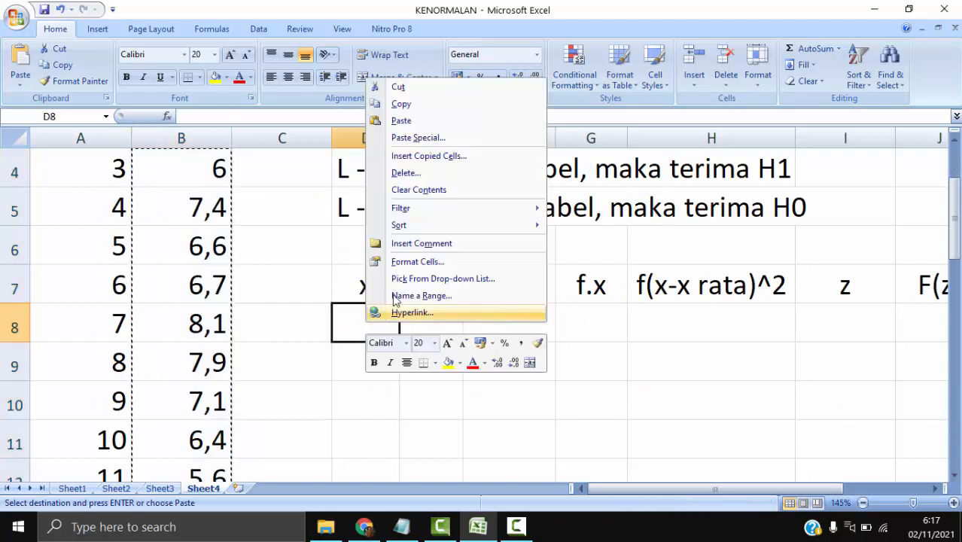
pyautogui.click(422, 123)
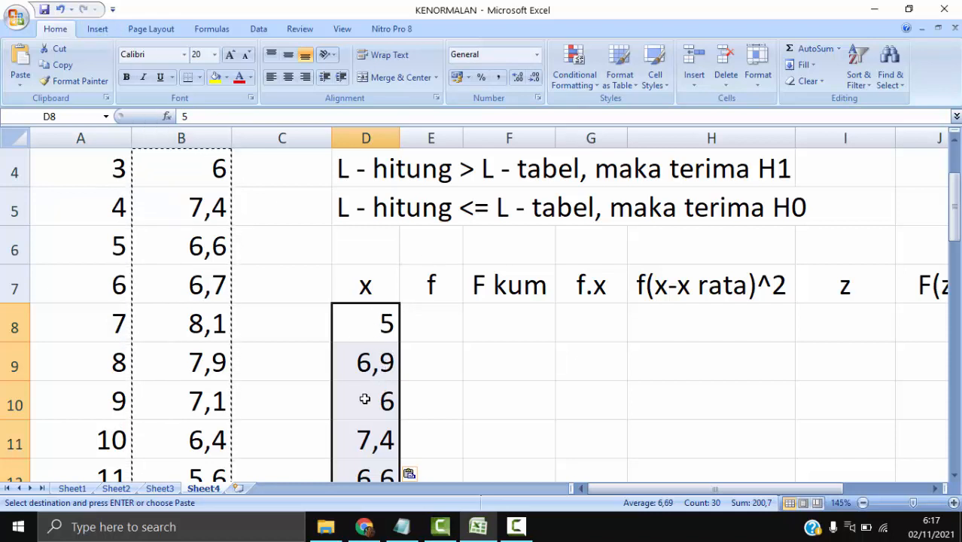
# - Sort only the pasted x scores in column D from smallest to largest, treating the data as having no headers
pyautogui.click(260, 29)
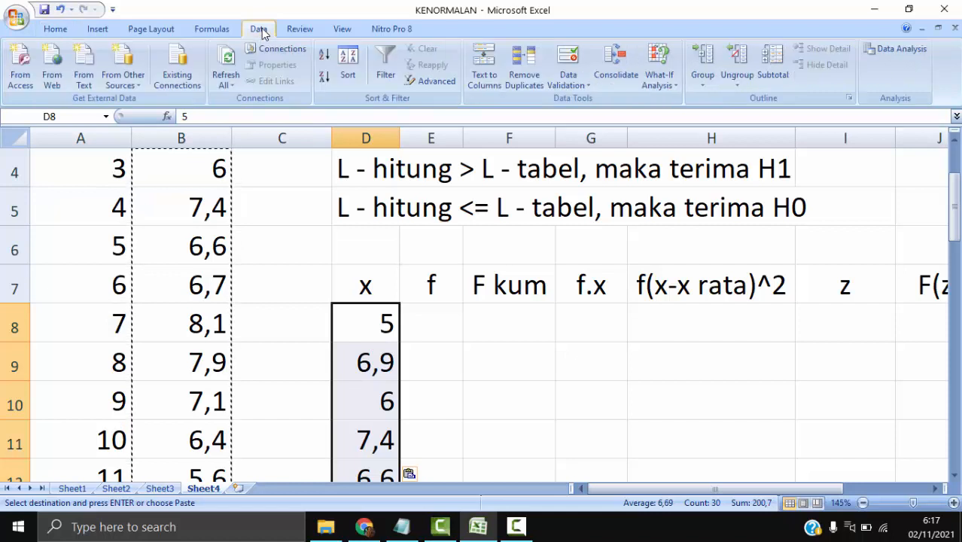
pyautogui.click(352, 74)
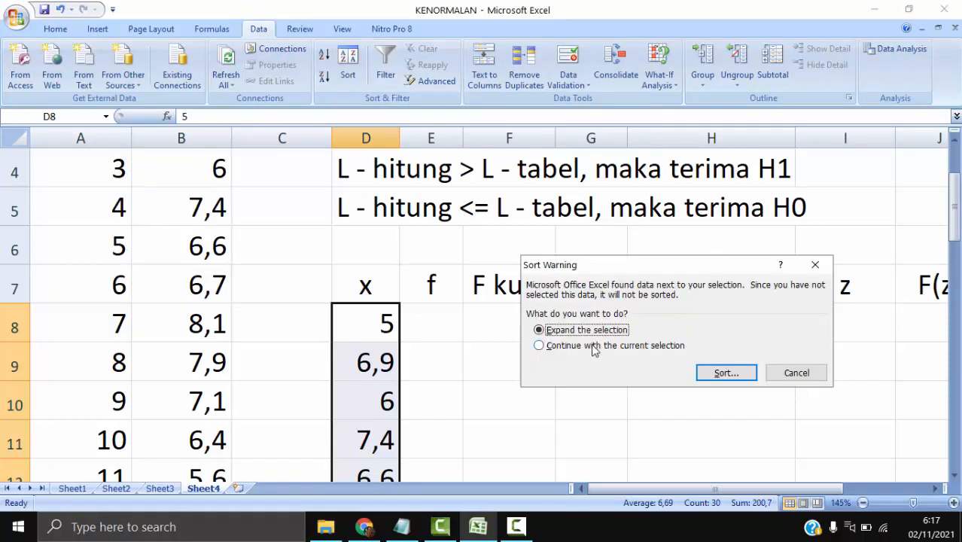
pyautogui.click(542, 348)
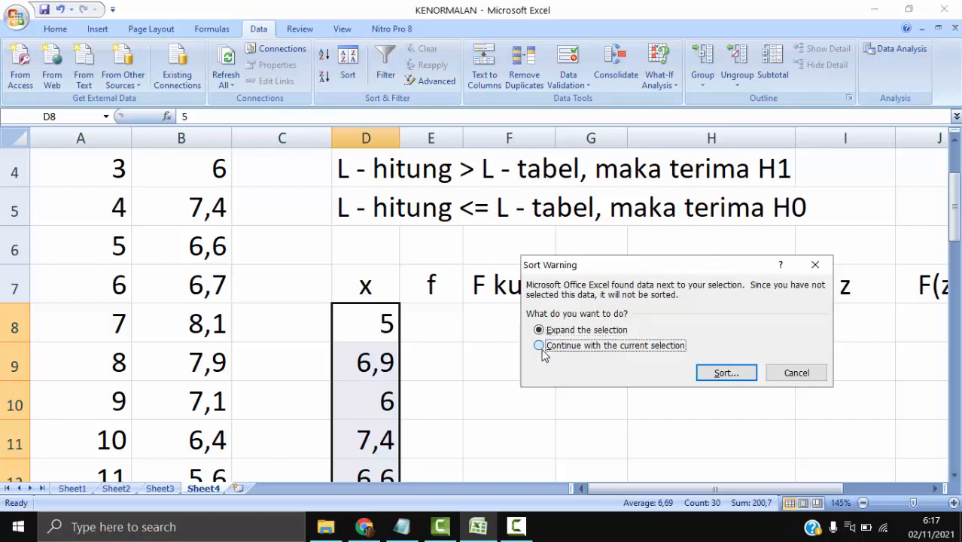
pyautogui.click(730, 373)
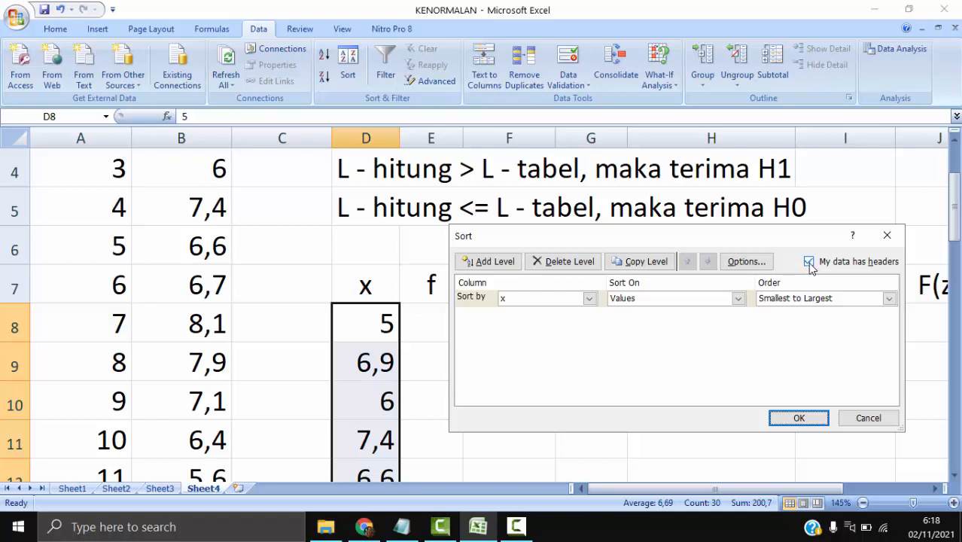
pyautogui.click(812, 265)
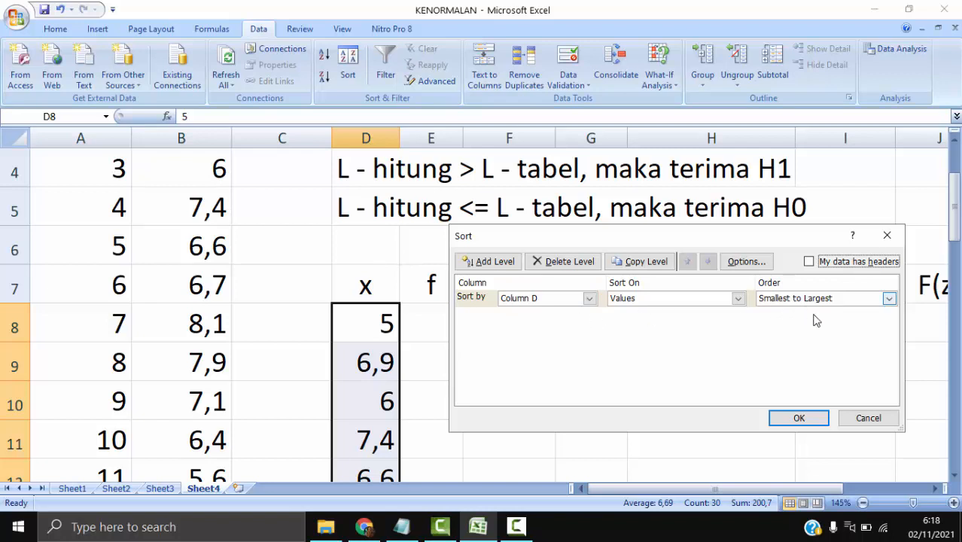
pyautogui.click(806, 419)
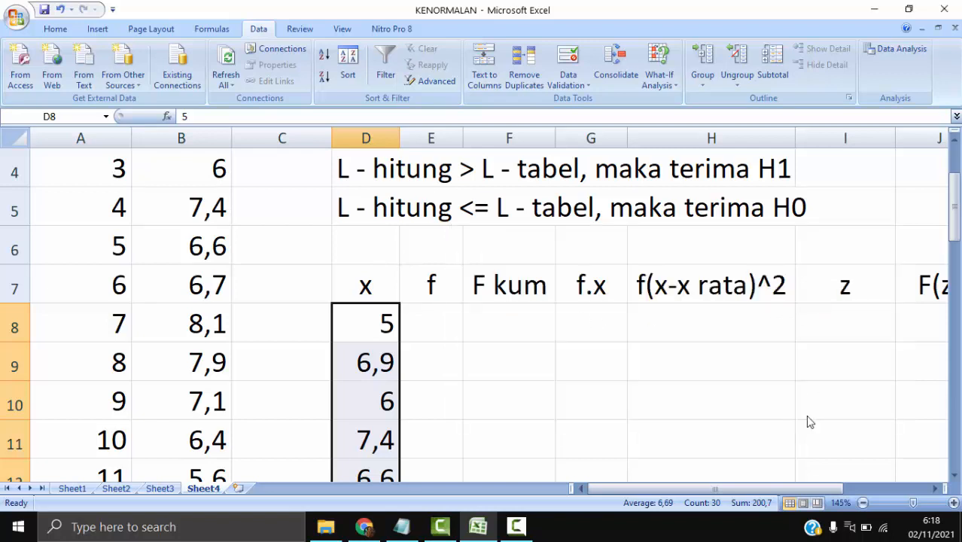
pyautogui.click(451, 350)
pyautogui.scroll(-1, 460, 347)
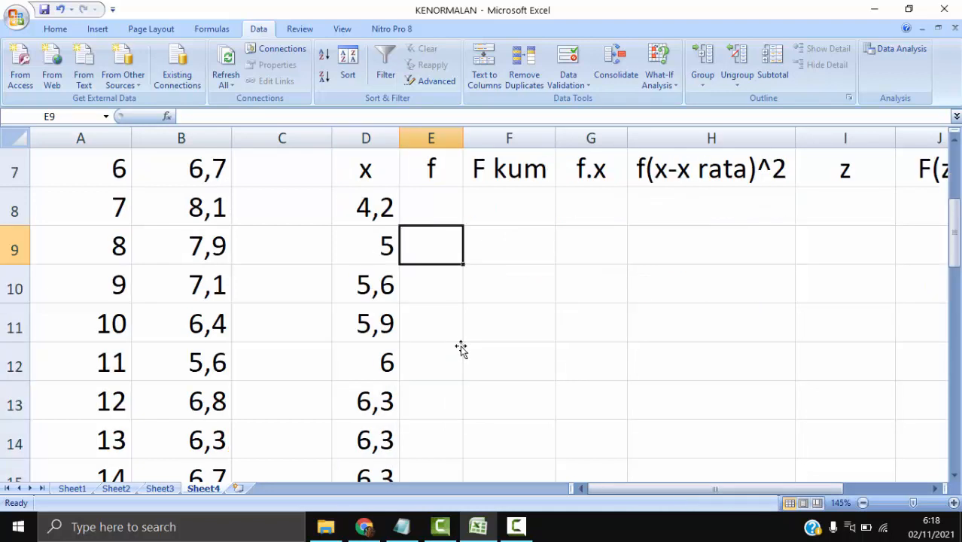
pyautogui.scroll(1, 462, 348)
# - Fill the header row D7:L7 with yellow
pyautogui.click(366, 284)
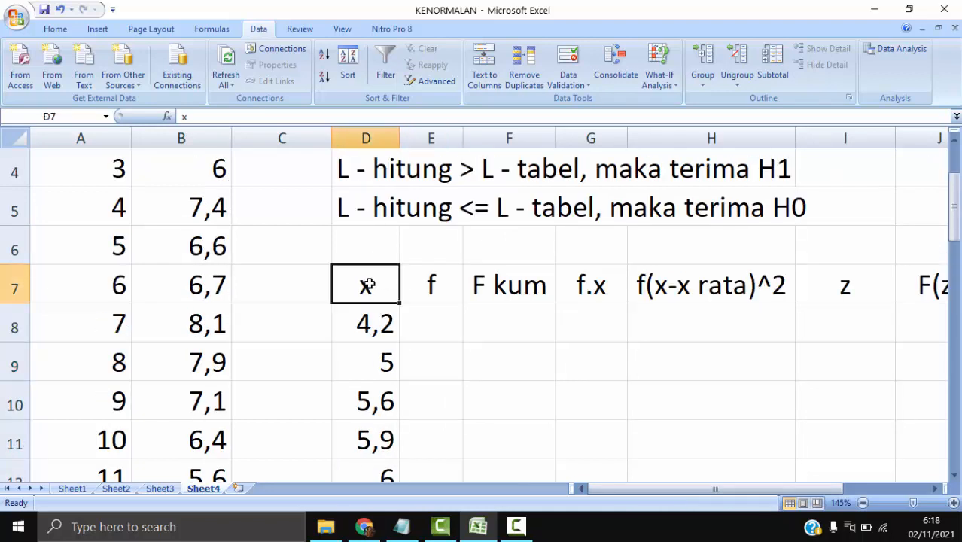
pyautogui.hotkey('ctrl', 'shift', 'Right')
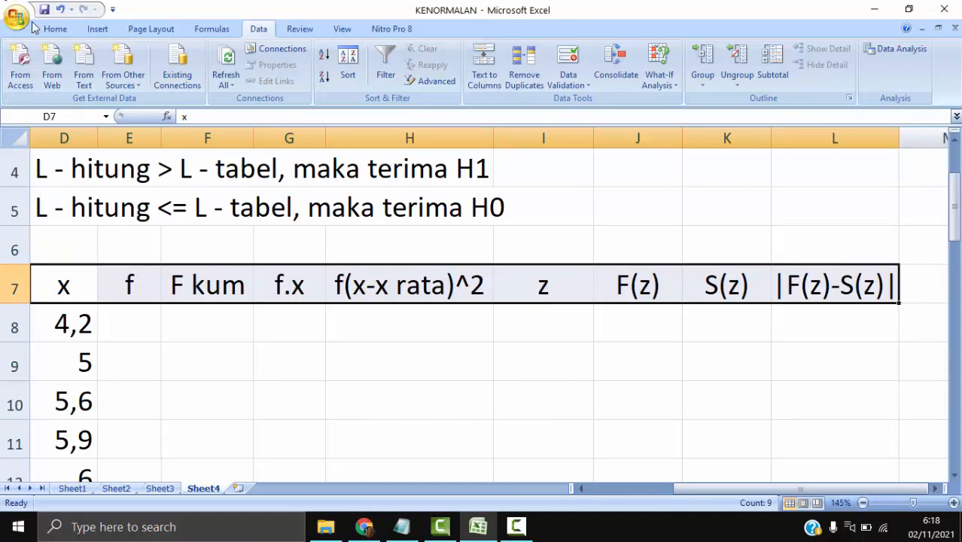
pyautogui.click(55, 29)
pyautogui.click(215, 77)
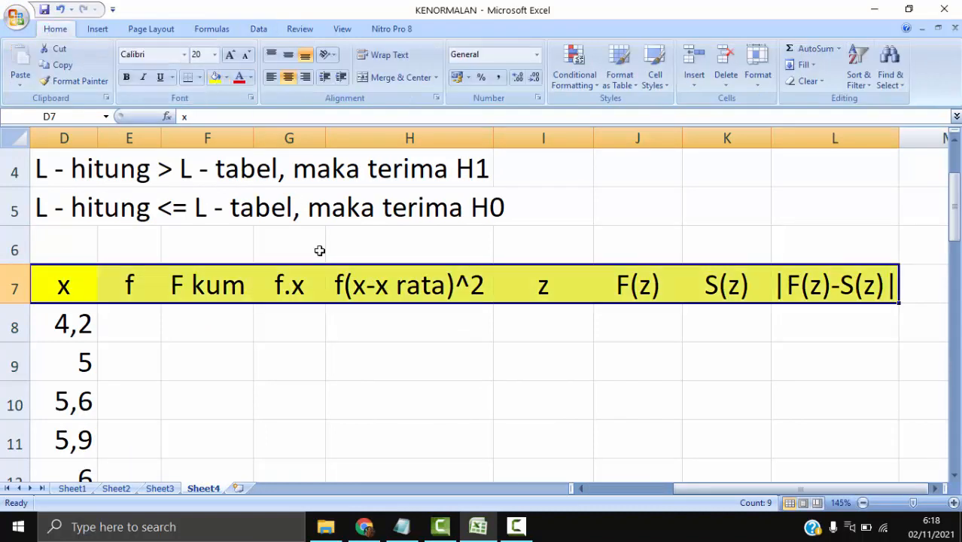
pyautogui.click(322, 274)
pyautogui.press('Left')
pyautogui.press('Left')
pyautogui.press('Left')
pyautogui.press('Left')
pyautogui.press('Left')
pyautogui.press('Left')
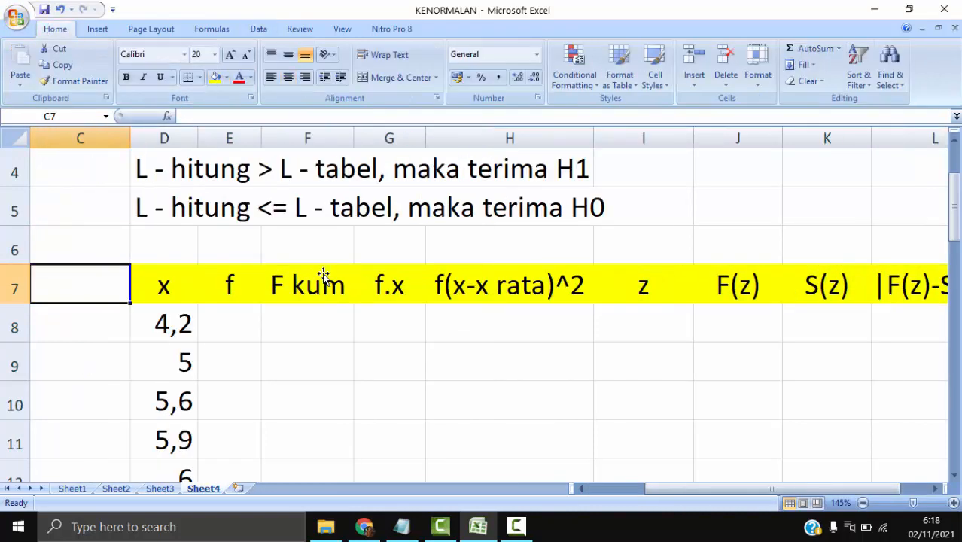
pyautogui.press('Right')
pyautogui.press('Right')
pyautogui.press('Right')
pyautogui.press('Down')
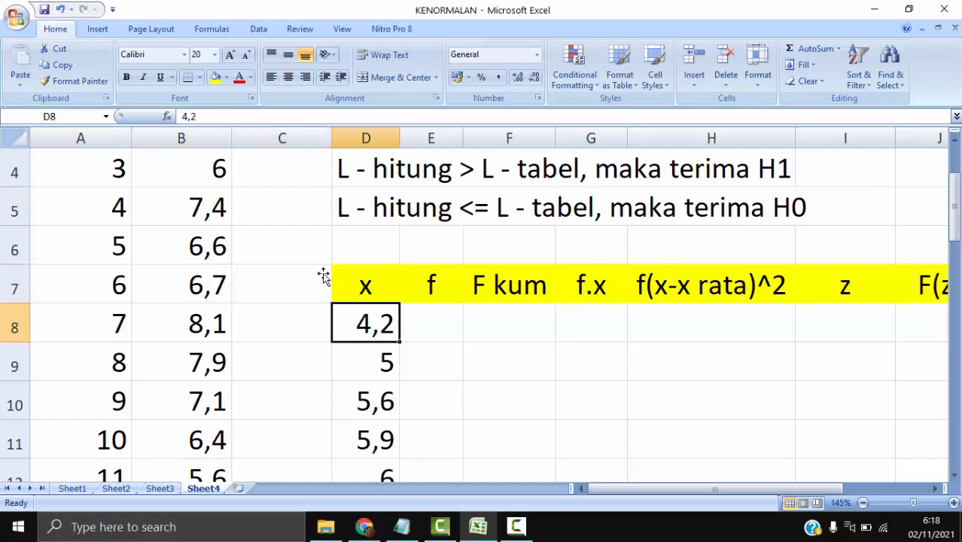
# - Enter the frequencies in the f column: 1 in each of E8 to E12 and 3 in E13 for the score 6,3
pyautogui.scroll(-1, 320, 279)
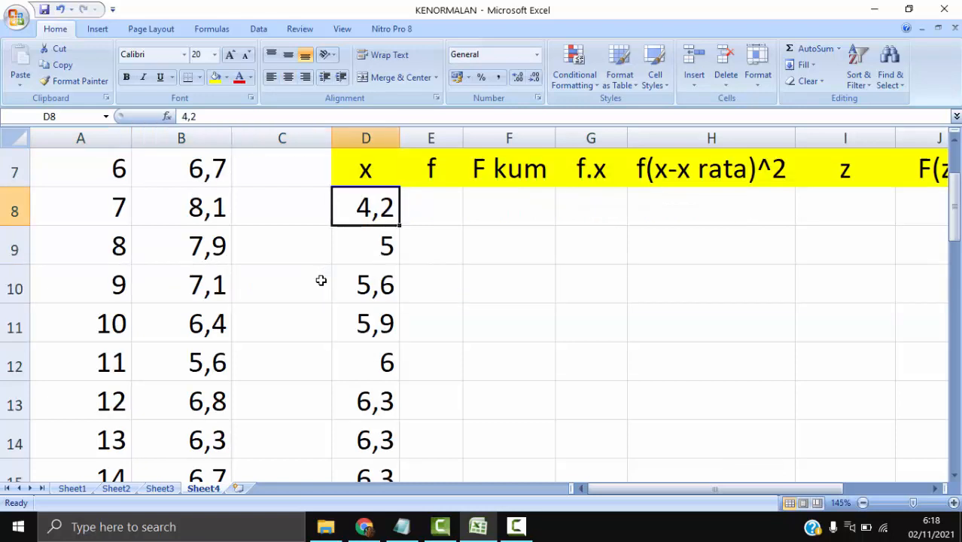
pyautogui.click(424, 213)
pyautogui.write('1')
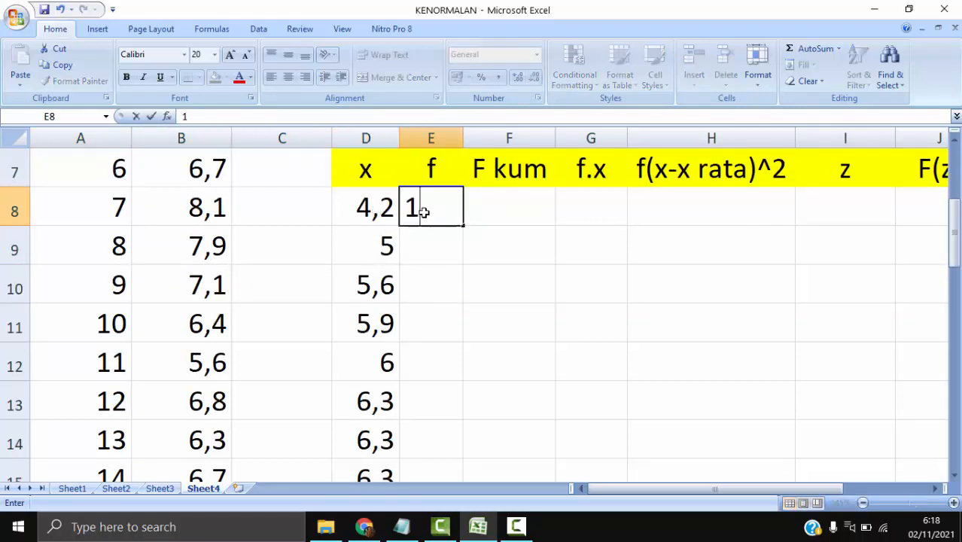
pyautogui.press('Return')
pyautogui.write('1')
pyautogui.press('Return')
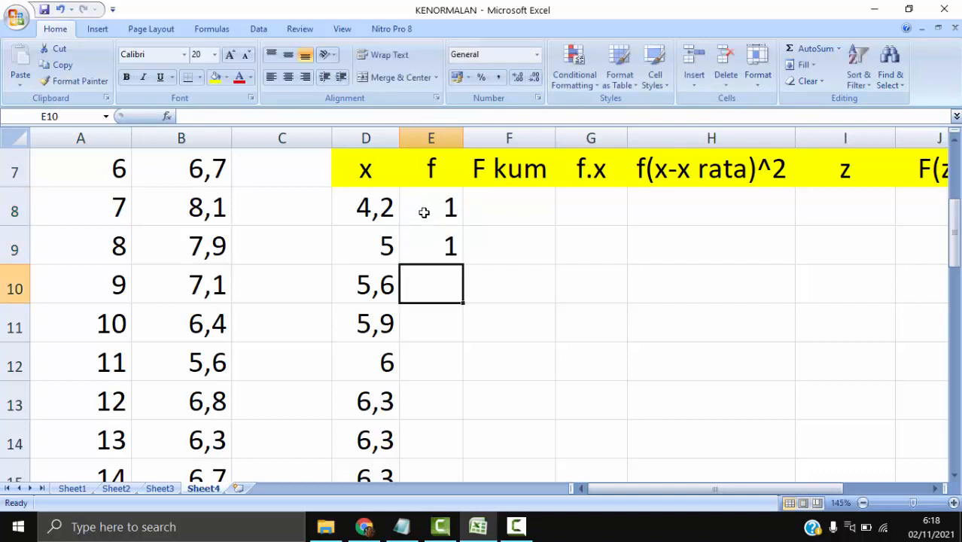
pyautogui.write('1')
pyautogui.press('Return')
pyautogui.write('1')
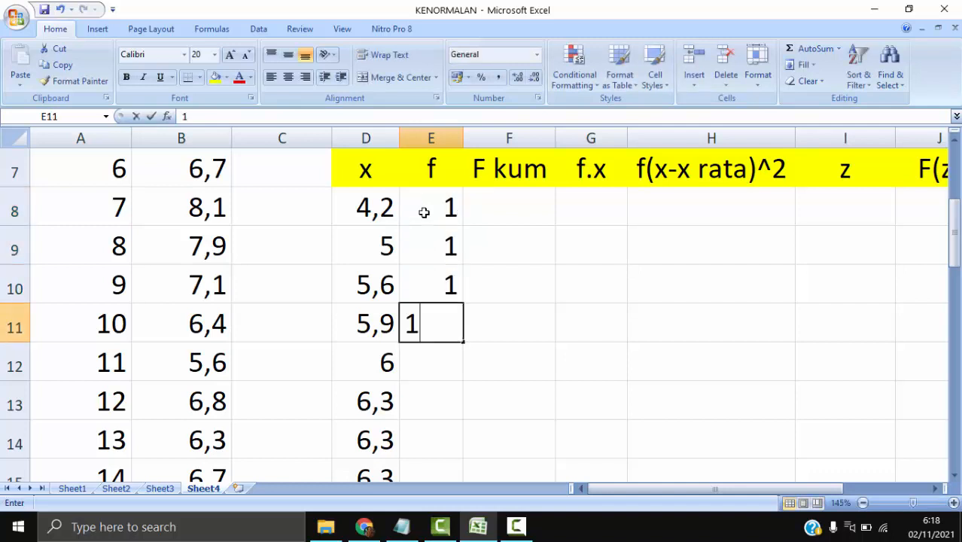
pyautogui.press('Return')
pyautogui.write('1')
pyautogui.press('Return')
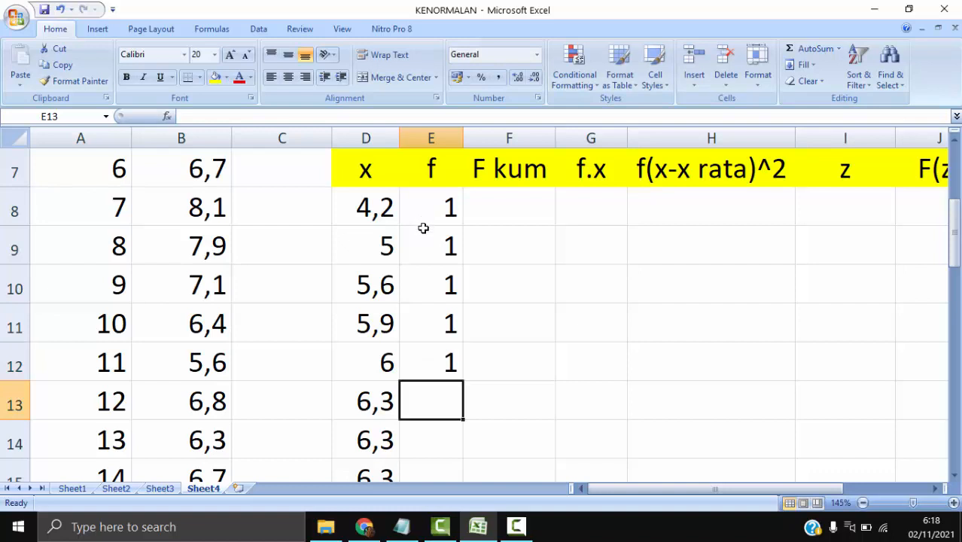
pyautogui.scroll(-1, 424, 228)
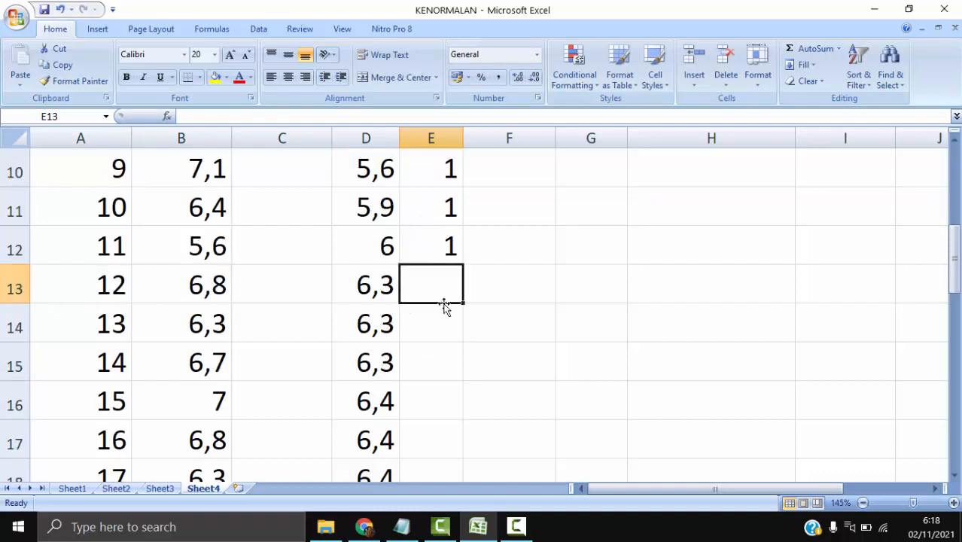
pyautogui.write('3')
pyautogui.press('Return')
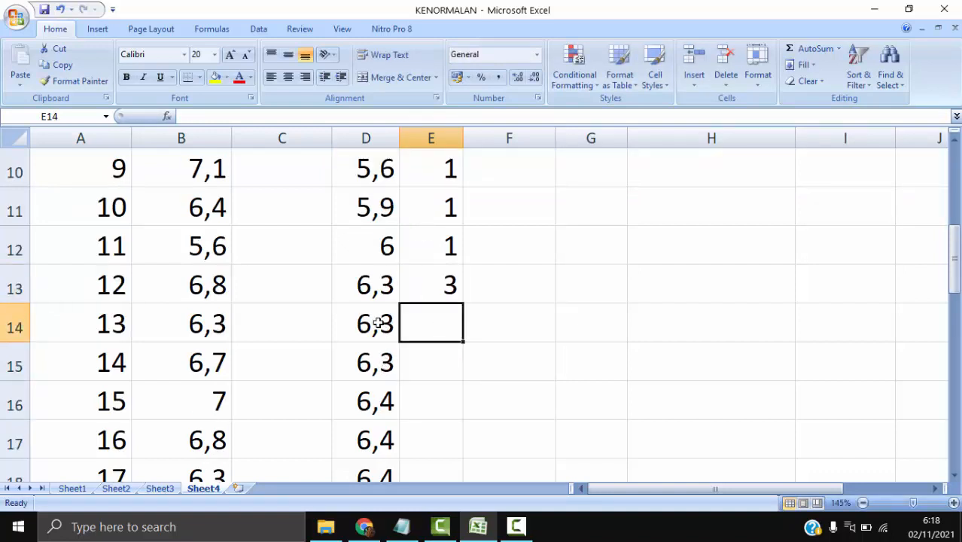
# - Delete the two duplicate 6,3 scores in D14:D15, shifting the cells below up
pyautogui.moveTo(375, 323); pyautogui.dragTo(372, 354)
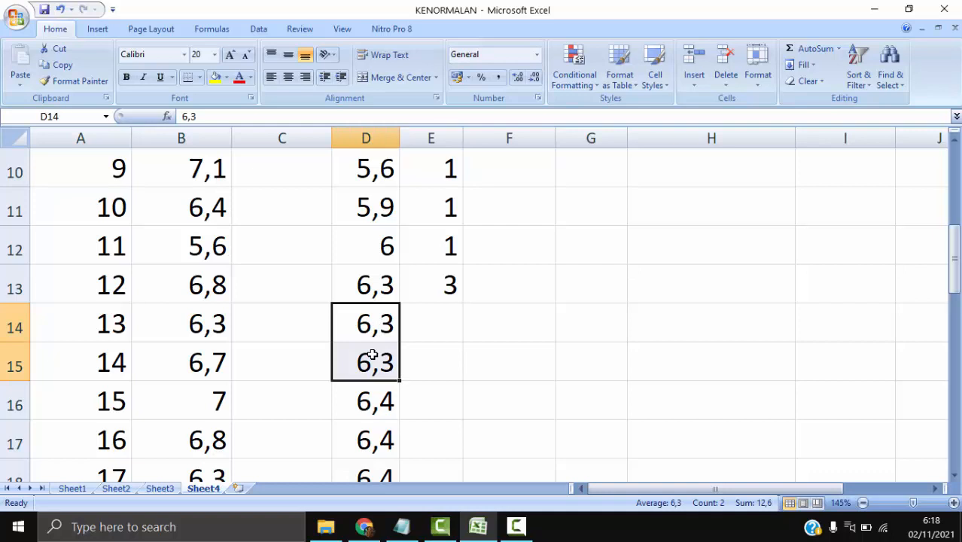
pyautogui.rightClick(373, 355)
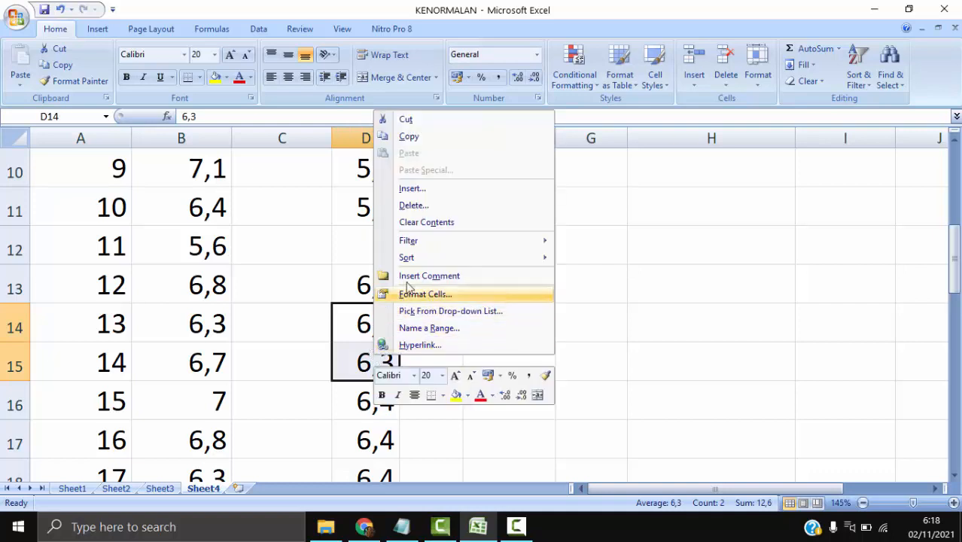
pyautogui.click(414, 205)
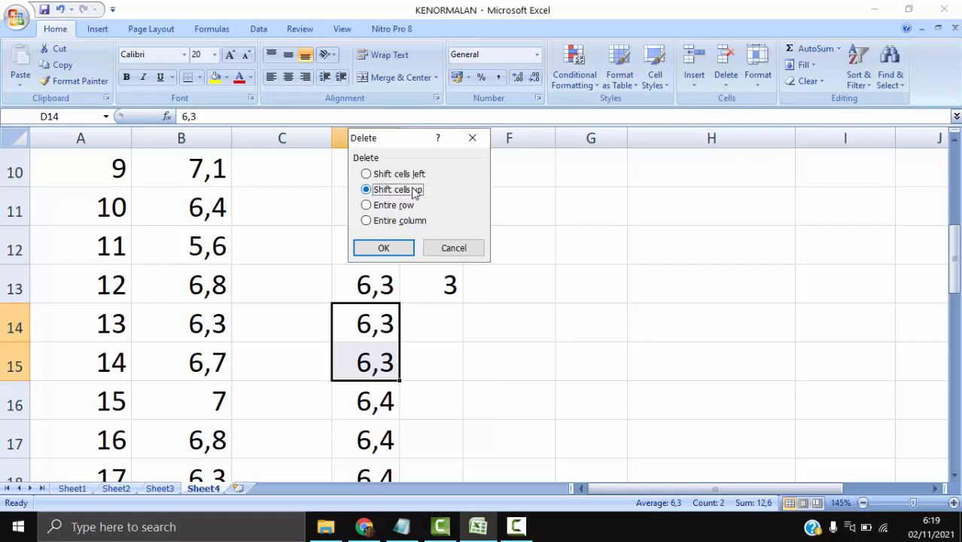
pyautogui.click(404, 248)
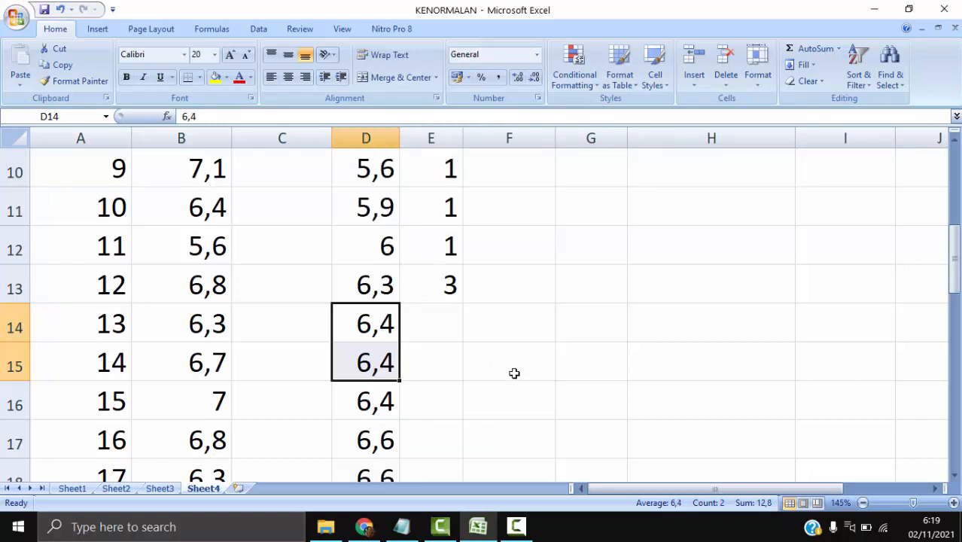
pyautogui.click(477, 359)
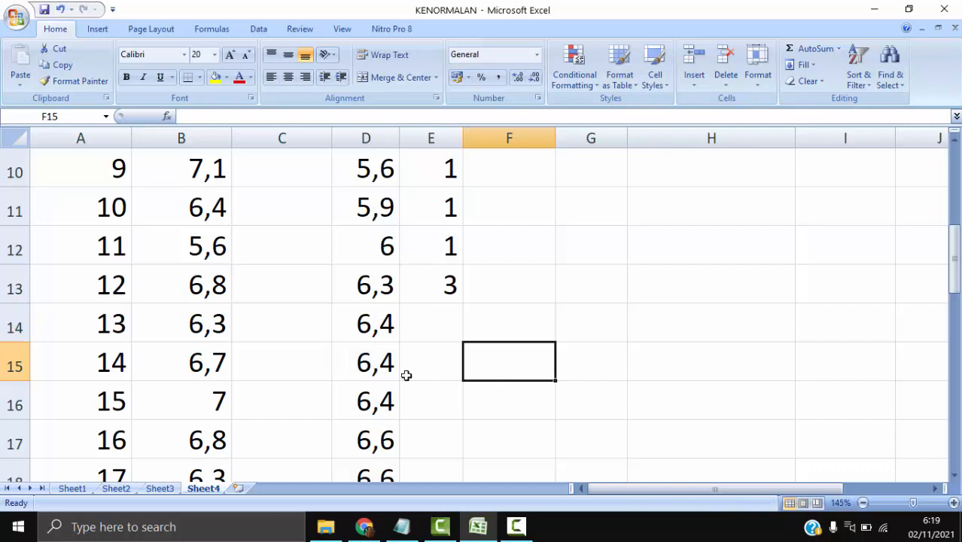
# - Enter frequency 3 in E14 for the score 6,4 and delete its duplicates in D15:D16, shifting cells up
pyautogui.click(425, 332)
pyautogui.write('3')
pyautogui.press('Return')
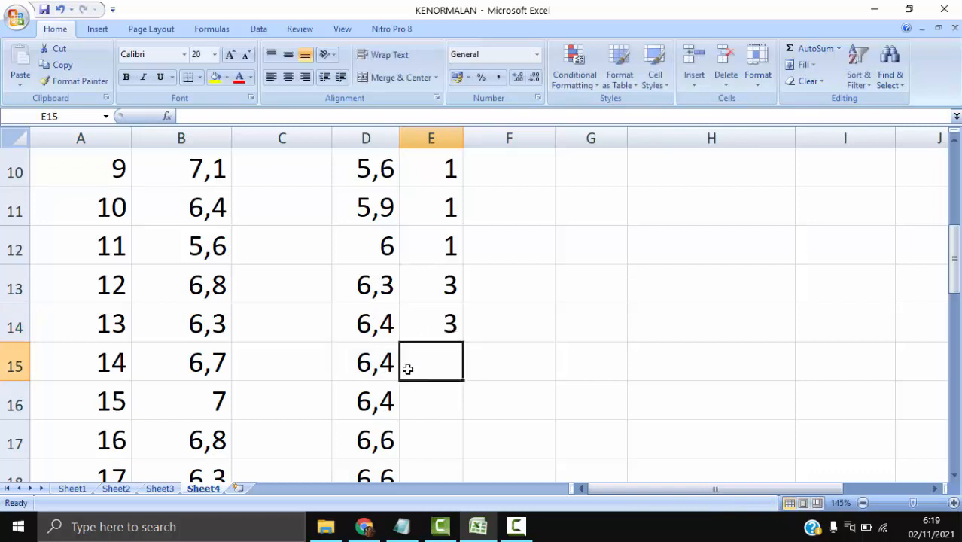
pyautogui.moveTo(378, 367); pyautogui.dragTo(378, 389)
pyautogui.rightClick(378, 389)
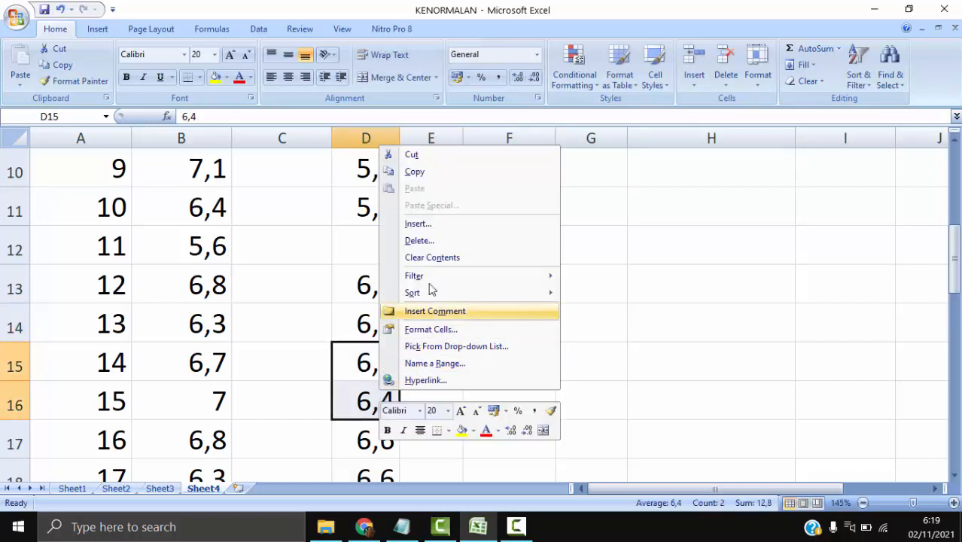
pyautogui.click(439, 240)
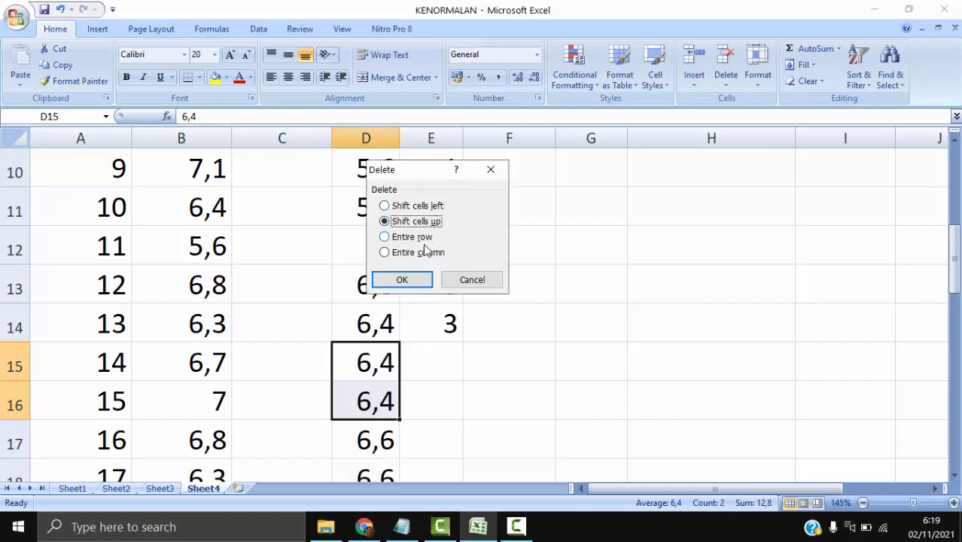
pyautogui.click(415, 280)
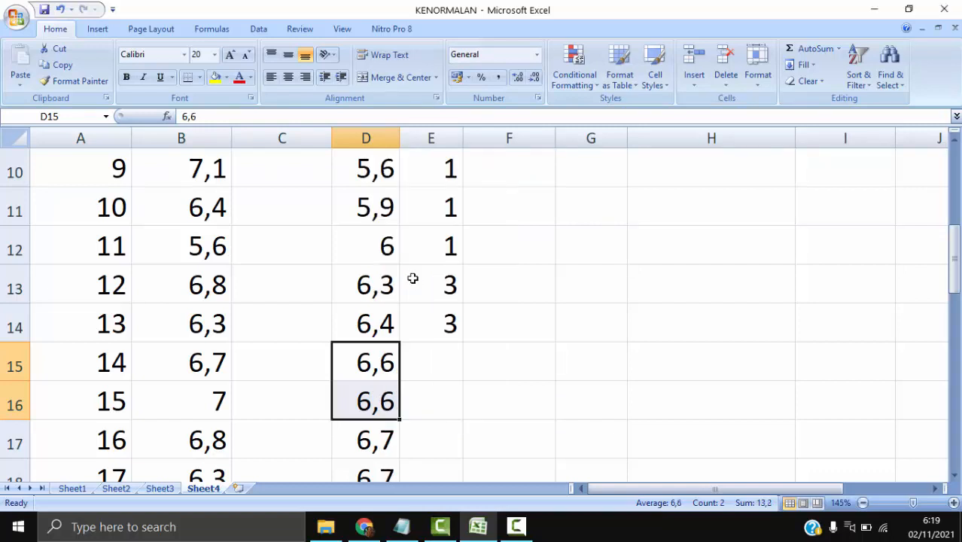
# - Enter frequency 2 in E15 for the score 6,6 and delete its duplicate in D16, shifting cells up
pyautogui.scroll(-1, 453, 370)
pyautogui.click(456, 286)
pyautogui.click(455, 238)
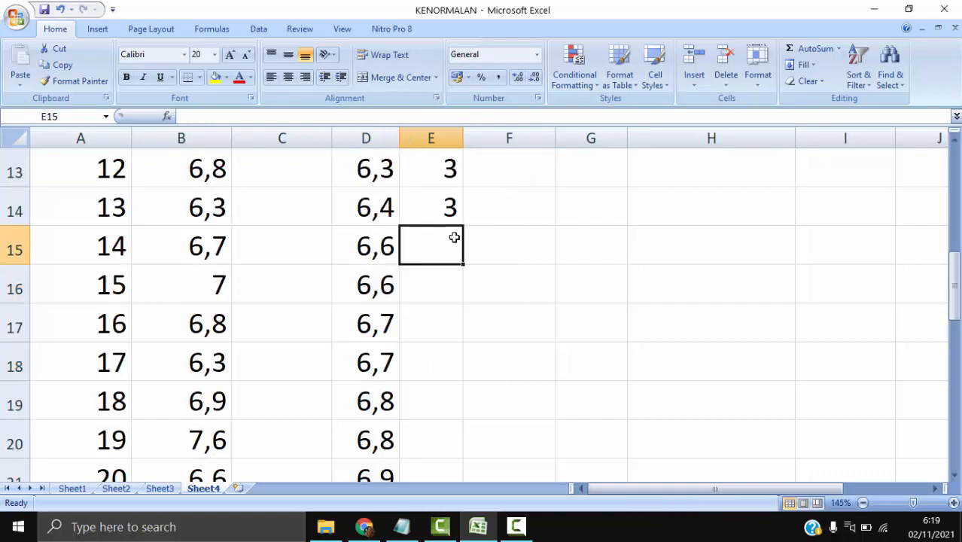
pyautogui.write('2')
pyautogui.press('Down')
pyautogui.press('Right')
pyautogui.click(381, 283)
pyautogui.rightClick(379, 283)
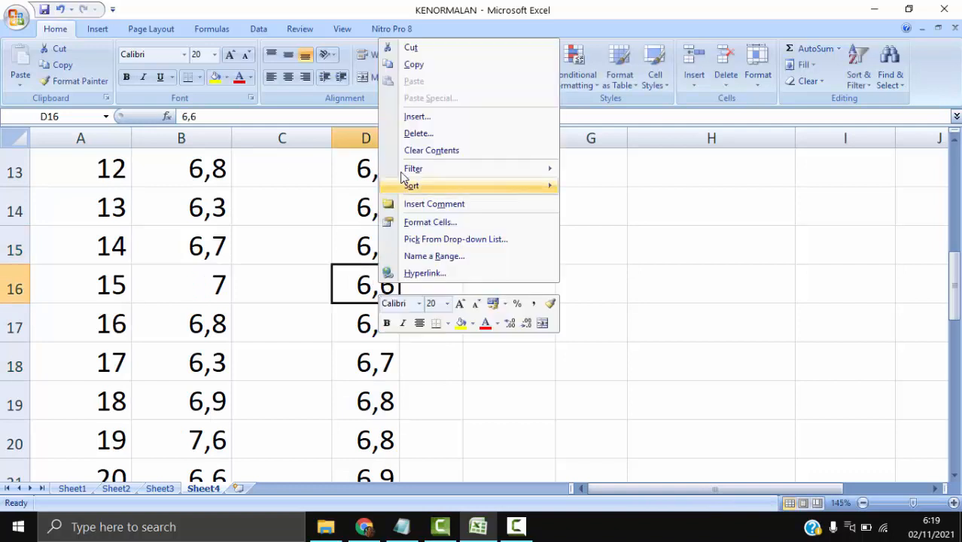
pyautogui.click(413, 135)
pyautogui.click(398, 174)
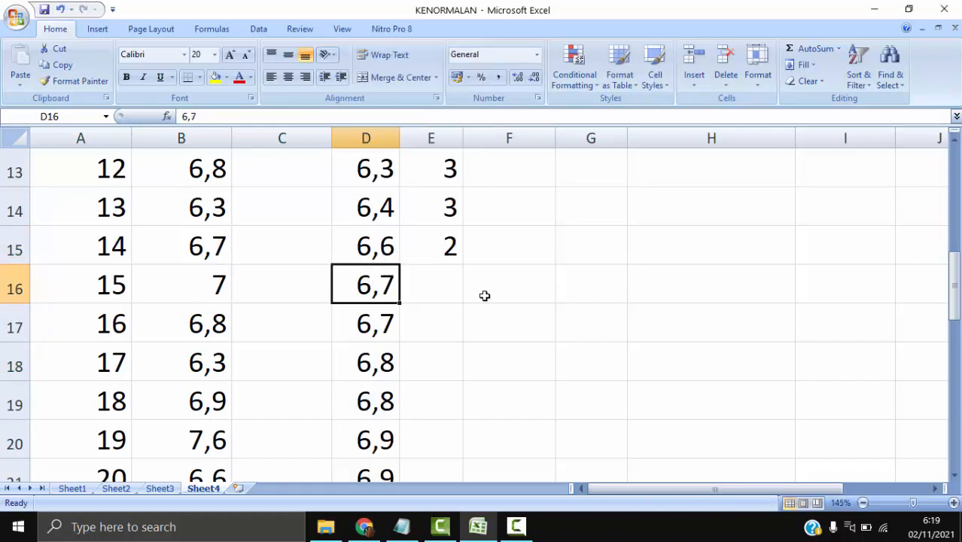
# - Enter frequency 2 in E16 for the score 6,7 and delete its duplicate in D17, shifting cells up
pyautogui.click(447, 287)
pyautogui.write('2')
pyautogui.click(381, 330)
pyautogui.rightClick(381, 330)
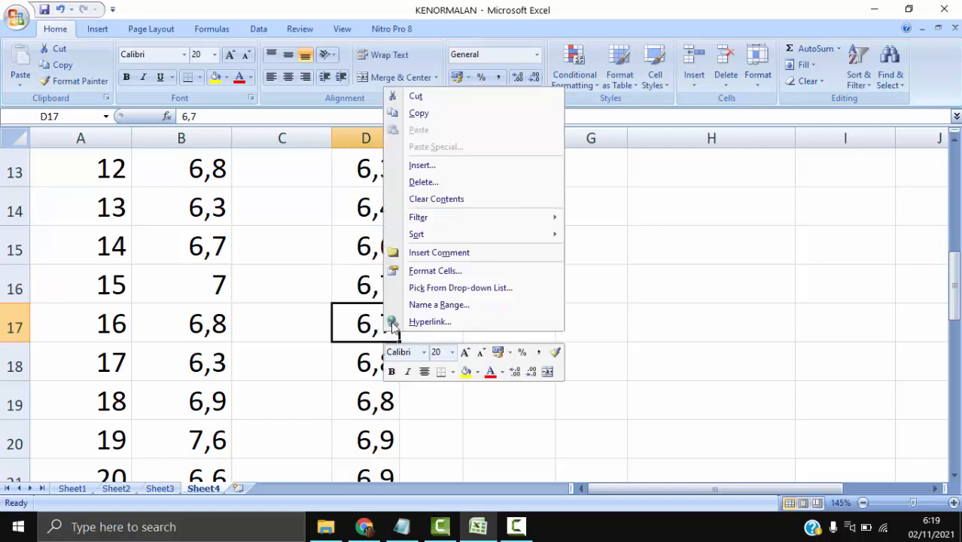
pyautogui.click(444, 185)
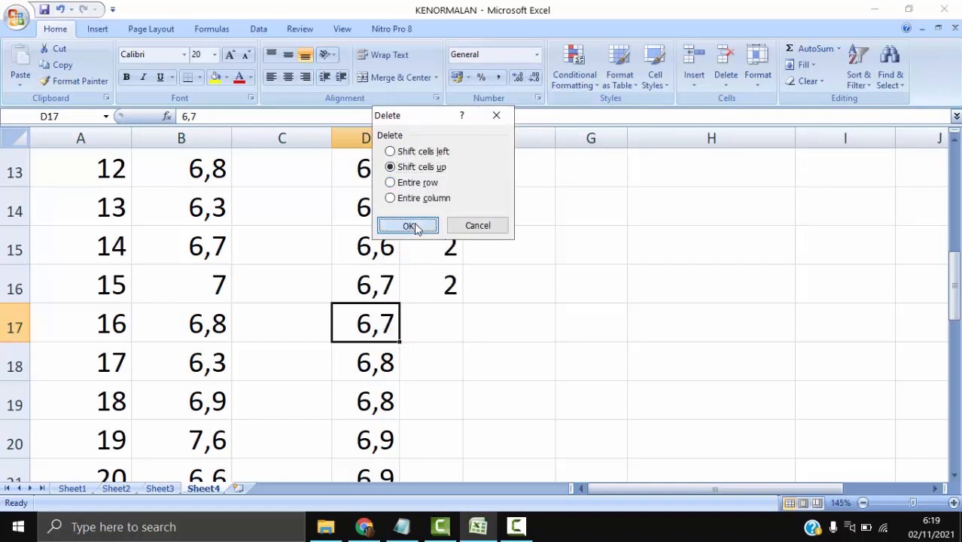
pyautogui.click(406, 224)
# - Enter frequency 2 in E17 for the score 6,8 and delete its duplicate in D18, shifting cells up
pyautogui.click(430, 324)
pyautogui.write('2')
pyautogui.click(375, 366)
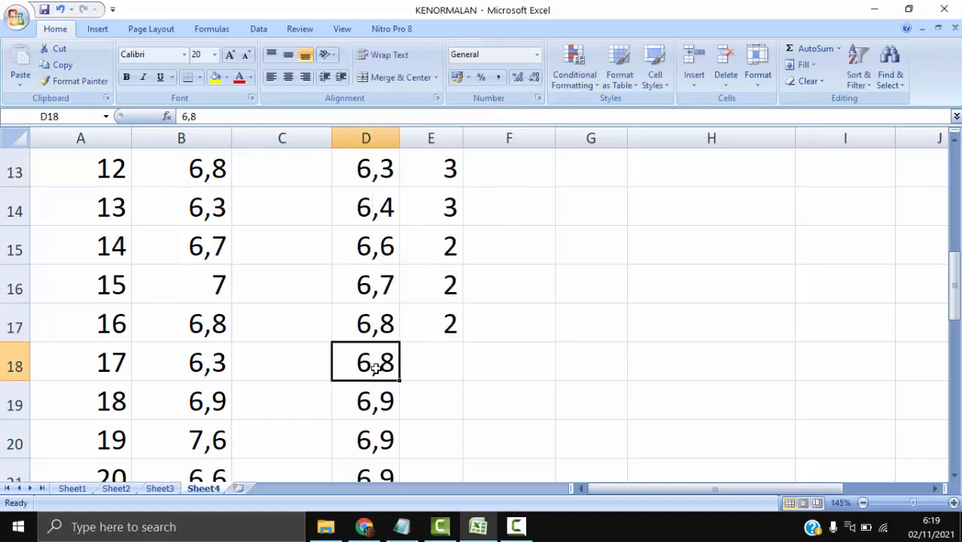
pyautogui.rightClick(378, 367)
pyautogui.click(418, 219)
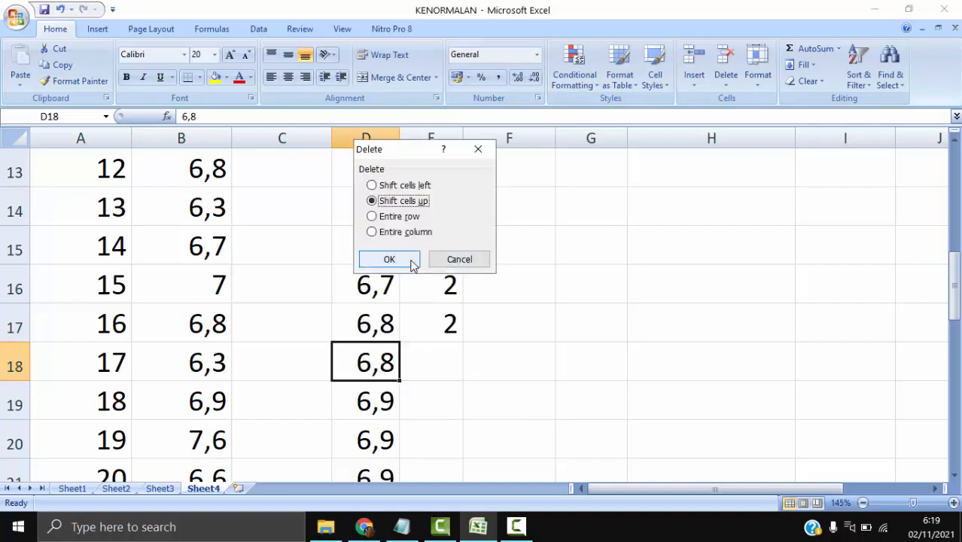
pyautogui.click(409, 260)
# - Enter frequency 3 in E18 for the score 6,9 and delete its duplicates in D19:D20, shifting cells up
pyautogui.scroll(-1, 440, 316)
pyautogui.click(426, 246)
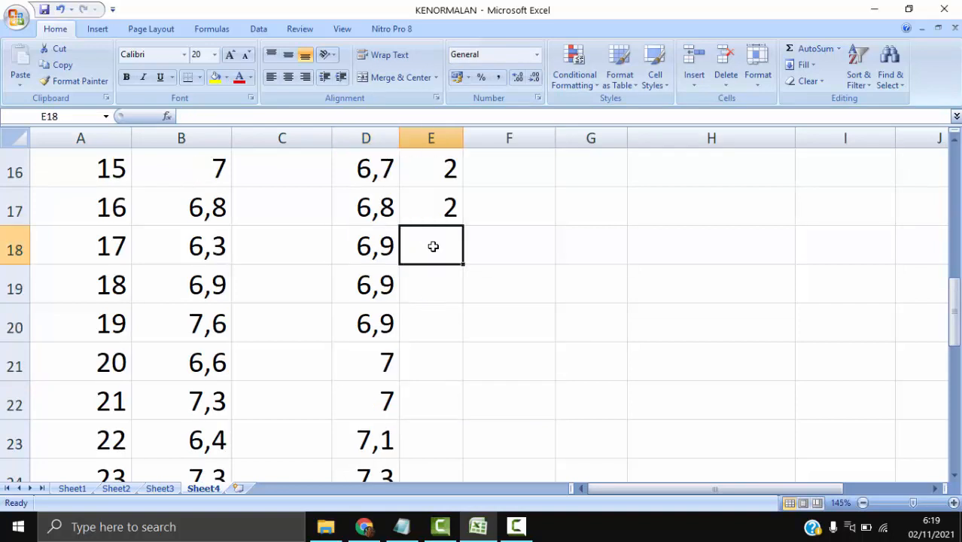
pyautogui.write('3')
pyautogui.press('Return')
pyautogui.moveTo(378, 282); pyautogui.dragTo(379, 312)
pyautogui.rightClick(379, 312)
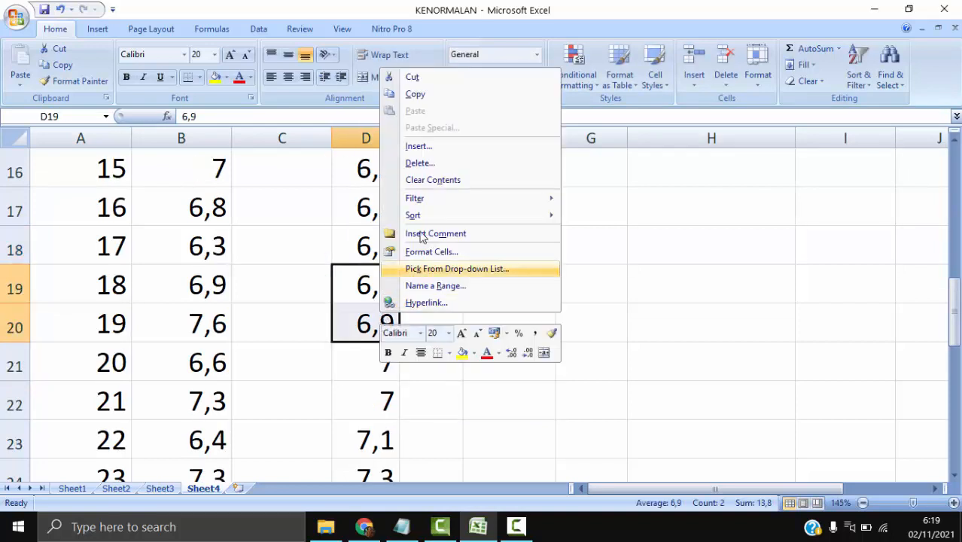
pyautogui.click(436, 161)
pyautogui.click(419, 206)
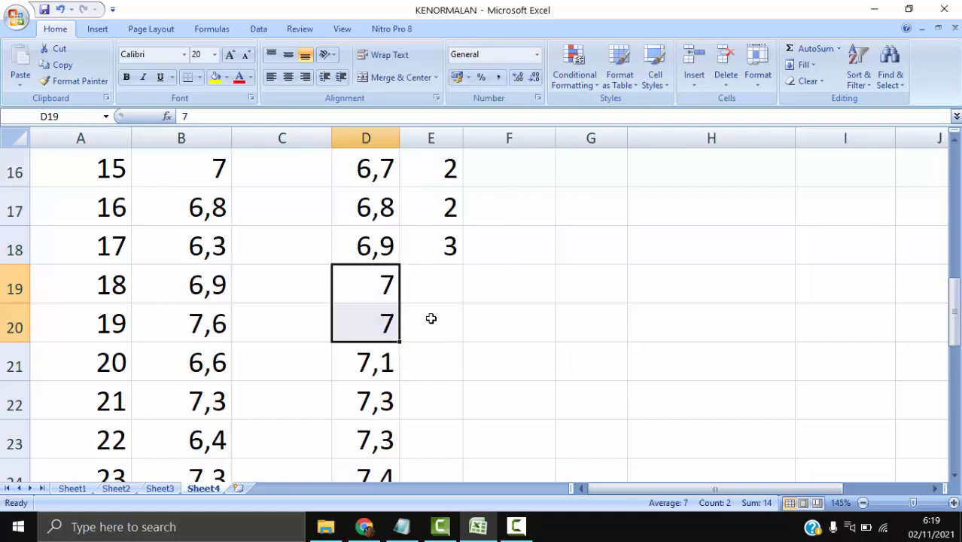
# - Enter frequency 2 in E19 for the score 7 and delete its duplicate in D20, shifting cells up
pyautogui.click(442, 284)
pyautogui.write('3')
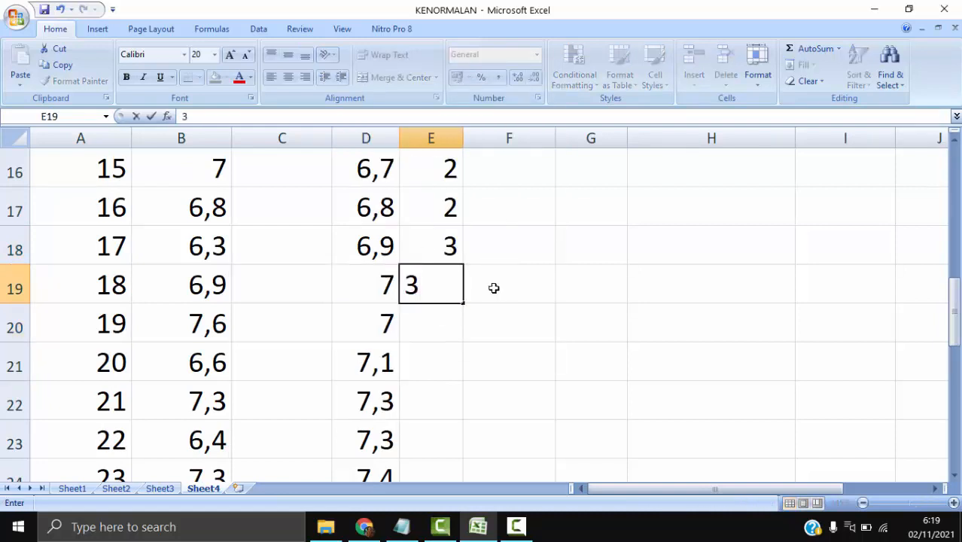
pyautogui.press('BackSpace')
pyautogui.write('2')
pyautogui.click(530, 314)
pyautogui.rightClick(357, 322)
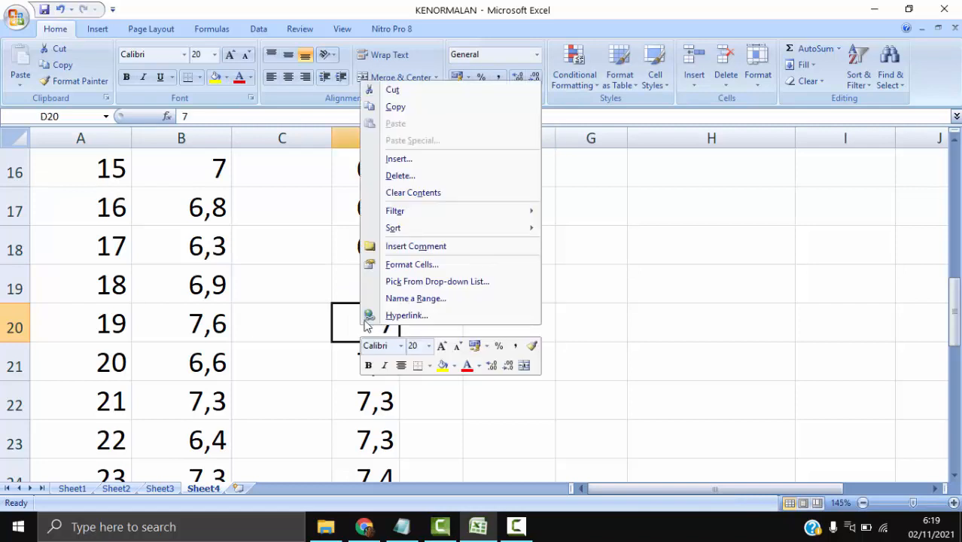
pyautogui.click(406, 176)
pyautogui.click(378, 217)
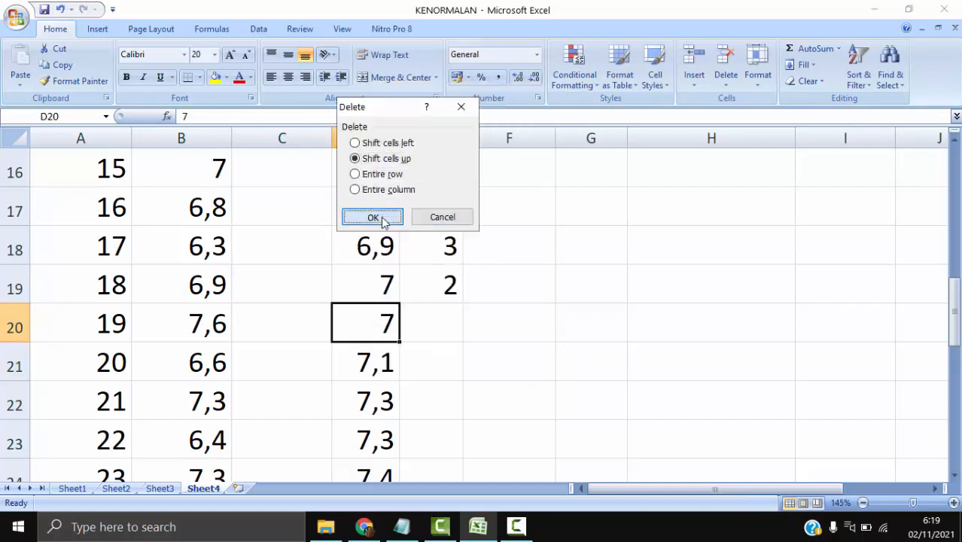
# - Enter frequencies 1 in E20 and 2 in E21, and delete the duplicate 7,3 in D22, shifting cells up
pyautogui.click(440, 319)
pyautogui.write('1')
pyautogui.click(441, 361)
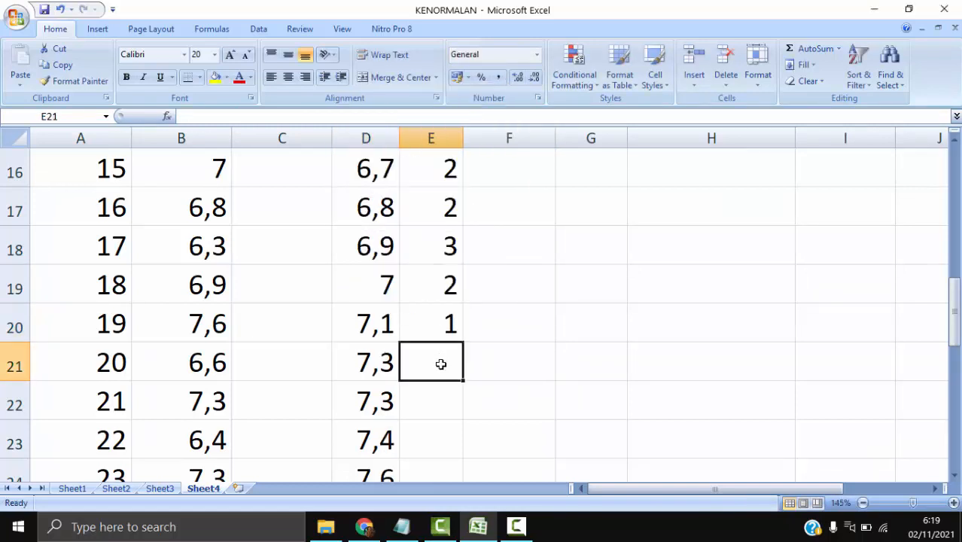
pyautogui.write('2')
pyautogui.rightClick(371, 404)
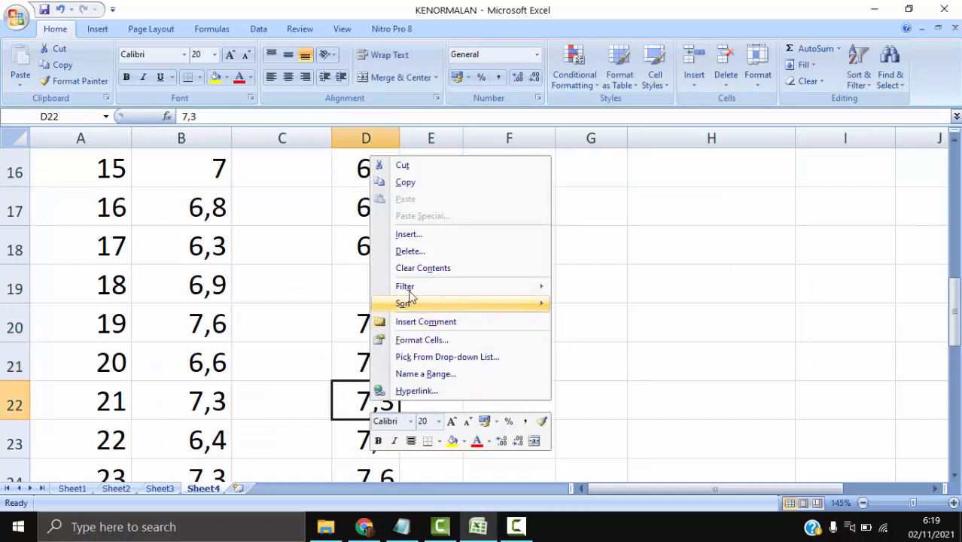
pyautogui.click(410, 251)
pyautogui.click(401, 293)
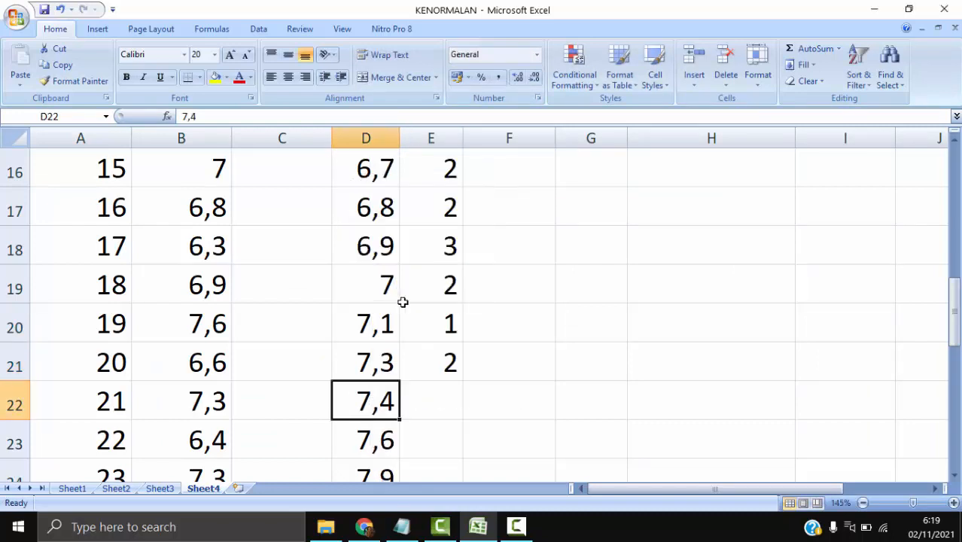
# - Enter frequency 1 in each of E22 to E26 for the scores 7,4 to 8,3
pyautogui.scroll(-1, 441, 339)
pyautogui.click(444, 283)
pyautogui.write('1')
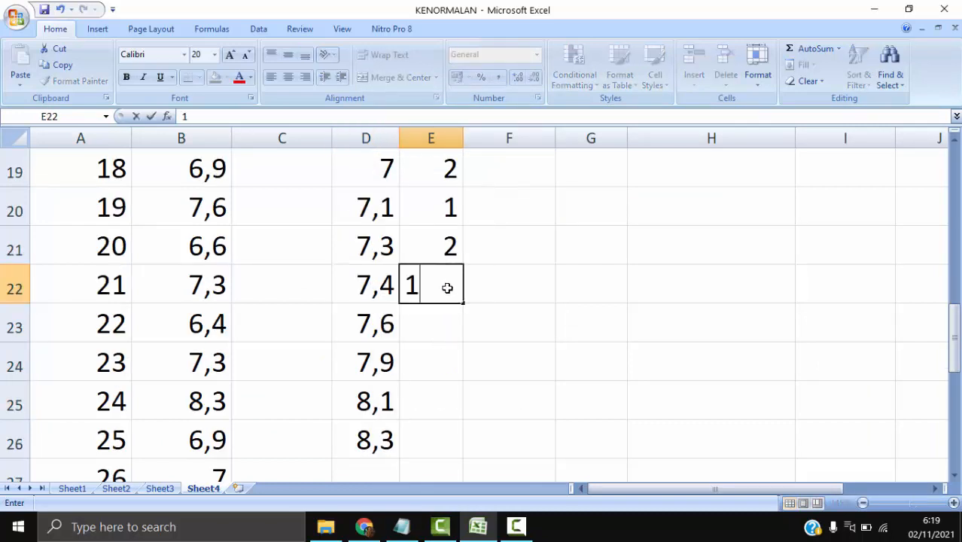
pyautogui.press('Return')
pyautogui.write('1')
pyautogui.press('Return')
pyautogui.write('1')
pyautogui.press('Return')
pyautogui.write('1')
pyautogui.press('Return')
pyautogui.write('1')
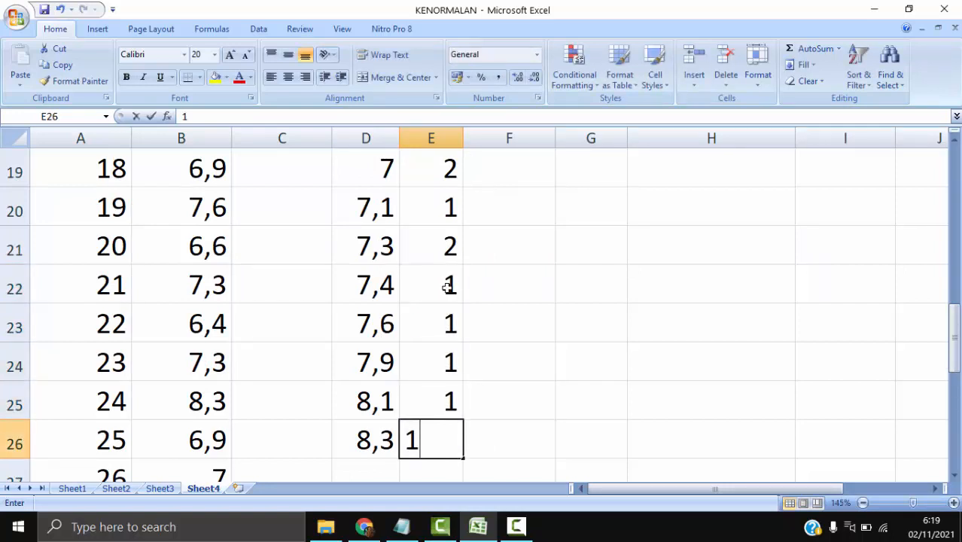
pyautogui.press('Return')
# - Total the frequencies E8:E26 in E27 with a SUM formula
pyautogui.write('=')
pyautogui.press('BackSpace')
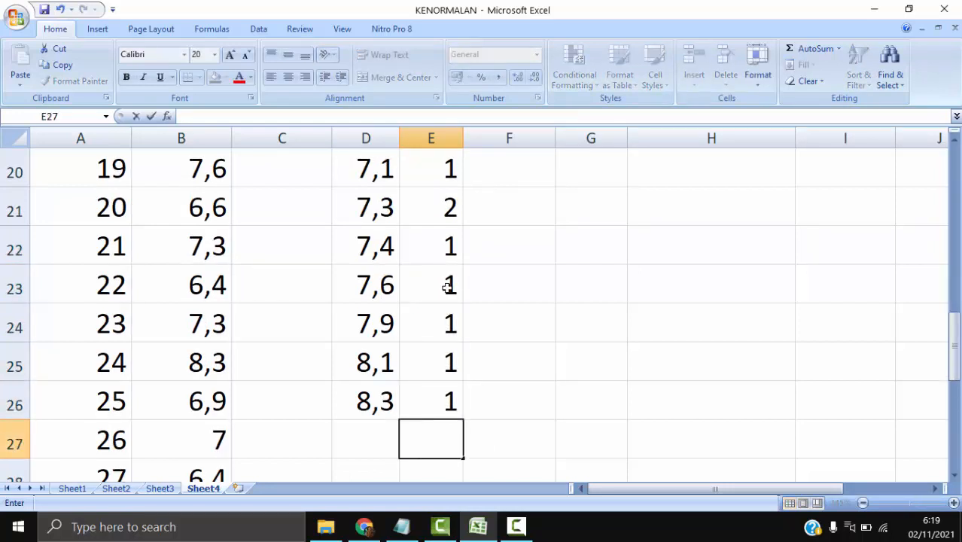
pyautogui.write('=su')
pyautogui.press('BackSpace')
pyautogui.press('BackSpace')
pyautogui.write('S')
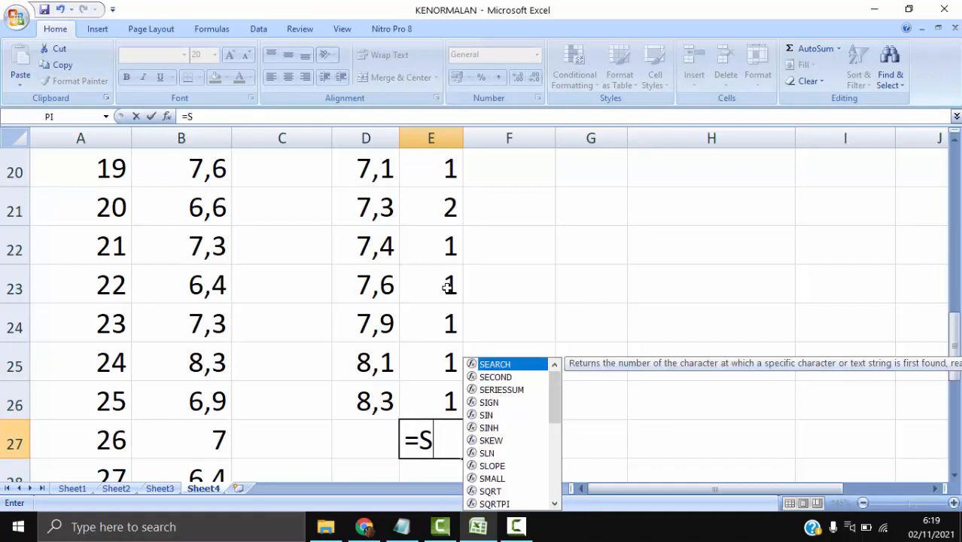
pyautogui.write('UM(')
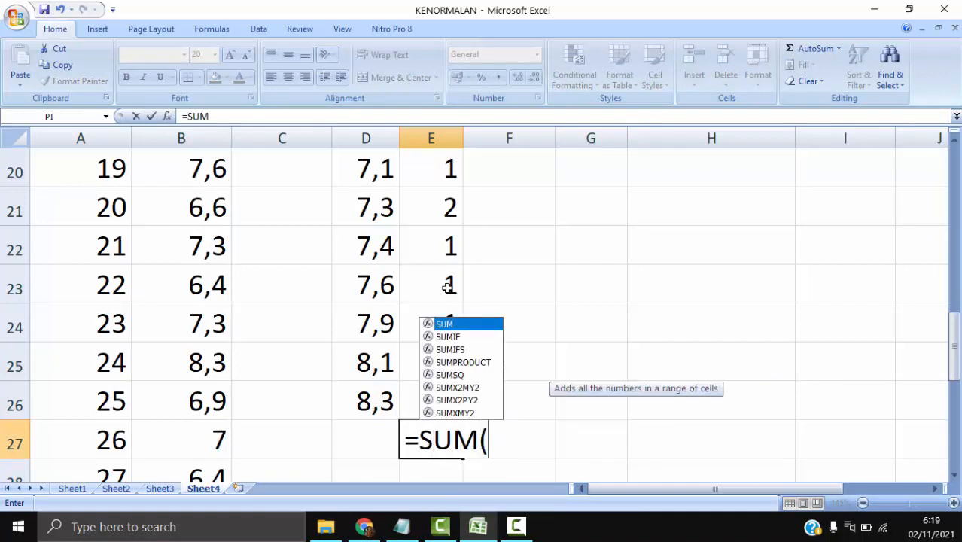
pyautogui.click(448, 403)
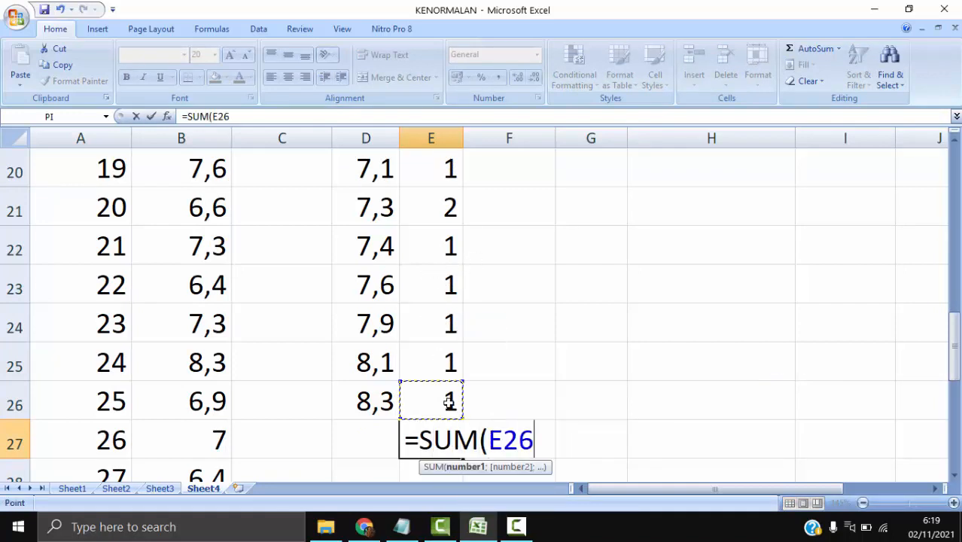
pyautogui.hotkey('ctrl', 'shift', 'Up')
pyautogui.hotkey('shift', 'Down')
pyautogui.press('Return')
# - Compare the frequency total with the numbering in column A and review the x and f entries
pyautogui.press('Up')
pyautogui.press('Left')
pyautogui.press('Left')
pyautogui.press('Left')
pyautogui.press('Left')
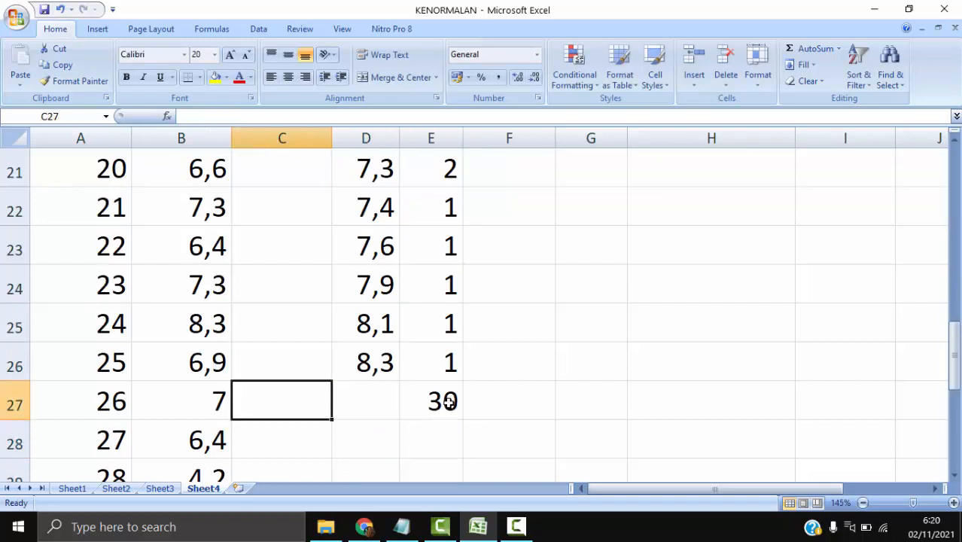
pyautogui.press('Down')
pyautogui.press('Down')
pyautogui.press('Down')
pyautogui.press('Down')
pyautogui.press('Up')
pyautogui.press('Up')
pyautogui.press('Up')
pyautogui.press('Up')
pyautogui.press('Up')
pyautogui.press('Up')
pyautogui.press('Up')
pyautogui.press('Up')
pyautogui.press('Up')
pyautogui.press('Up')
pyautogui.press('Up')
pyautogui.press('Up')
pyautogui.press('Up')
pyautogui.press('Up')
pyautogui.press('Up')
pyautogui.press('Up')
pyautogui.press('Up')
pyautogui.press('Up')
pyautogui.press('Up')
pyautogui.press('Up')
pyautogui.press('Up')
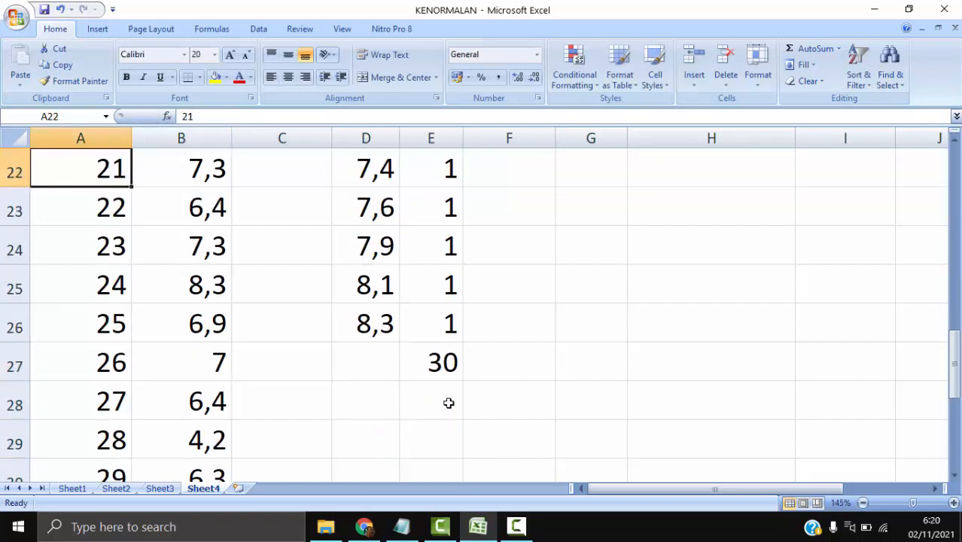
pyautogui.press('Down')
pyautogui.press('Down')
pyautogui.press('Down')
pyautogui.press('Down')
pyautogui.press('Right')
pyautogui.press('Right')
pyautogui.press('Right')
pyautogui.press('Right')
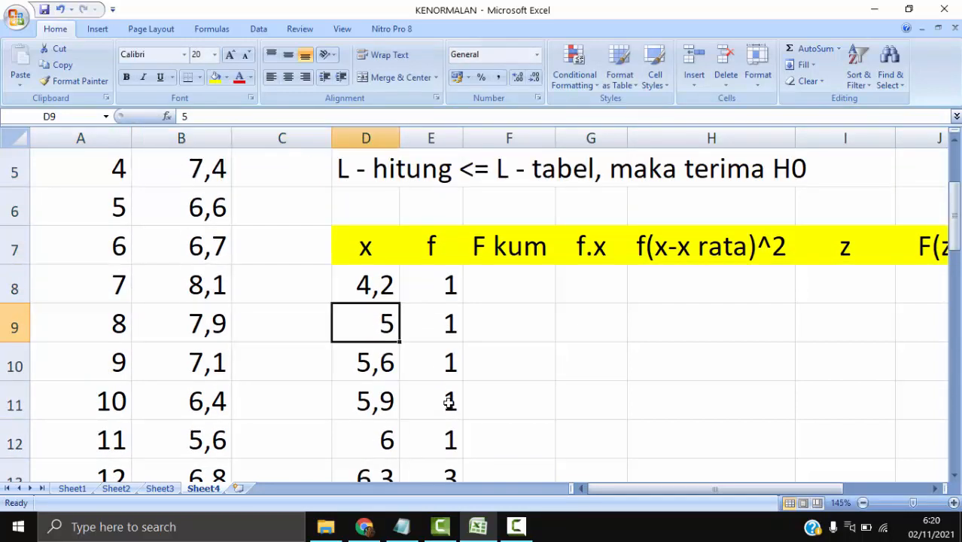
pyautogui.press('Down')
pyautogui.press('Down')
pyautogui.press('Down')
pyautogui.press('Down')
pyautogui.press('Down')
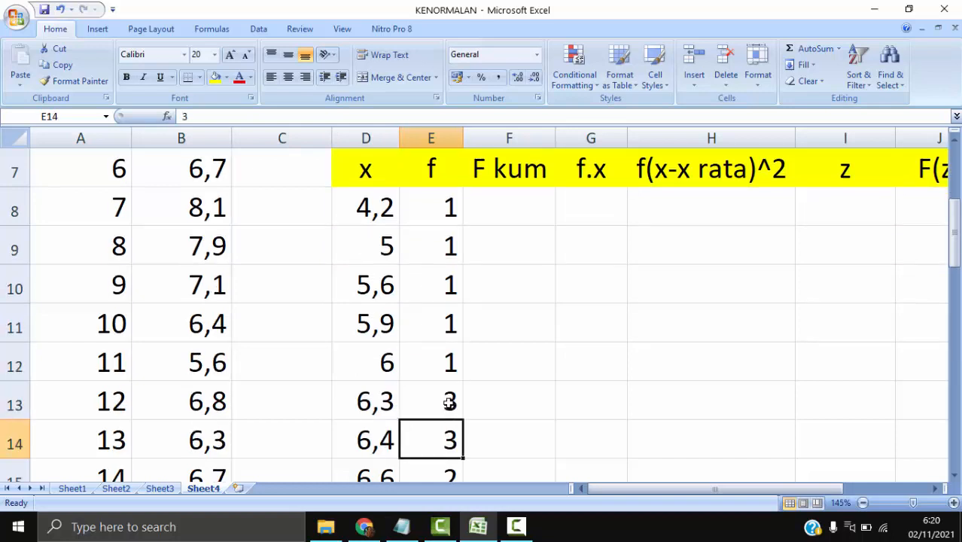
# - Freeze the panes at cell D8 so the row 7 table headings stay in view while scrolling
pyautogui.click(503, 202)
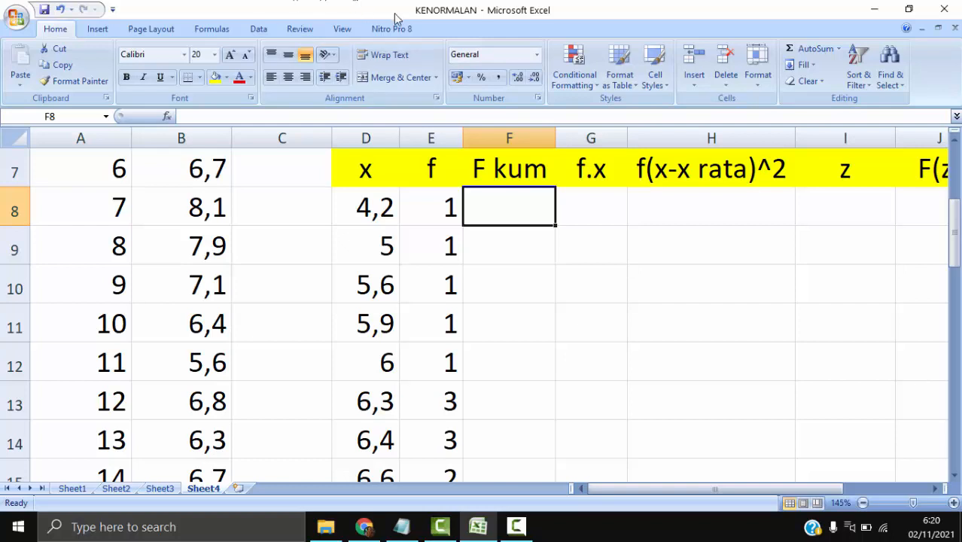
pyautogui.click(381, 217)
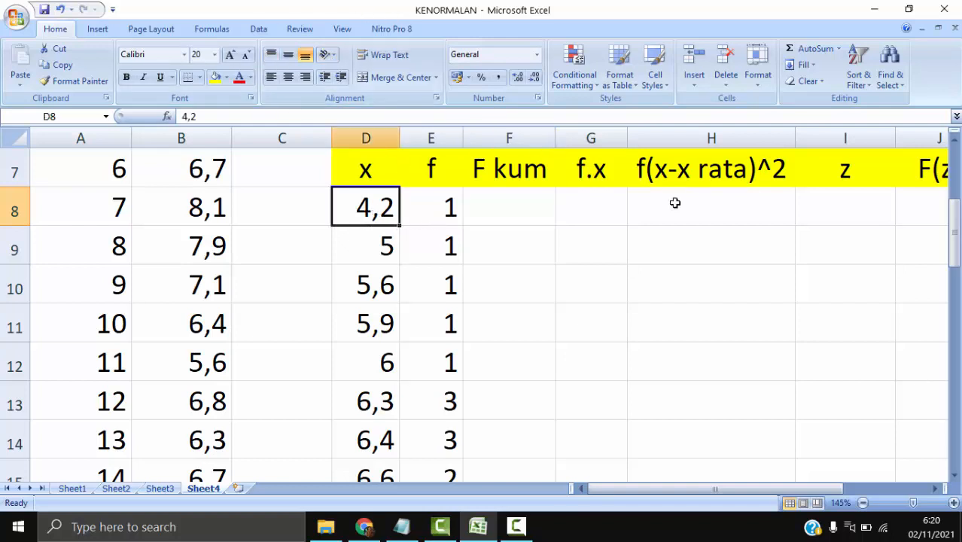
pyautogui.click(936, 489)
pyautogui.click(936, 489)
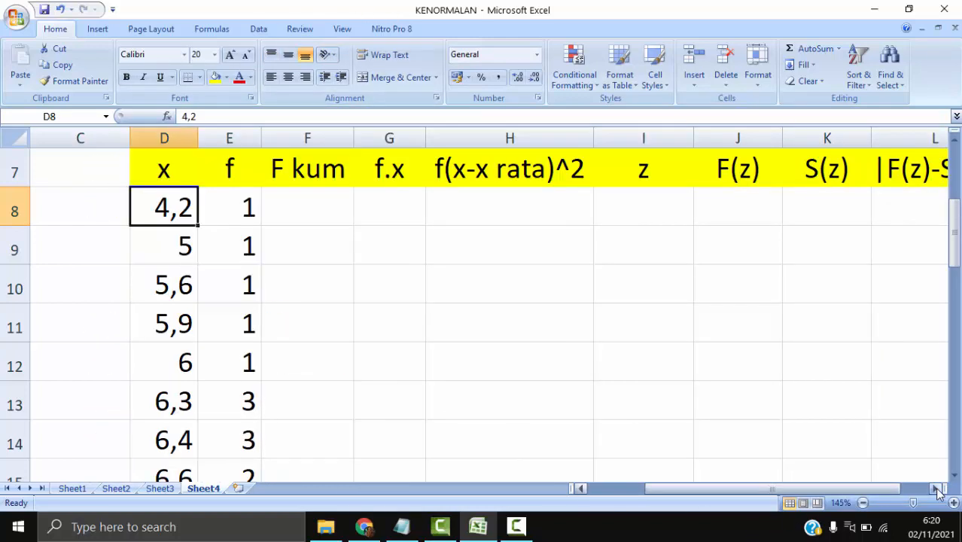
pyautogui.click(936, 489)
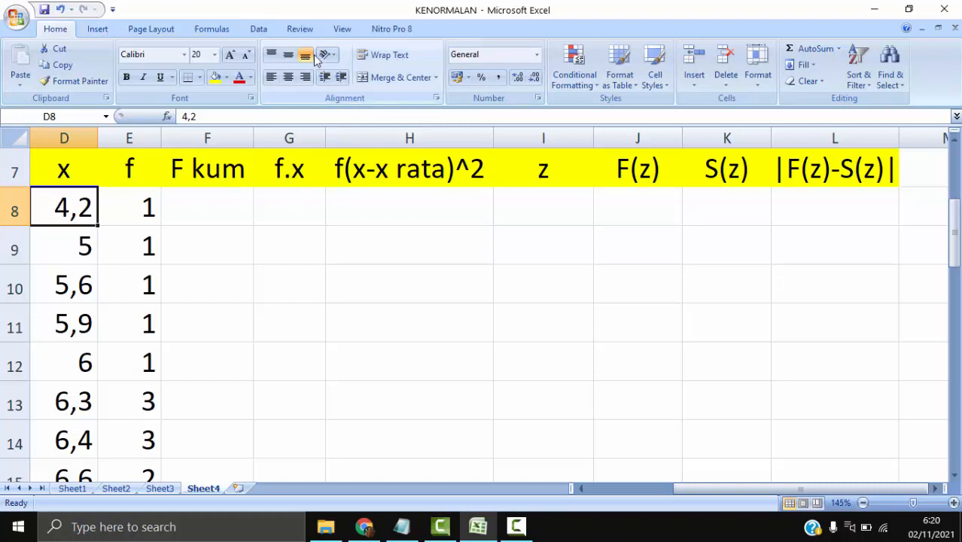
pyautogui.click(343, 30)
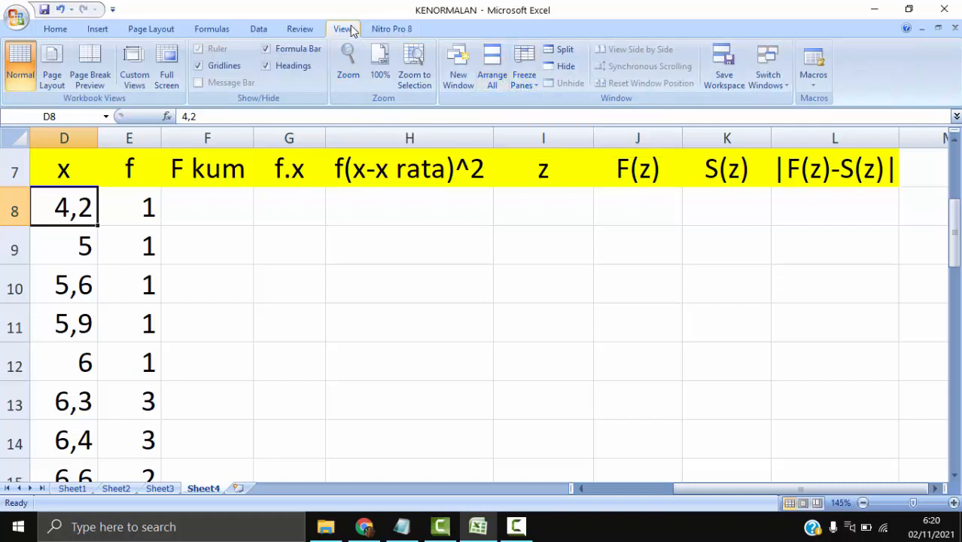
pyautogui.click(524, 75)
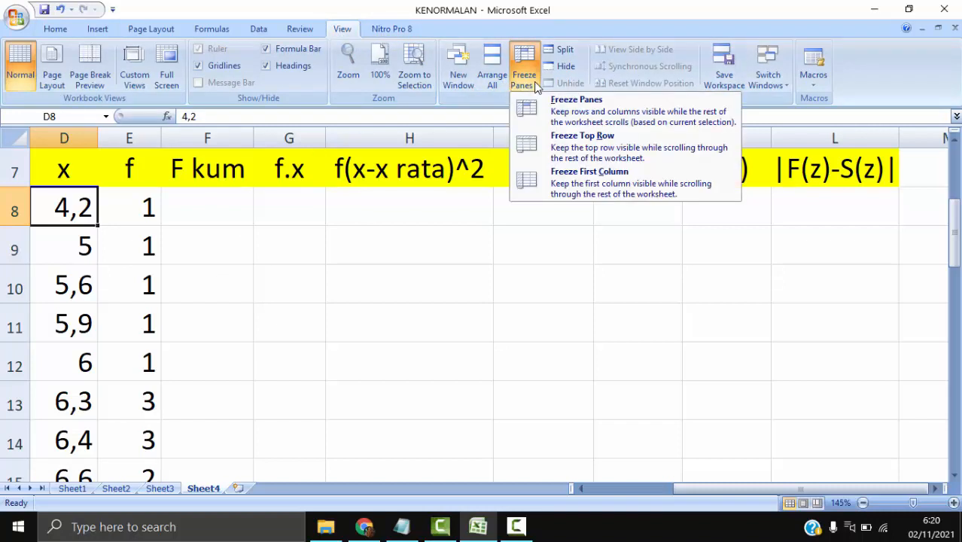
pyautogui.click(558, 113)
pyautogui.scroll(-5, 251, 340)
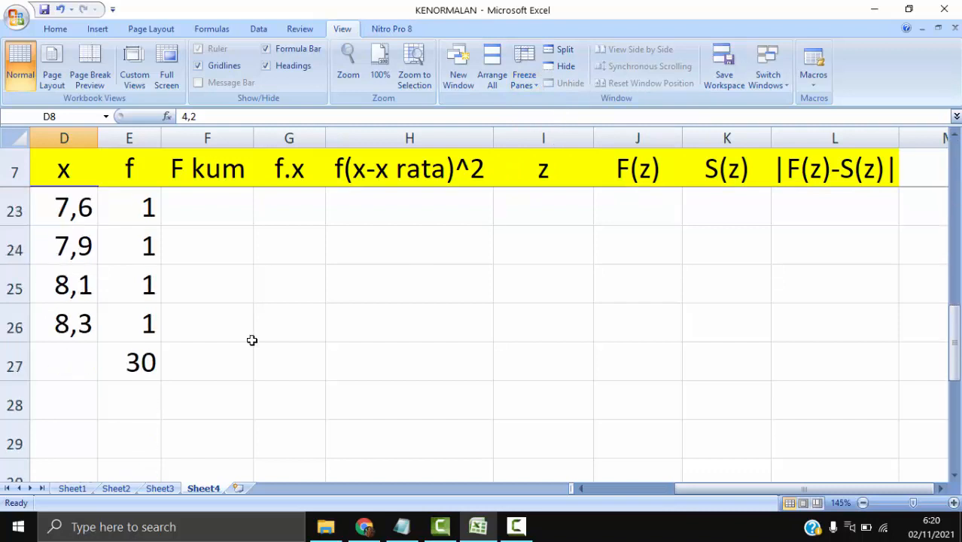
pyautogui.scroll(5, 252, 340)
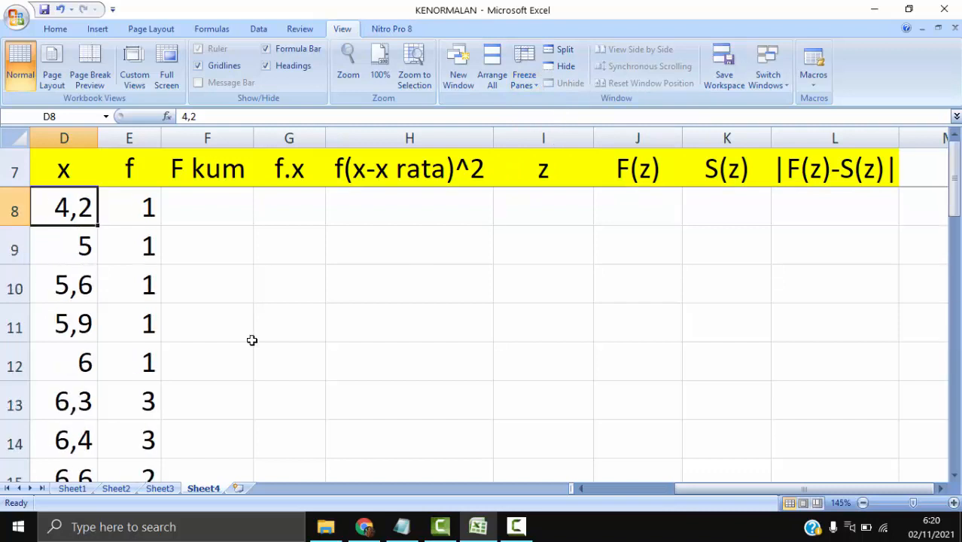
# - Start the cumulative frequencies in the F kum column with =E8 in F8 and =F8+E9 in F9
pyautogui.click(200, 197)
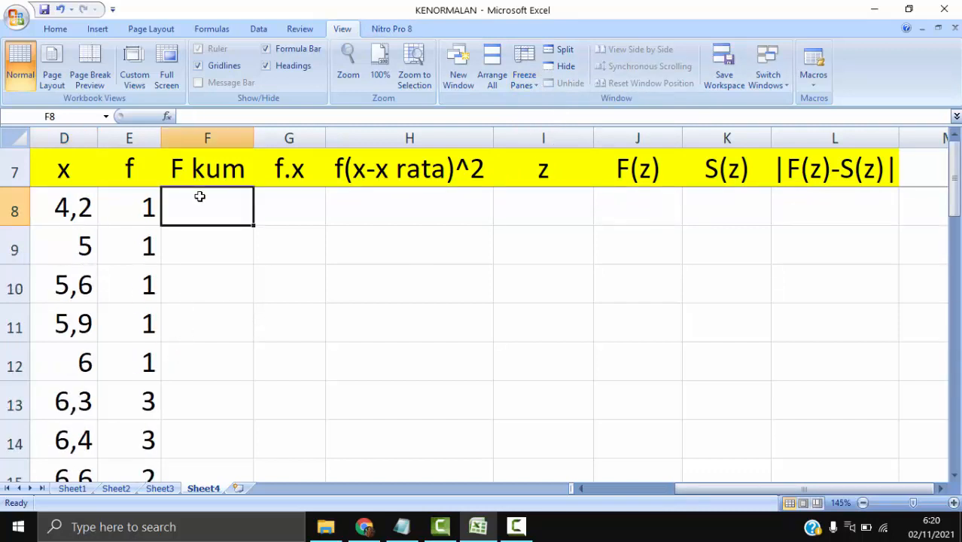
pyautogui.write('=')
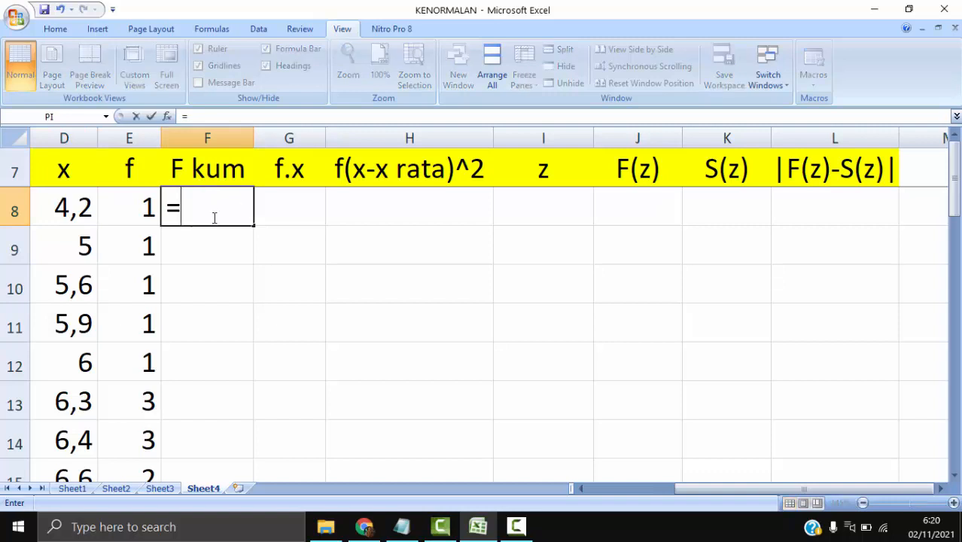
pyautogui.click(143, 206)
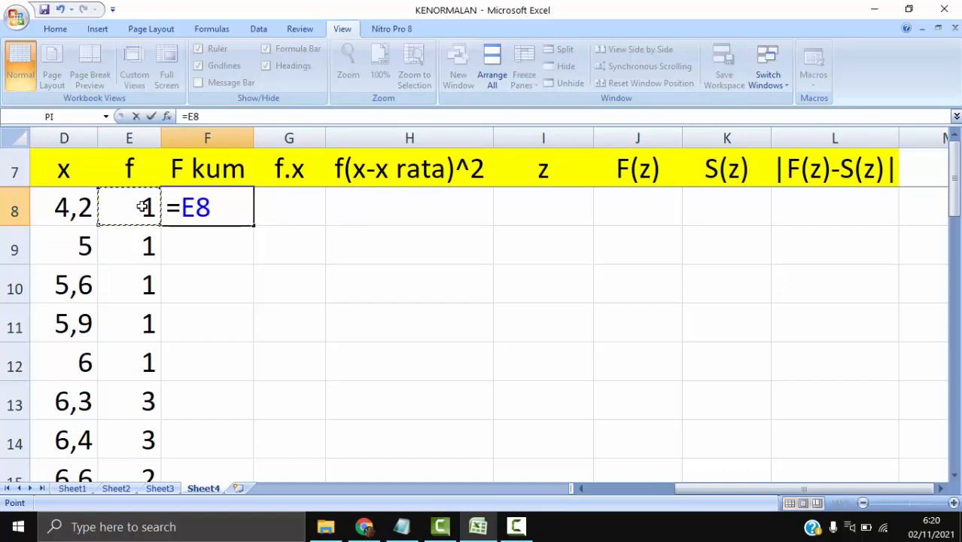
pyautogui.press('Return')
pyautogui.write('=')
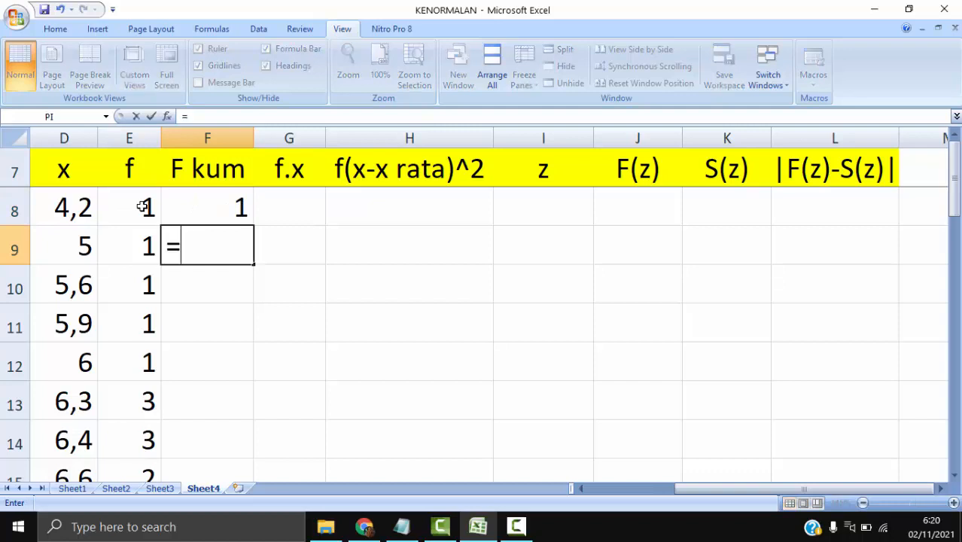
pyautogui.click(223, 197)
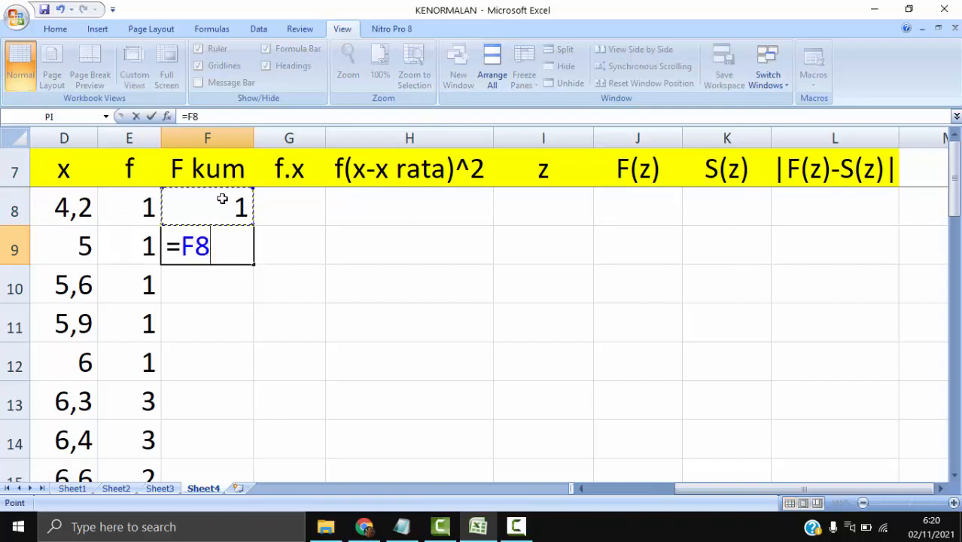
pyautogui.write('+')
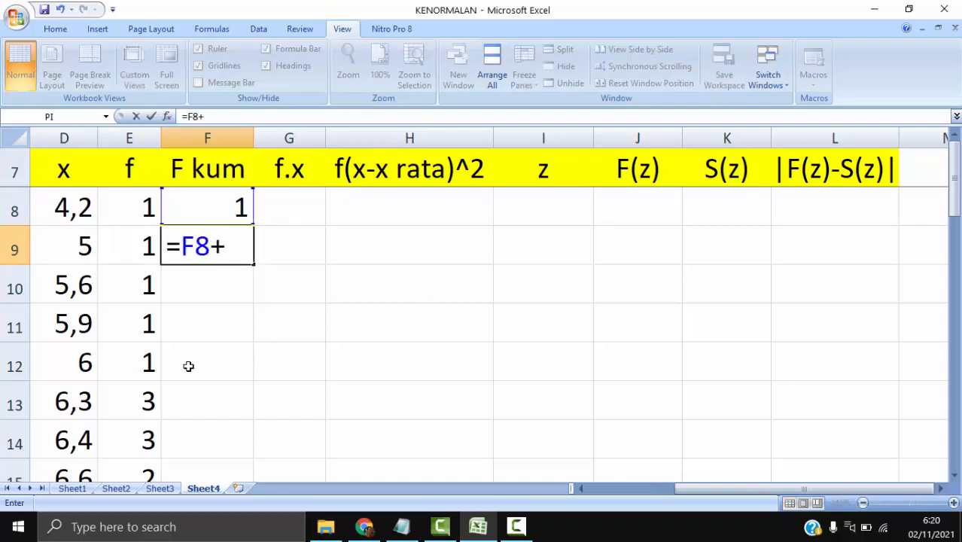
pyautogui.click(127, 252)
pyautogui.press('Return')
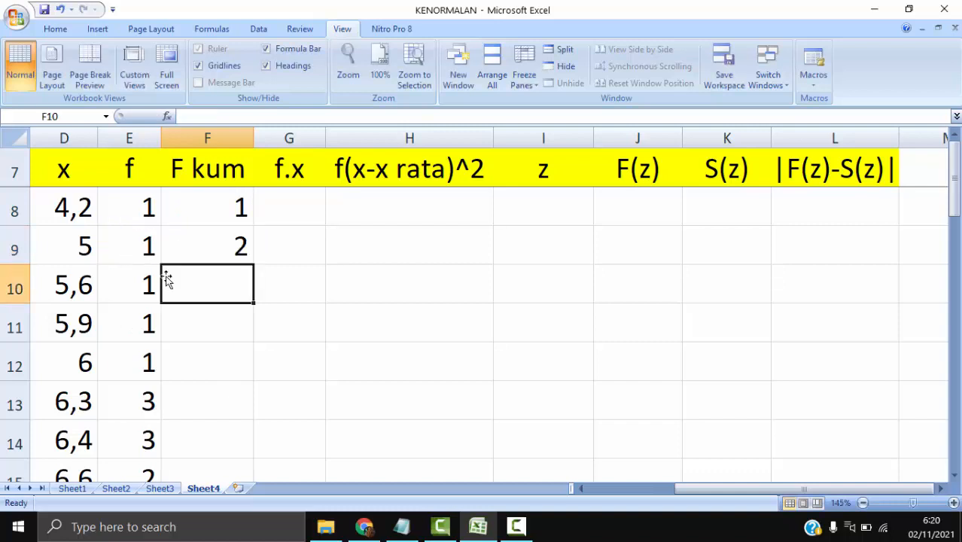
# - Fill the F9 cumulative formula down to F26 and compare the last value with the frequency total in E27
pyautogui.click(230, 239)
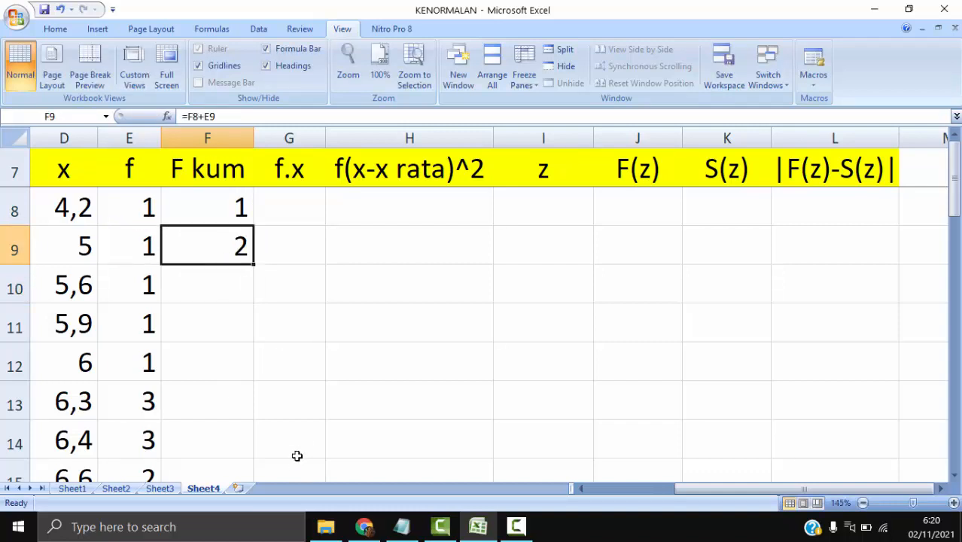
pyautogui.moveTo(255, 264); pyautogui.dragTo(235, 394)
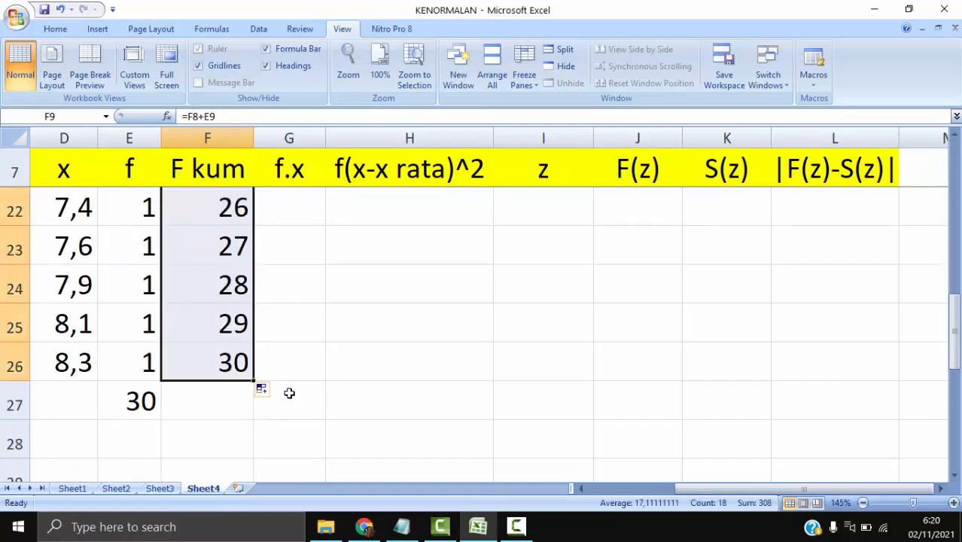
pyautogui.scroll(2, 287, 392)
pyautogui.scroll(-2, 288, 391)
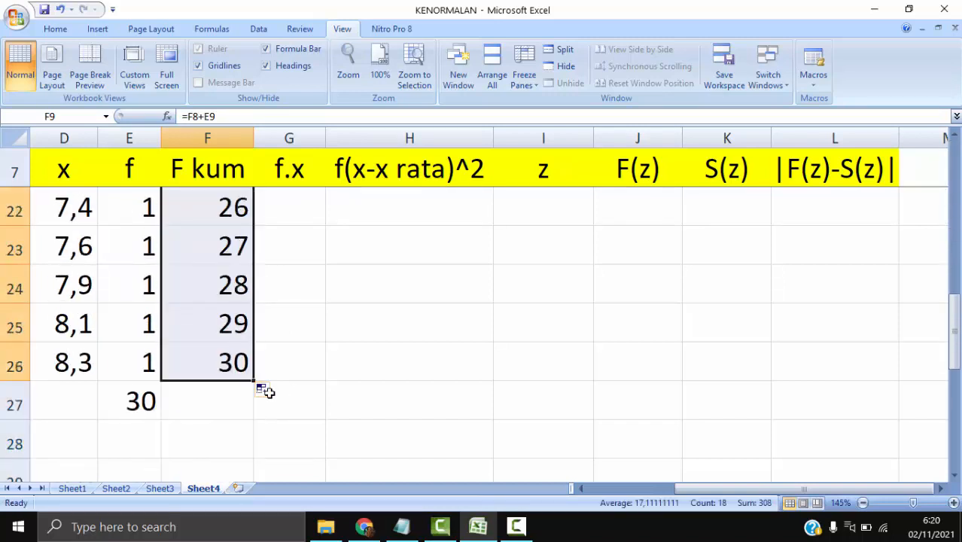
pyautogui.click(226, 364)
pyautogui.click(123, 403)
pyautogui.scroll(5, 254, 380)
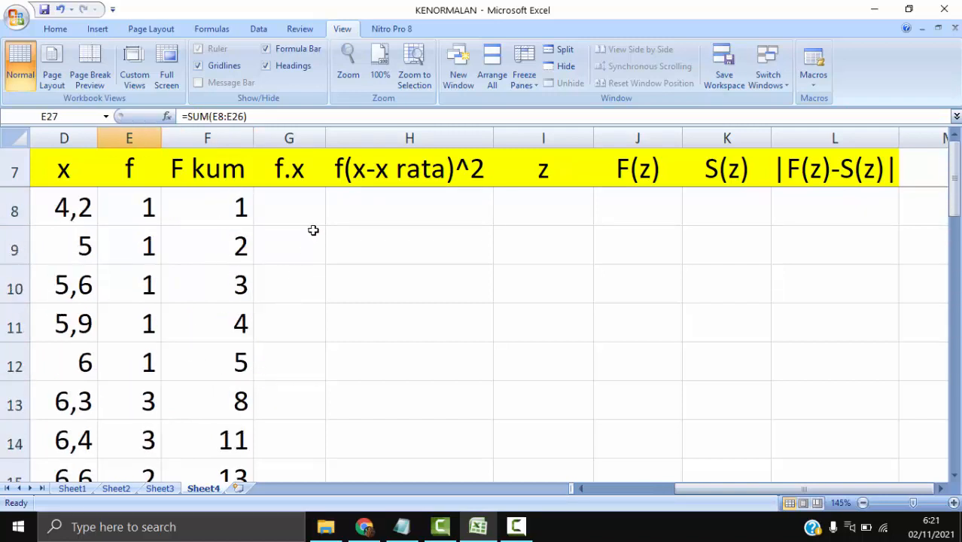
# - Calculate f.x in G8 with =E8*D8 and fill the formula down to G26
pyautogui.click(129, 204)
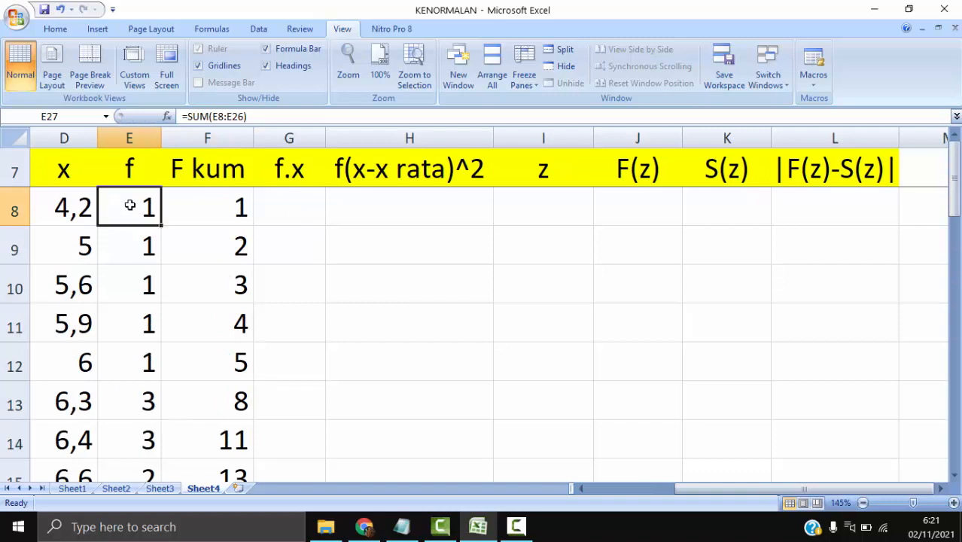
pyautogui.click(76, 204)
pyautogui.click(324, 196)
pyautogui.write('=')
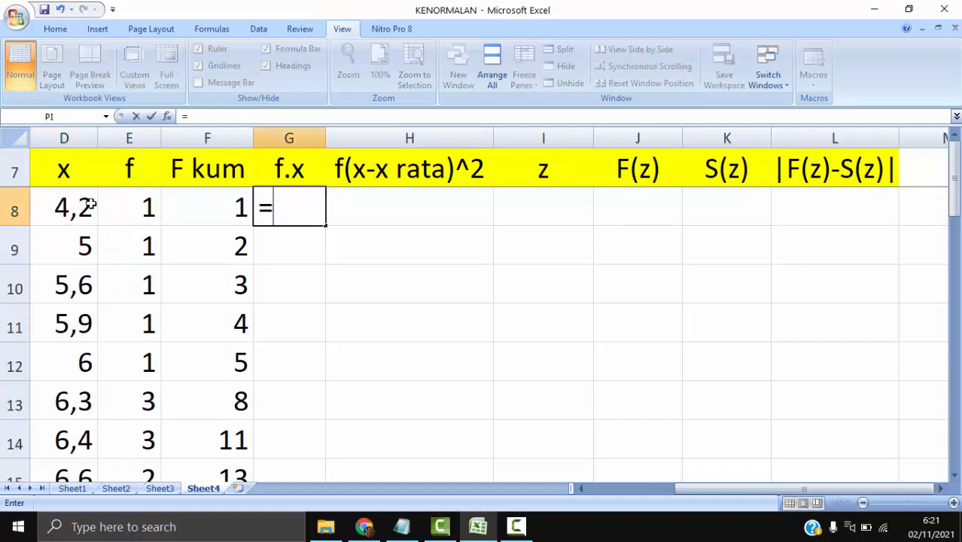
pyautogui.click(147, 206)
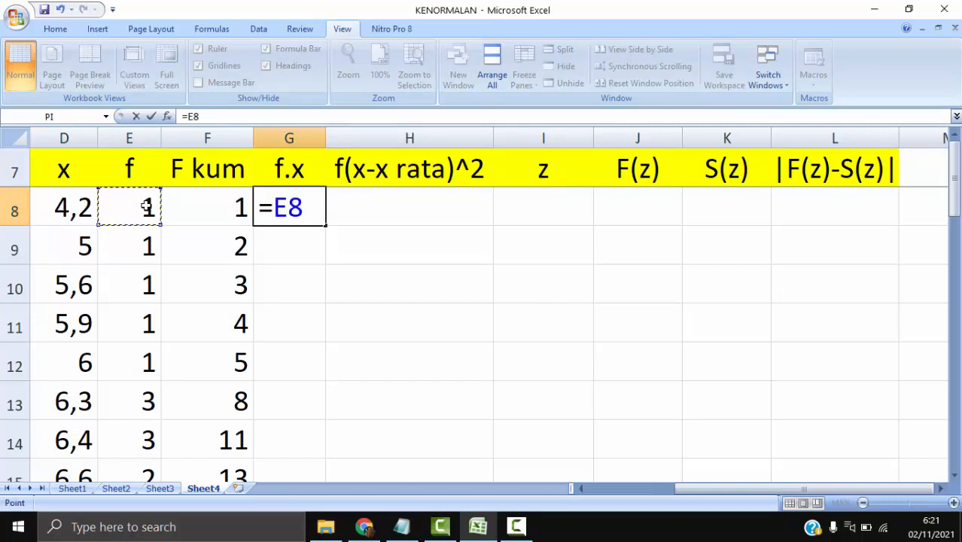
pyautogui.write('*')
pyautogui.click(66, 205)
pyautogui.press('Return')
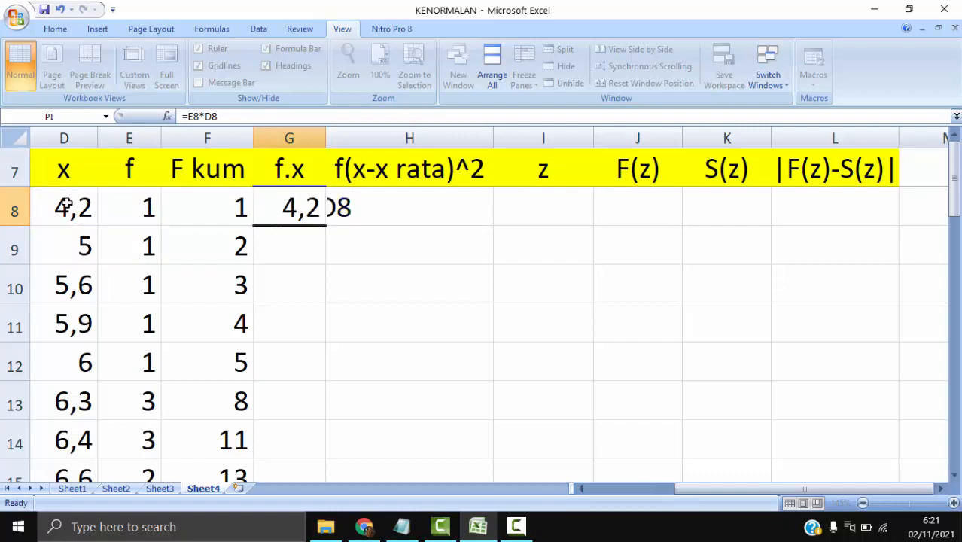
pyautogui.click(304, 191)
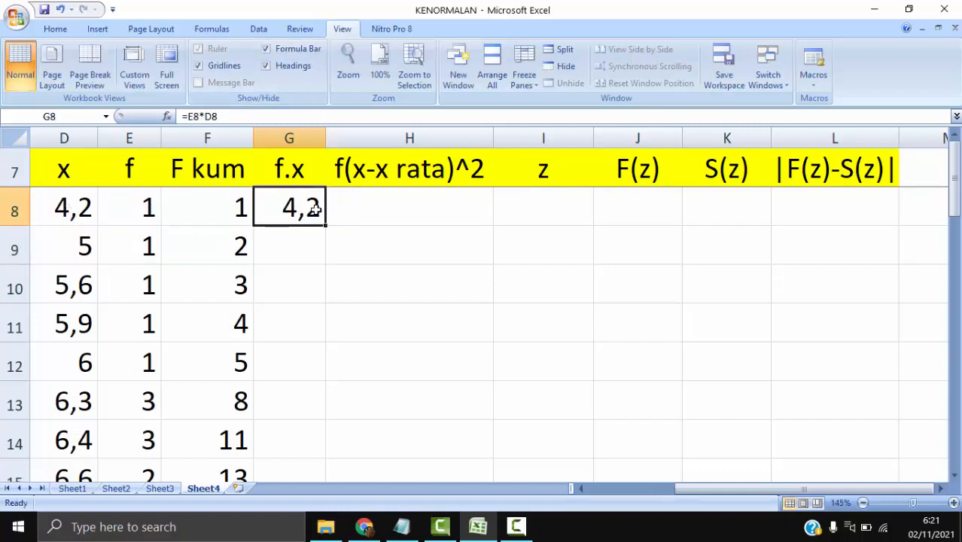
pyautogui.moveTo(325, 226); pyautogui.dragTo(308, 397)
pyautogui.scroll(5, 394, 341)
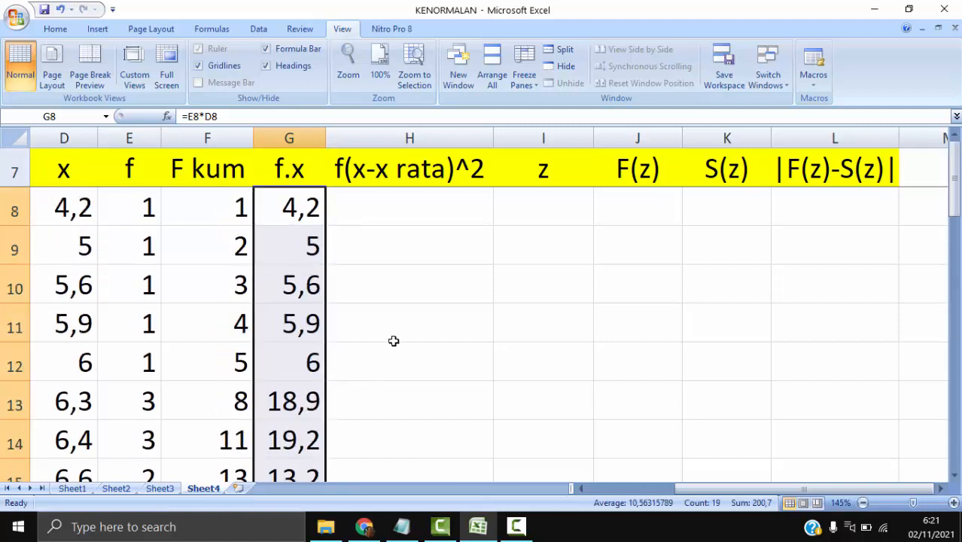
# - Highlight the totals row D27:L27 with a yellow fill
pyautogui.click(402, 208)
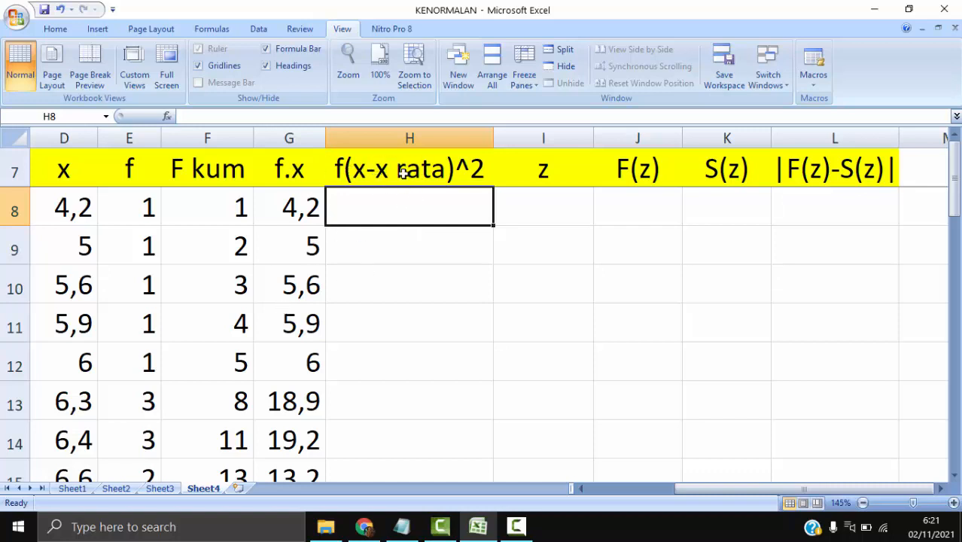
pyautogui.scroll(-4, 279, 314)
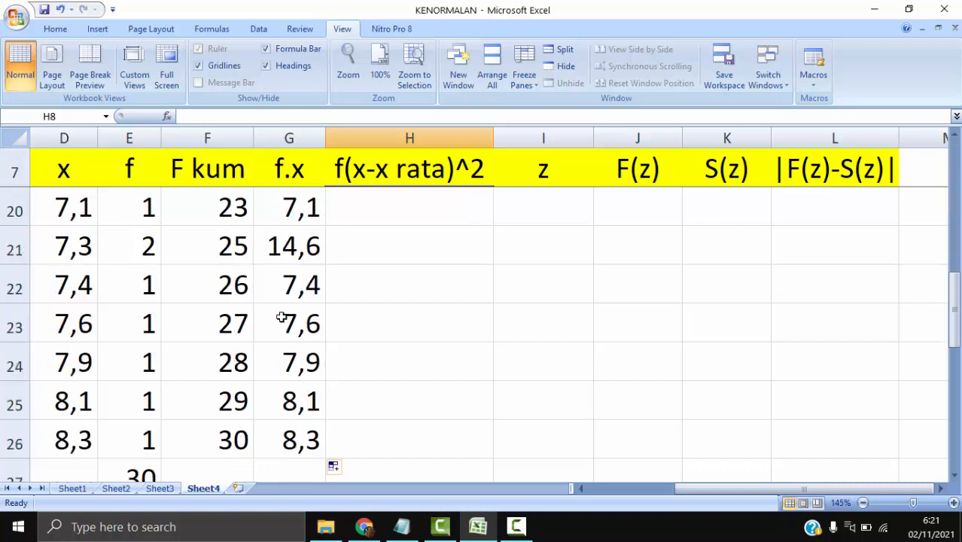
pyautogui.scroll(-1, 343, 404)
pyautogui.click(301, 364)
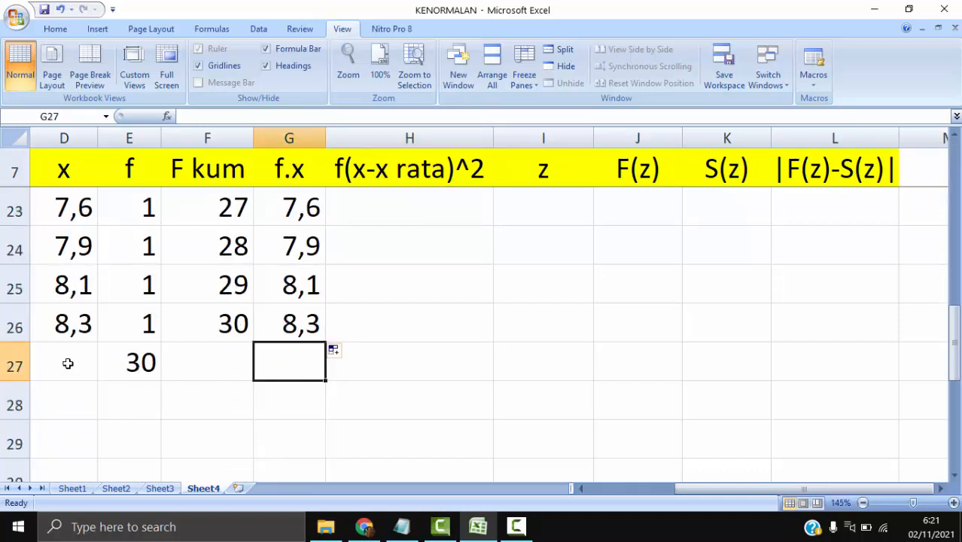
pyautogui.moveTo(66, 363); pyautogui.dragTo(811, 362)
pyautogui.click(53, 29)
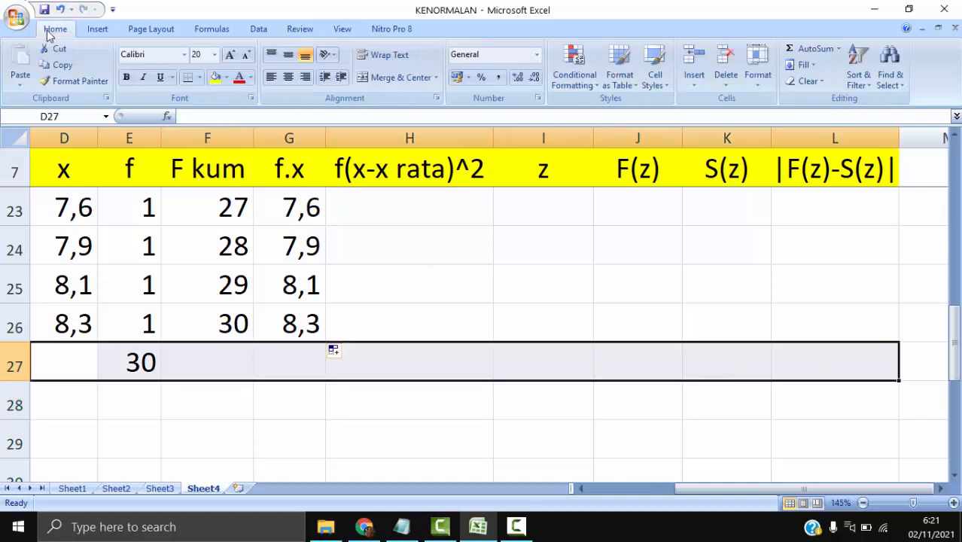
pyautogui.click(215, 77)
pyautogui.click(285, 360)
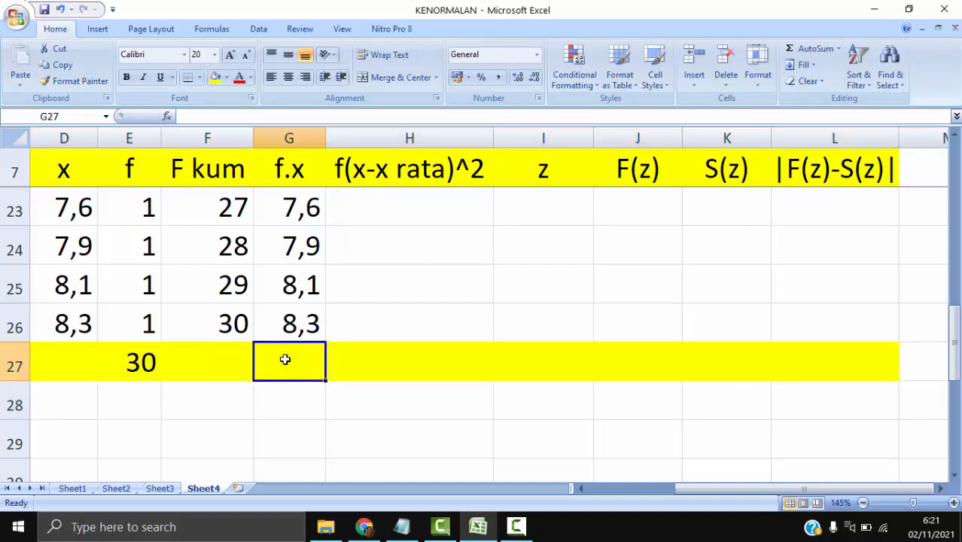
# - Make the totals row D27:L27 bold
pyautogui.click(140, 361)
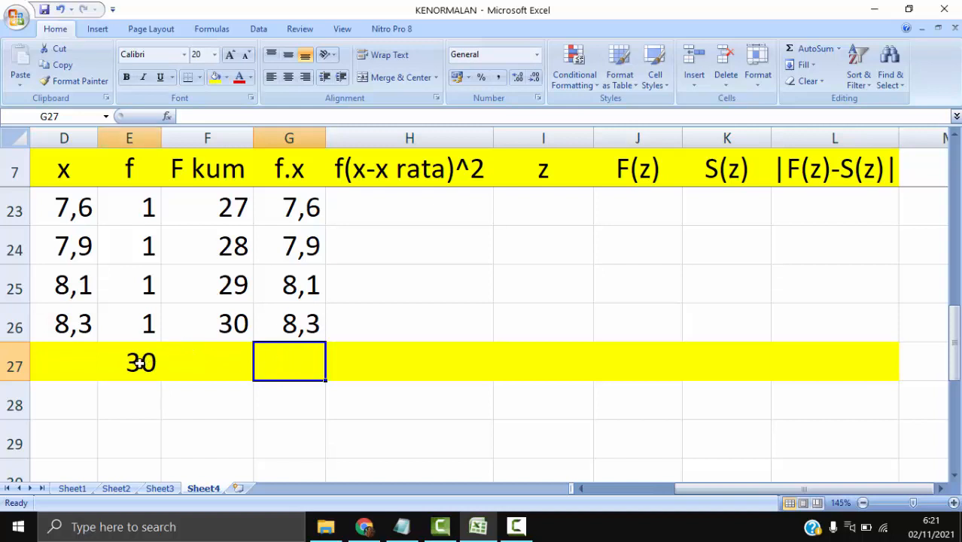
pyautogui.click(53, 360)
pyautogui.keyDown('shift'); pyautogui.click(879, 361); pyautogui.keyUp('shift')
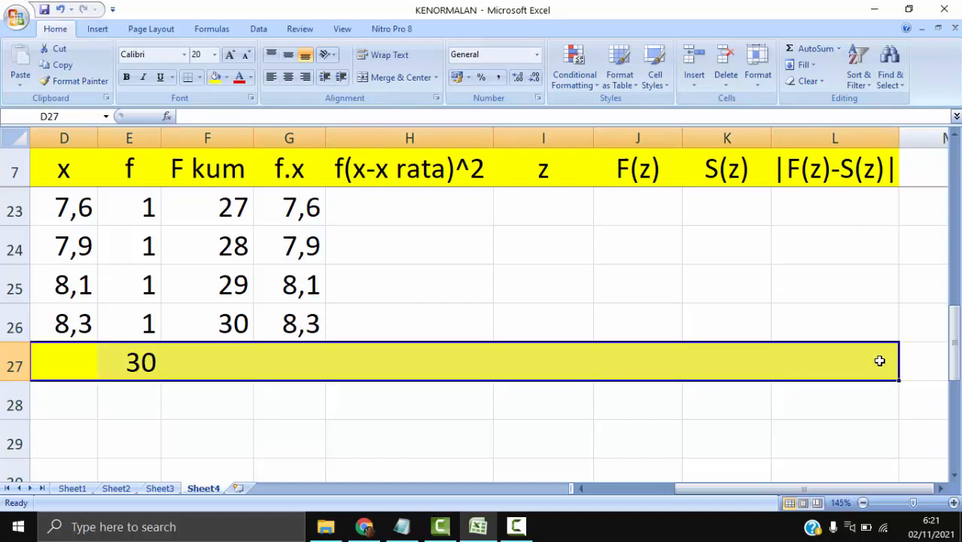
pyautogui.hotkey('ctrl', 'b')
# - Copy the sum formula from E27 into G27 to total the f.x column
pyautogui.click(278, 362)
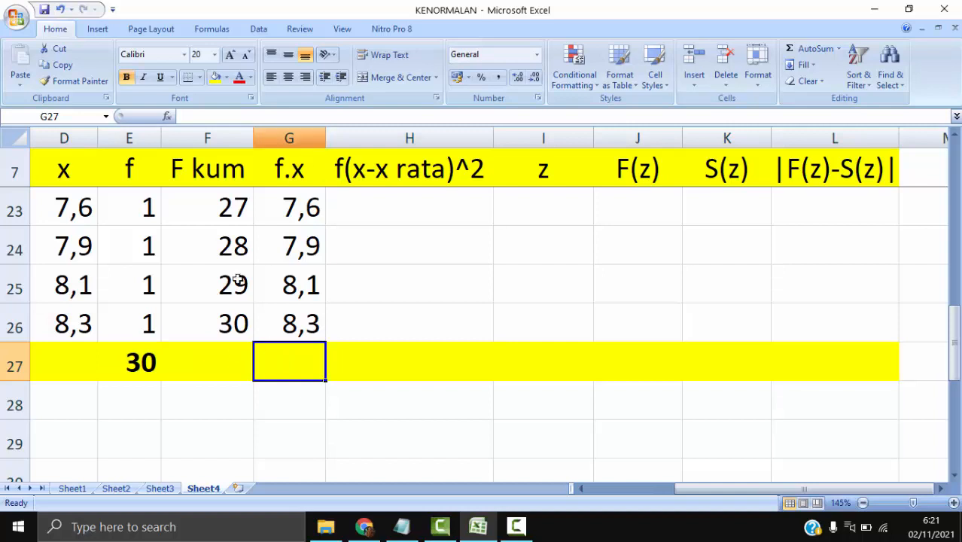
pyautogui.click(147, 363)
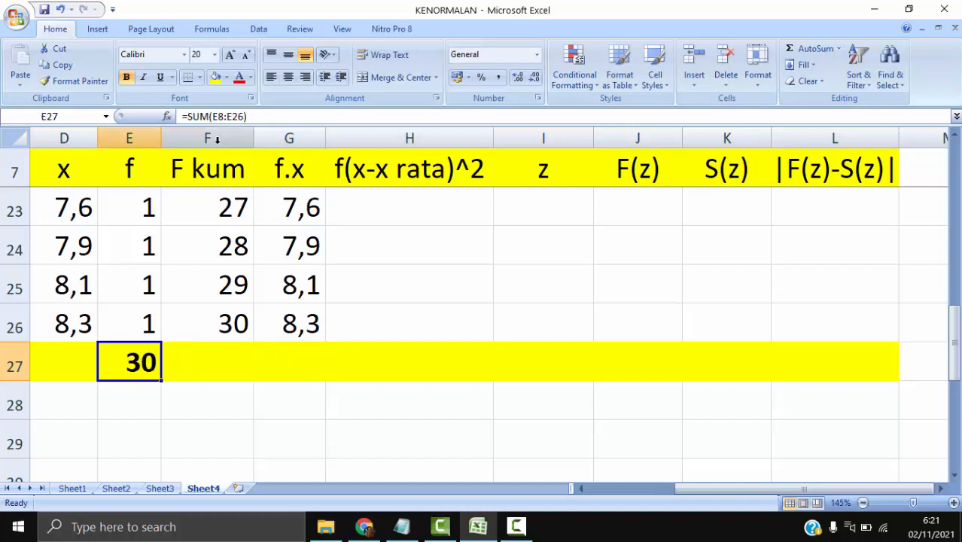
pyautogui.rightClick(129, 360)
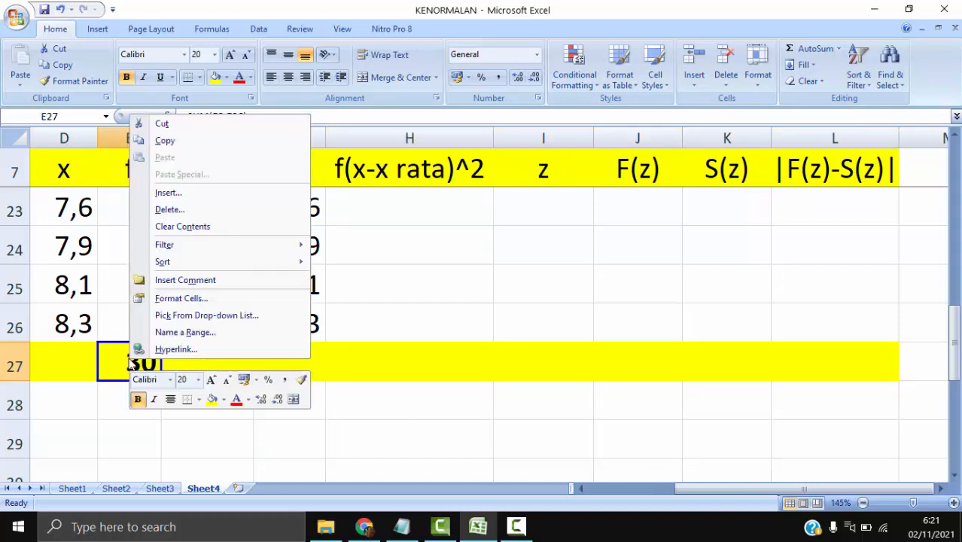
pyautogui.click(175, 141)
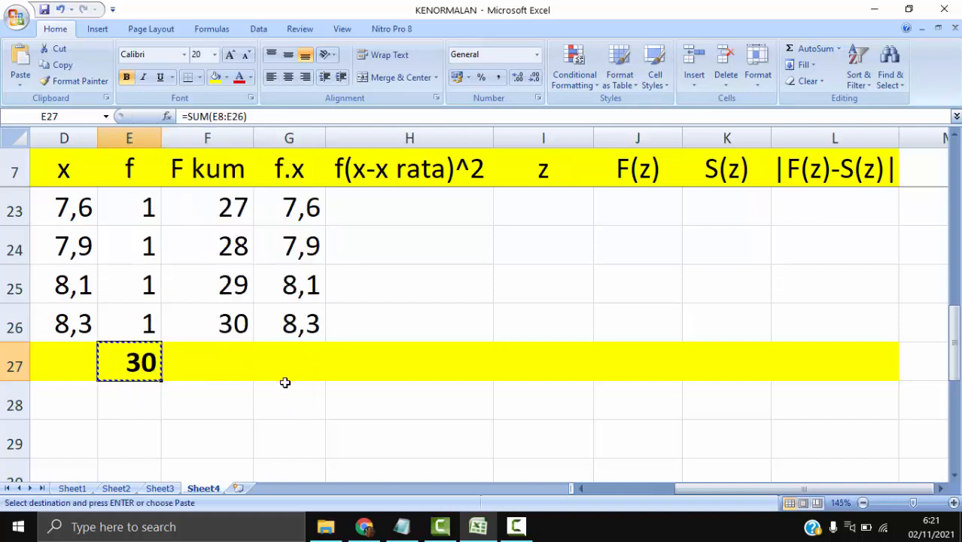
pyautogui.rightClick(291, 378)
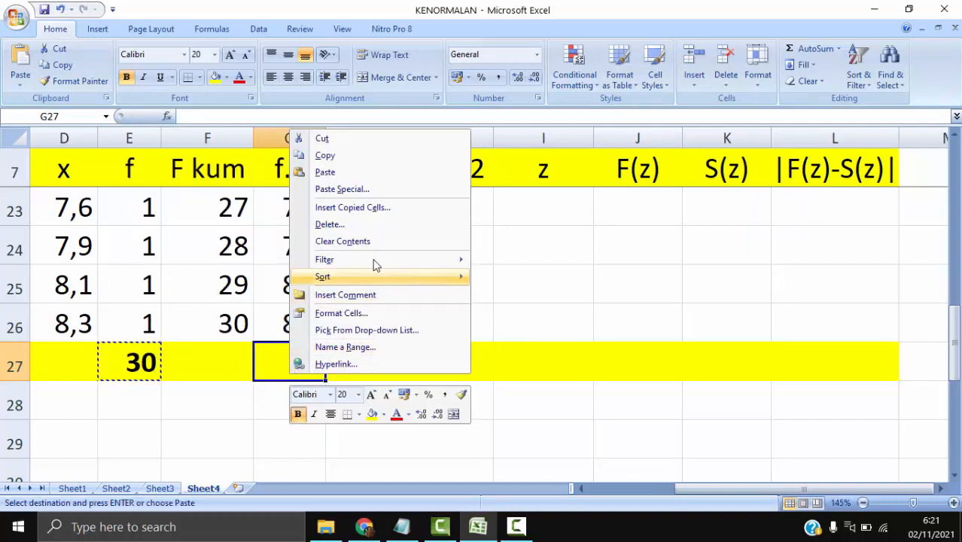
pyautogui.click(369, 179)
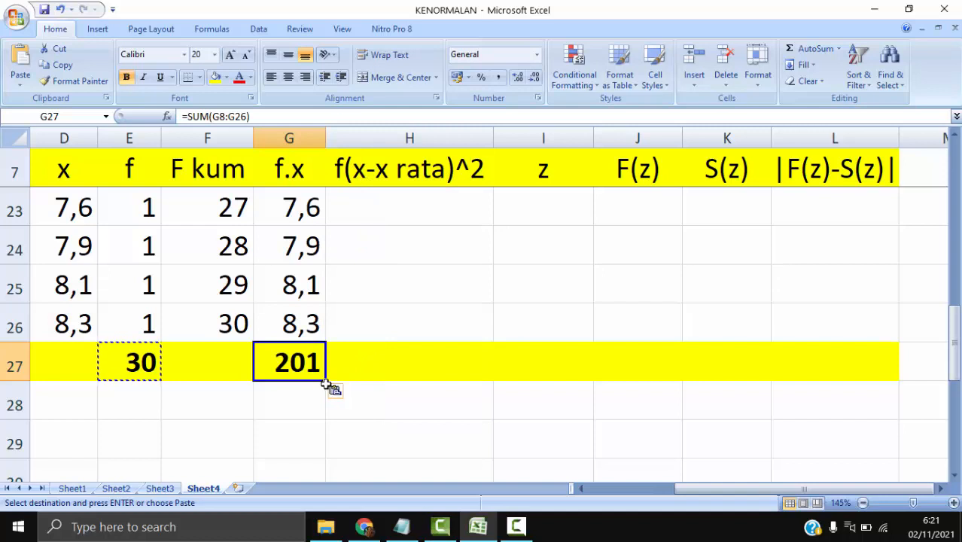
# - Label F28 as RATA2 and calculate the mean in G28 with =G27/E27
pyautogui.click(222, 397)
pyautogui.write('RA')
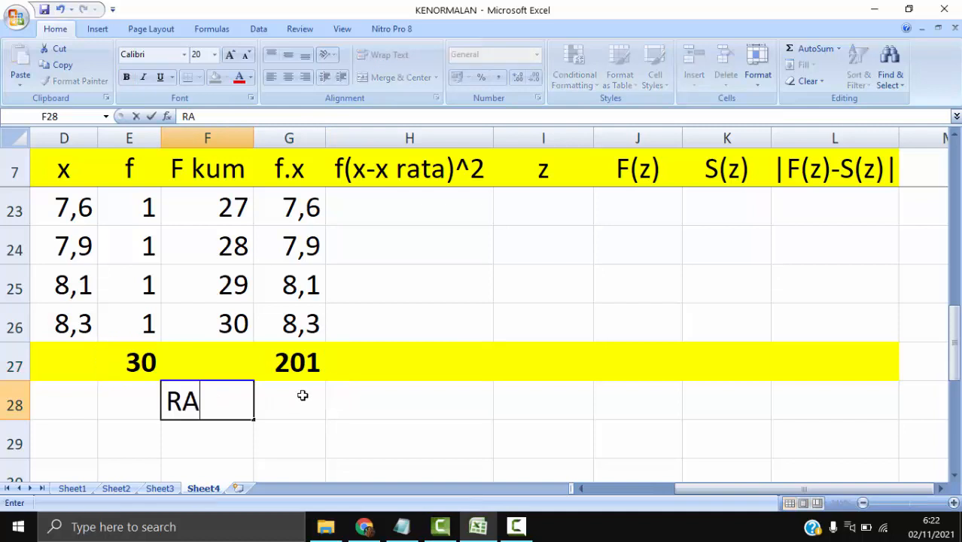
pyautogui.write('TA2')
pyautogui.press('Tab')
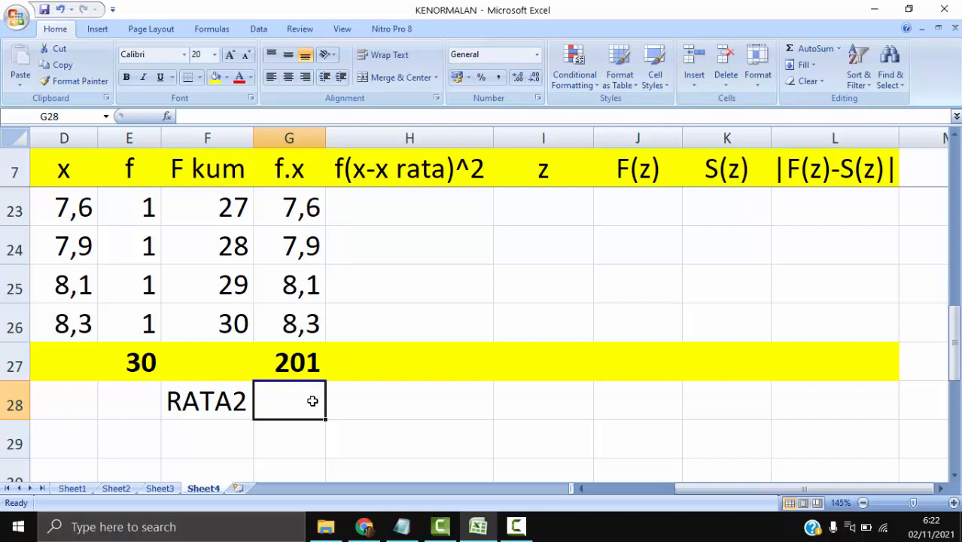
pyautogui.write('=')
pyautogui.click(297, 350)
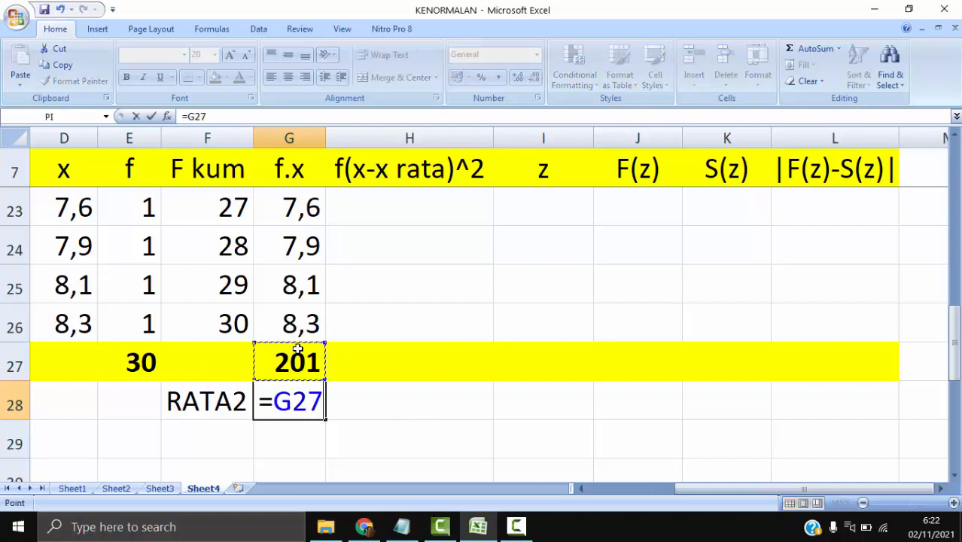
pyautogui.write('/')
pyautogui.click(140, 358)
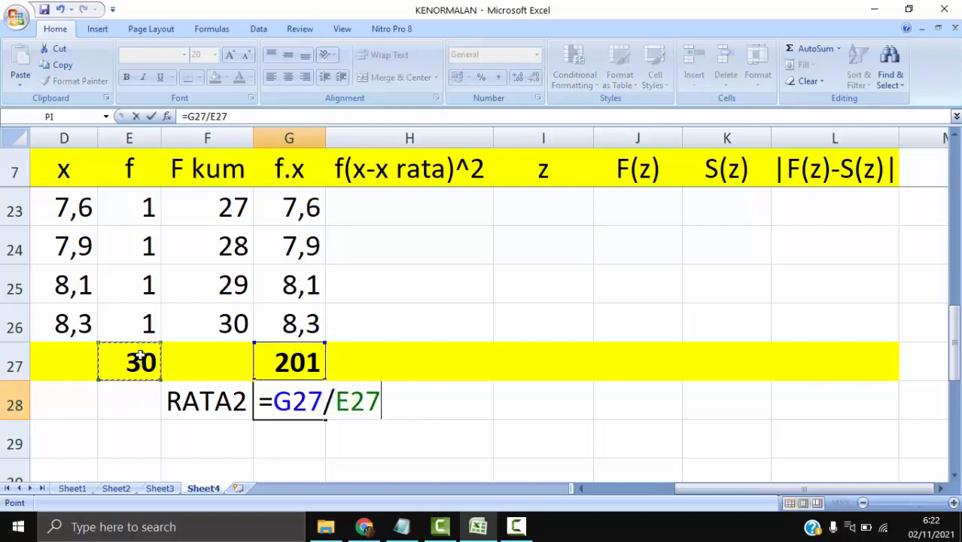
pyautogui.press('Return')
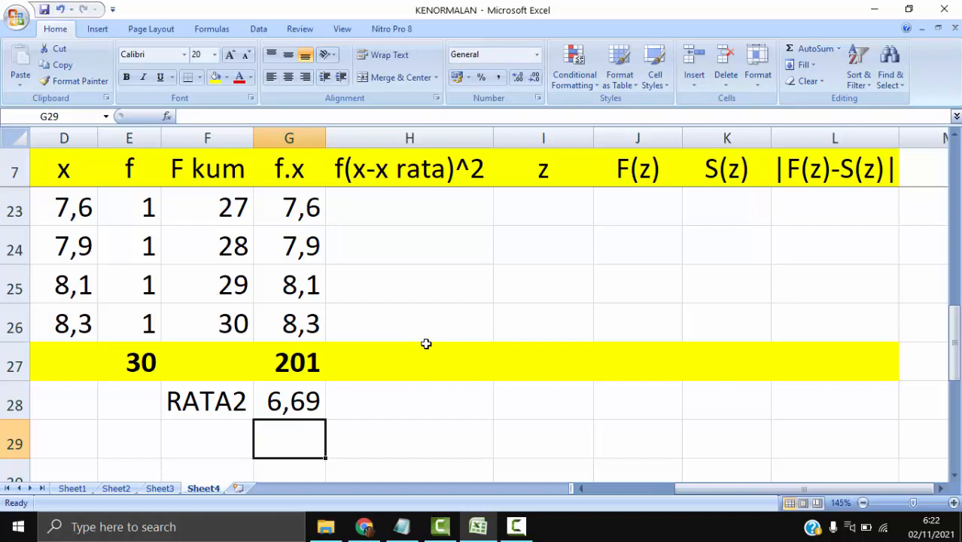
# - Cross-check the mean with a temporary =AVERAGE(B1:B31) in B32 and clear that cell
pyautogui.press('Home')
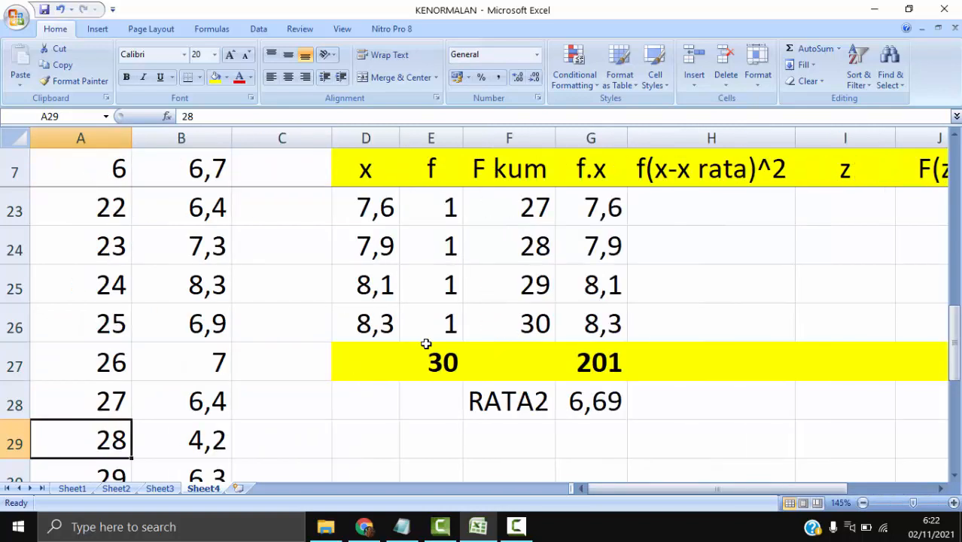
pyautogui.press('Down')
pyautogui.press('Down')
pyautogui.press('Down')
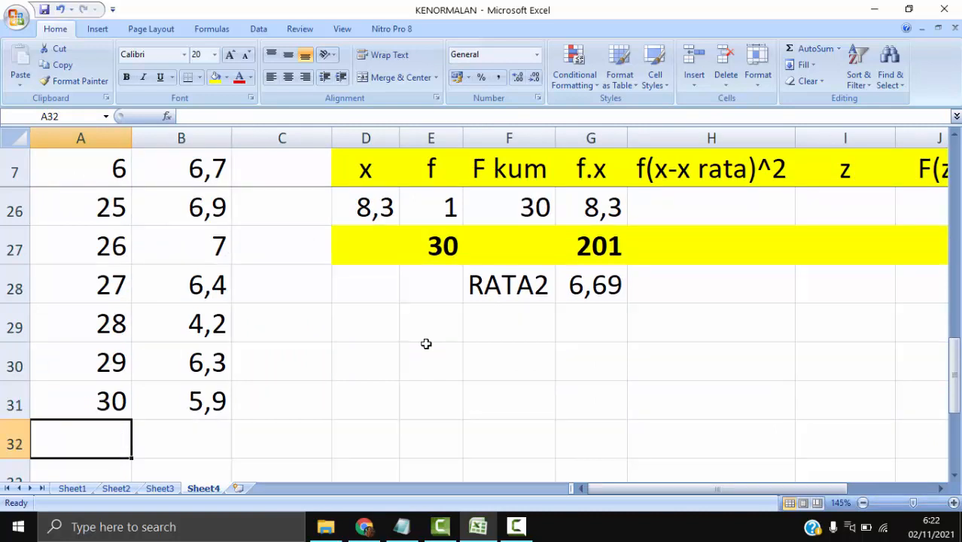
pyautogui.press('Right')
pyautogui.write('=AVERAGE(')
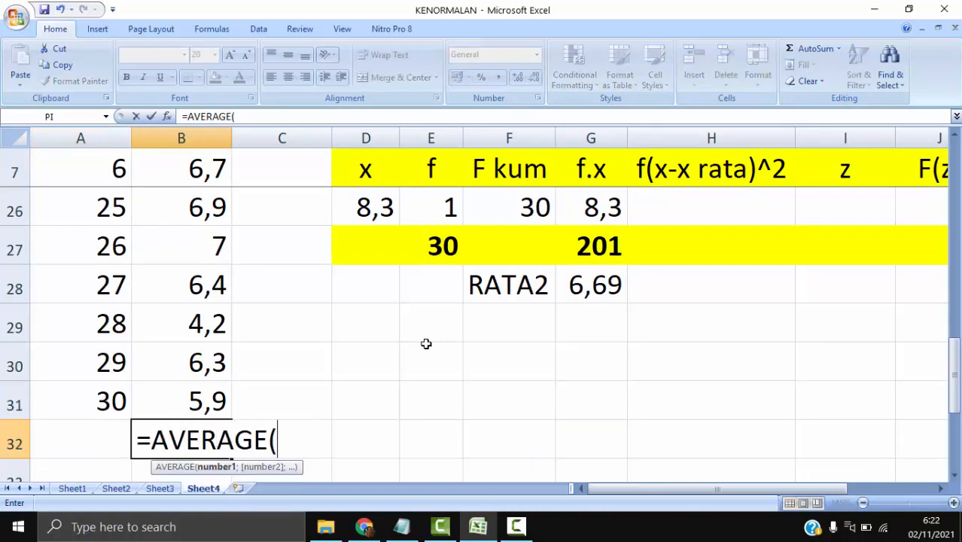
pyautogui.press('Up')
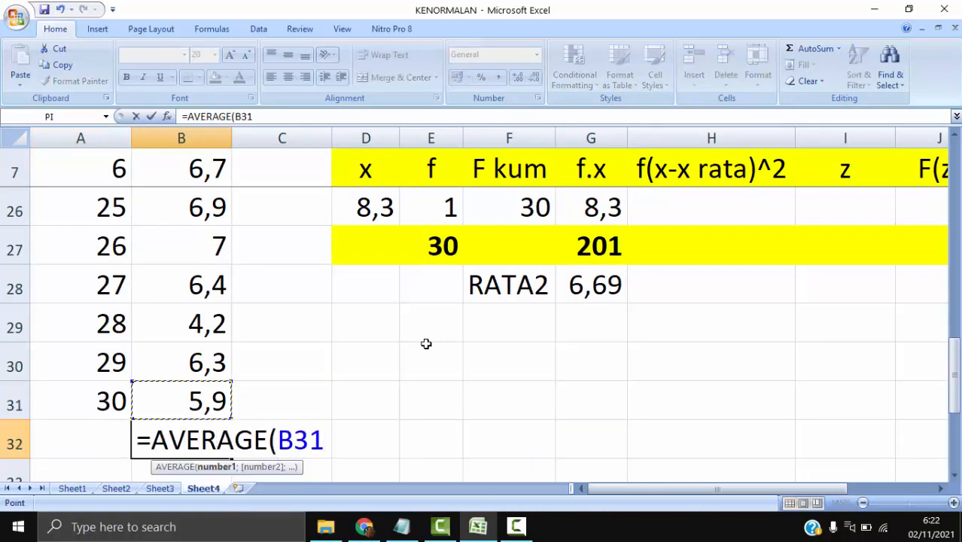
pyautogui.hotkey('ctrl', 'shift', 'Up')
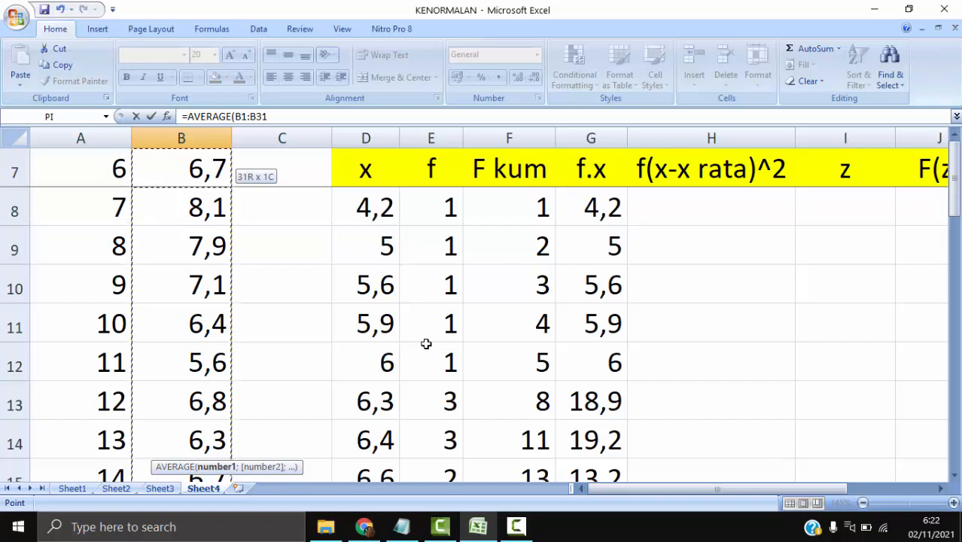
pyautogui.press('Return')
pyautogui.press('Up')
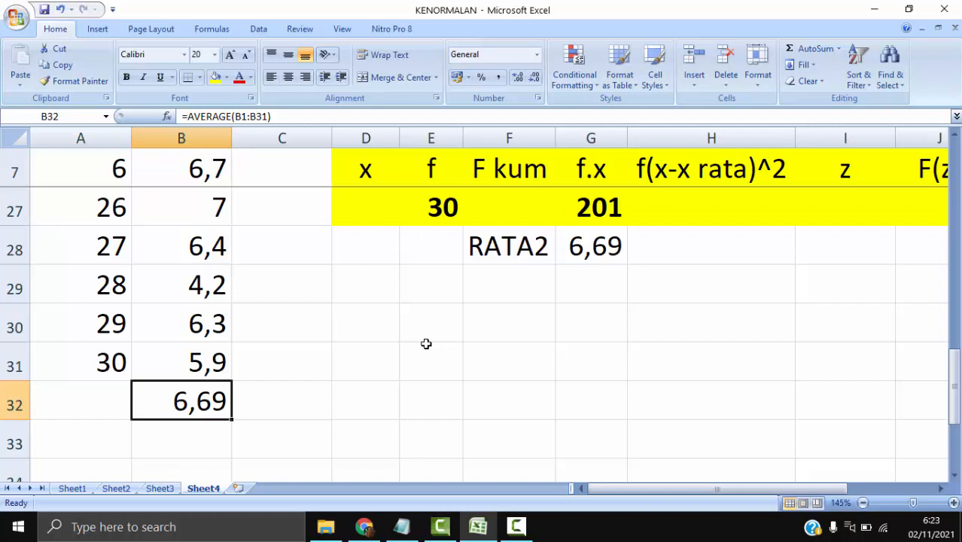
pyautogui.press('Delete')
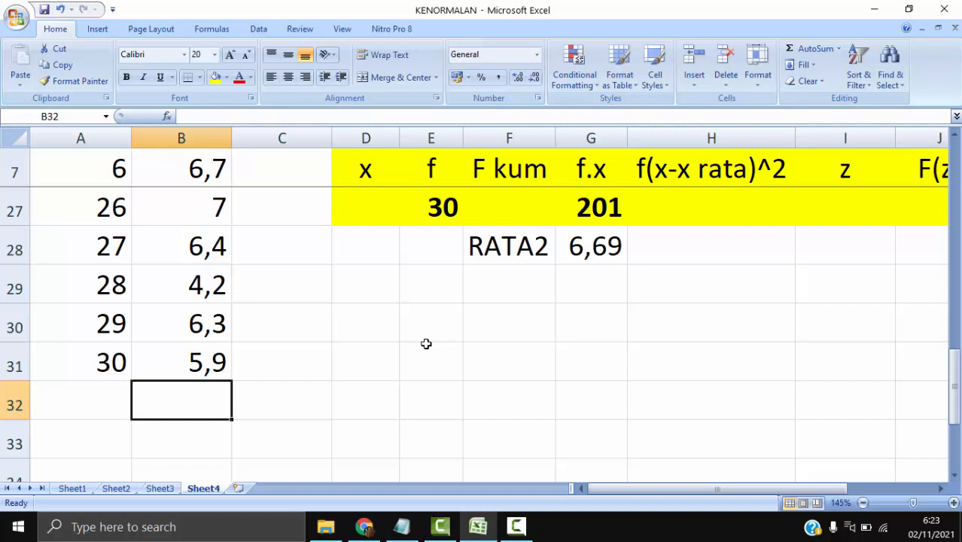
# - Write the f(x-x rata)^2 formula =E8*(D8-G28)^2 in H8
pyautogui.scroll(4, 708, 456)
pyautogui.scroll(-3, 723, 388)
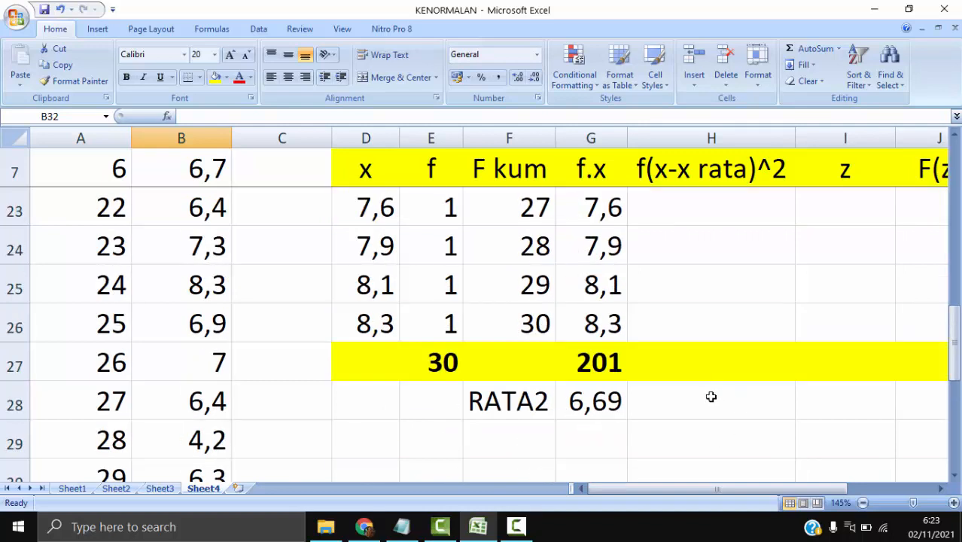
pyautogui.scroll(5, 711, 397)
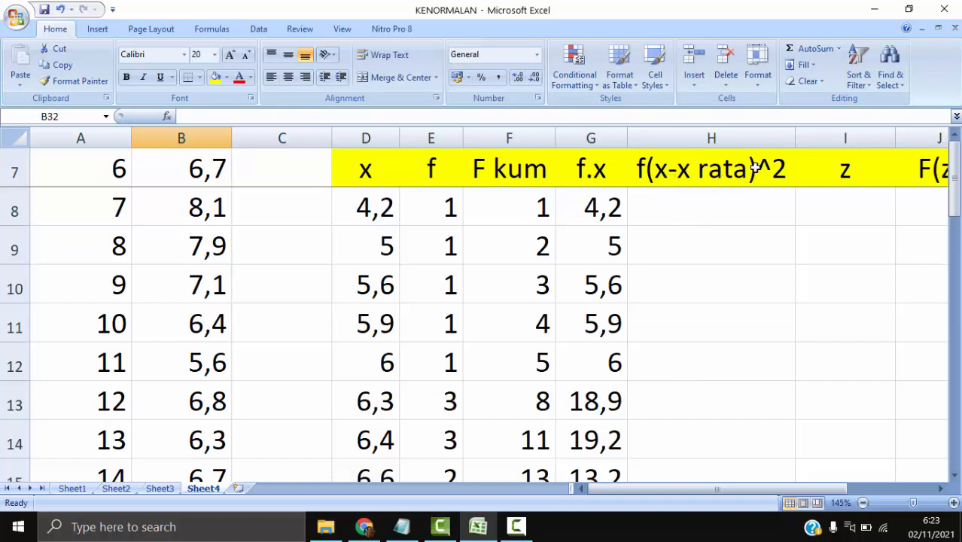
pyautogui.click(706, 204)
pyautogui.write('=')
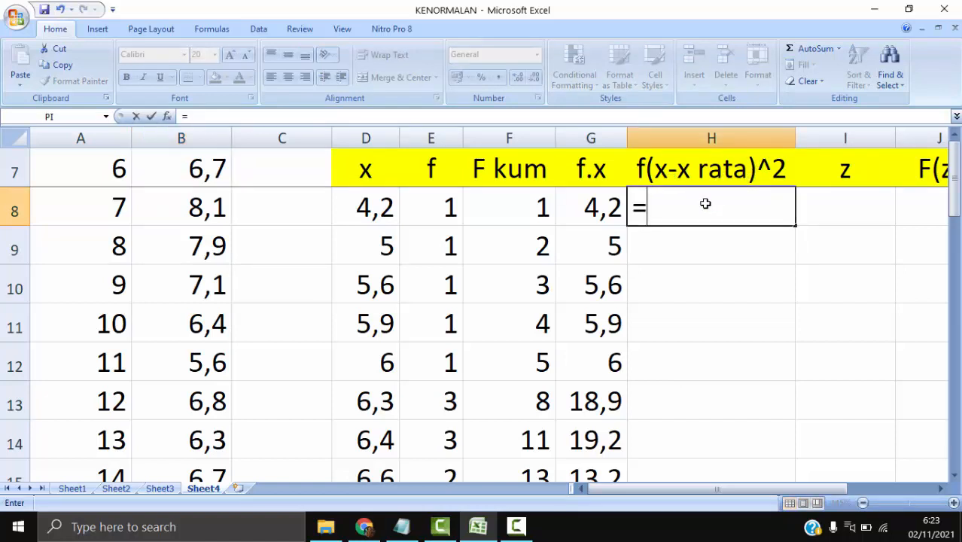
pyautogui.click(448, 209)
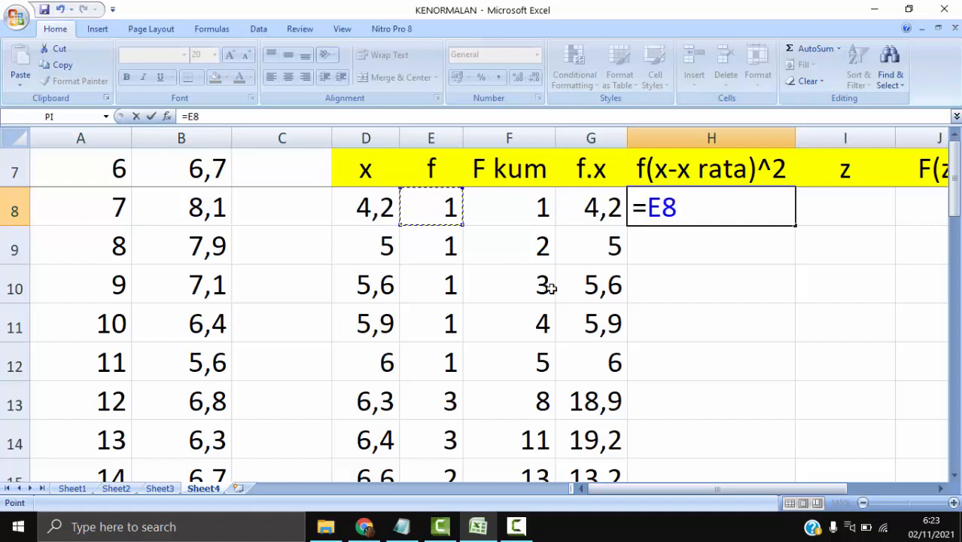
pyautogui.write('*(')
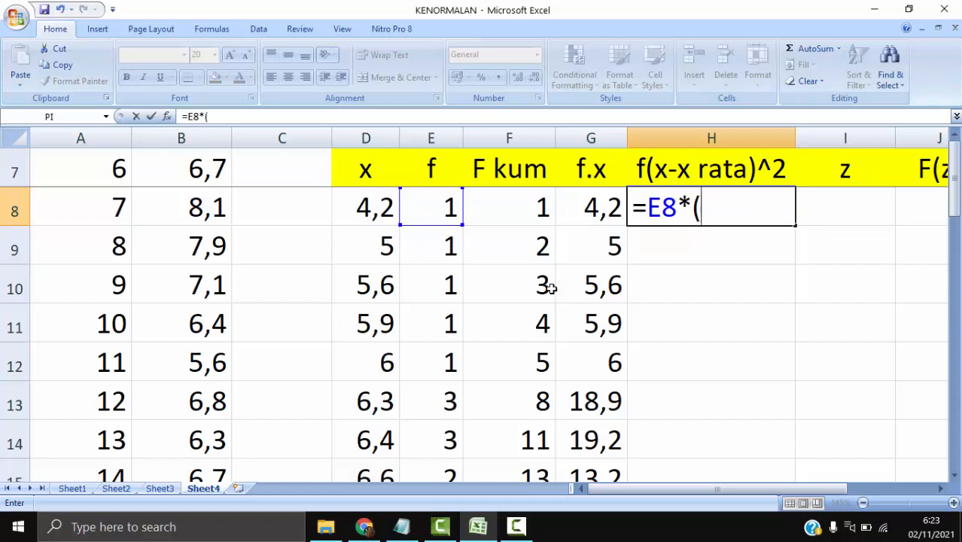
pyautogui.click(365, 208)
pyautogui.write('-')
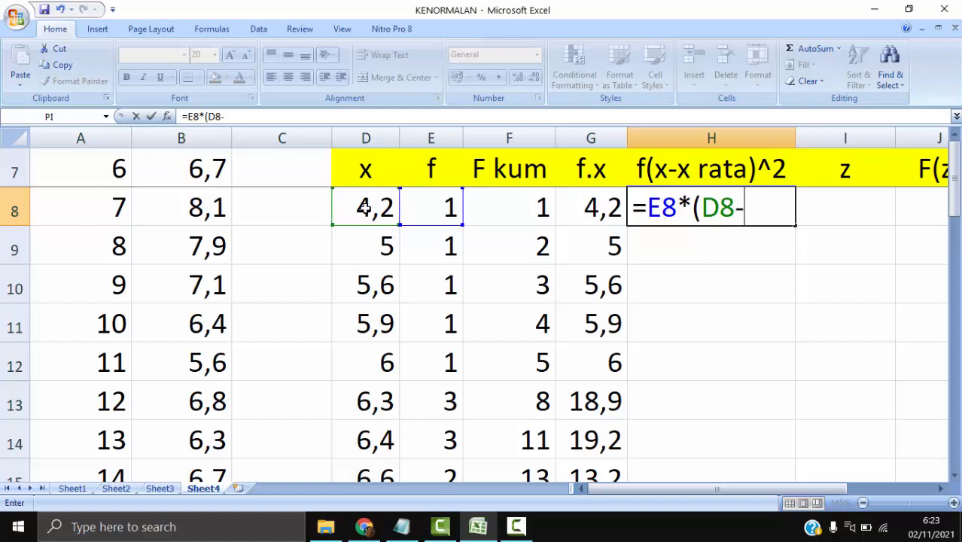
pyautogui.scroll(-6, 474, 322)
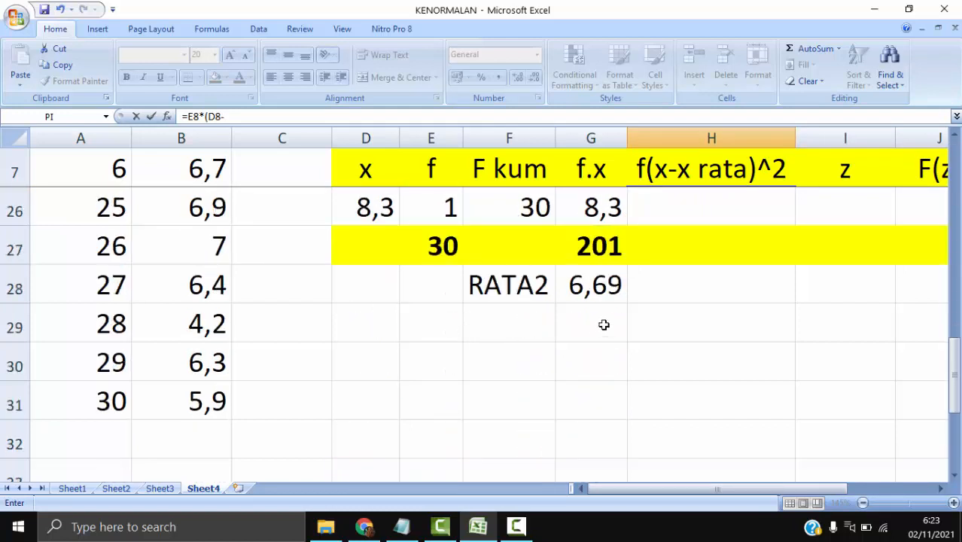
pyautogui.click(603, 288)
pyautogui.scroll(6, 606, 301)
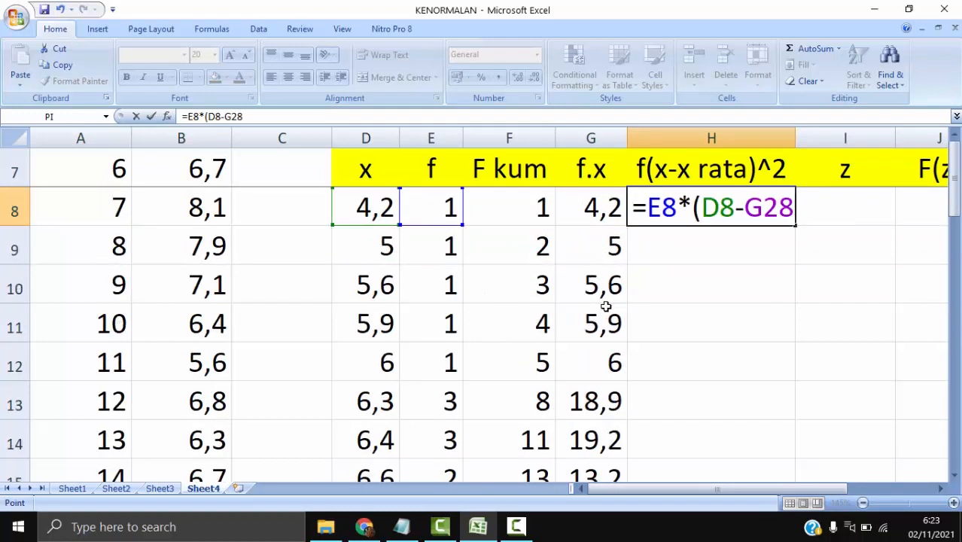
pyautogui.write(')^2')
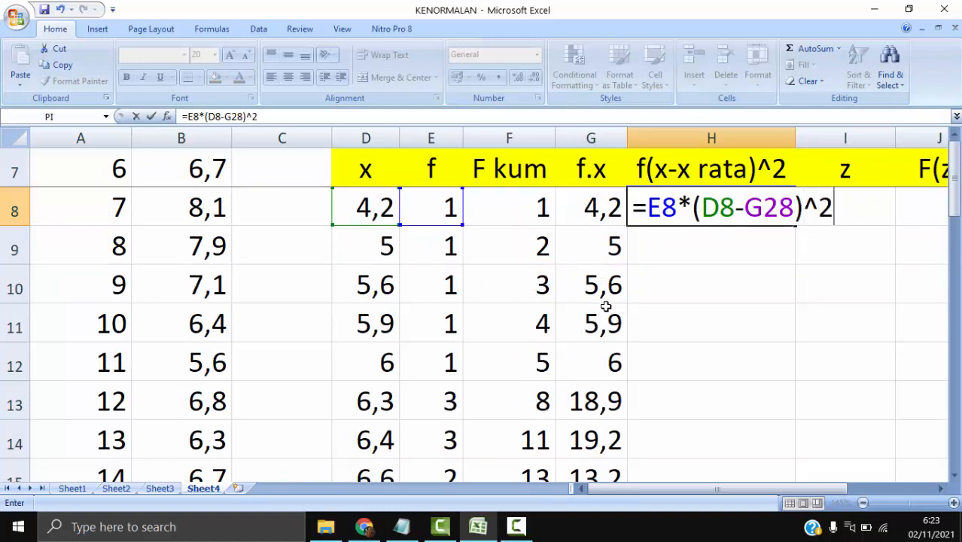
# - Lock the mean's row as G$28 in the H8 formula and fill it down to H26
pyautogui.click(764, 208)
pyautogui.write('$')
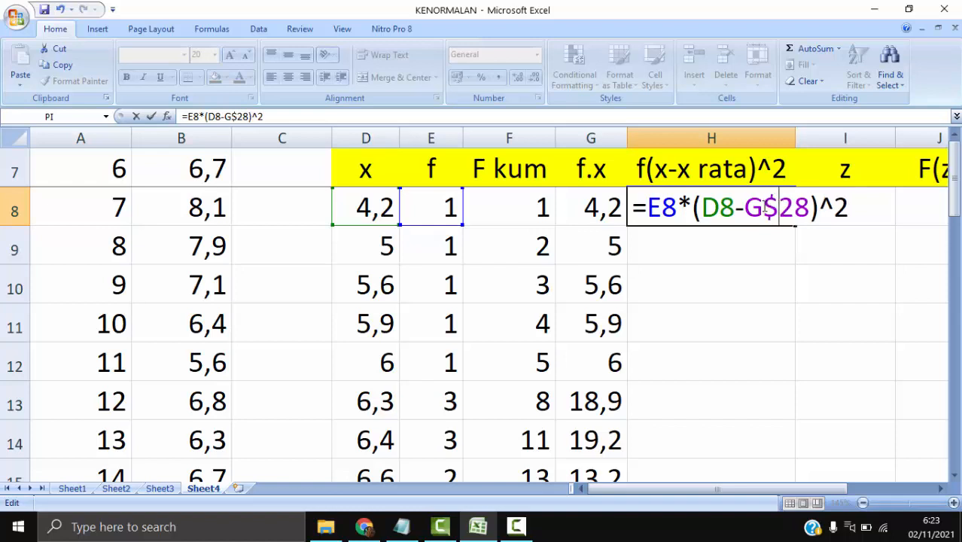
pyautogui.press('Return')
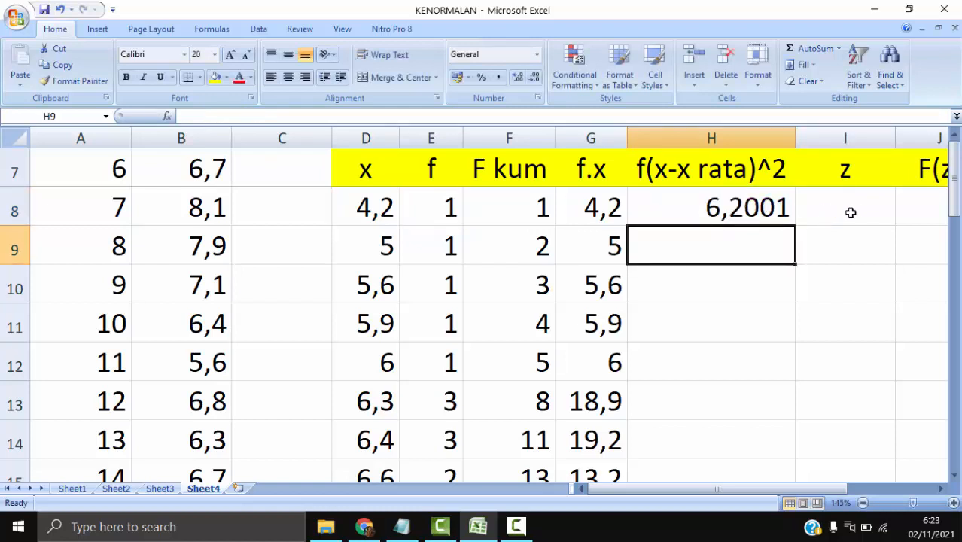
pyautogui.click(741, 197)
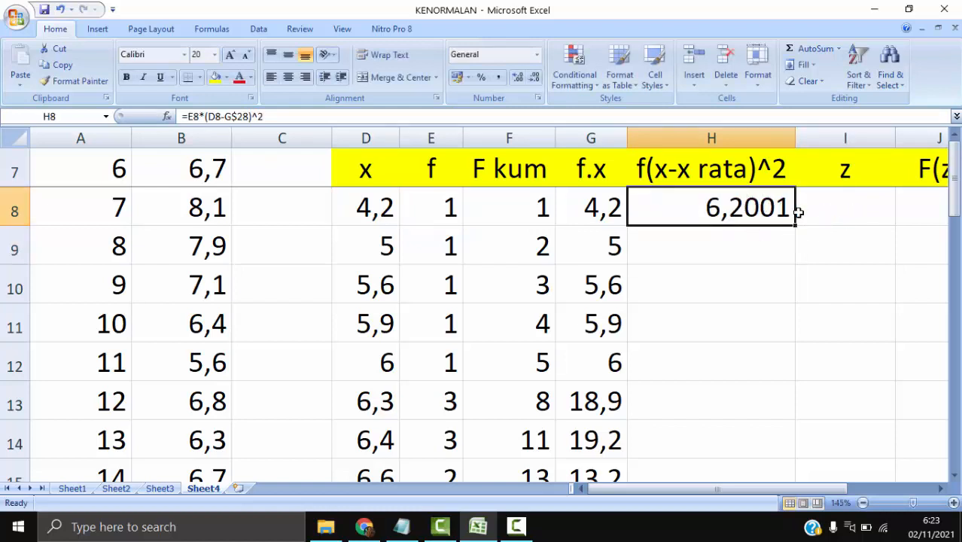
pyautogui.moveTo(797, 224); pyautogui.dragTo(778, 512)
pyautogui.moveTo(772, 408); pyautogui.dragTo(772, 355)
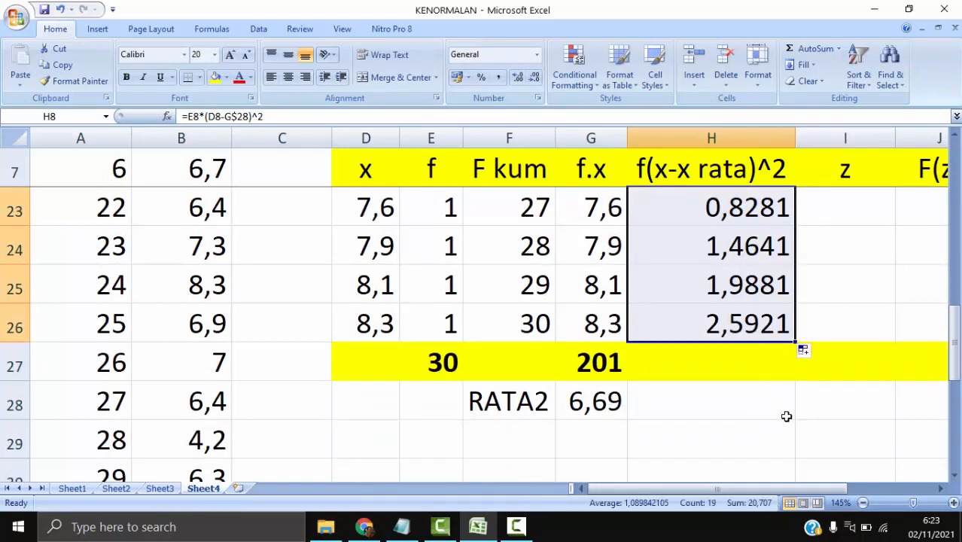
# - Copy the f.x total formula from G27 into H27 to sum the f(x-x rata)^2 column
pyautogui.click(608, 365)
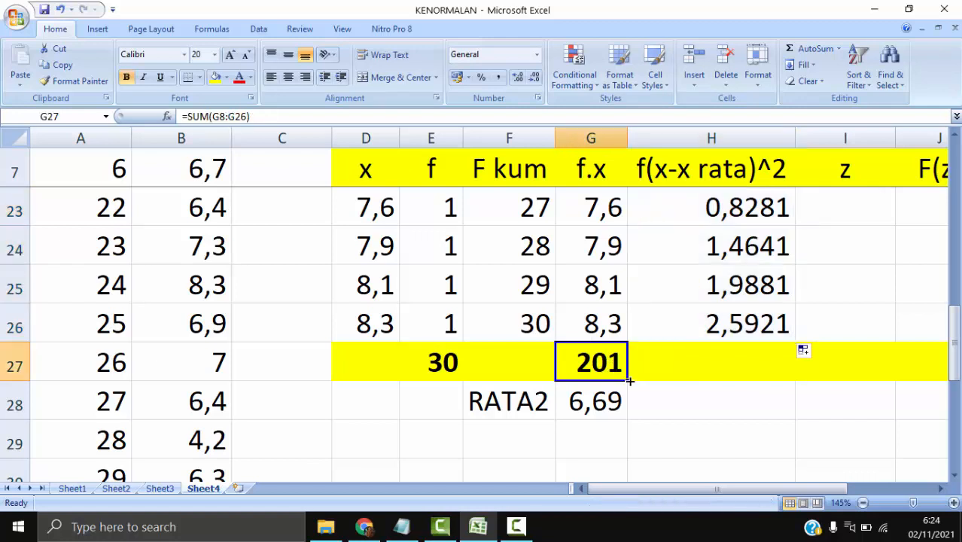
pyautogui.rightClick(591, 357)
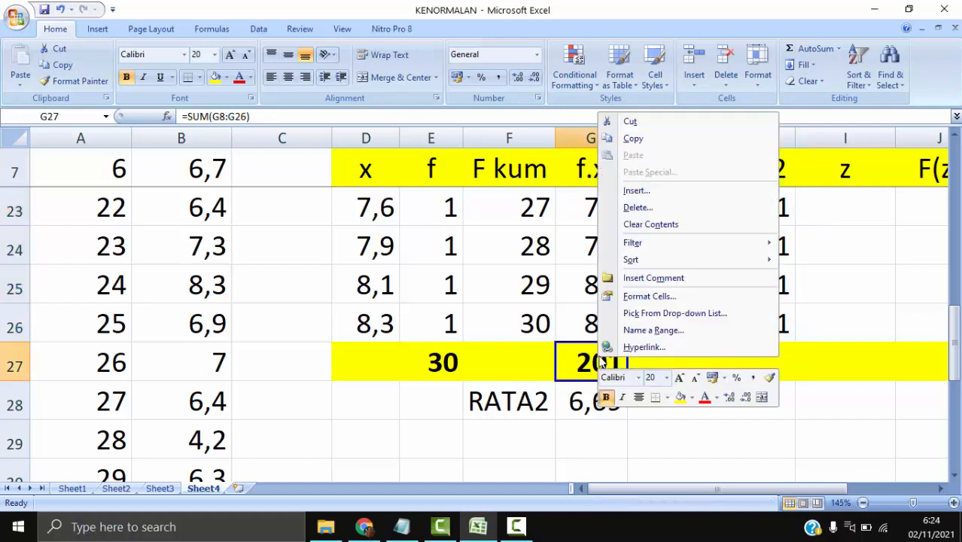
pyautogui.click(634, 138)
pyautogui.click(735, 359)
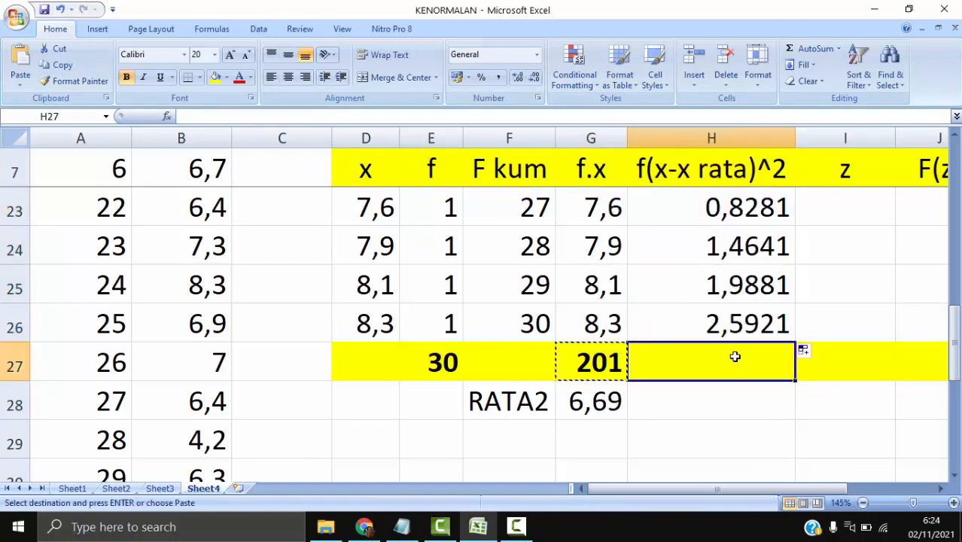
pyautogui.rightClick(737, 362)
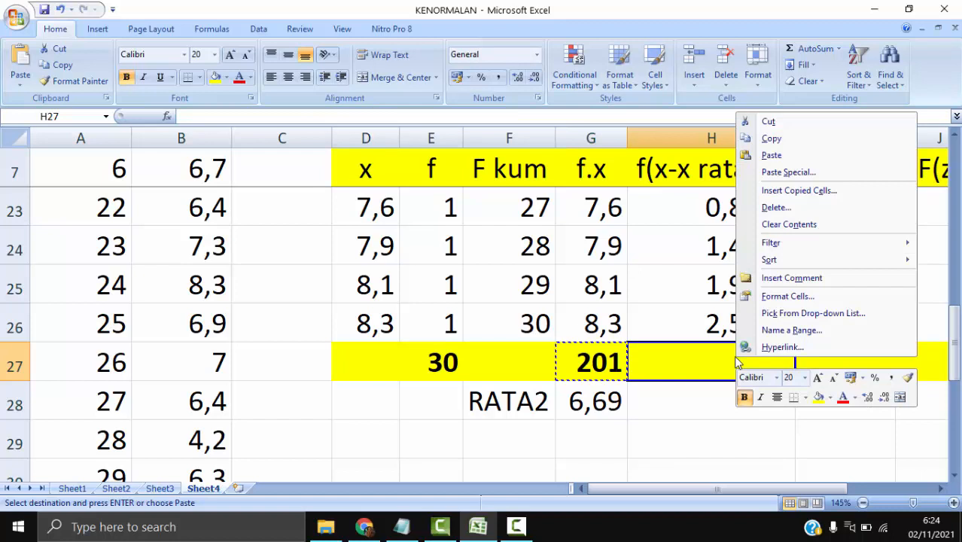
pyautogui.click(773, 156)
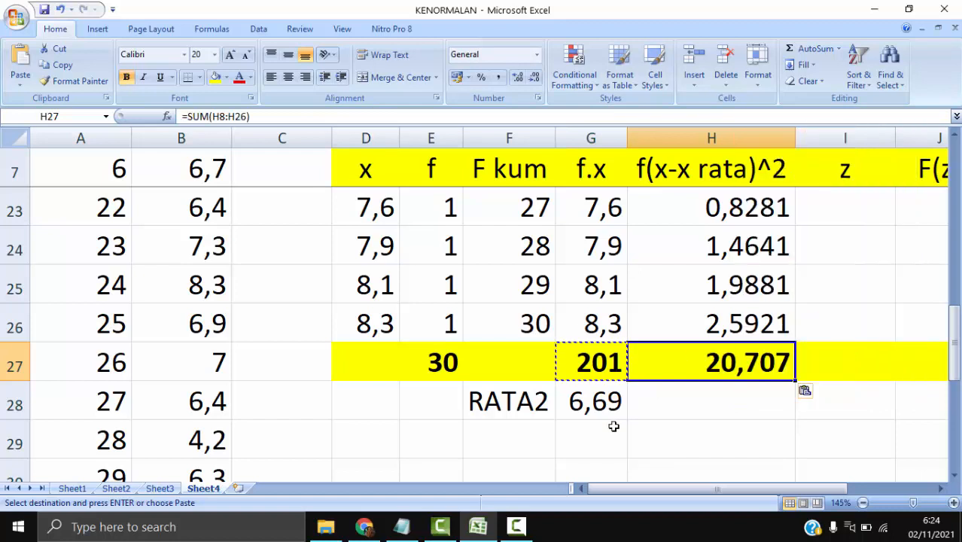
# - Label F29 as s and calculate the standard deviation in G29 with =SQRT(H27/29)
pyautogui.click(534, 432)
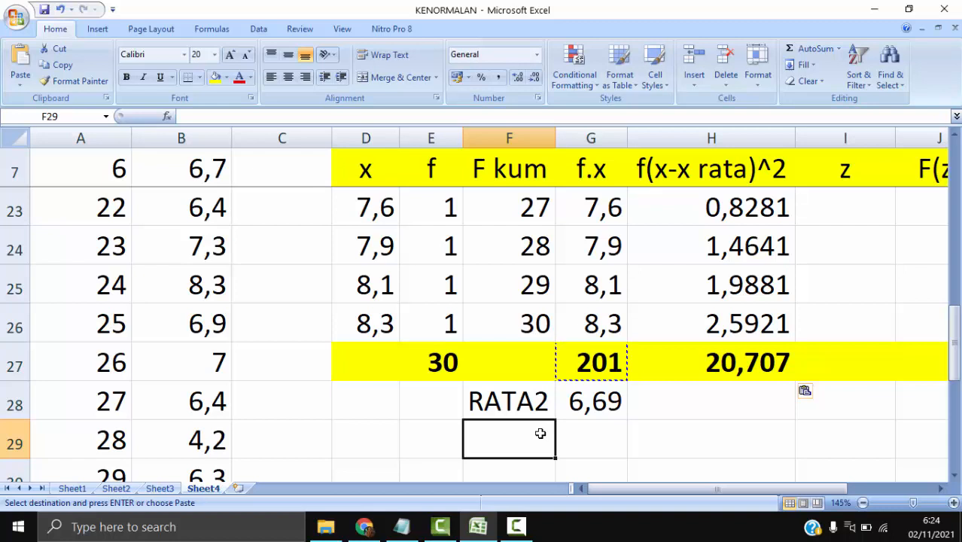
pyautogui.write('s')
pyautogui.click(597, 439)
pyautogui.write('=S')
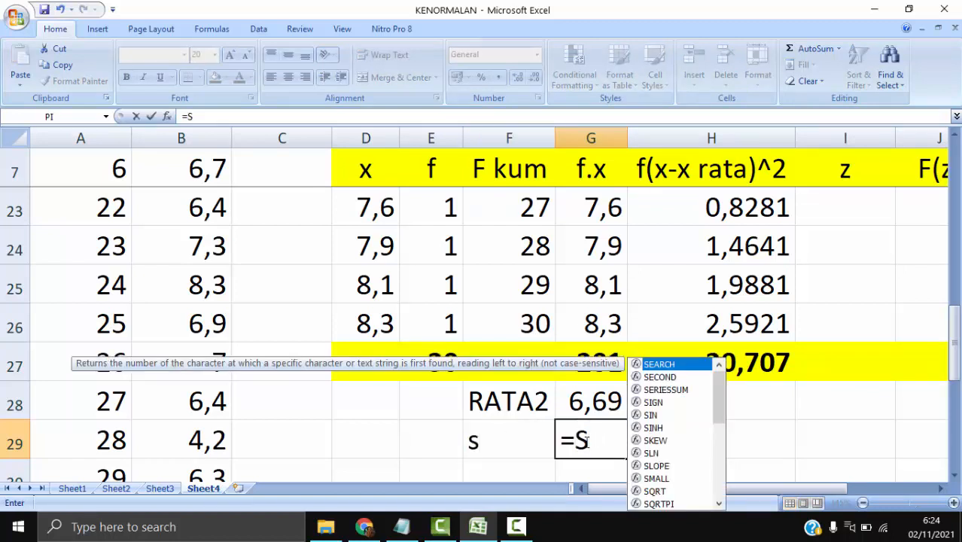
pyautogui.write('Q')
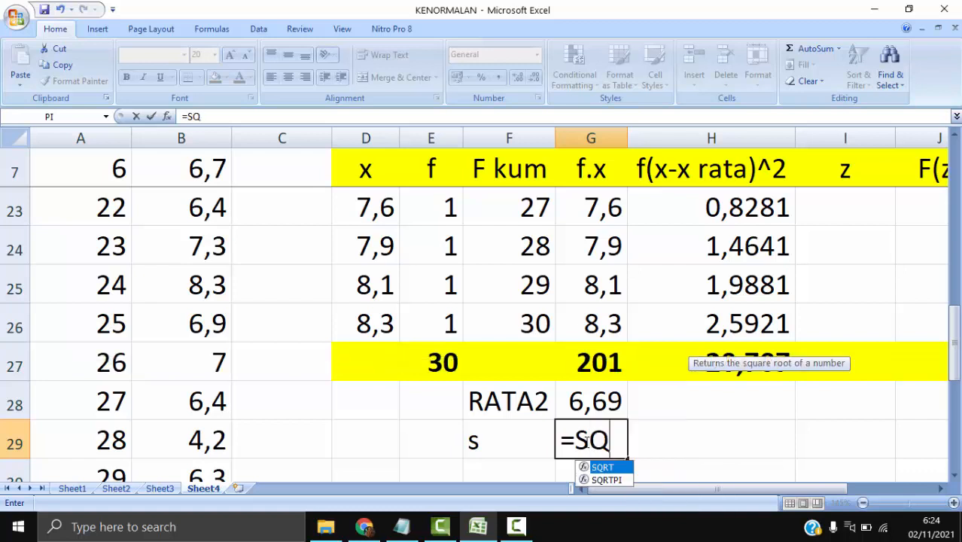
pyautogui.write('RT(')
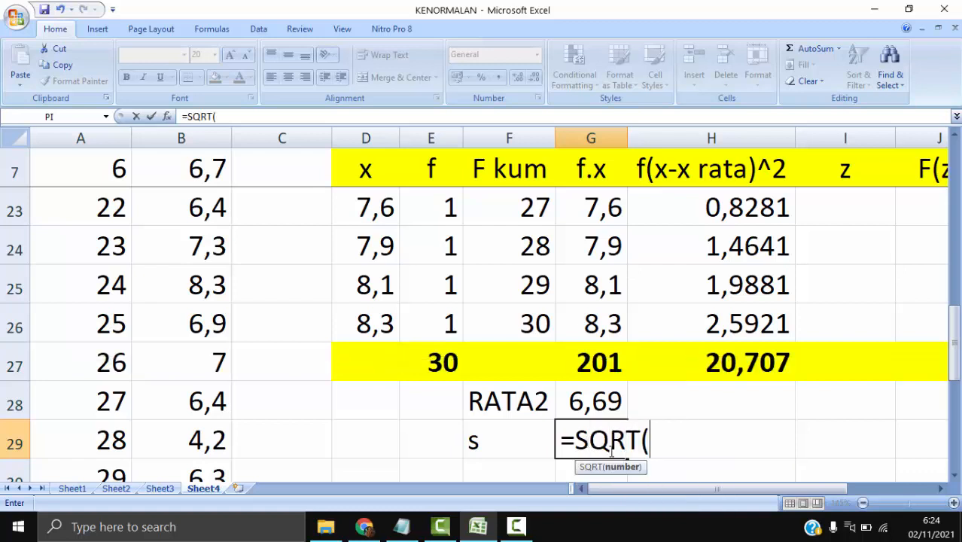
pyautogui.click(748, 363)
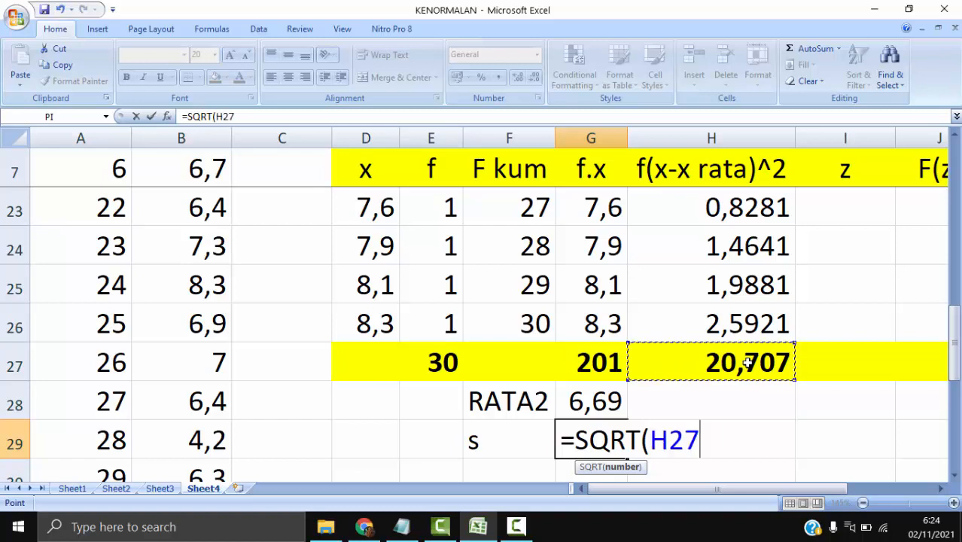
pyautogui.write('/29')
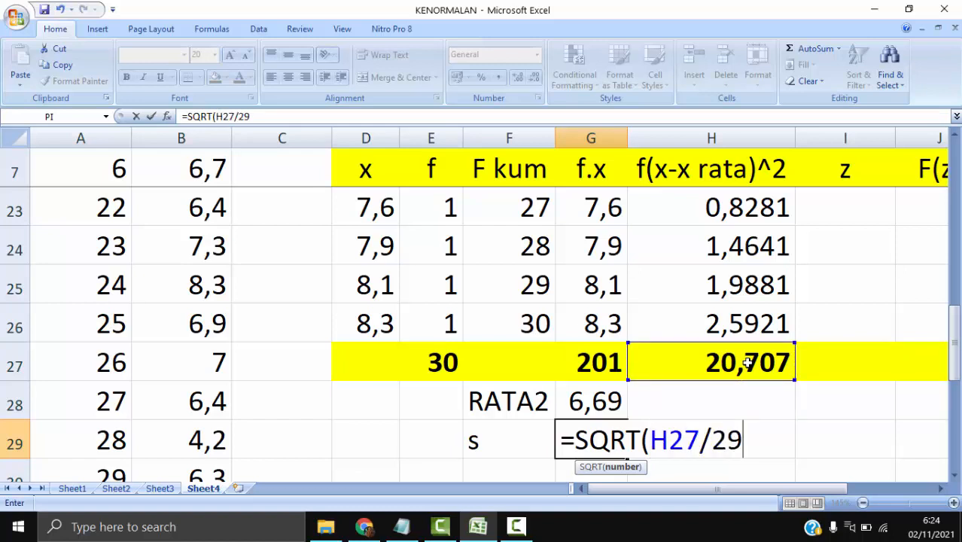
pyautogui.write(')')
pyautogui.press('Return')
pyautogui.press('Up')
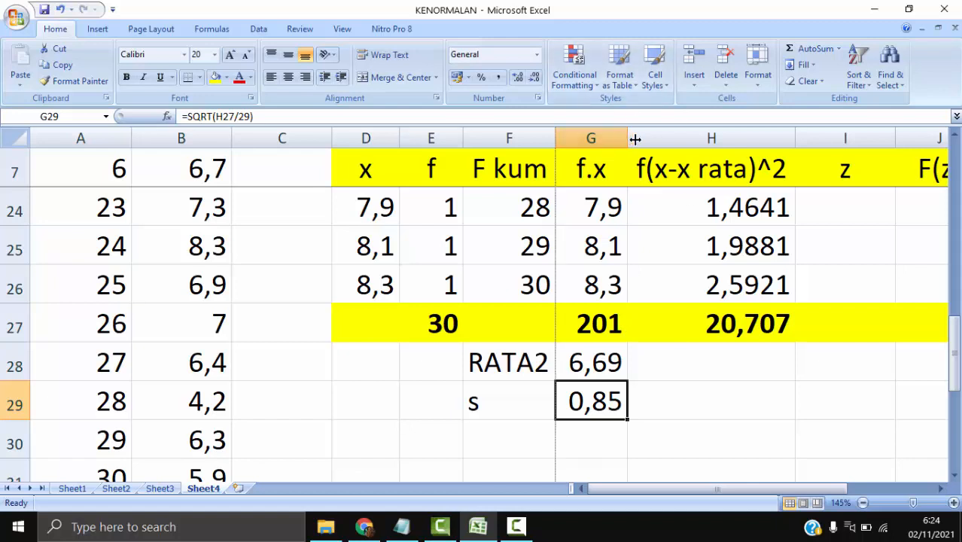
# - Widen column G slightly so the total and standard deviation display more decimals
pyautogui.moveTo(628, 138); pyautogui.dragTo(648, 139)
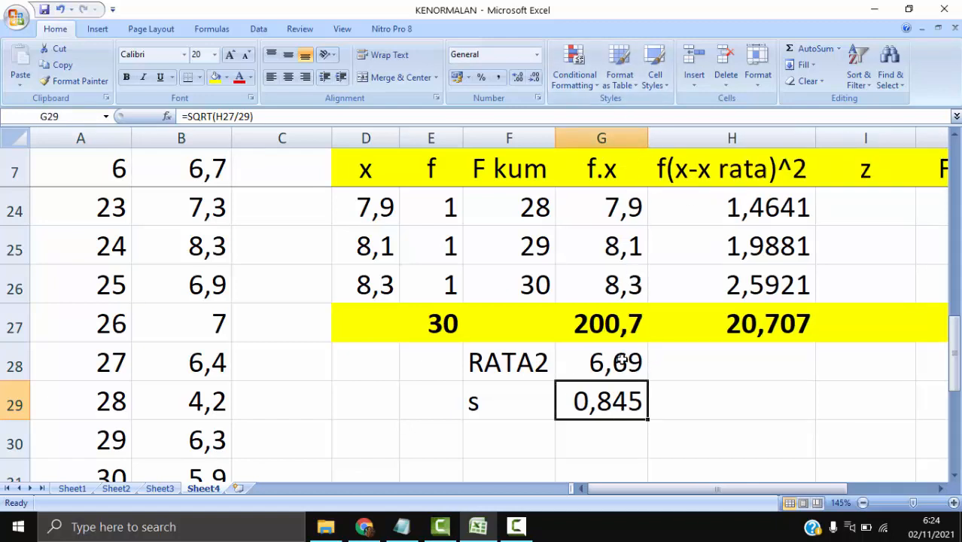
pyautogui.moveTo(648, 131); pyautogui.dragTo(643, 131)
pyautogui.scroll(5, 847, 271)
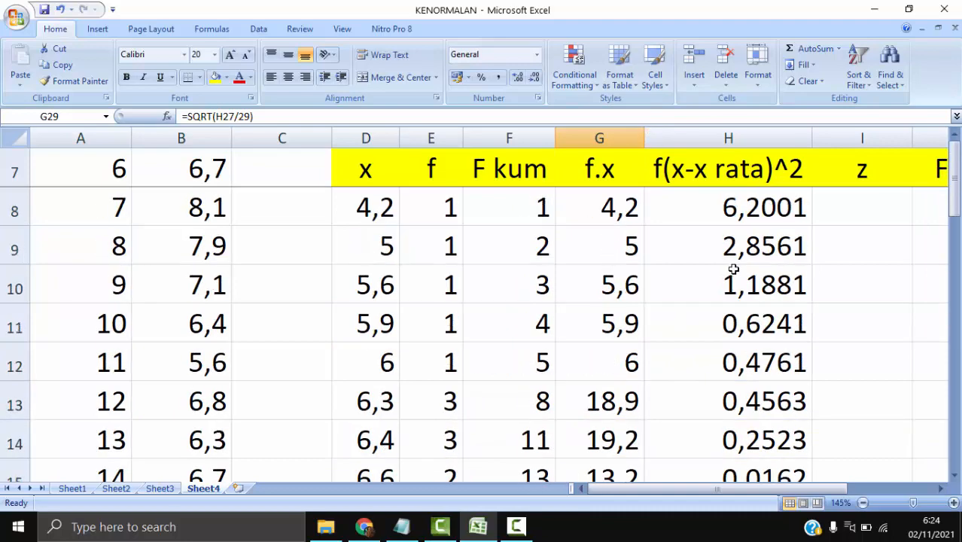
# - Write the z-score formula =(D8-G28)/G29 in I8
pyautogui.click(939, 488)
pyautogui.click(940, 489)
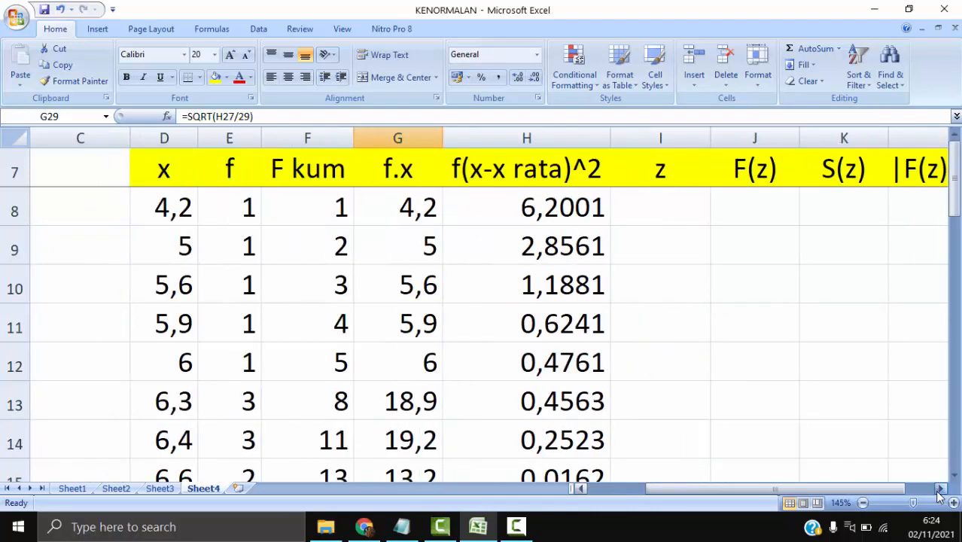
pyautogui.click(940, 489)
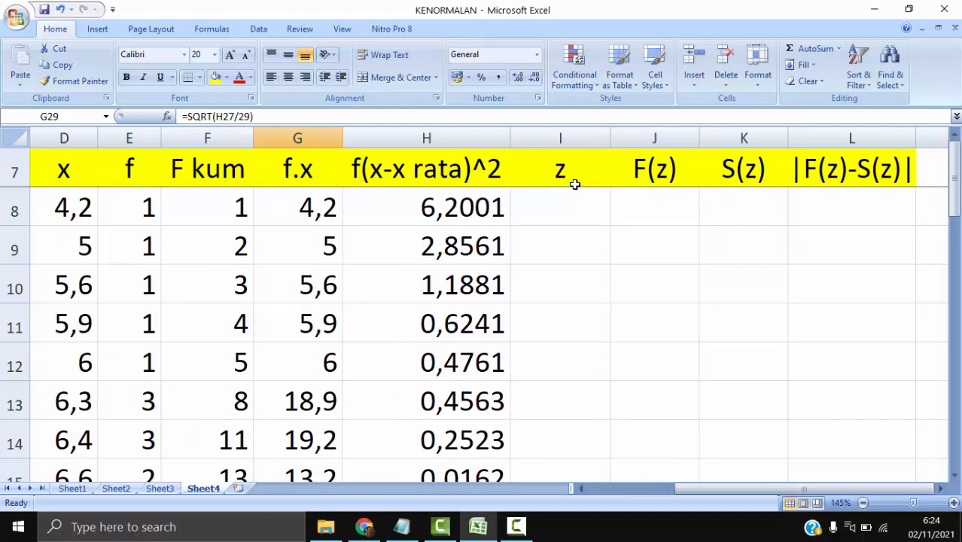
pyautogui.click(571, 203)
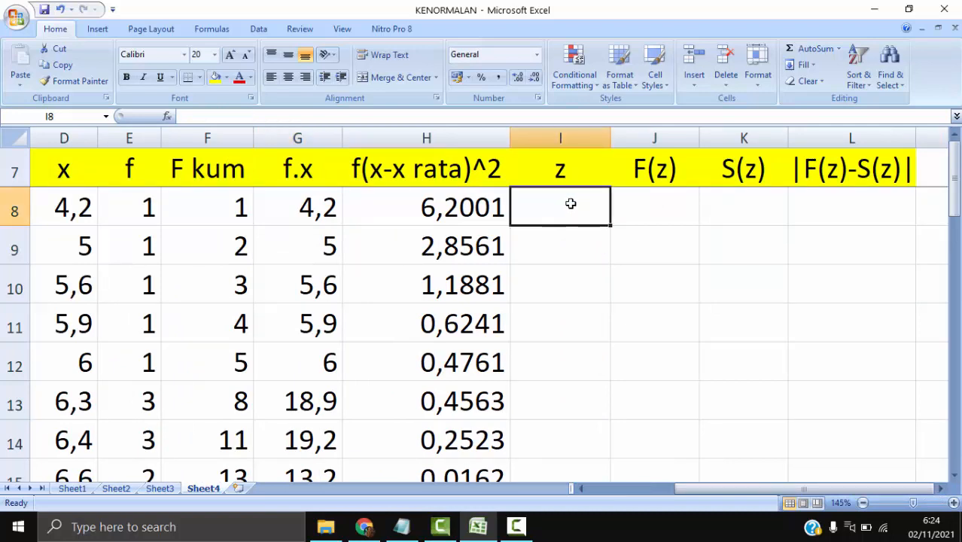
pyautogui.click(47, 167)
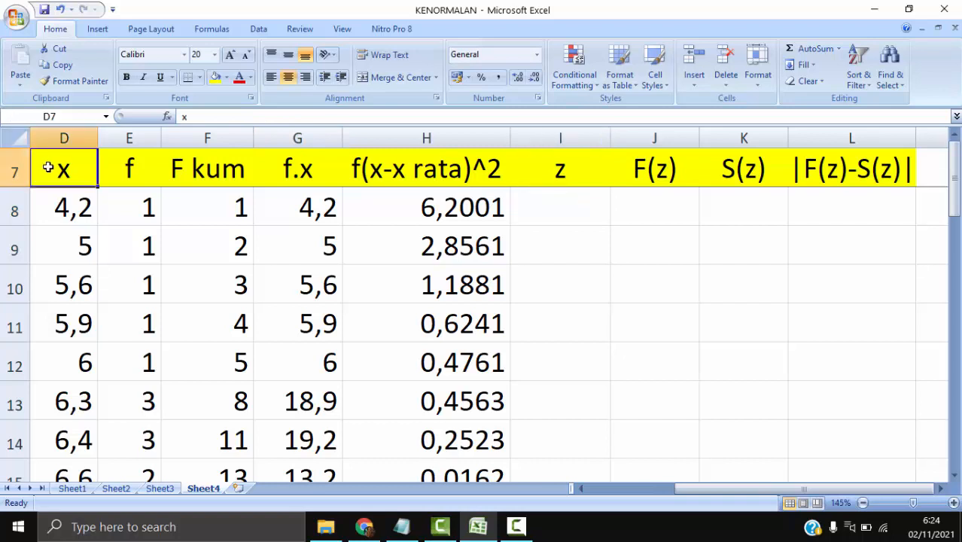
pyautogui.click(547, 196)
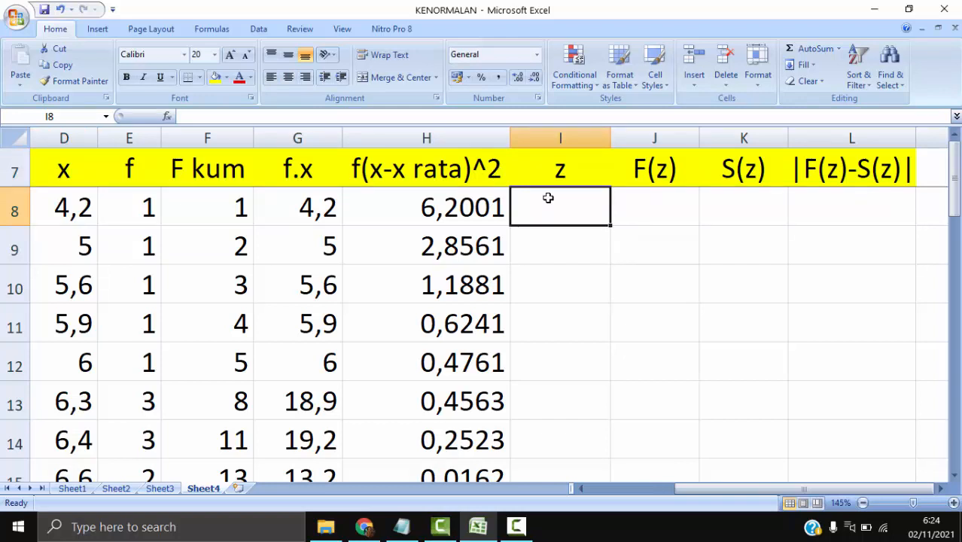
pyautogui.write('=')
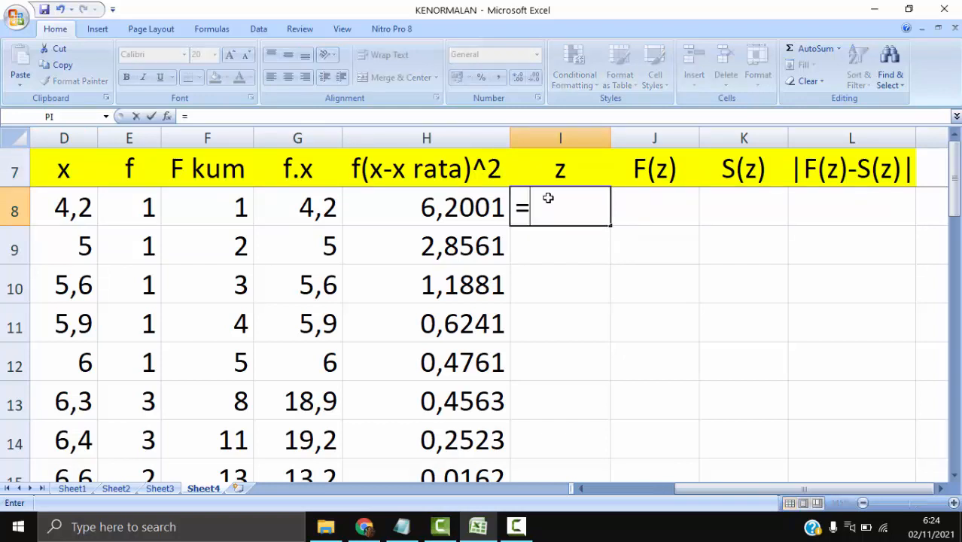
pyautogui.write('(')
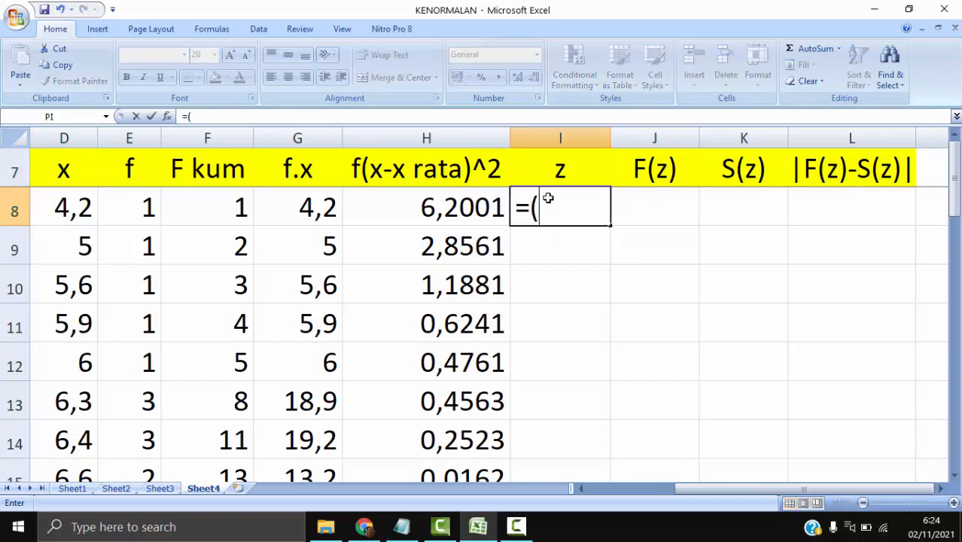
pyautogui.click(96, 210)
pyautogui.write('-')
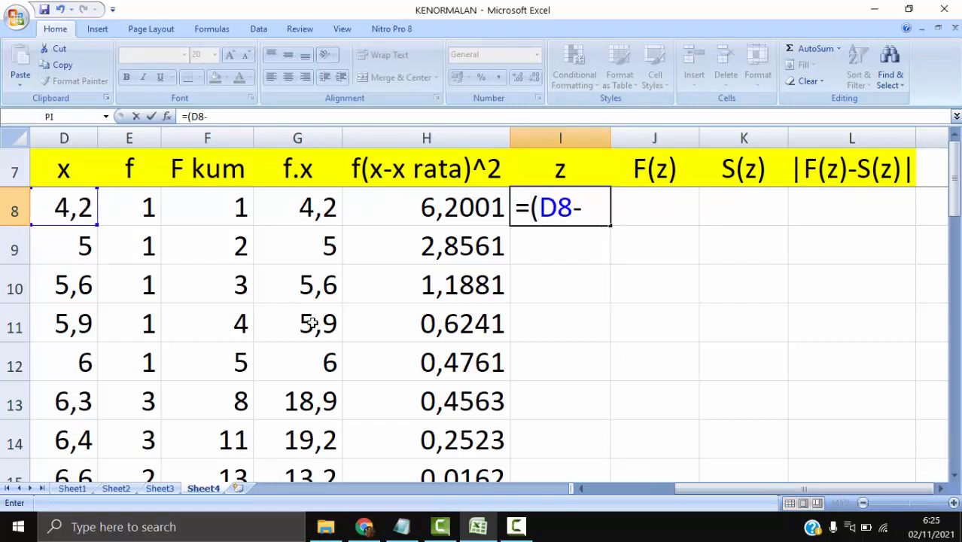
pyautogui.scroll(-3, 316, 325)
pyautogui.scroll(-2, 321, 330)
pyautogui.click(313, 399)
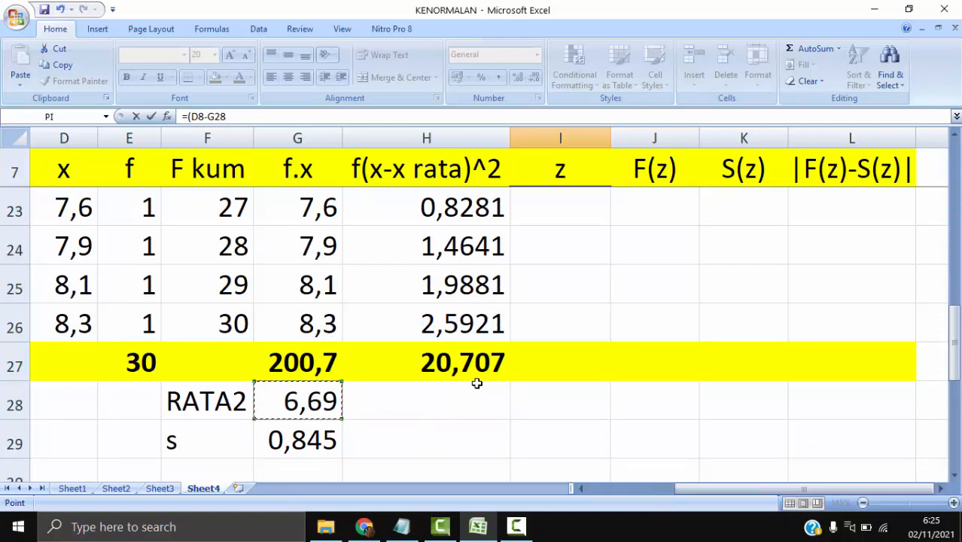
pyautogui.scroll(5, 478, 382)
pyautogui.write(')')
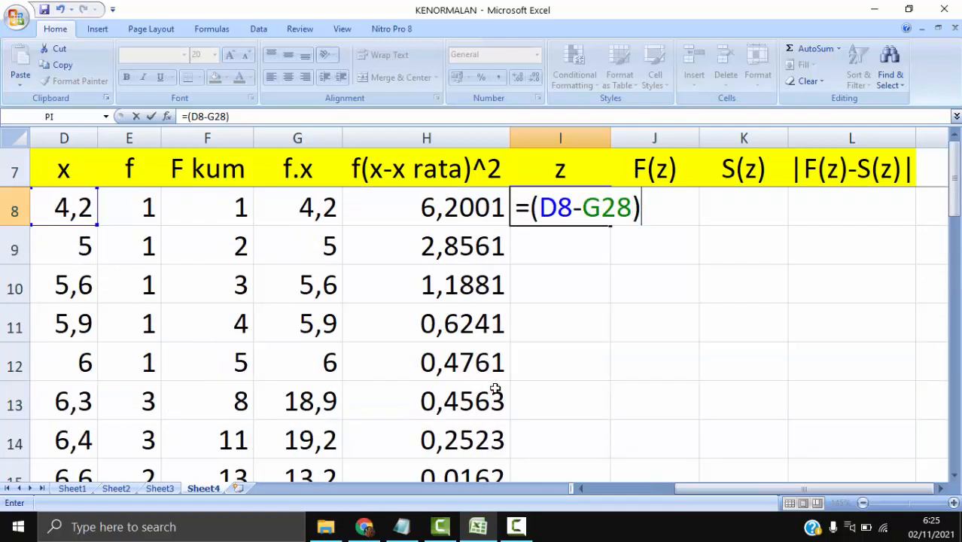
pyautogui.write('?')
pyautogui.press('BackSpace')
pyautogui.write('/')
pyautogui.scroll(-6, 493, 391)
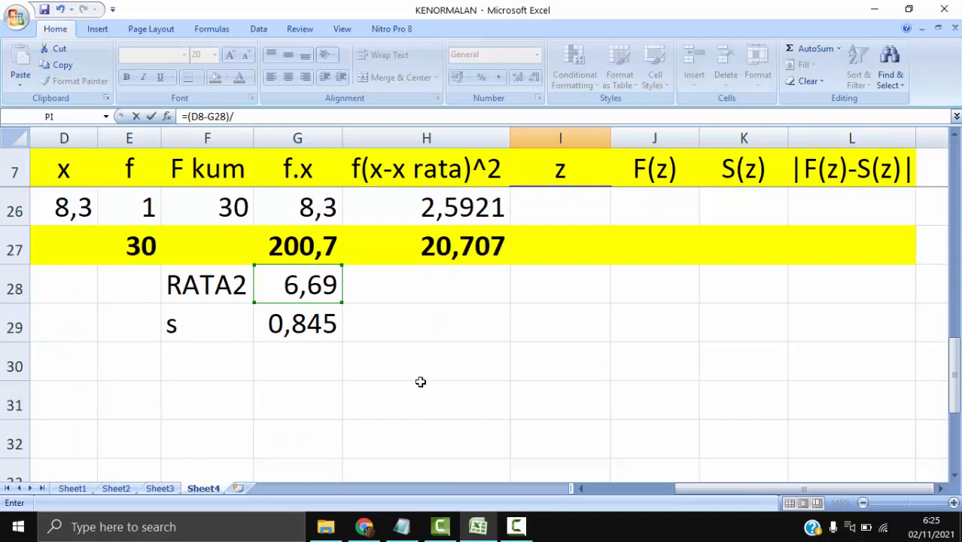
pyautogui.click(312, 326)
pyautogui.press('Return')
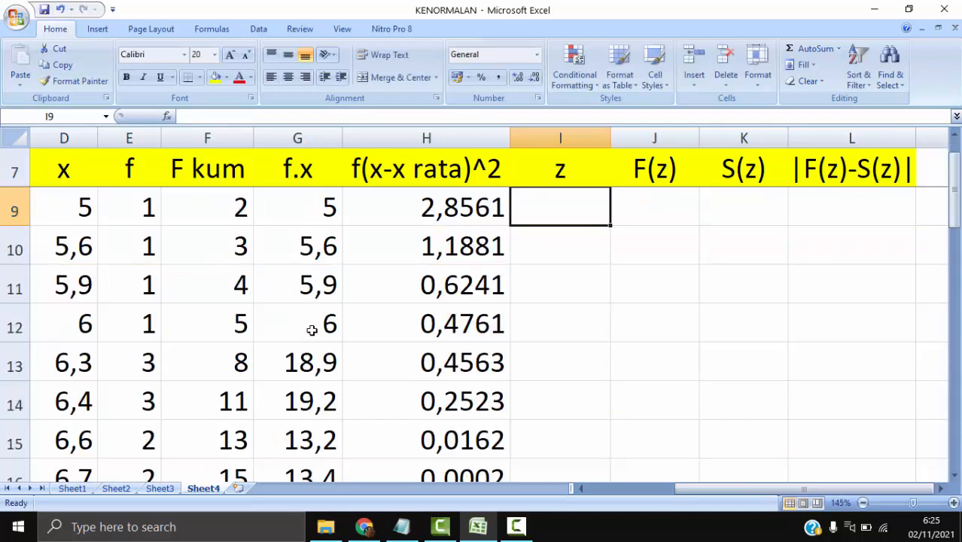
# - Lock the rows of the mean and standard deviation in I8, making the formula =(D8-G$28)/G$29
pyautogui.scroll(1, 312, 330)
pyautogui.click(581, 208)
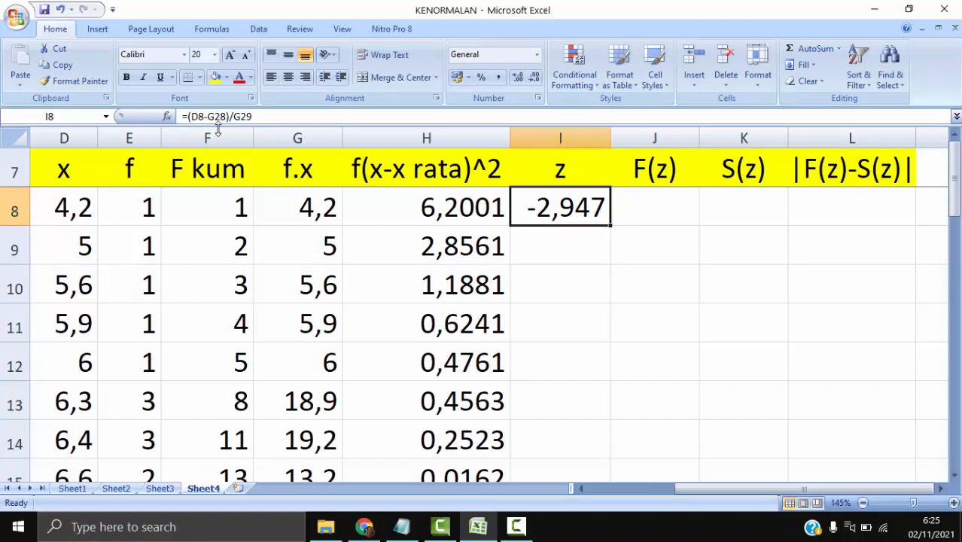
pyautogui.press('F2')
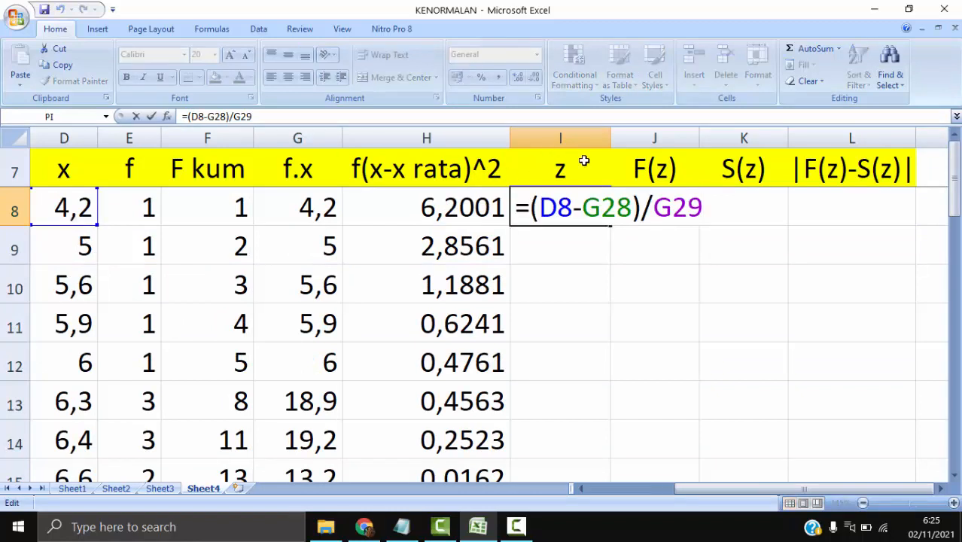
pyautogui.click(598, 208)
pyautogui.write('$')
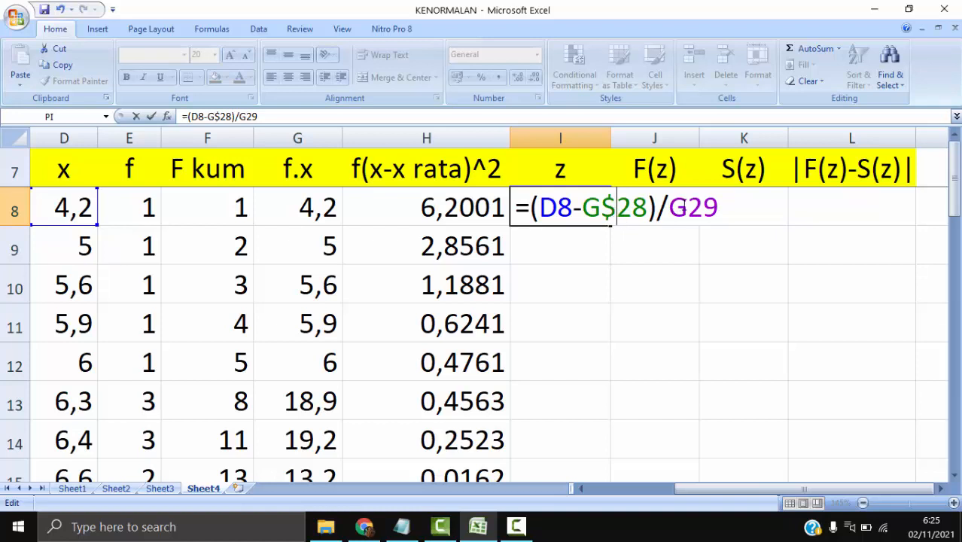
pyautogui.click(687, 208)
pyautogui.write('$')
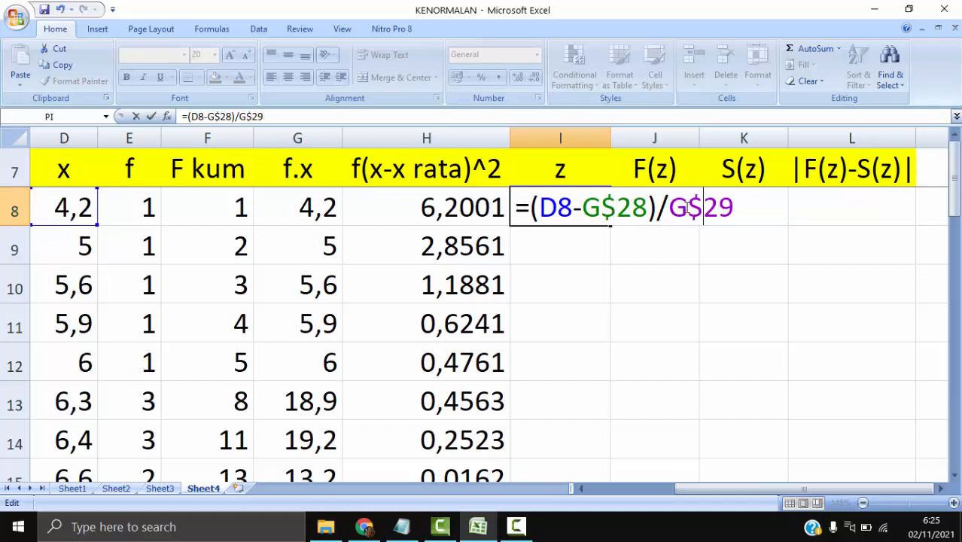
pyautogui.press('Return')
# - Fill the z formula from I8 down to I26
pyautogui.click(595, 197)
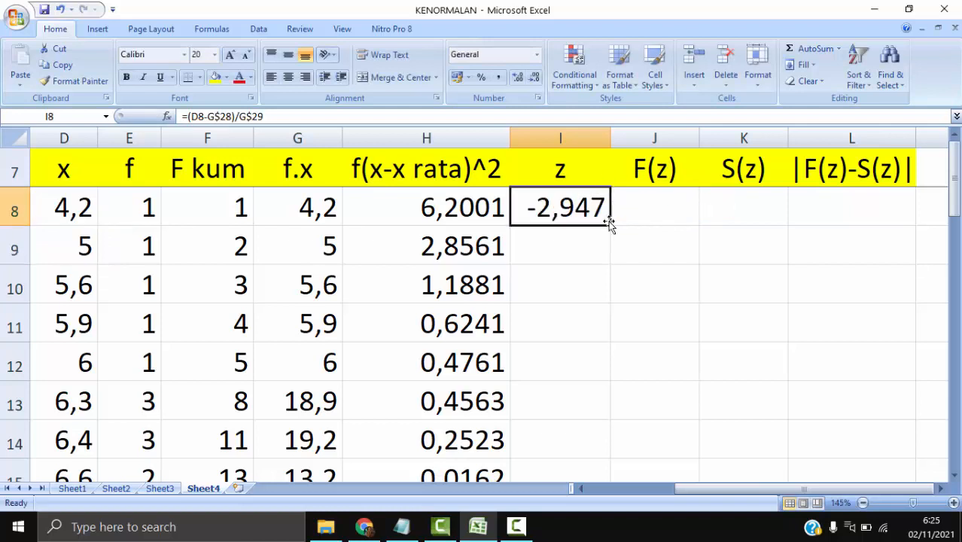
pyautogui.moveTo(610, 225); pyautogui.dragTo(587, 351)
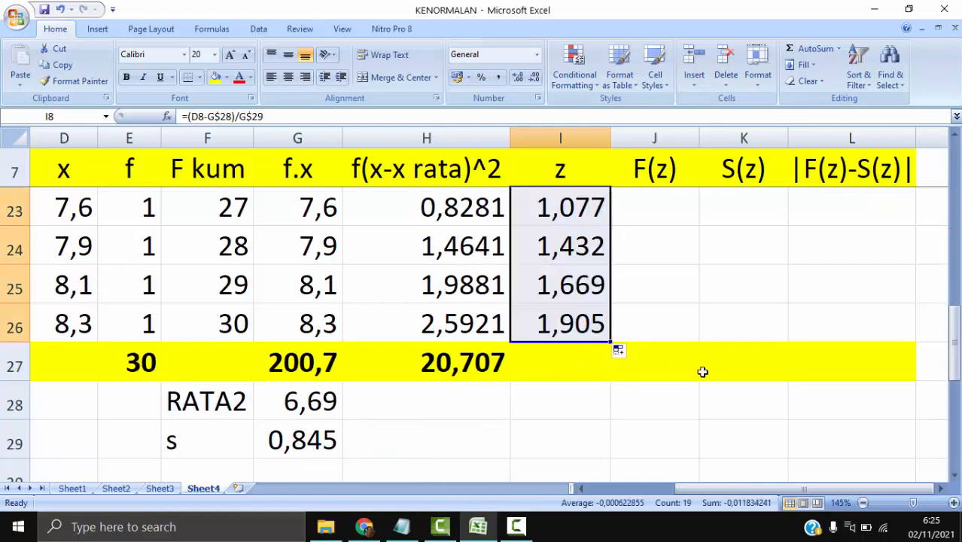
pyautogui.scroll(1, 703, 370)
pyautogui.scroll(4, 703, 370)
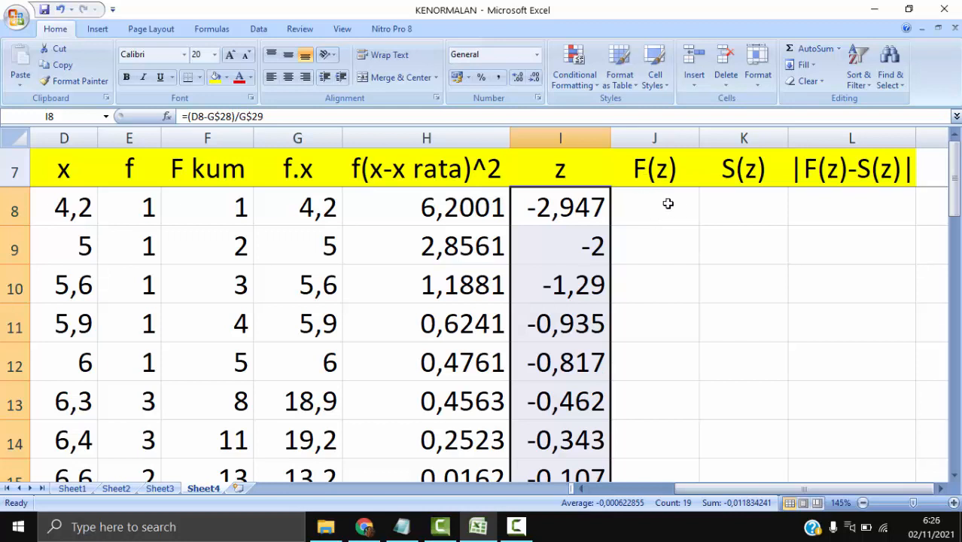
# - Enter the probability note p(Z <-2,947) in J8 under F(z)
pyautogui.click(644, 215)
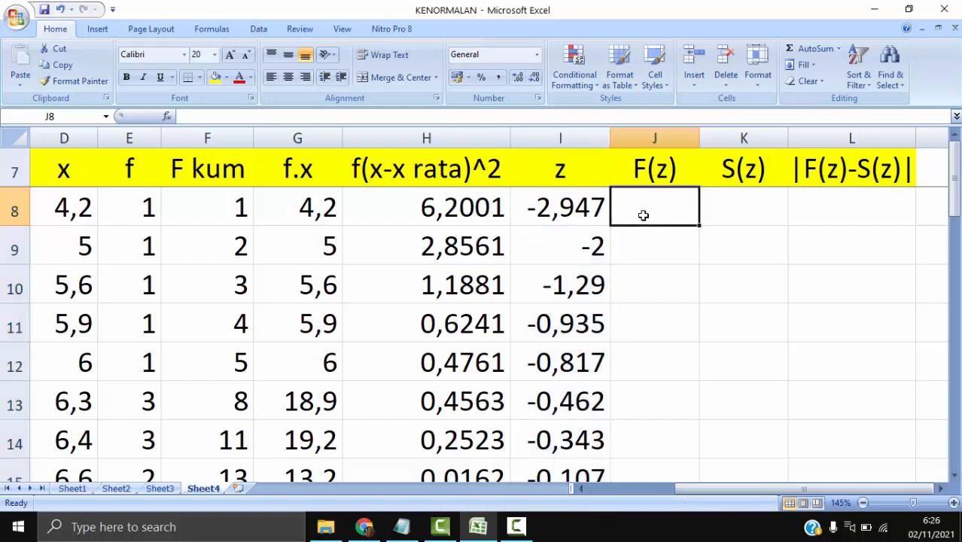
pyautogui.write('P')
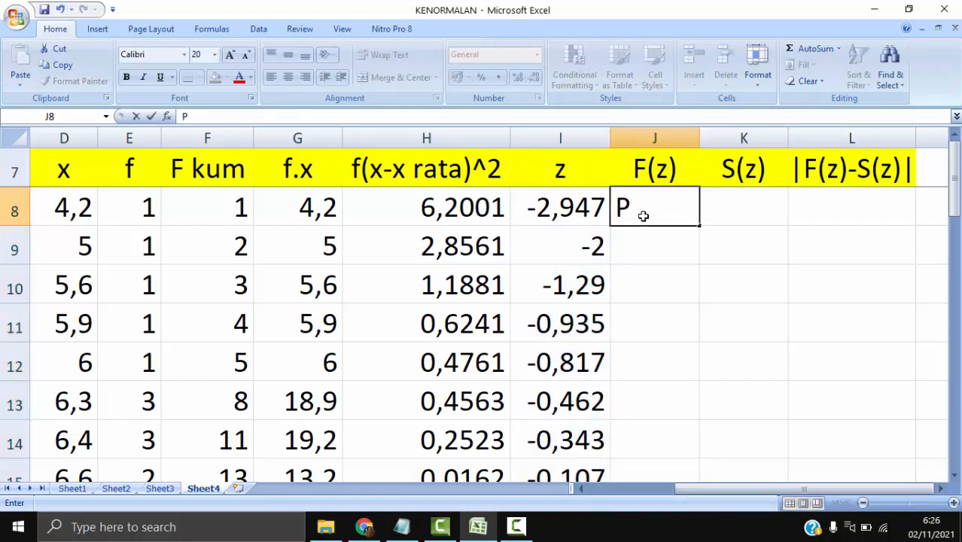
pyautogui.press('BackSpace')
pyautogui.write('p(Z ,')
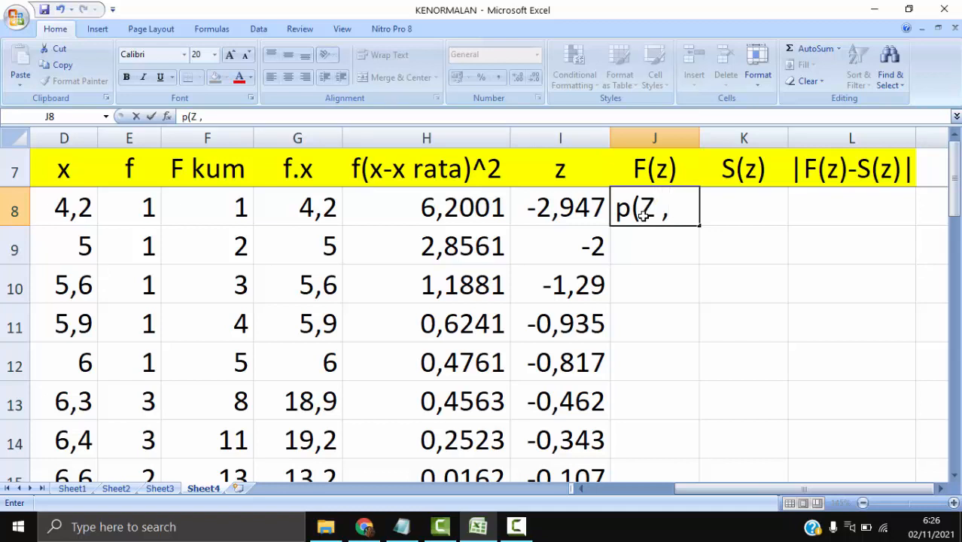
pyautogui.press('BackSpace')
pyautogui.press('BackSpace')
pyautogui.write('<-2,9')
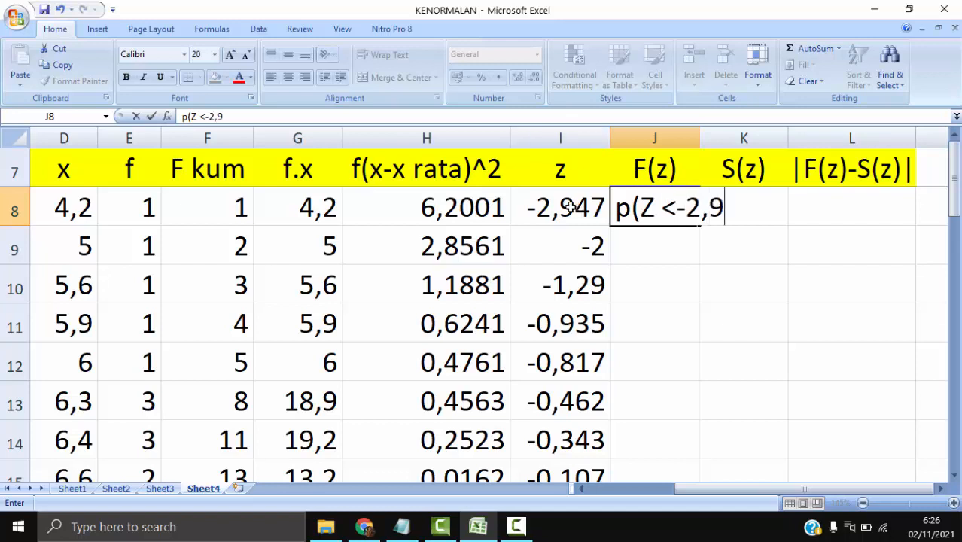
pyautogui.write('47')
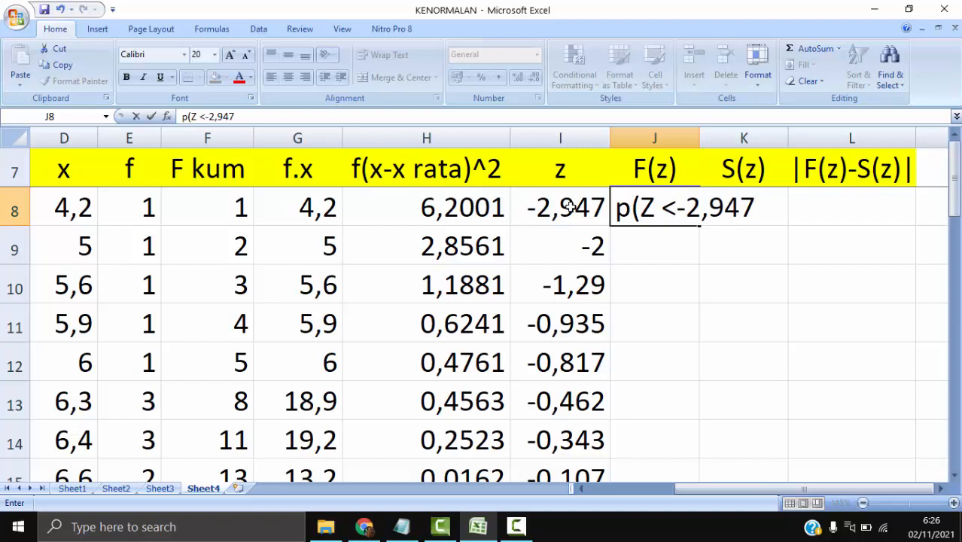
pyautogui.write(')')
pyautogui.press('Return')
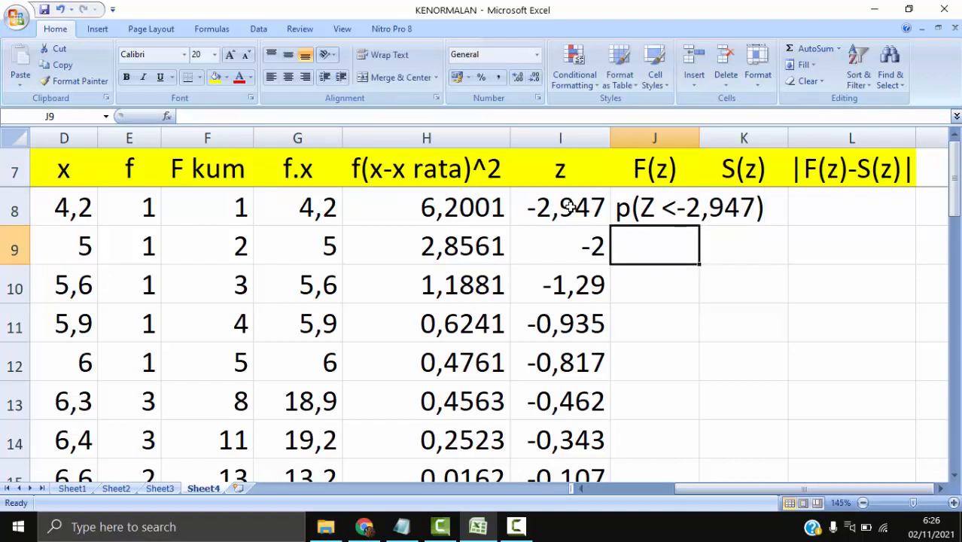
# - Enter the probability note p(Z <-2) in J9
pyautogui.write('p(Z <-2,947')
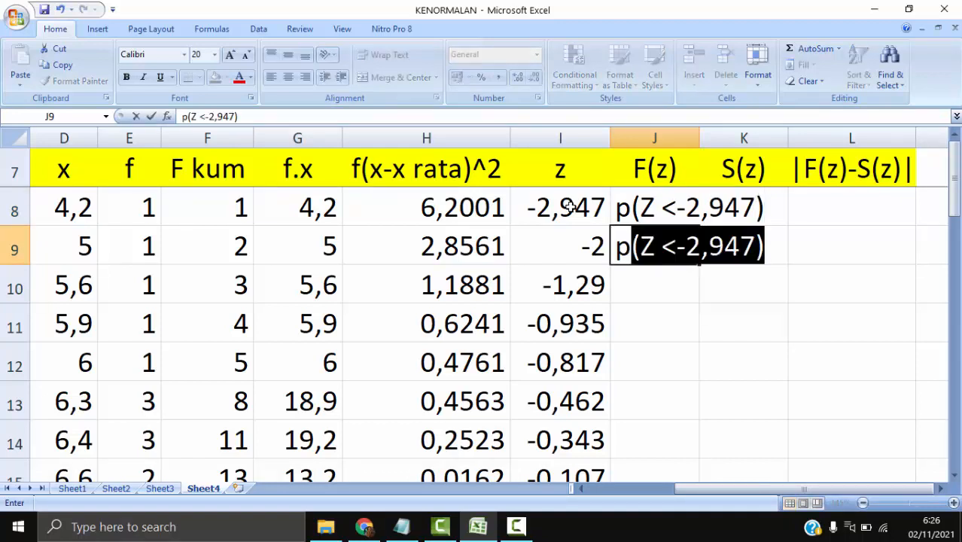
pyautogui.press('Tab')
pyautogui.hotkey('shift', 'Tab')
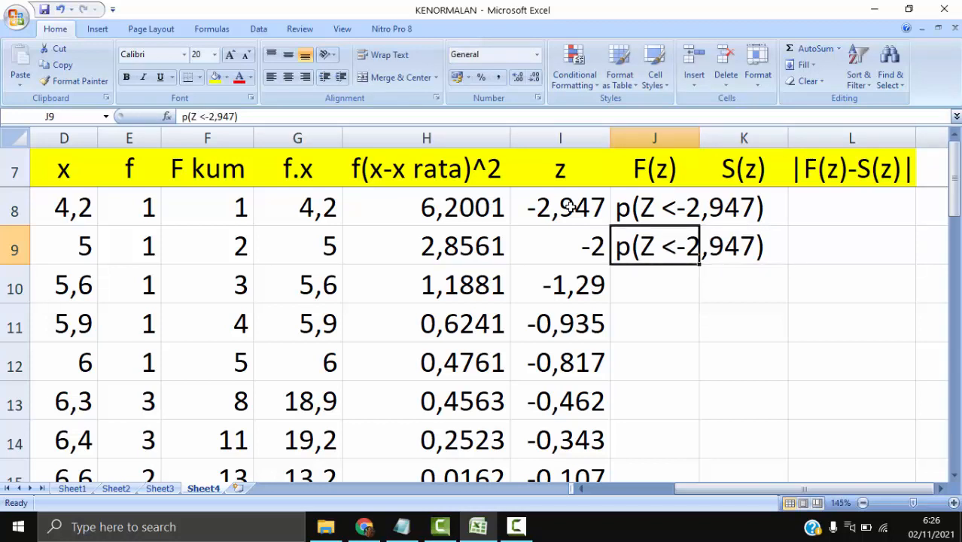
pyautogui.click(315, 113)
pyautogui.press('BackSpace')
pyautogui.press('BackSpace')
pyautogui.press('BackSpace')
pyautogui.press('BackSpace')
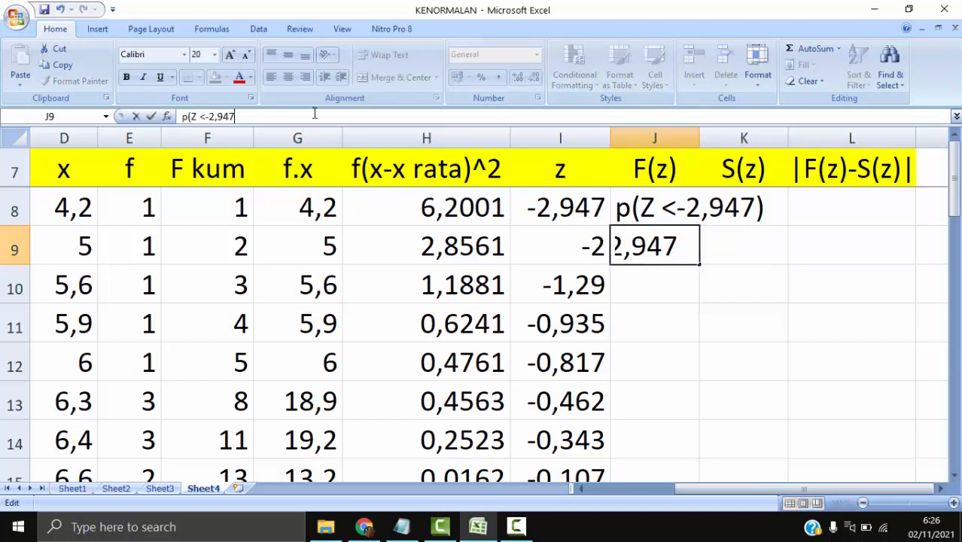
pyautogui.press('Return')
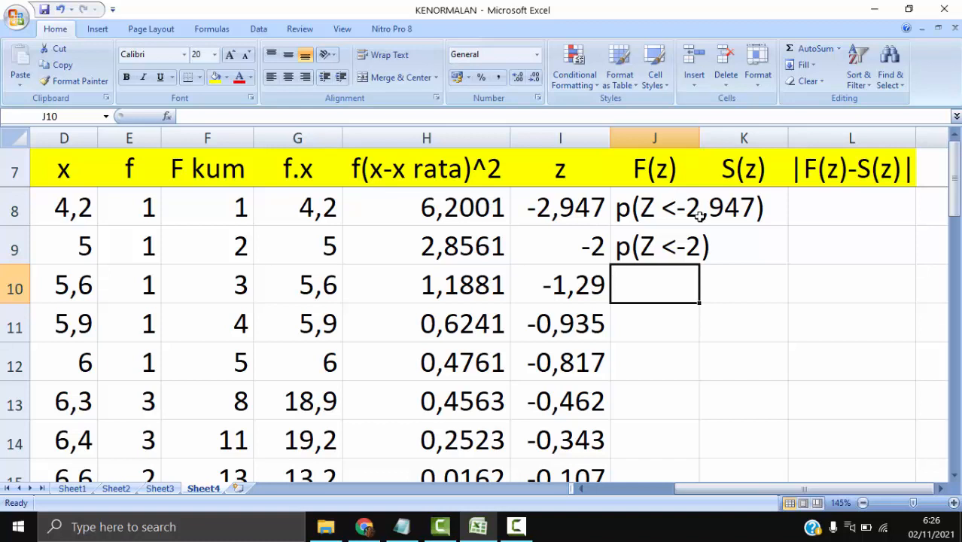
# - Clear the probability notes from J8 and J9
pyautogui.click(674, 213)
pyautogui.scroll(-4, 671, 330)
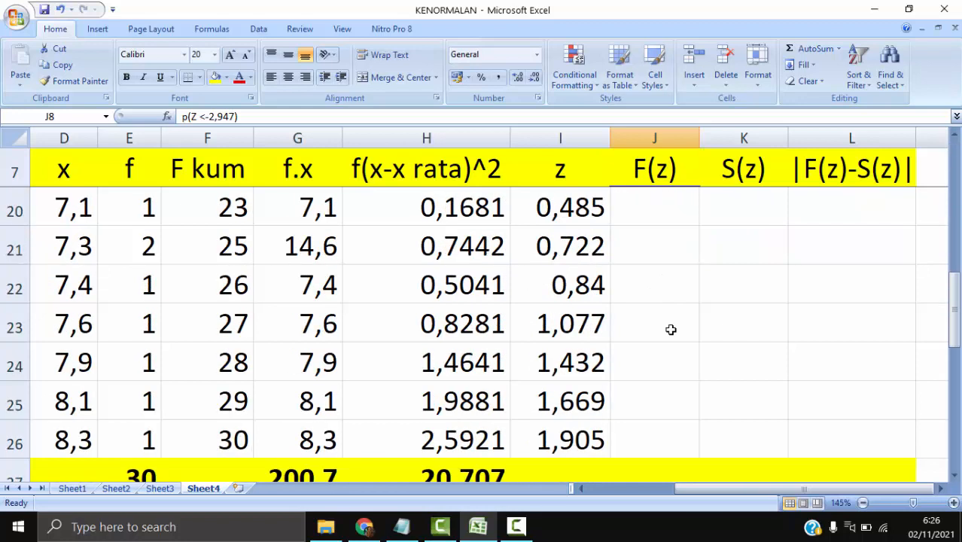
pyautogui.scroll(4, 671, 330)
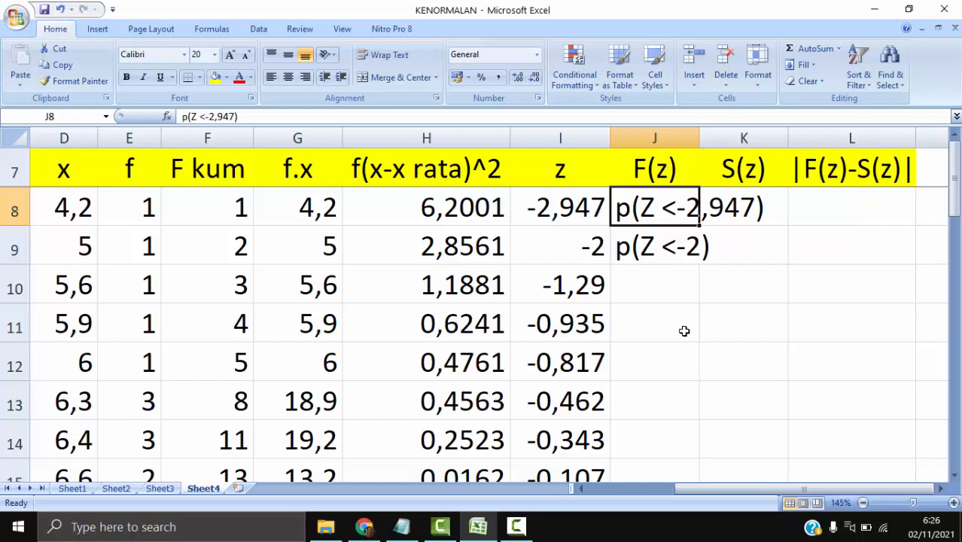
pyautogui.press('Delete')
pyautogui.press('Down')
pyautogui.press('Delete')
pyautogui.press('Up')
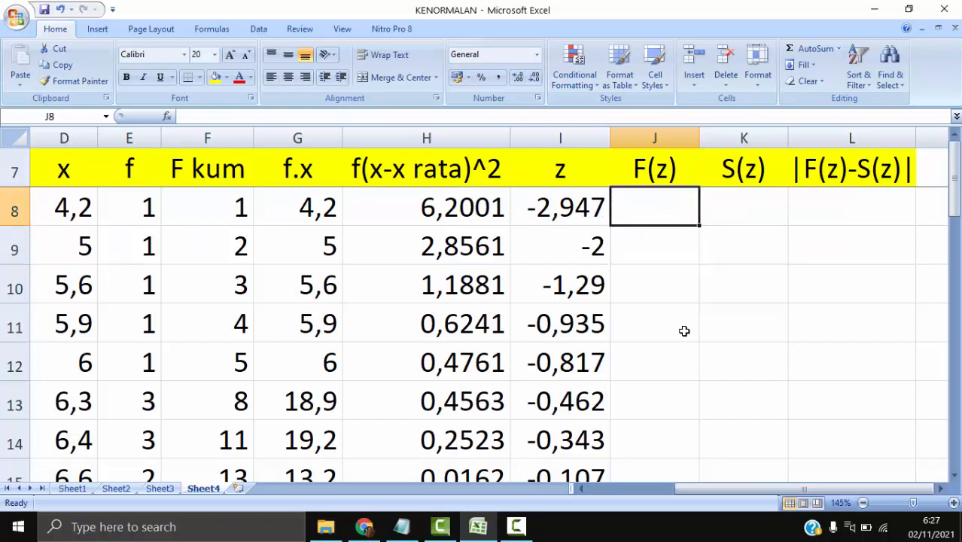
# - Calculate F(z) in J8 with =NORMSDIST(I8) and fill the formula down to J26
pyautogui.write('=N')
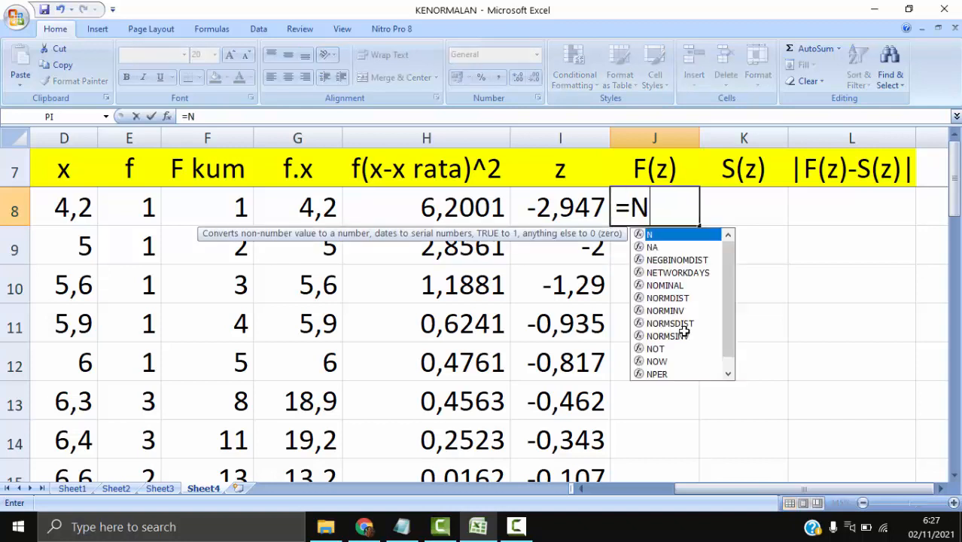
pyautogui.write('ORMSD')
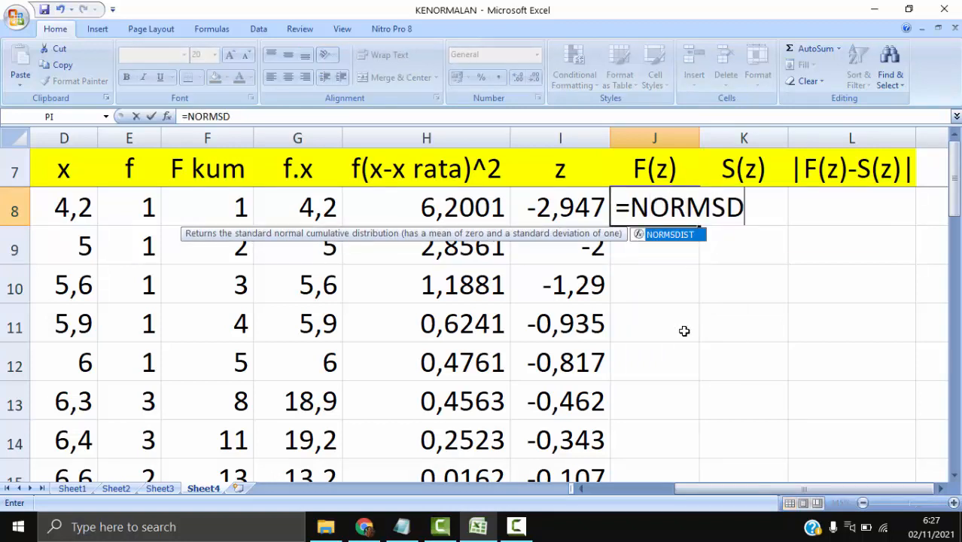
pyautogui.write('IST(')
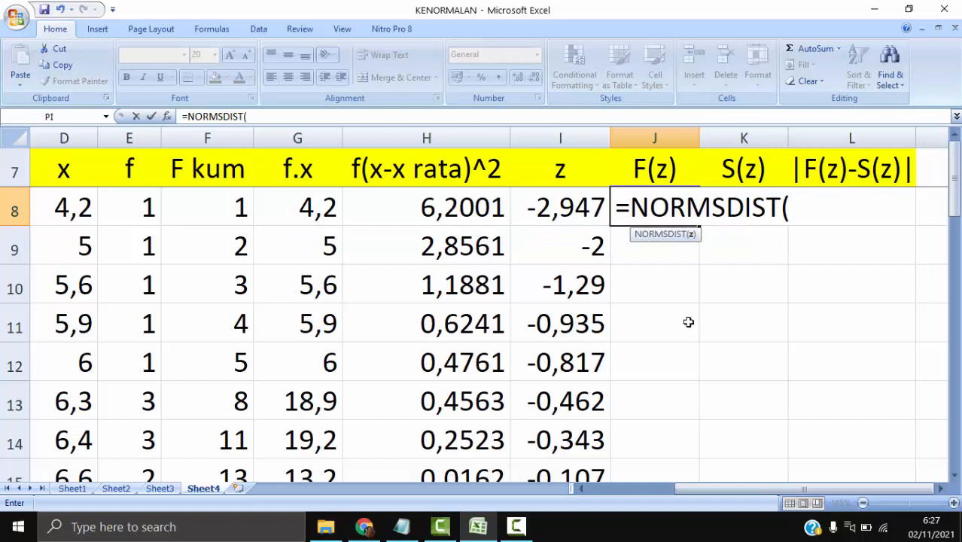
pyautogui.click(570, 211)
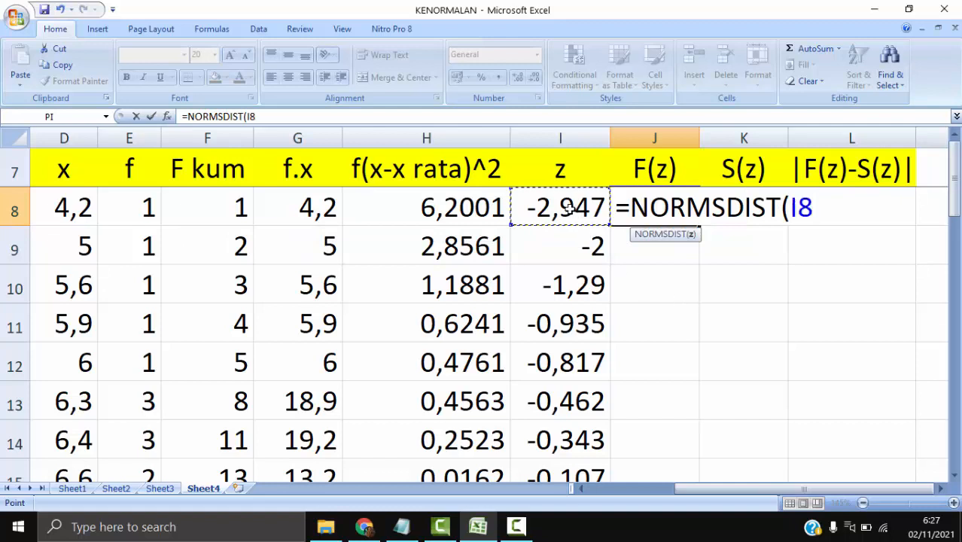
pyautogui.write(')')
pyautogui.press('Return')
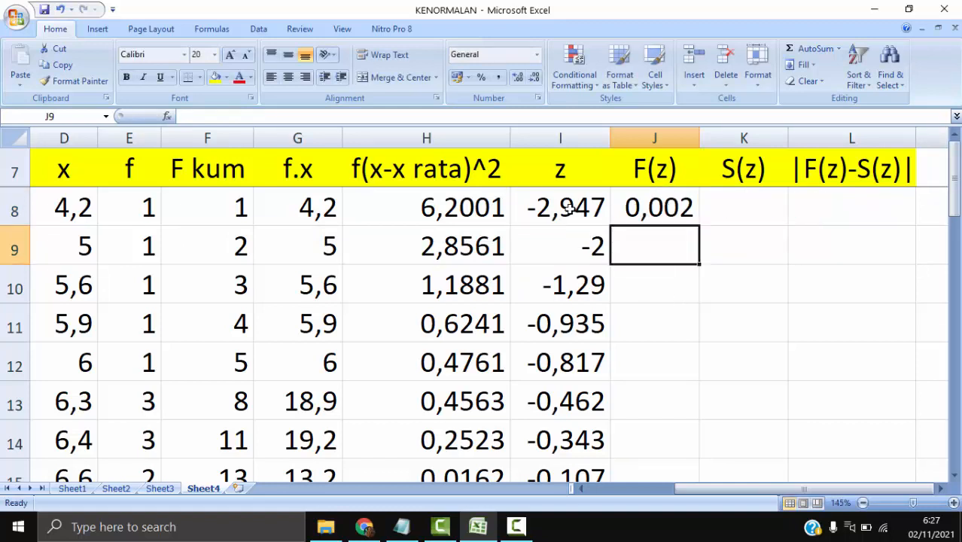
pyautogui.press('Up')
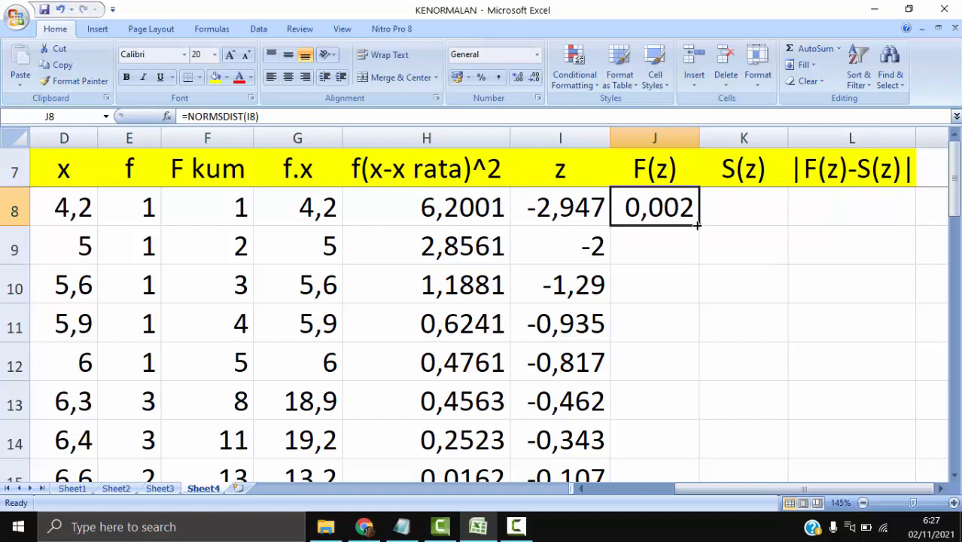
pyautogui.moveTo(698, 226); pyautogui.dragTo(669, 389)
# - Examine the cumulative frequencies in F8:F26 and the x values as the basis for S(z)
pyautogui.scroll(5, 742, 388)
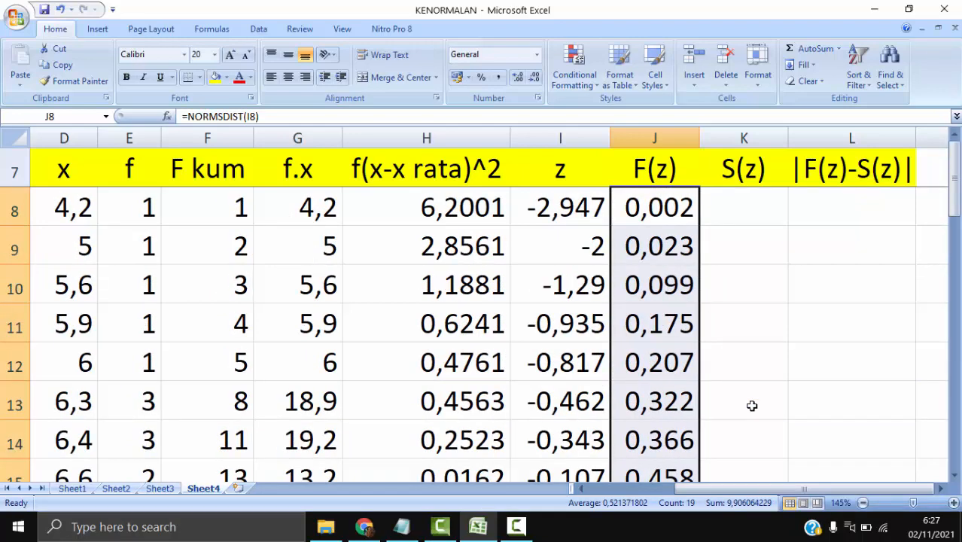
pyautogui.click(732, 198)
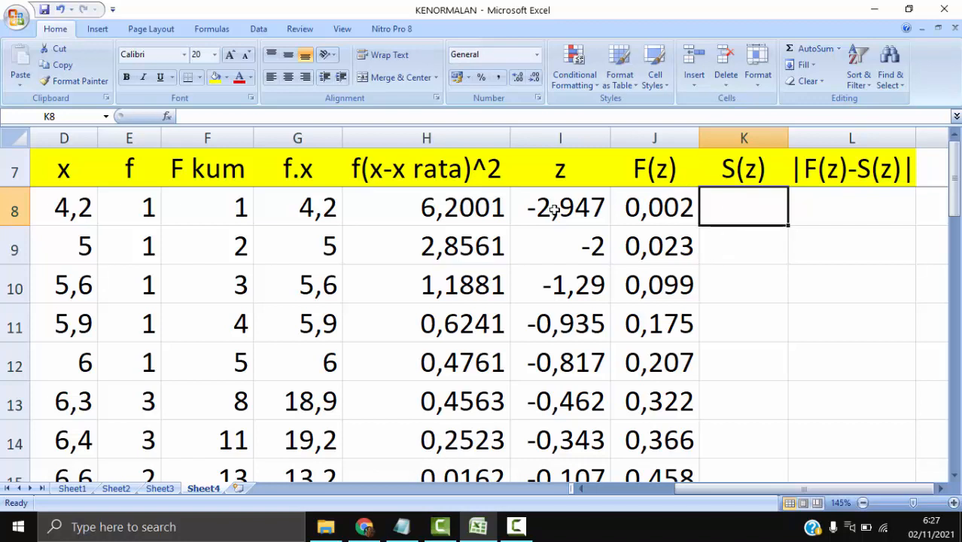
pyautogui.click(225, 202)
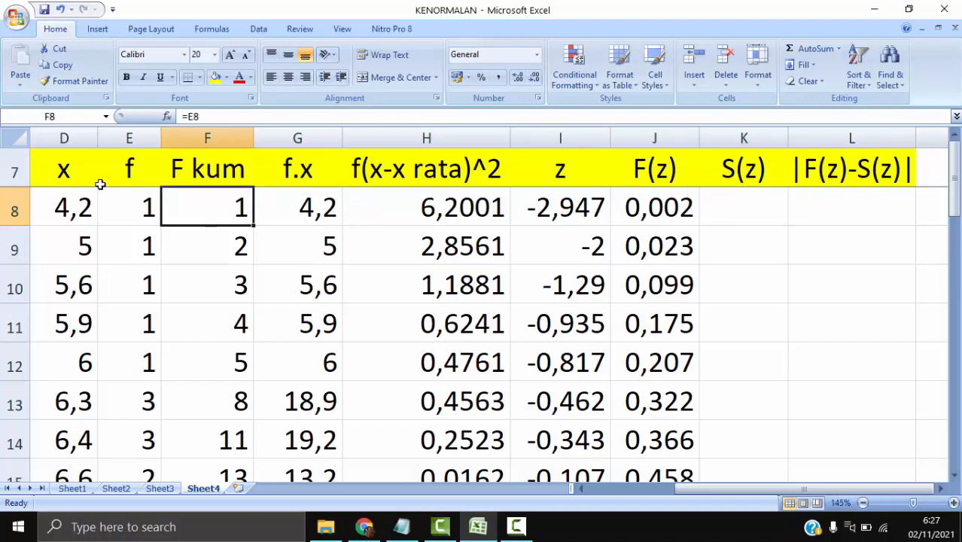
pyautogui.click(68, 203)
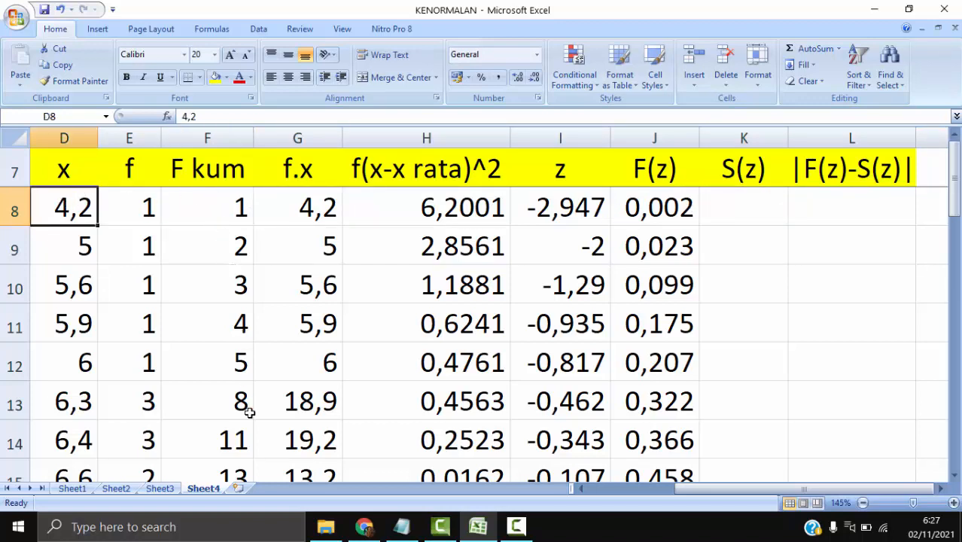
pyautogui.click(740, 164)
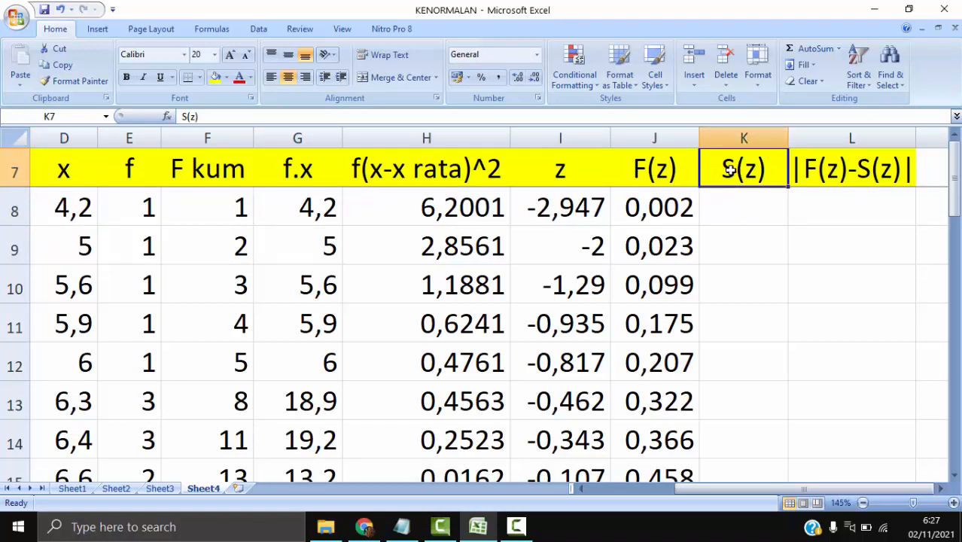
pyautogui.click(223, 207)
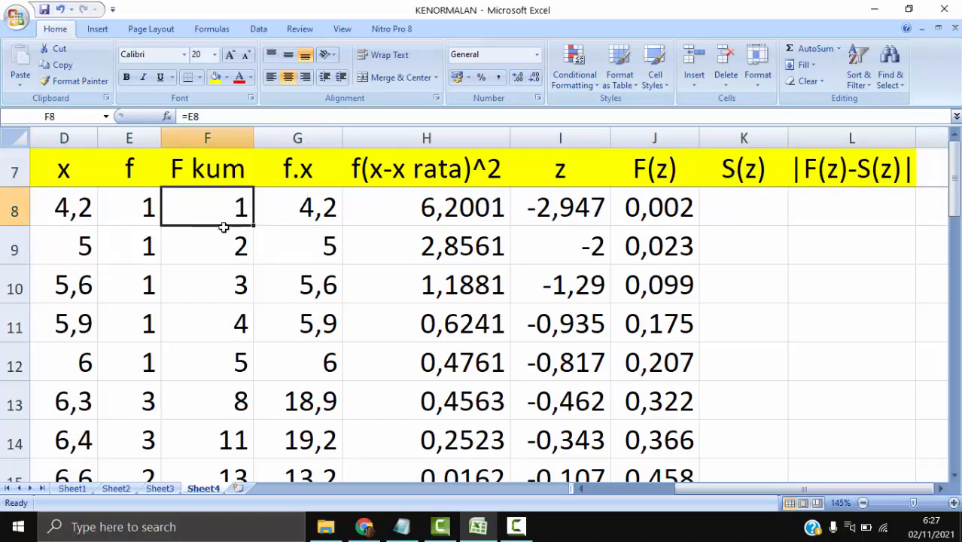
pyautogui.moveTo(223, 227); pyautogui.dragTo(210, 359)
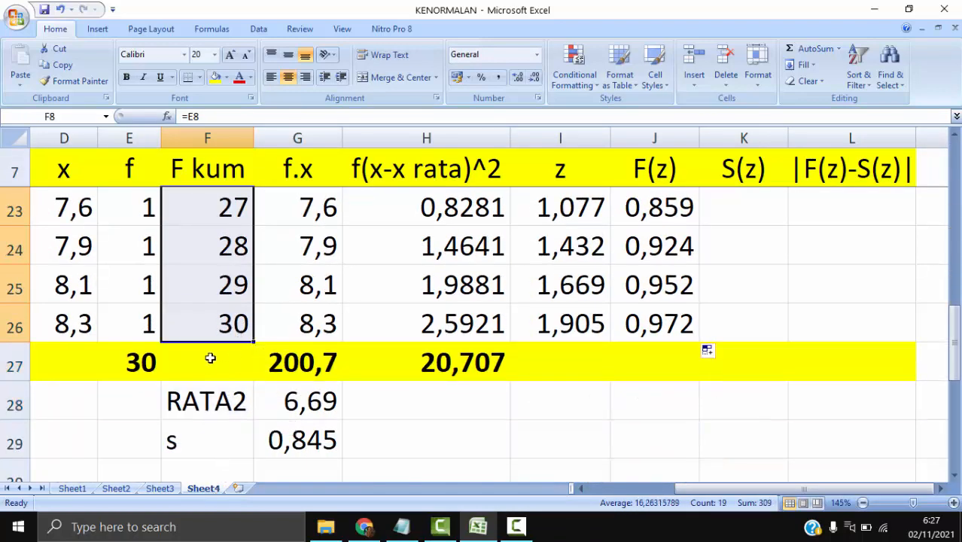
pyautogui.scroll(5, 191, 360)
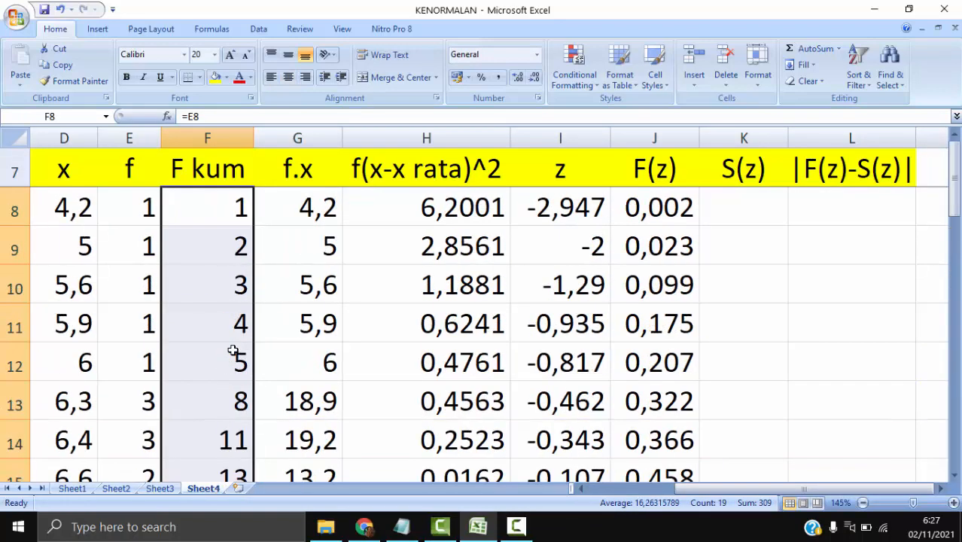
# - Calculate S(z) in K8 with =F8/30 and fill the formula down to K26
pyautogui.click(745, 205)
pyautogui.write('=')
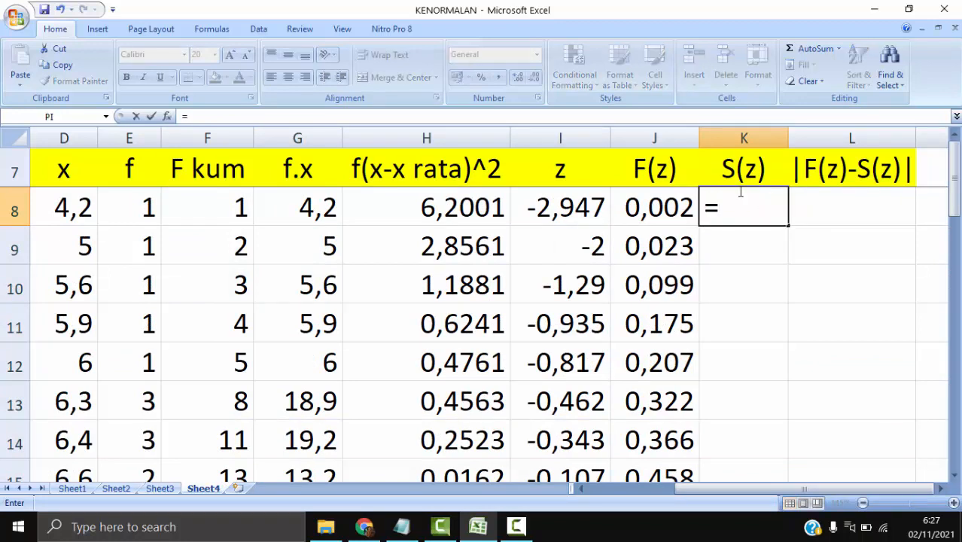
pyautogui.click(245, 206)
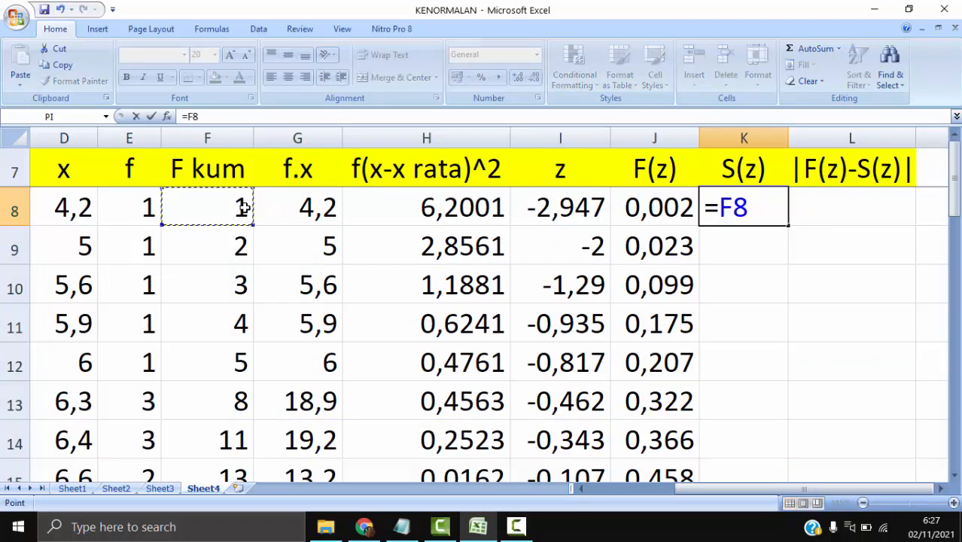
pyautogui.write('/30')
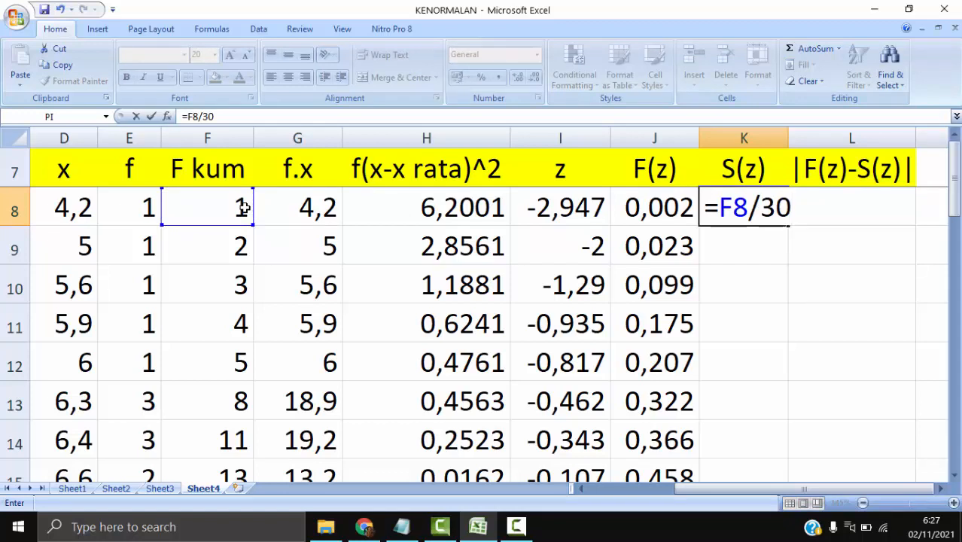
pyautogui.press('Return')
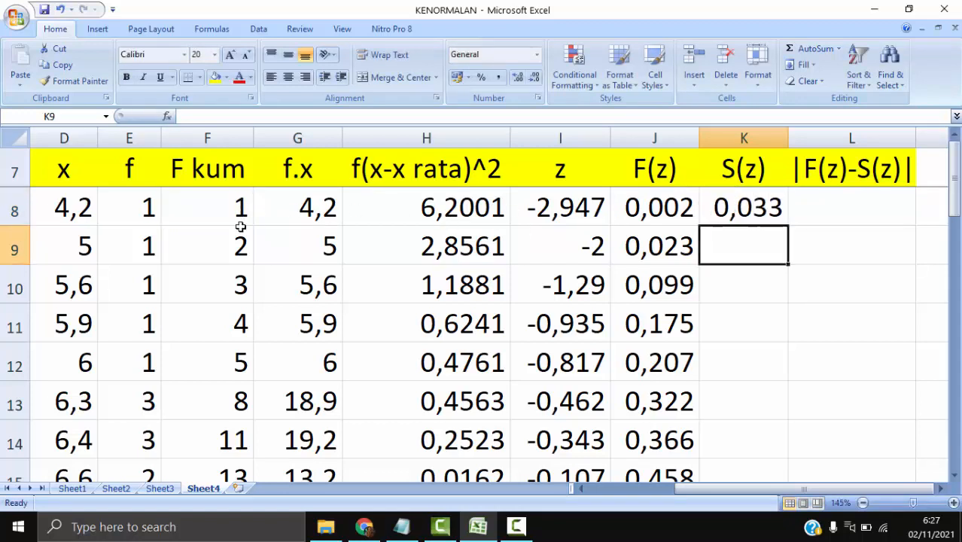
pyautogui.click(766, 214)
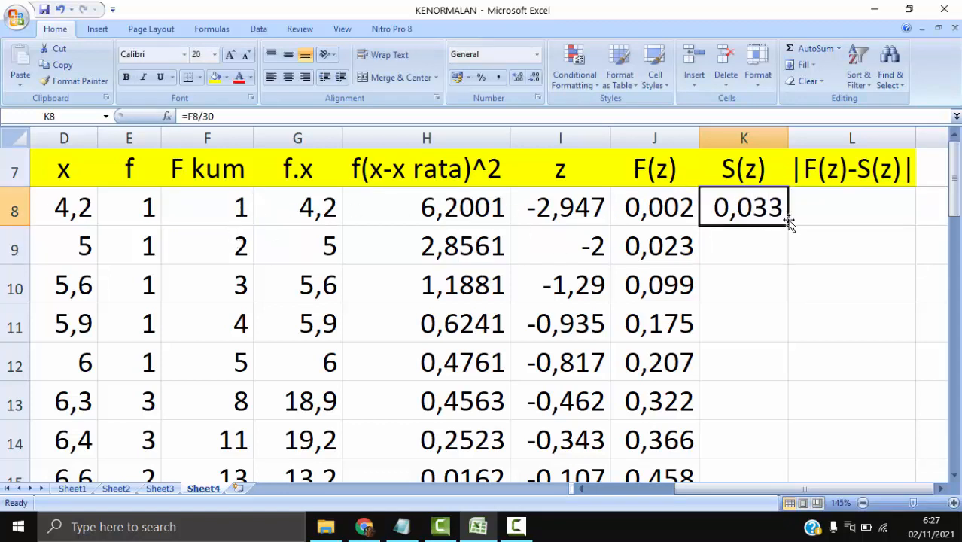
pyautogui.moveTo(786, 224); pyautogui.dragTo(763, 347)
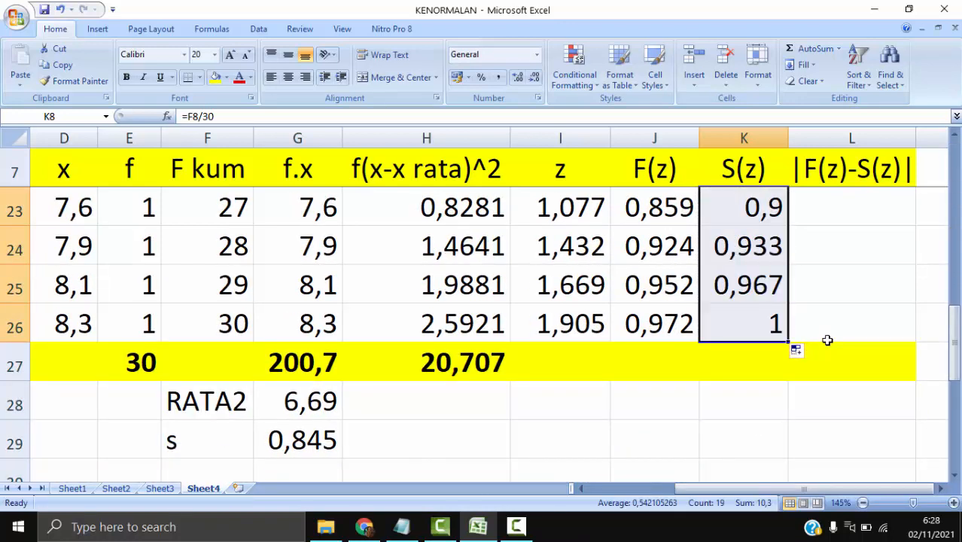
# - Calculate |F(z)-S(z)| in L8 with =ABS(J8-K8) and fill the formula down to L26
pyautogui.scroll(5, 826, 340)
pyautogui.click(832, 197)
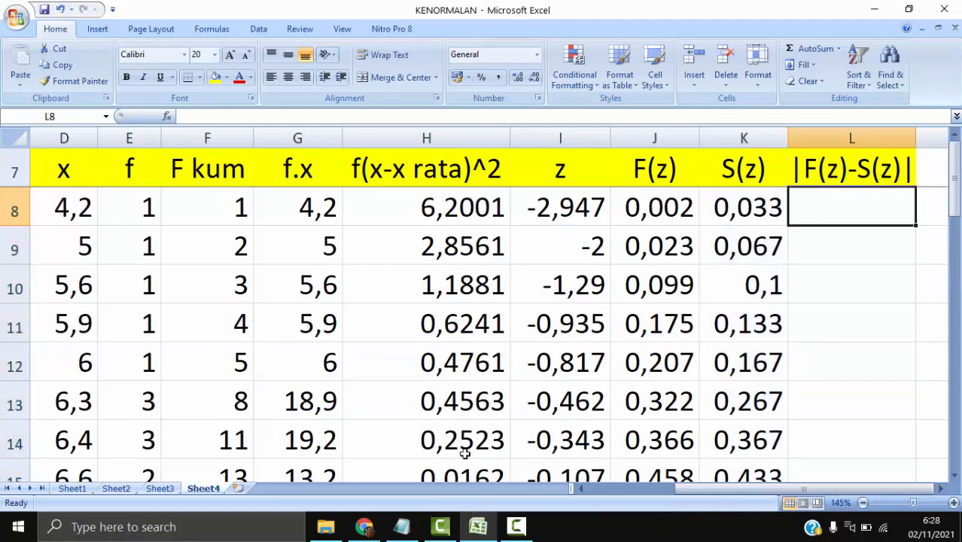
pyautogui.write('=AB')
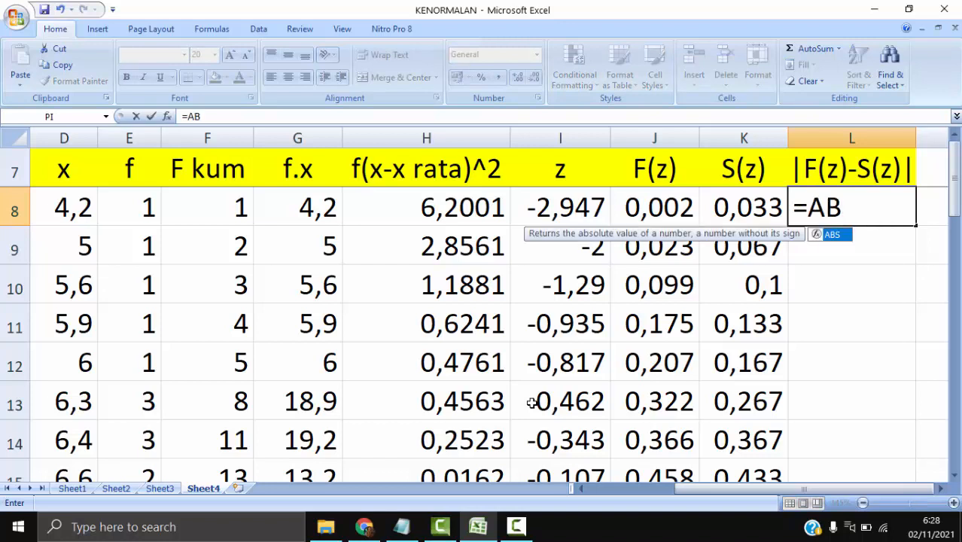
pyautogui.write('S(')
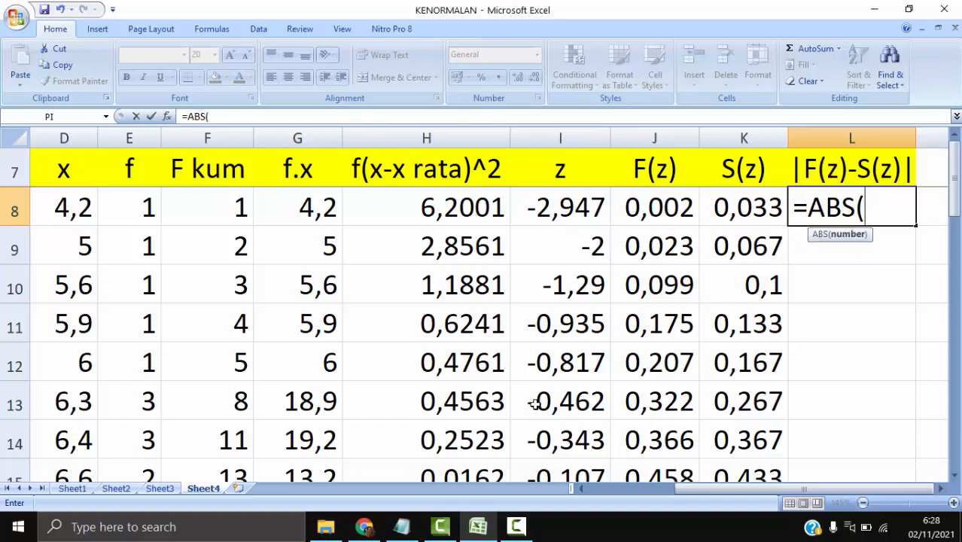
pyautogui.click(674, 205)
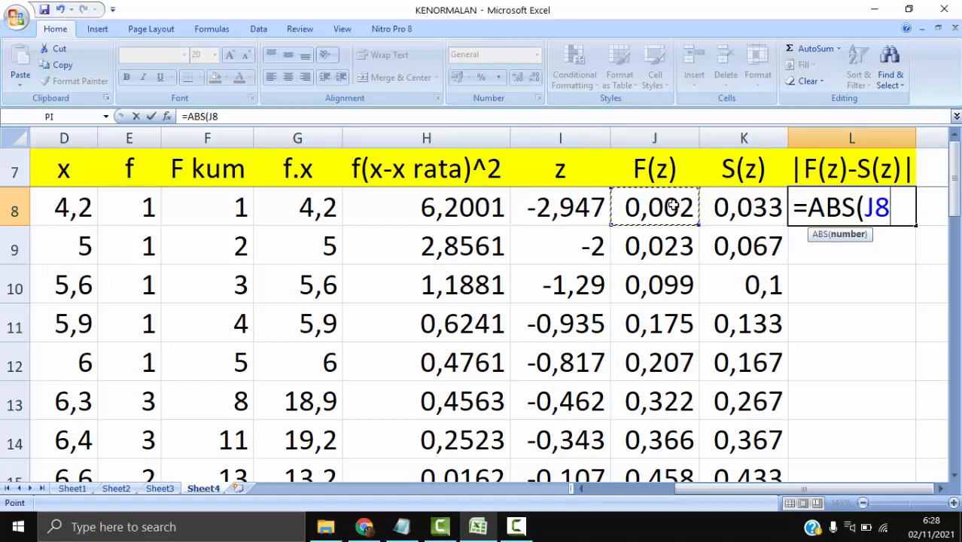
pyautogui.write('-')
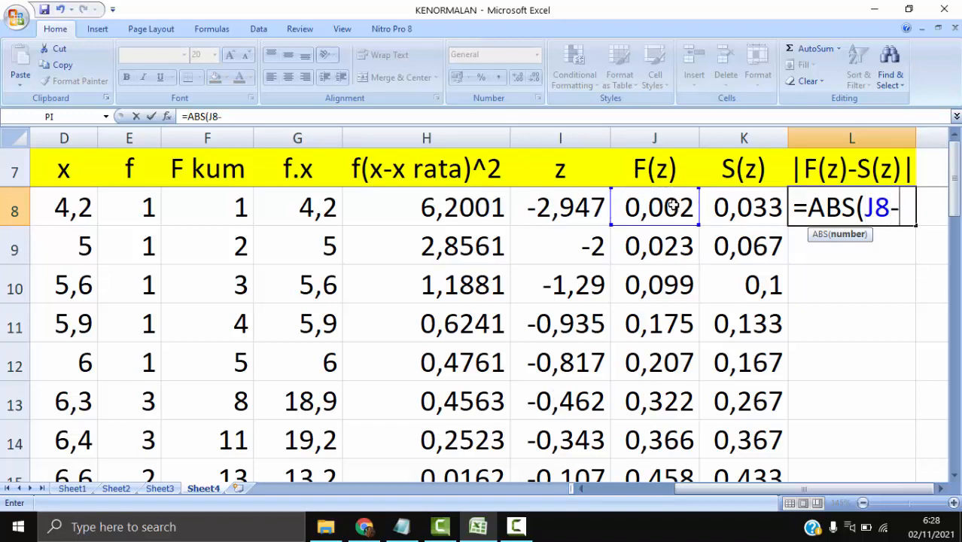
pyautogui.click(740, 203)
pyautogui.write(')')
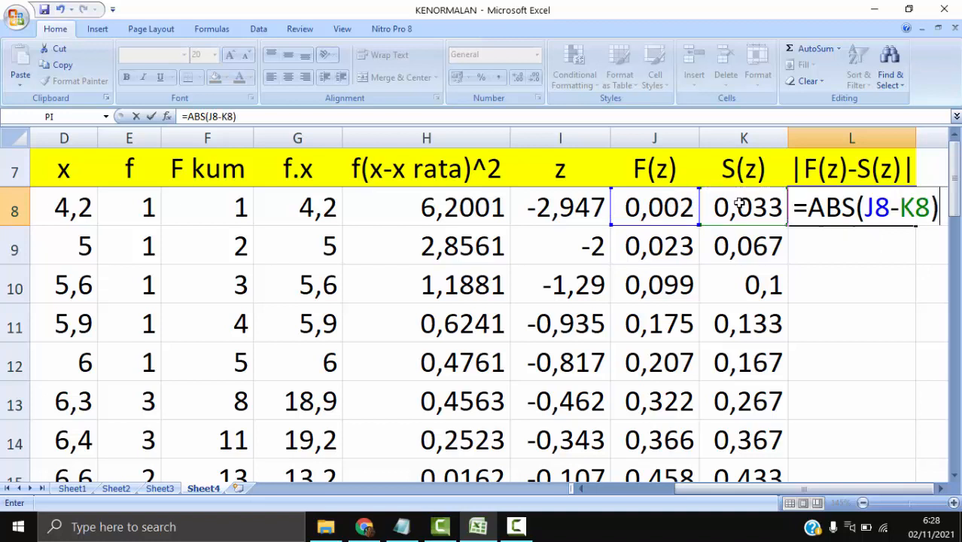
pyautogui.press('Return')
pyautogui.press('Up')
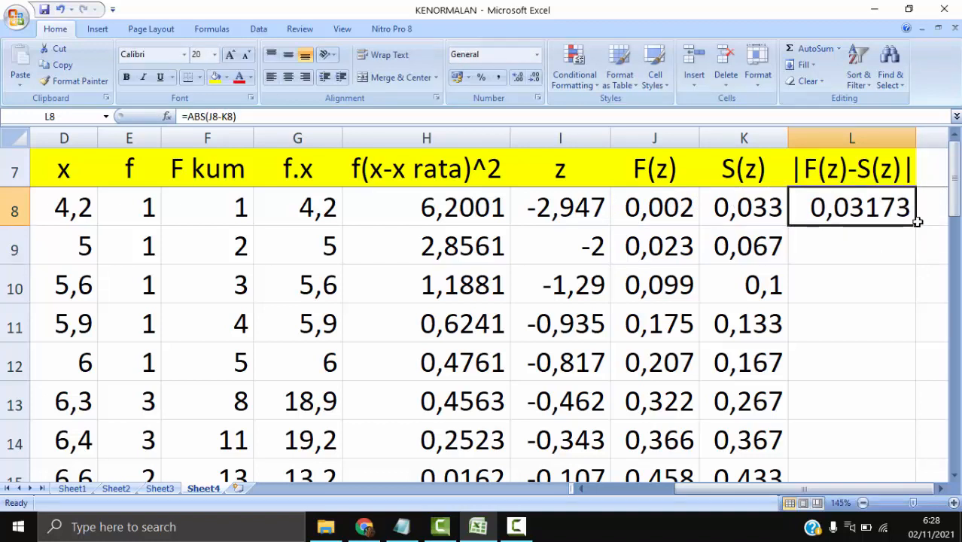
pyautogui.moveTo(917, 224); pyautogui.dragTo(867, 387)
# - Label K27 as L-hitung and widen column K to fit the label
pyautogui.click(780, 410)
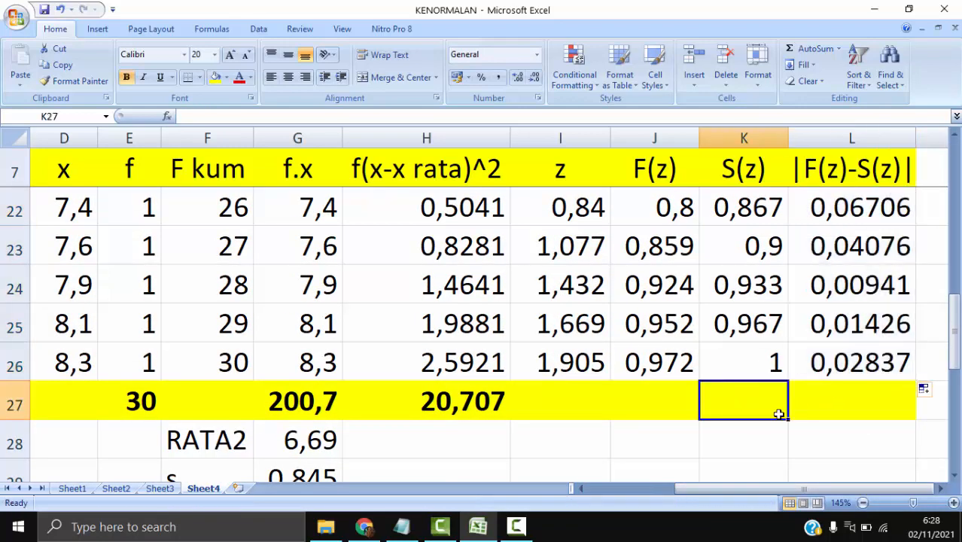
pyautogui.write('l')
pyautogui.press('BackSpace')
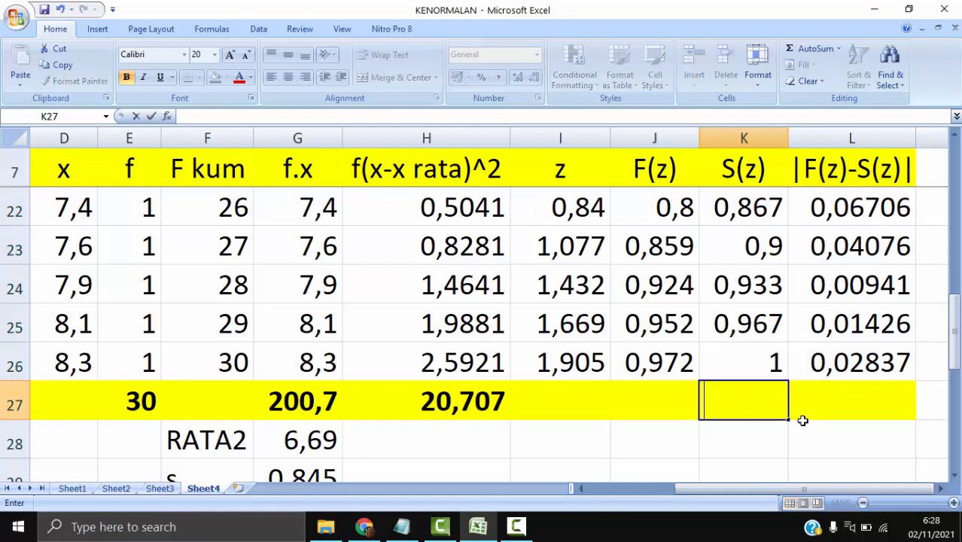
pyautogui.write('L-h')
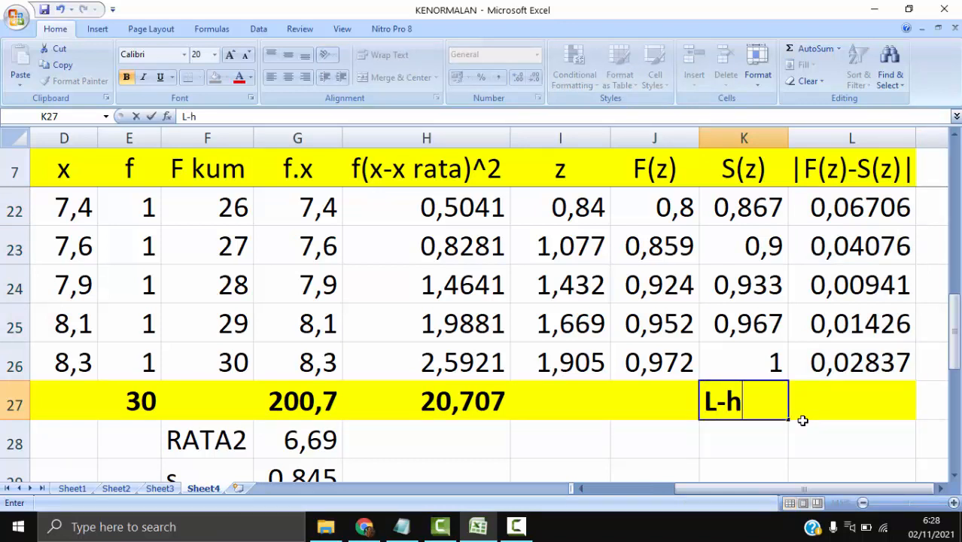
pyautogui.write('itung')
pyautogui.press('Return')
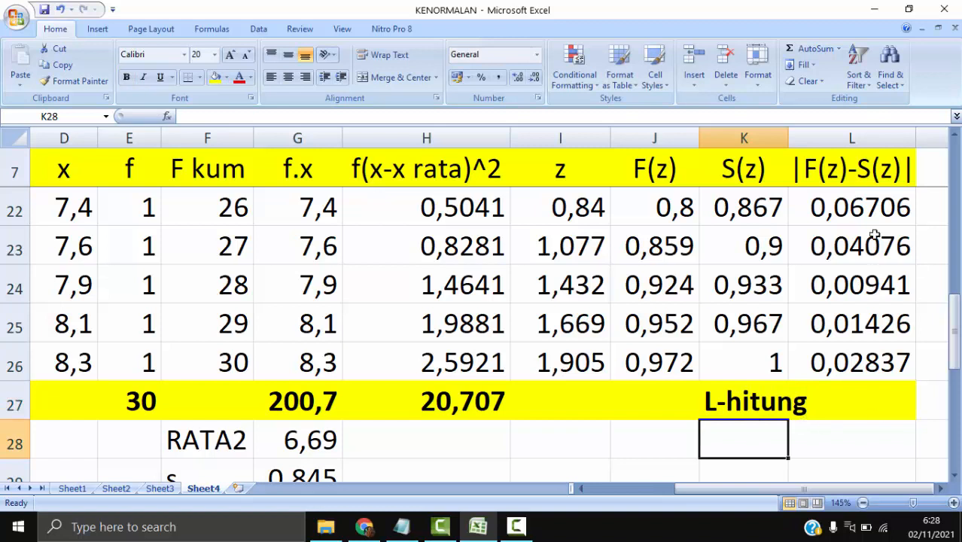
pyautogui.moveTo(793, 138); pyautogui.dragTo(806, 138)
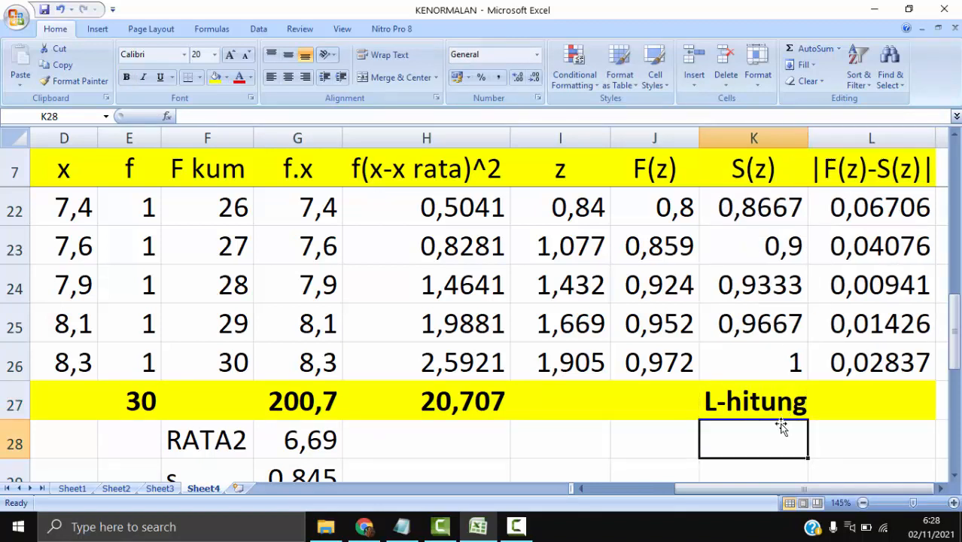
# - Unfreeze the panes and review the L-hitung versus L-tabel decision criteria in rows 4 and 5
pyautogui.moveTo(769, 494); pyautogui.dragTo(640, 494)
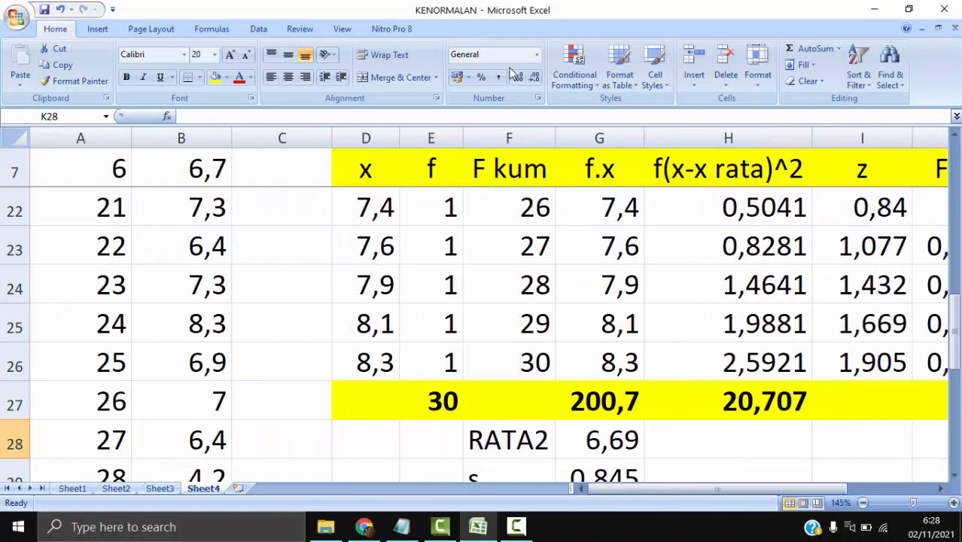
pyautogui.click(337, 30)
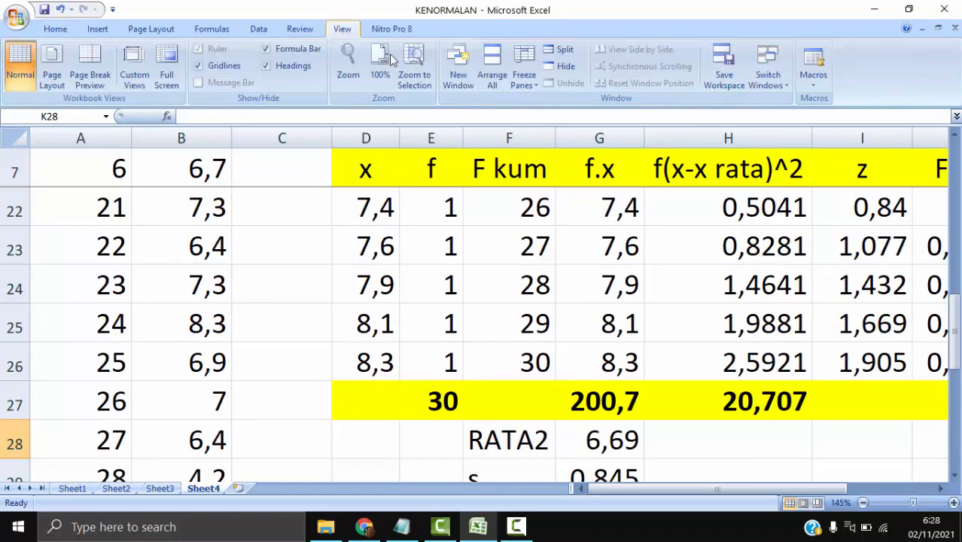
pyautogui.click(525, 75)
pyautogui.click(539, 125)
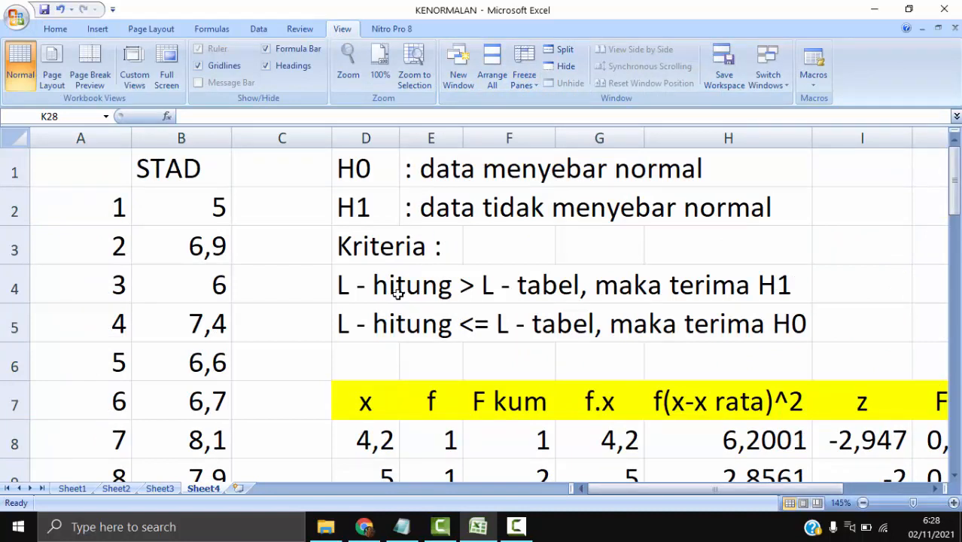
pyautogui.click(354, 290)
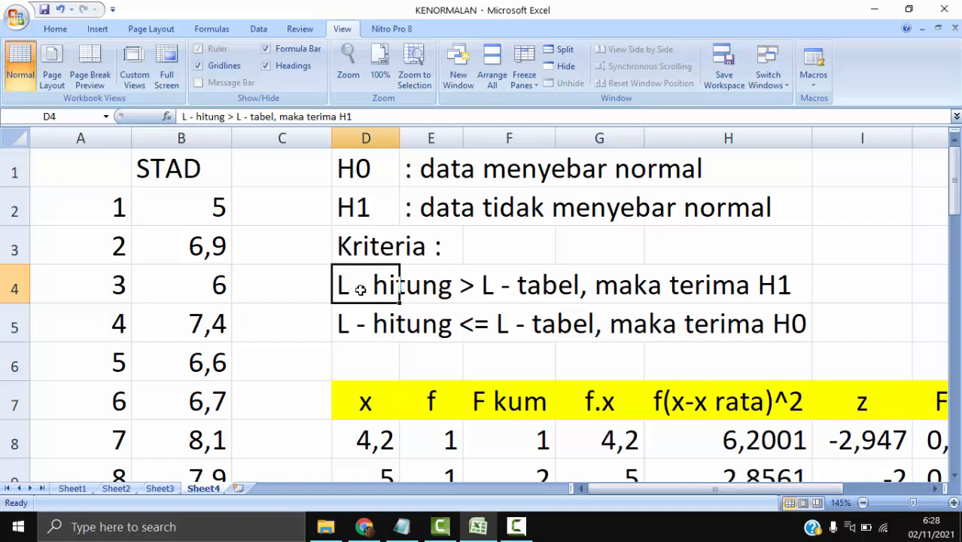
pyautogui.click(527, 286)
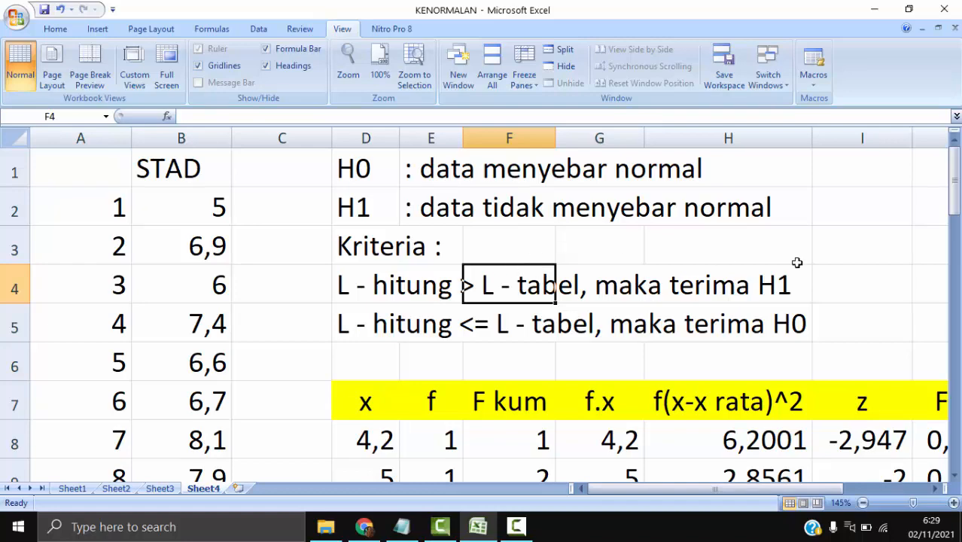
# - Examine the |F(z)-S(z)| values in L8:L26 as the basis for L-hitung
pyautogui.click(807, 348)
pyautogui.click(795, 387)
pyautogui.press('Right')
pyautogui.press('Right')
pyautogui.press('Right')
pyautogui.press('Right')
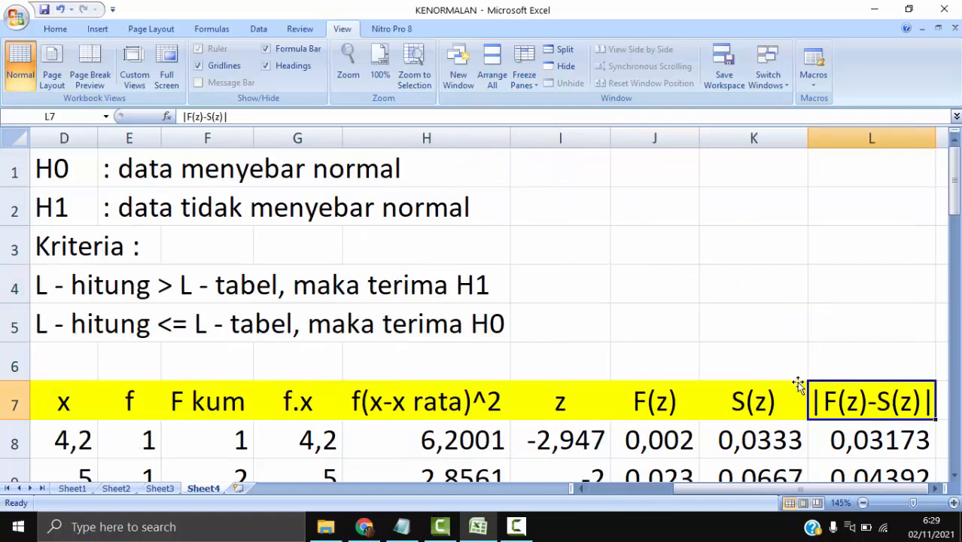
pyautogui.press('Down')
pyautogui.press('Down')
pyautogui.press('Down')
pyautogui.press('Down')
pyautogui.press('Down')
pyautogui.press('Down')
pyautogui.press('Down')
pyautogui.press('Down')
pyautogui.press('Down')
pyautogui.press('Down')
pyautogui.press('Down')
pyautogui.press('Down')
pyautogui.press('Down')
pyautogui.press('Down')
pyautogui.press('Down')
pyautogui.press('Down')
pyautogui.press('Down')
pyautogui.press('Down')
pyautogui.press('Down')
pyautogui.press('Down')
pyautogui.press('Down')
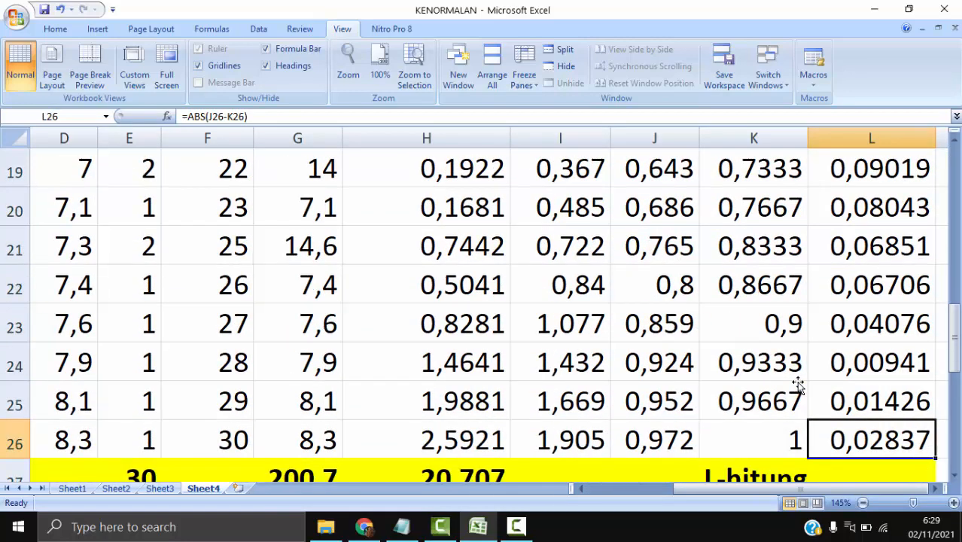
pyautogui.scroll(7, 784, 377)
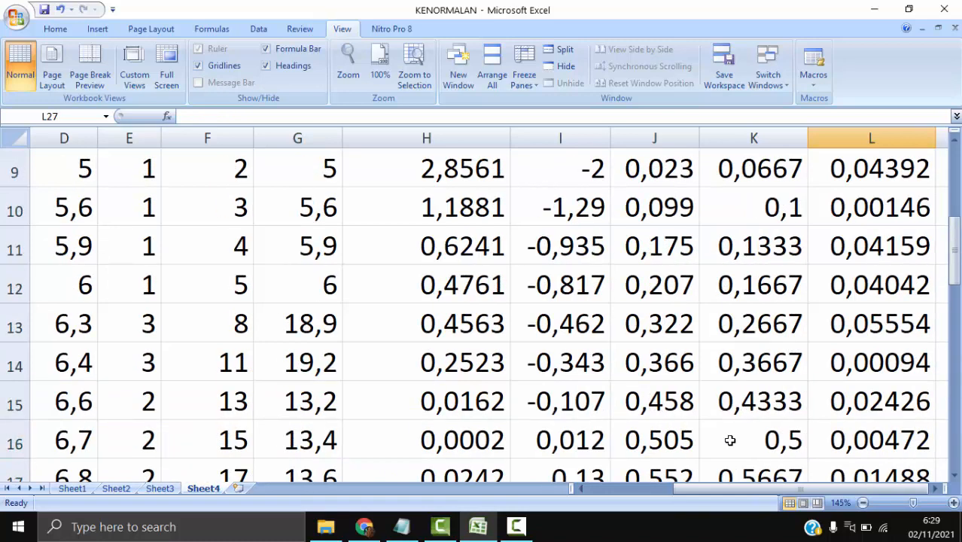
pyautogui.scroll(-2, 775, 471)
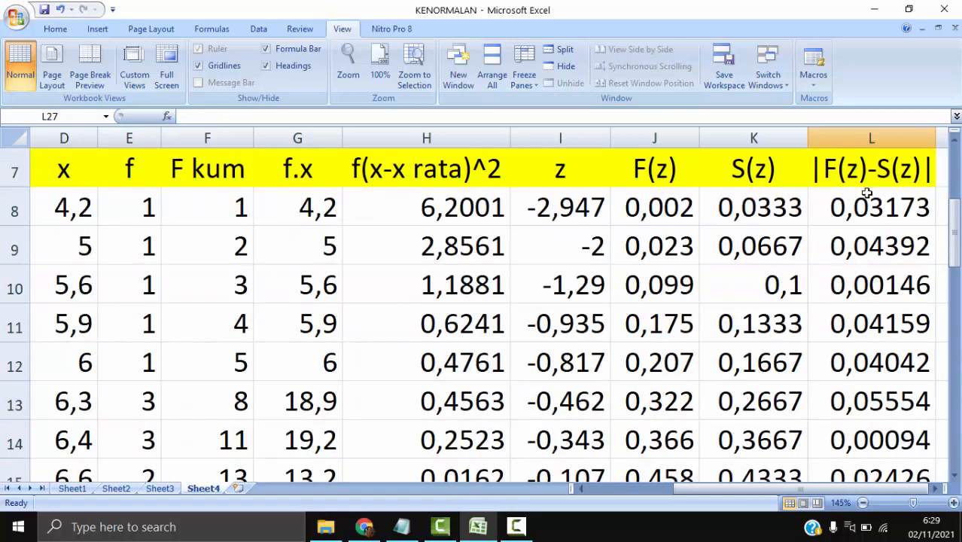
pyautogui.click(867, 194)
pyautogui.scroll(-2, 875, 326)
pyautogui.keyDown('shift'); pyautogui.click(874, 325); pyautogui.keyUp('shift')
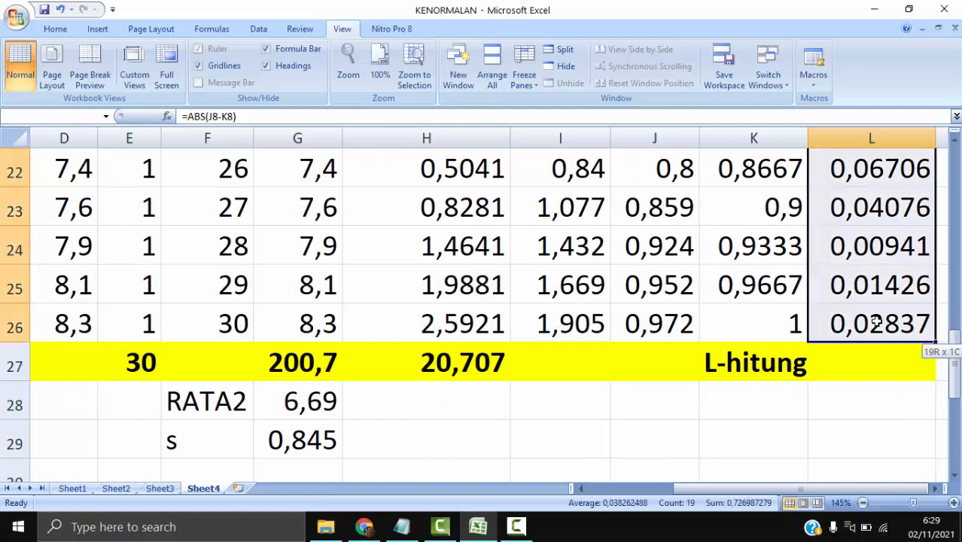
pyautogui.scroll(5, 877, 326)
pyautogui.scroll(1, 877, 325)
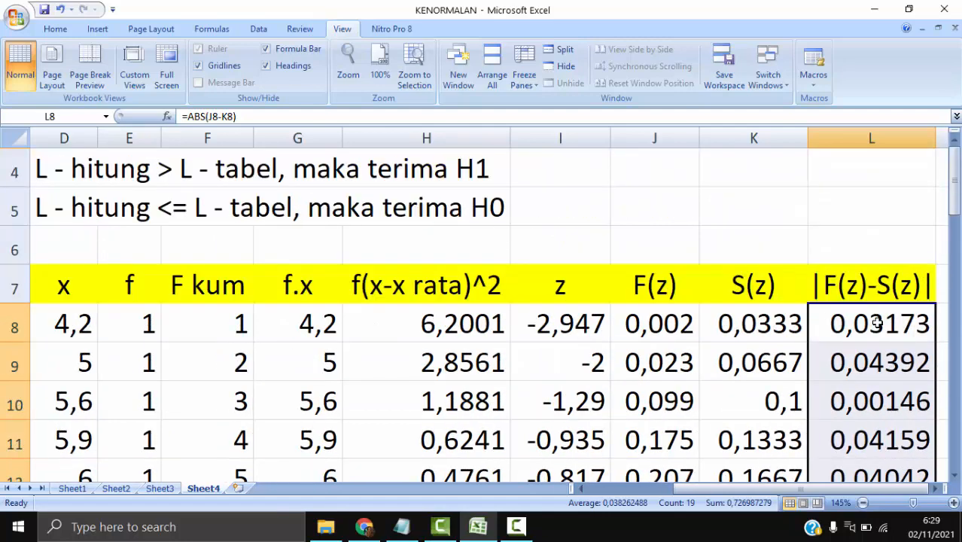
pyautogui.scroll(-6, 878, 325)
# - Calculate L-hitung in L27 with =MAX(L8:L26)
pyautogui.click(866, 359)
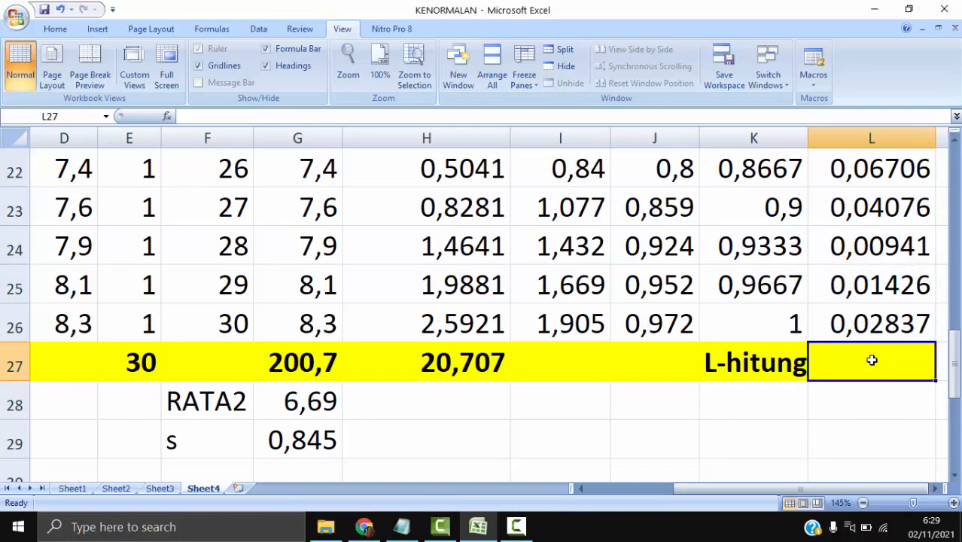
pyautogui.write('=M')
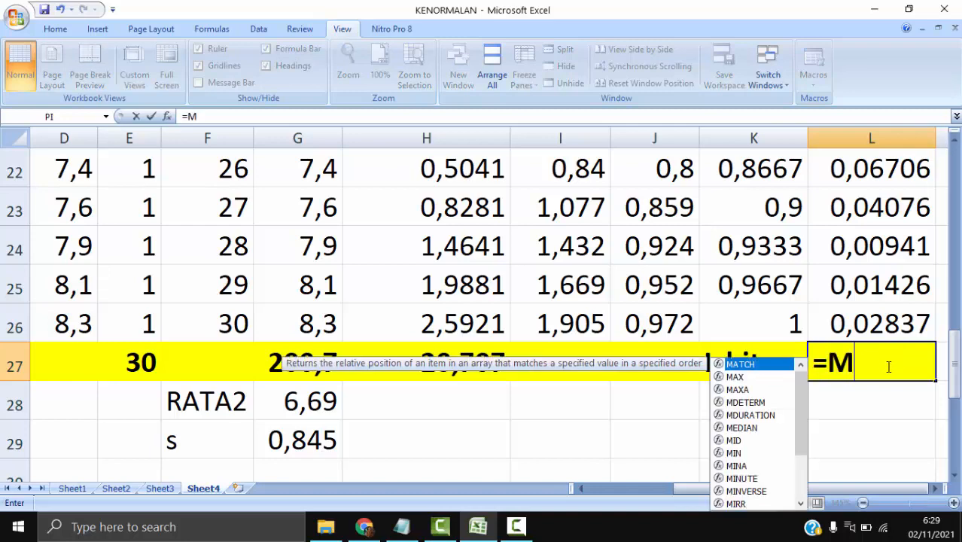
pyautogui.write('AX(')
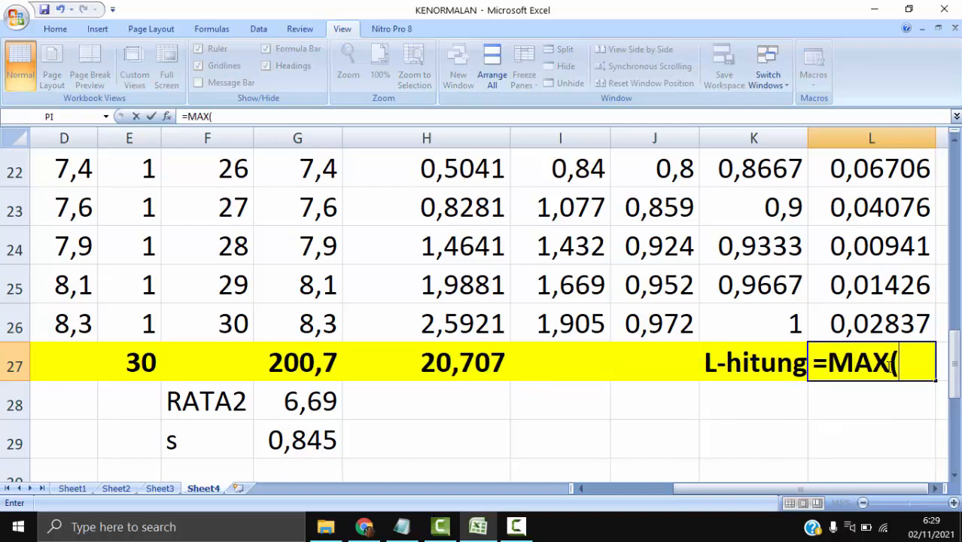
pyautogui.click(877, 324)
pyautogui.scroll(3, 880, 372)
pyautogui.scroll(3, 870, 377)
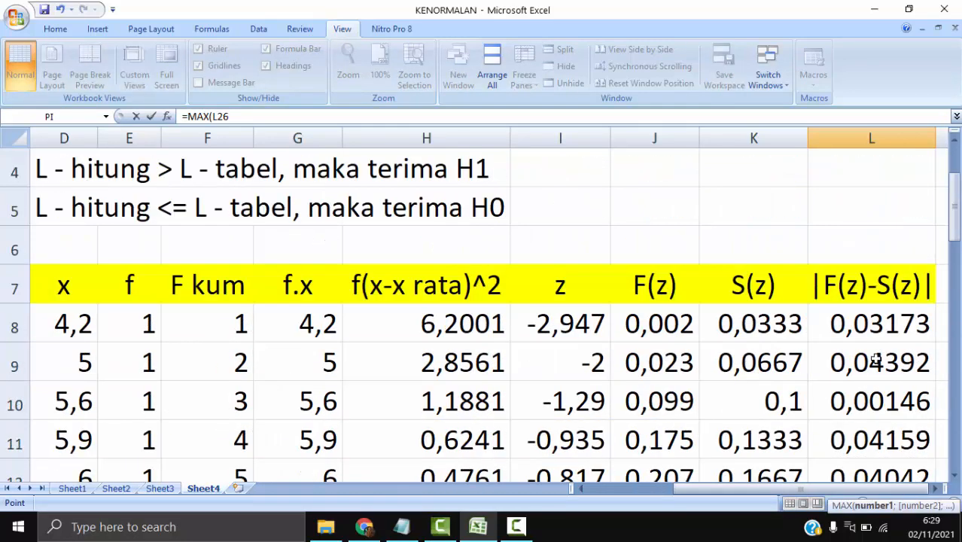
pyautogui.keyDown('shift'); pyautogui.click(878, 325); pyautogui.keyUp('shift')
pyautogui.press('Return')
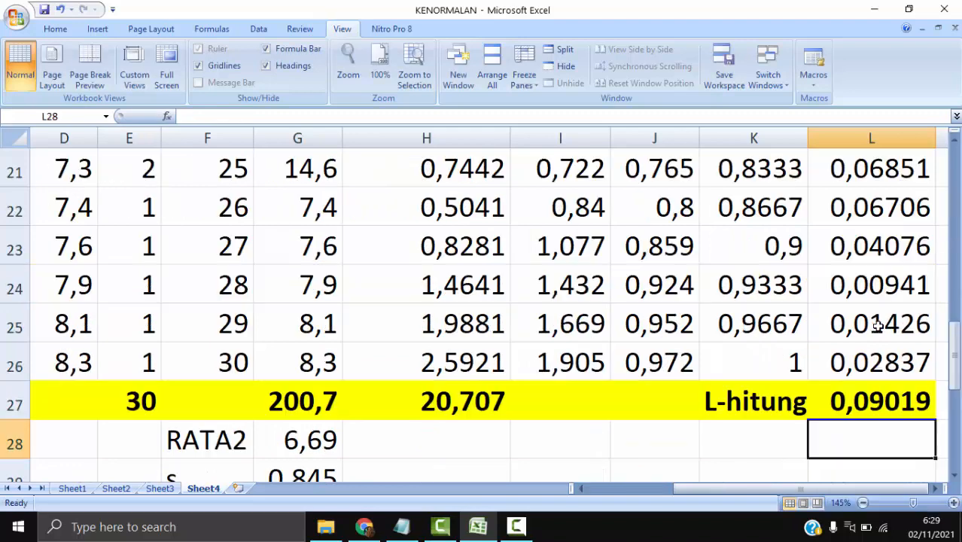
pyautogui.click(891, 403)
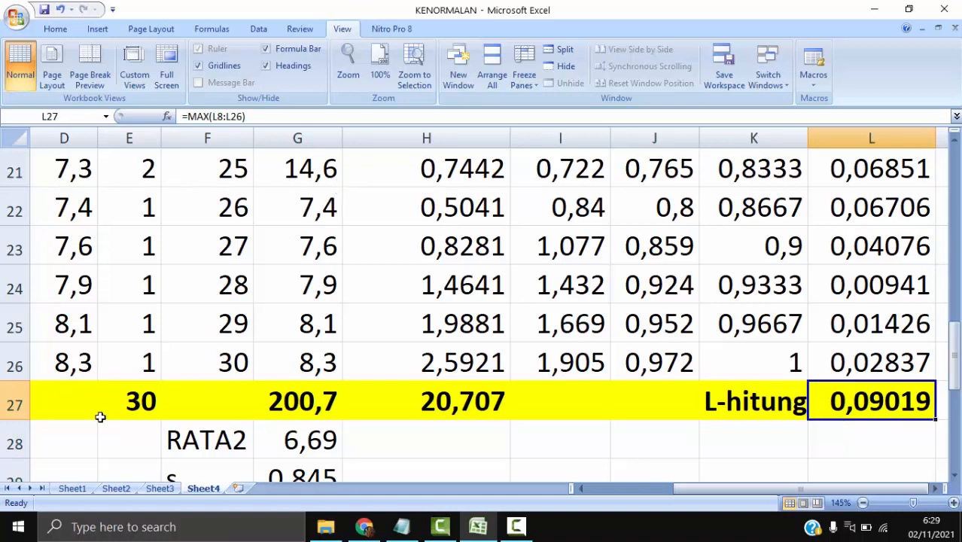
# - Switch to the PEMA4210 module in Chrome and examine the STAD Lo table's |F(z)-S(z)| column and its Lo value
pyautogui.click(365, 527)
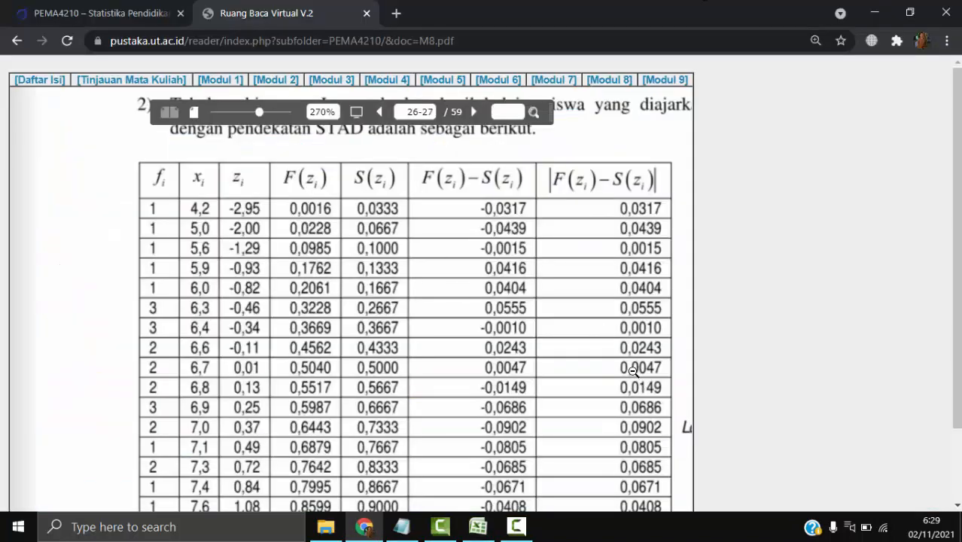
pyautogui.scroll(-3, 633, 371)
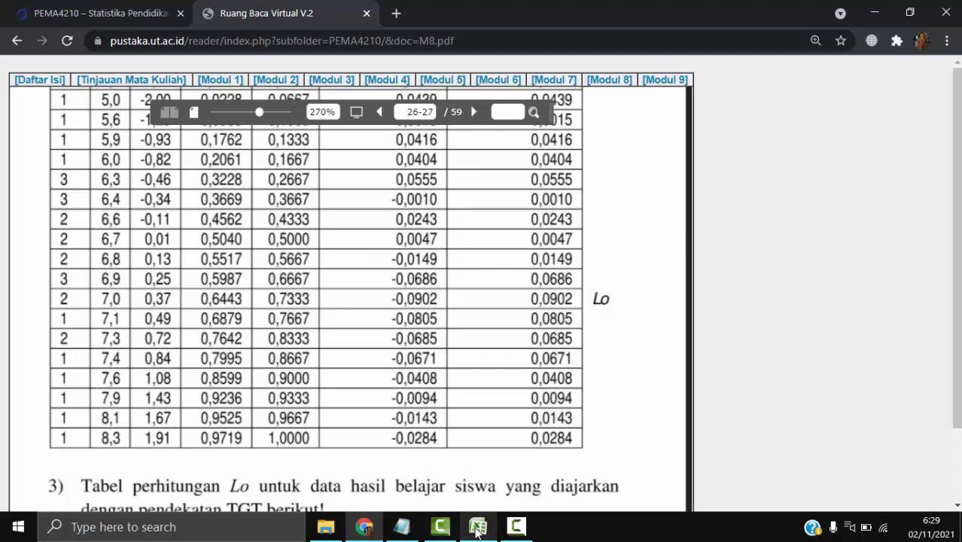
pyautogui.moveTo(477, 533)
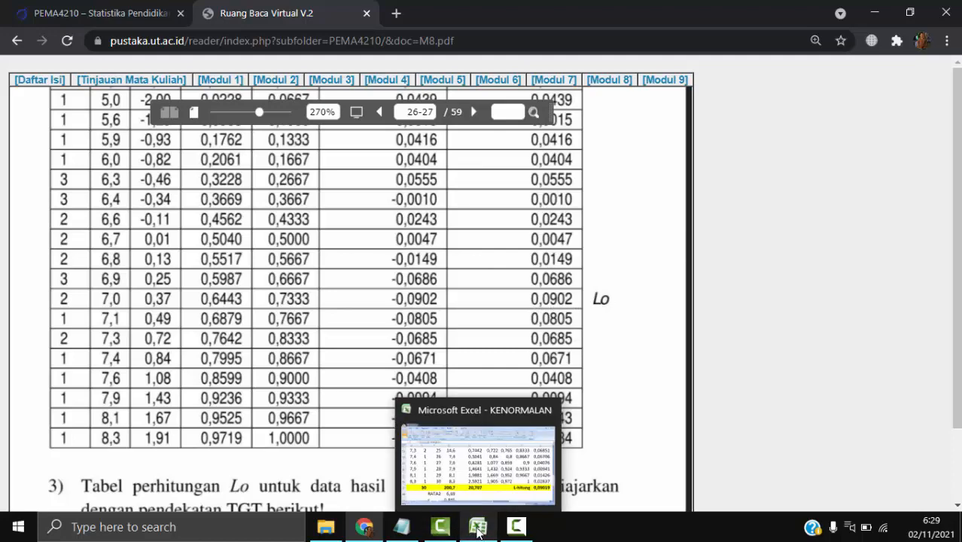
pyautogui.click(577, 181)
pyautogui.click(532, 205)
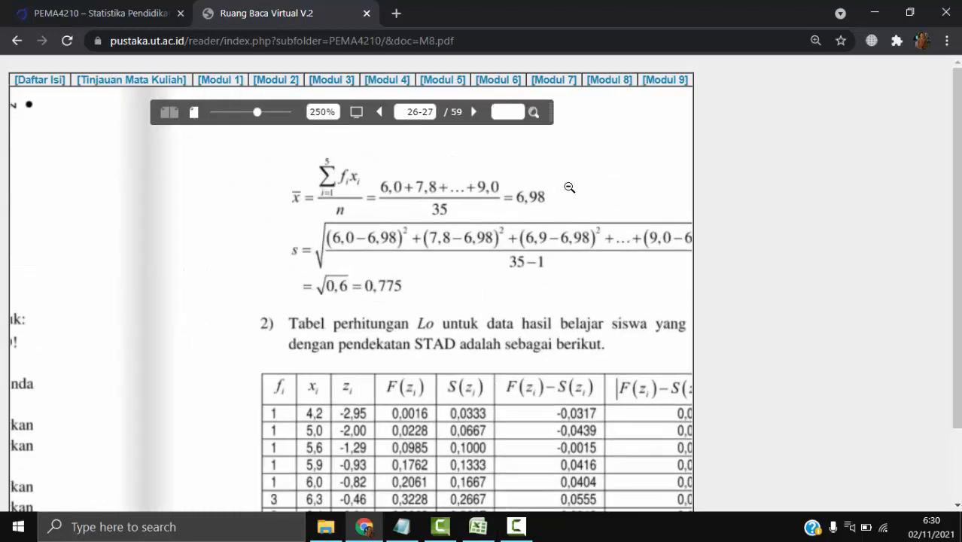
pyautogui.scroll(2, 456, 257)
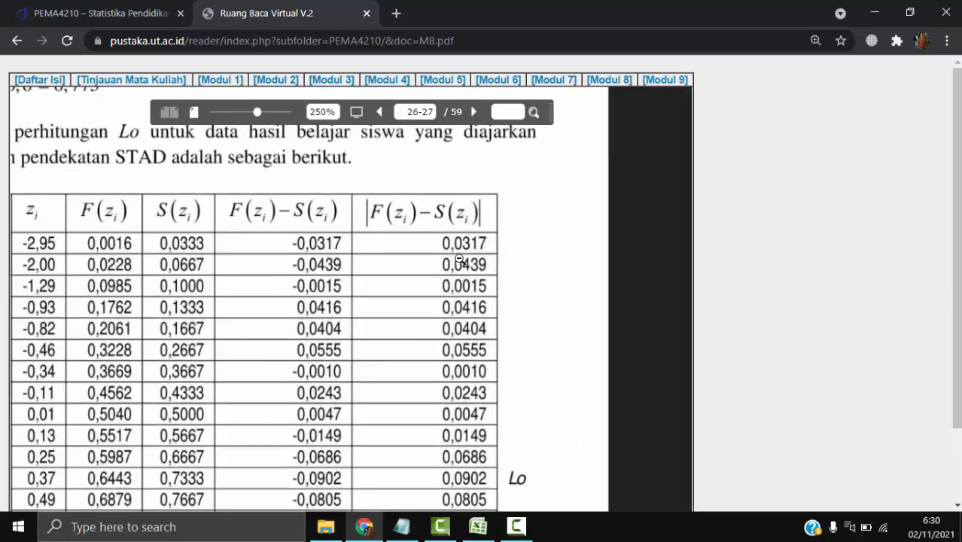
pyautogui.scroll(2, 506, 321)
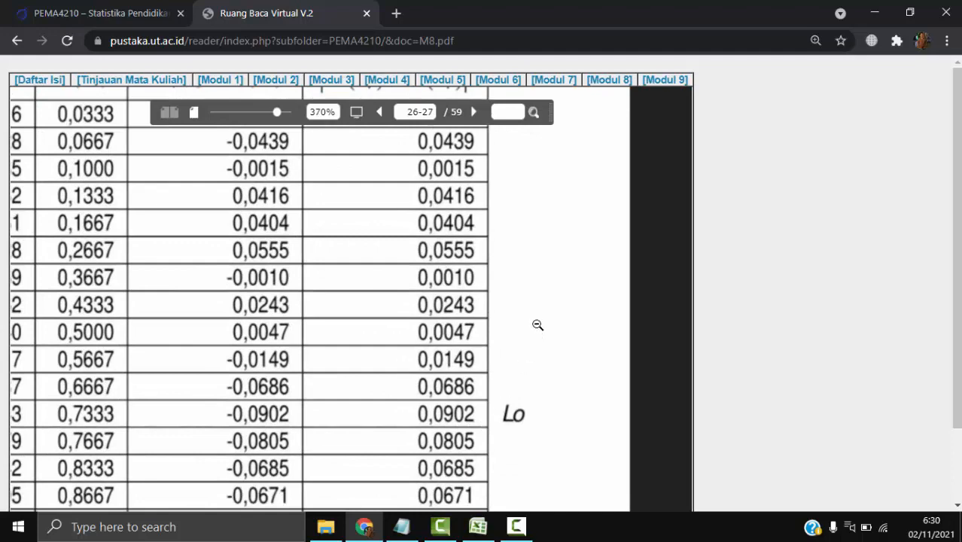
# - Return to the KENORMALAN workbook in Excel and check L-hitung in L27 against the module's Lo value
pyautogui.scroll(-7, 537, 324)
pyautogui.scroll(-3, 537, 324)
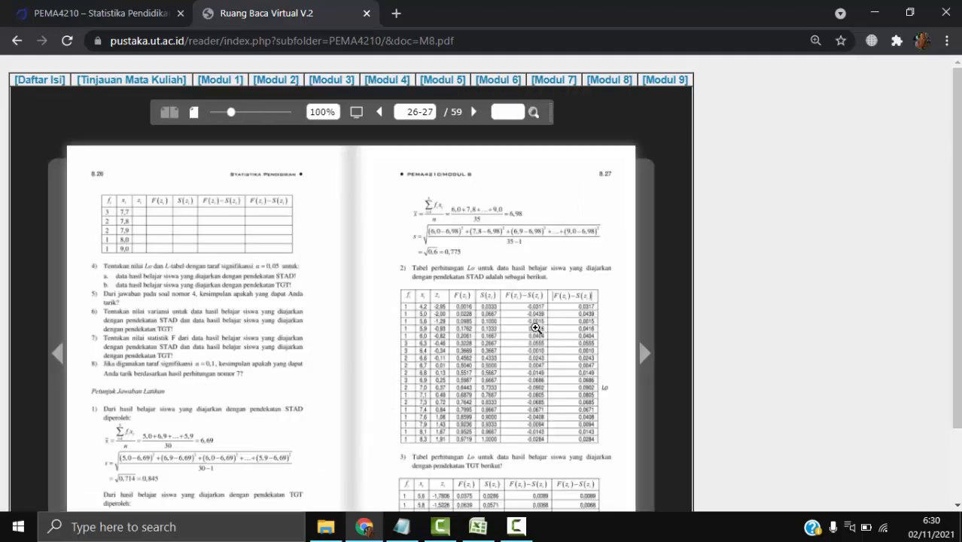
pyautogui.click(488, 534)
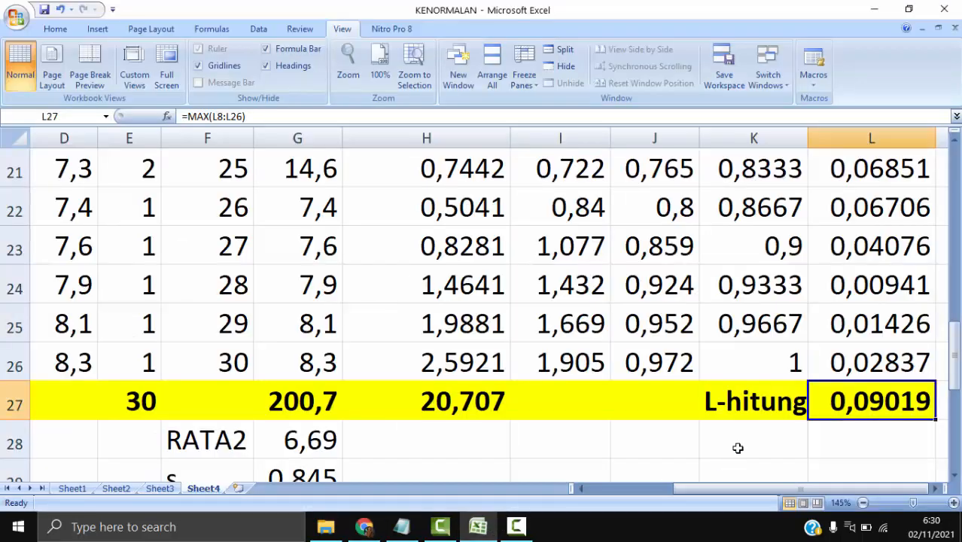
pyautogui.click(723, 438)
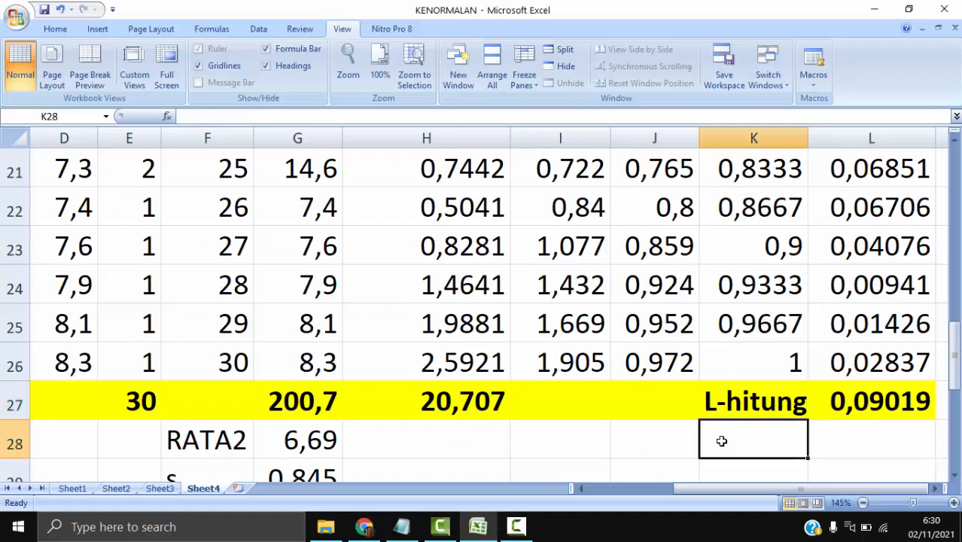
pyautogui.click(894, 400)
# - Enter the label "L-tabel" in K28 below L-hitung and make K28:L28 bold
pyautogui.click(756, 447)
pyautogui.hscroll(2, 826, 446)
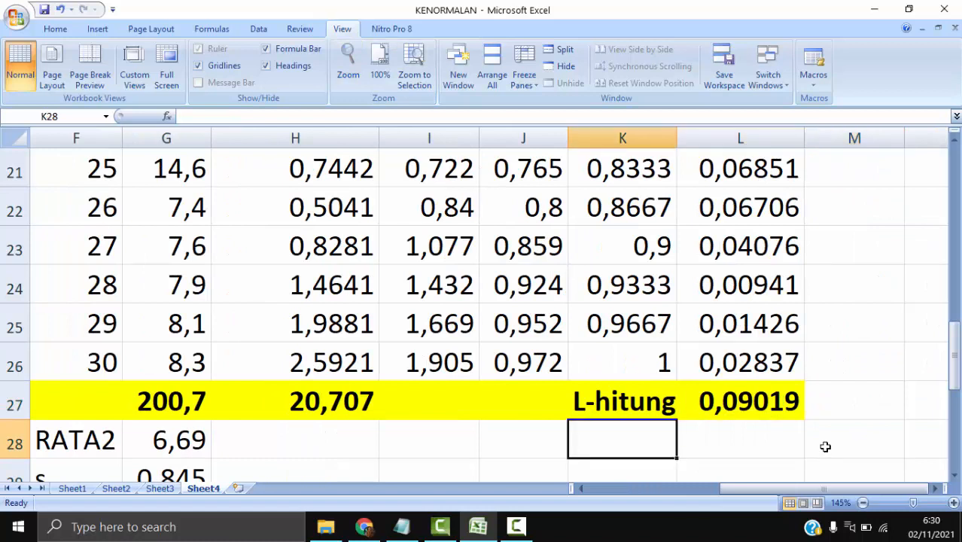
pyautogui.write('l')
pyautogui.press('BackSpace')
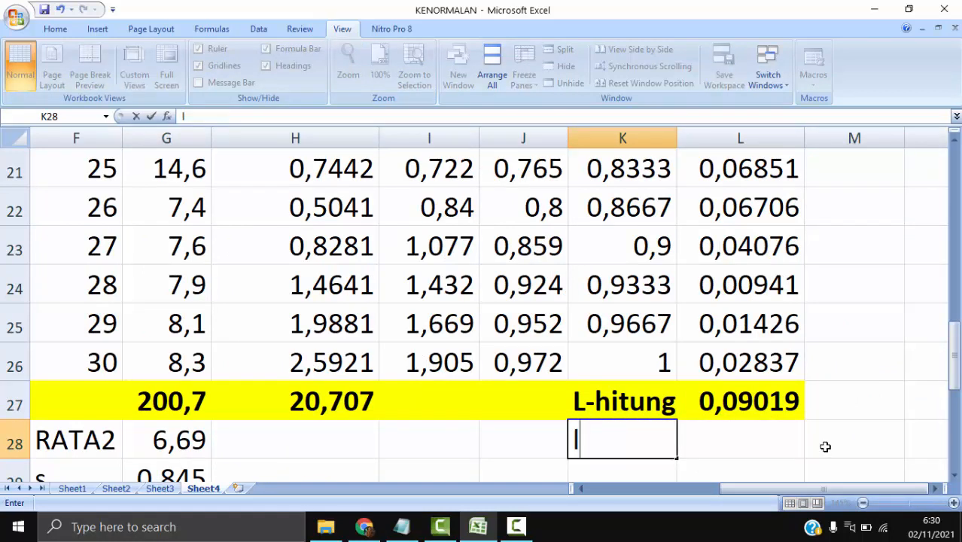
pyautogui.press('BackSpace')
pyautogui.write('L')
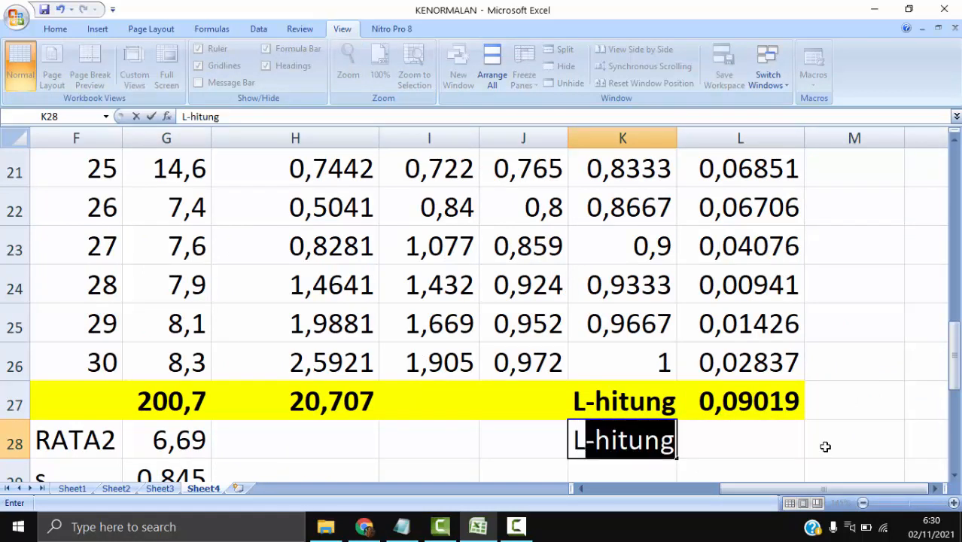
pyautogui.write('-tabel')
pyautogui.press('Return')
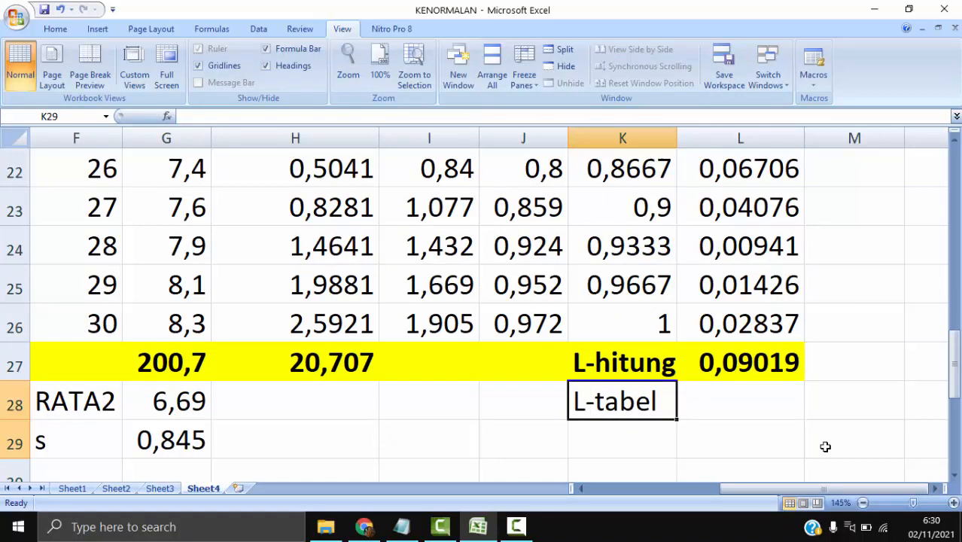
pyautogui.press('Up')
pyautogui.hotkey('shift', 'Right')
pyautogui.hotkey('ctrl', 'b')
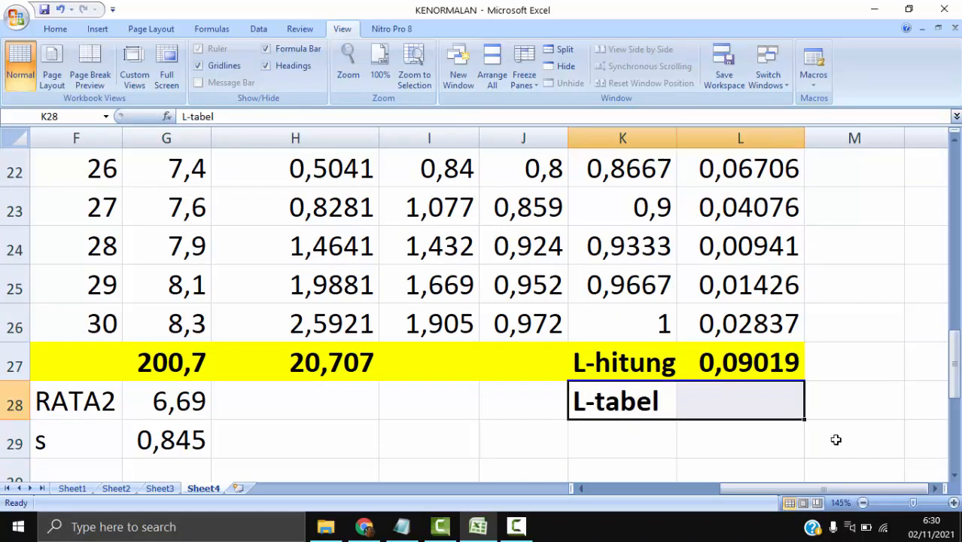
# - Select L28, switch to the module in Chrome and find the Liliefors critical-value table on page 8.19
pyautogui.click(770, 400)
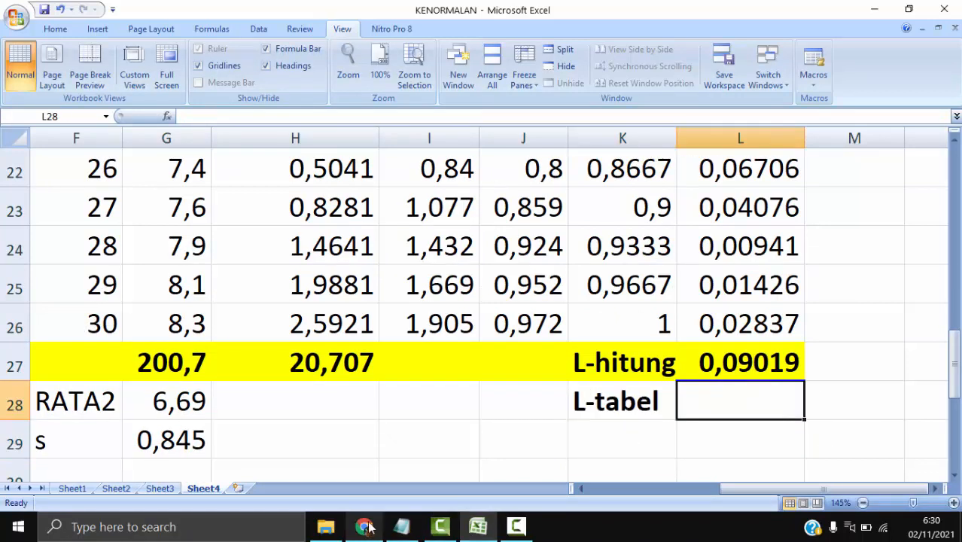
pyautogui.click(364, 528)
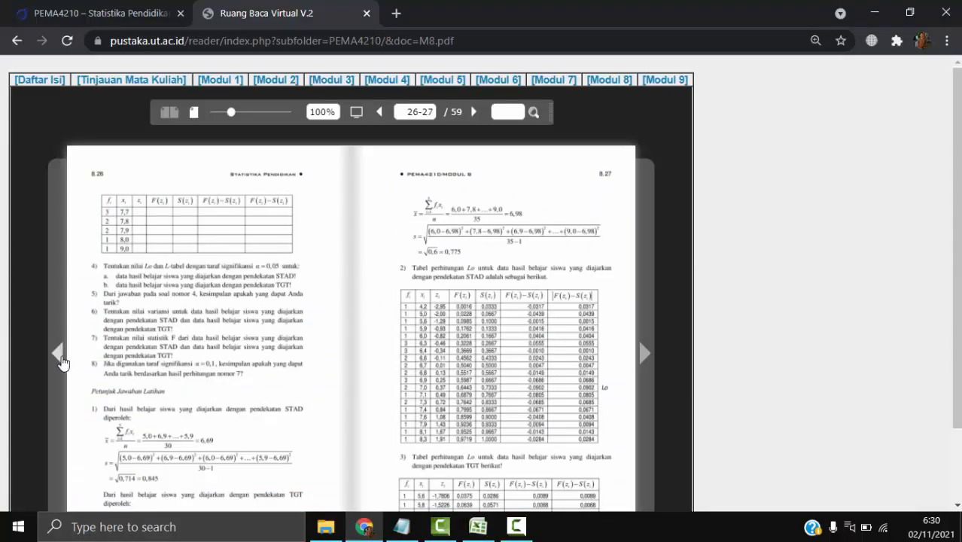
pyautogui.click(61, 360)
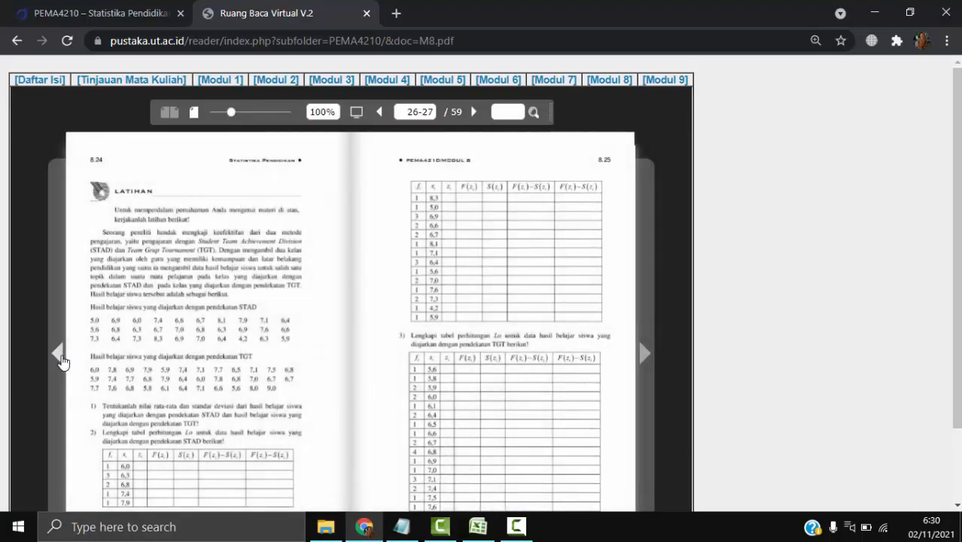
pyautogui.click(61, 360)
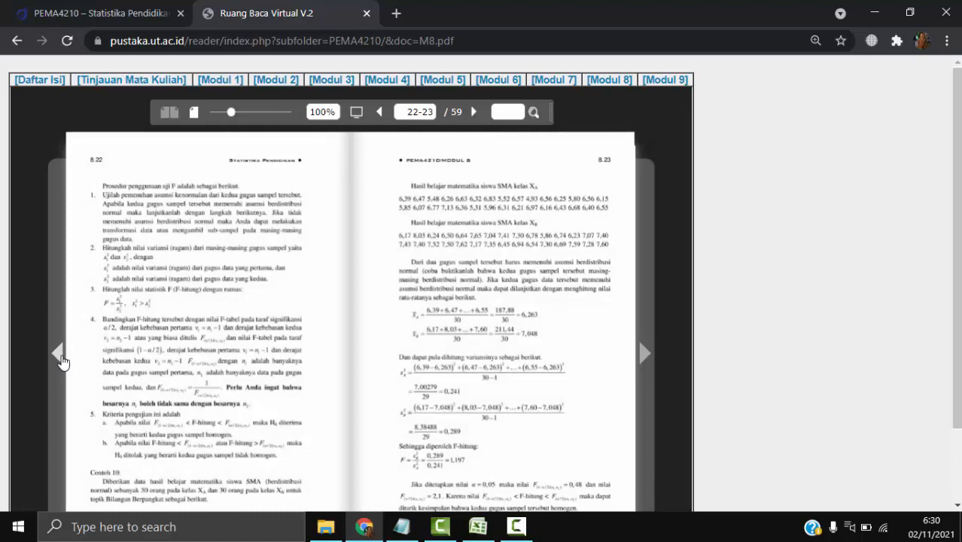
pyautogui.click(62, 359)
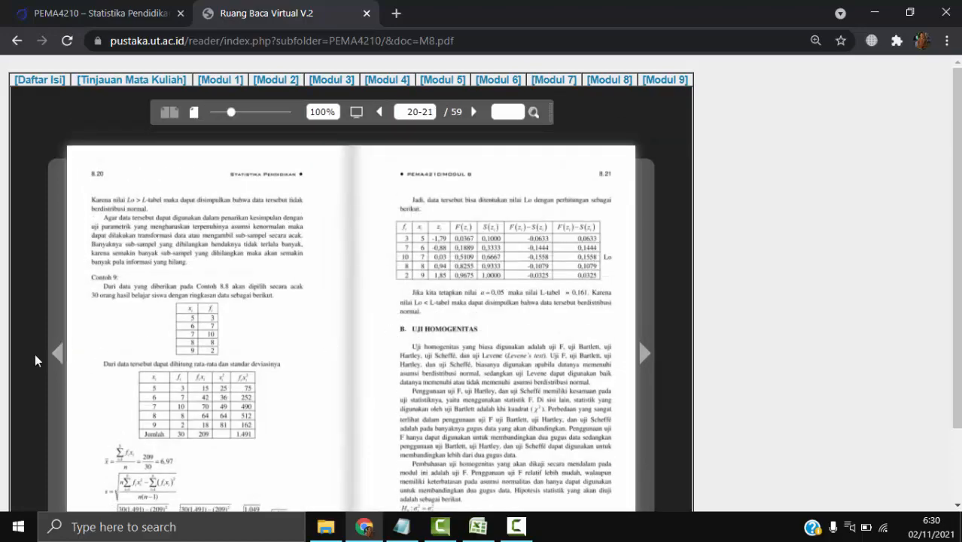
pyautogui.click(59, 354)
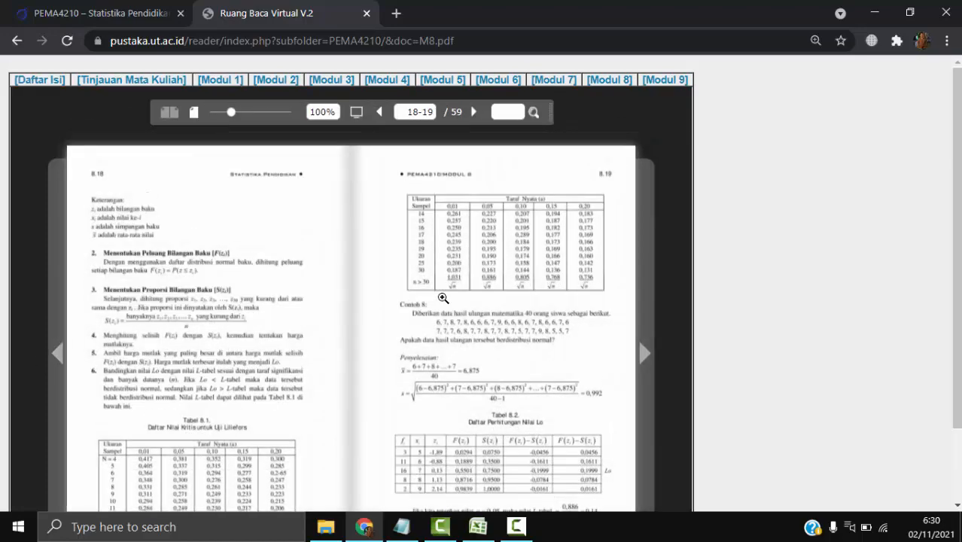
pyautogui.click(441, 298)
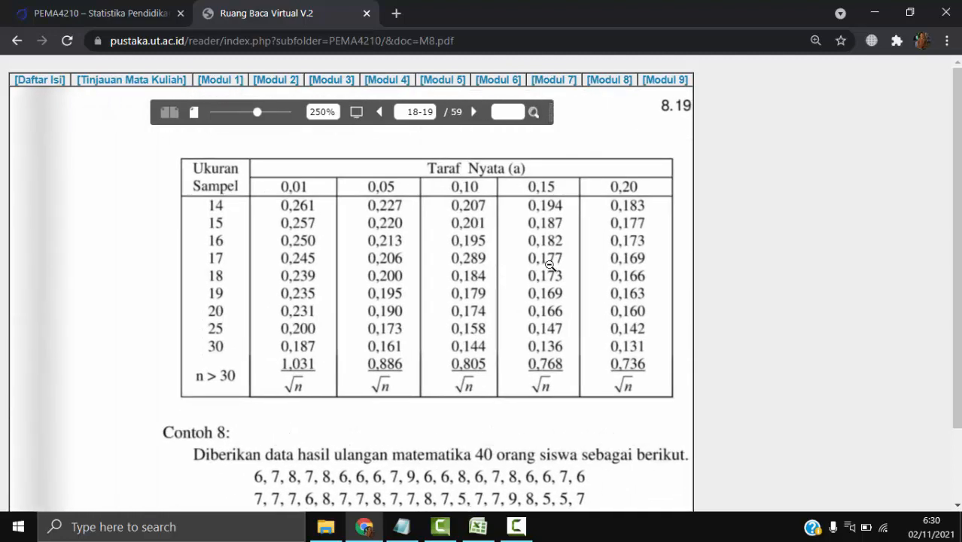
pyautogui.click(446, 277)
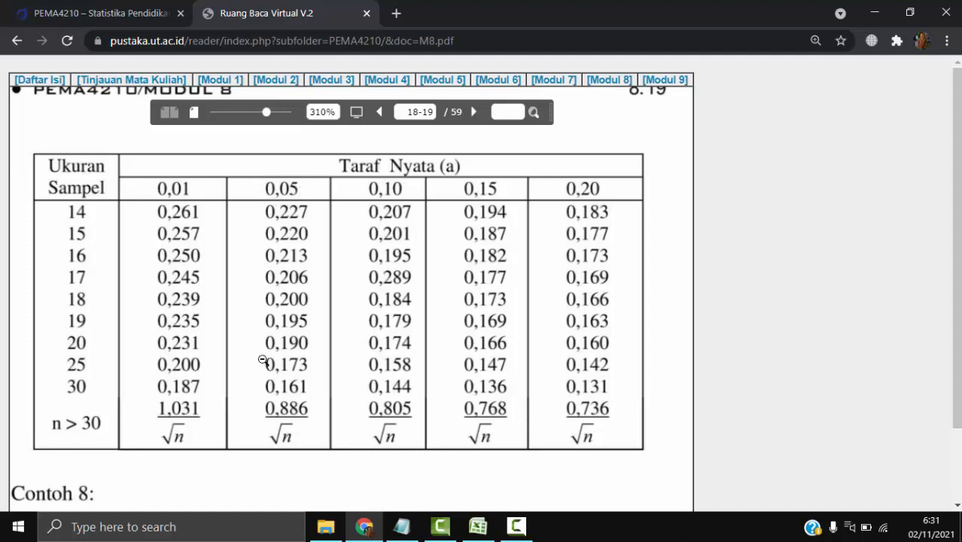
# - Examine the Liliefors table for the critical value at sample size 30 and significance level 0,05
pyautogui.moveTo(263, 361); pyautogui.dragTo(653, 252)
pyautogui.moveTo(30, 271); pyautogui.dragTo(611, 138)
pyautogui.moveTo(243, 430); pyautogui.dragTo(270, 132)
pyautogui.moveTo(257, 70); pyautogui.dragTo(252, 54)
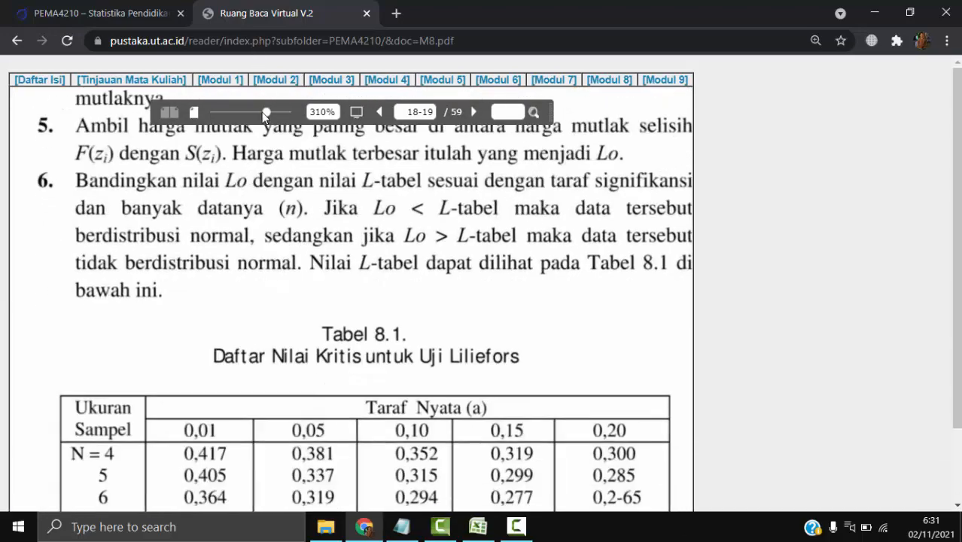
pyautogui.moveTo(582, 112); pyautogui.dragTo(144, 431)
pyautogui.moveTo(504, 303); pyautogui.dragTo(159, 389)
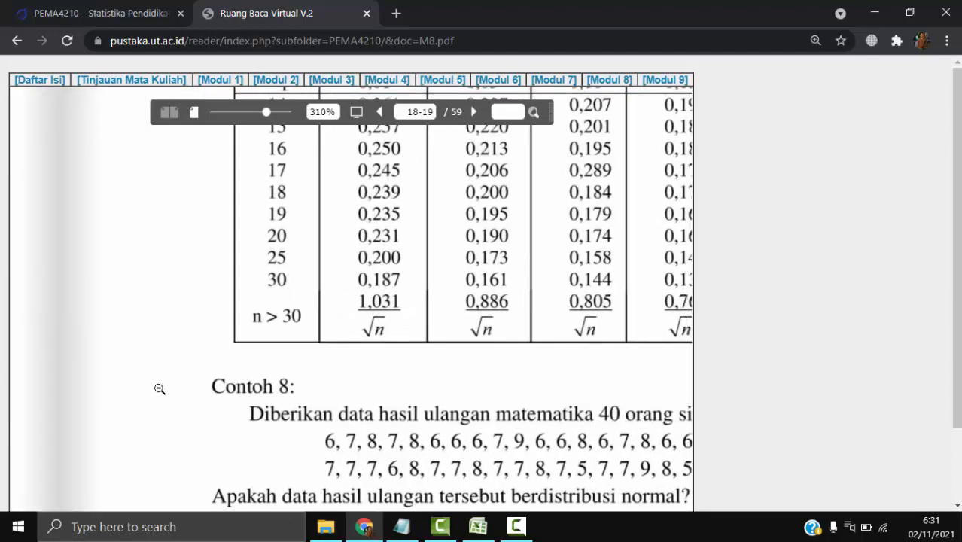
pyautogui.moveTo(597, 272); pyautogui.dragTo(472, 324)
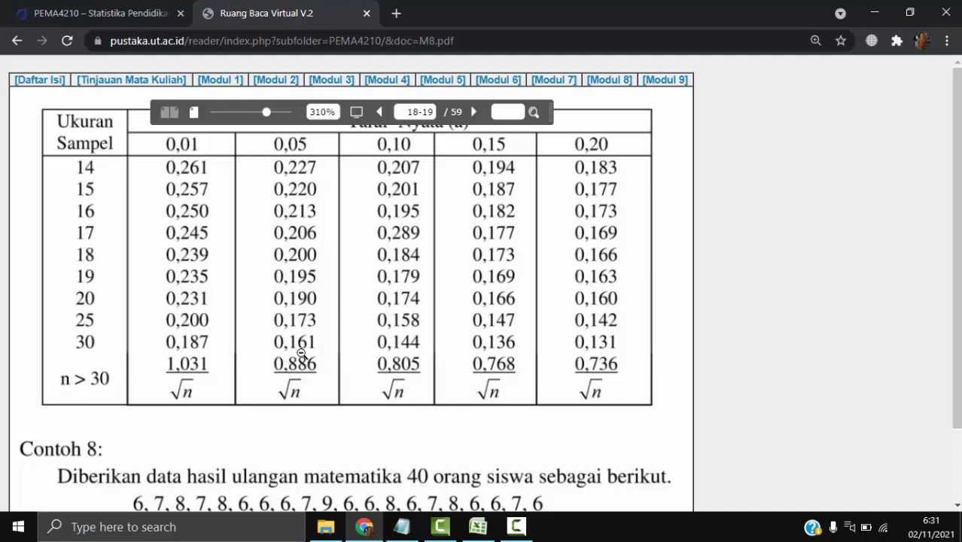
pyautogui.moveTo(487, 245); pyautogui.dragTo(490, 270)
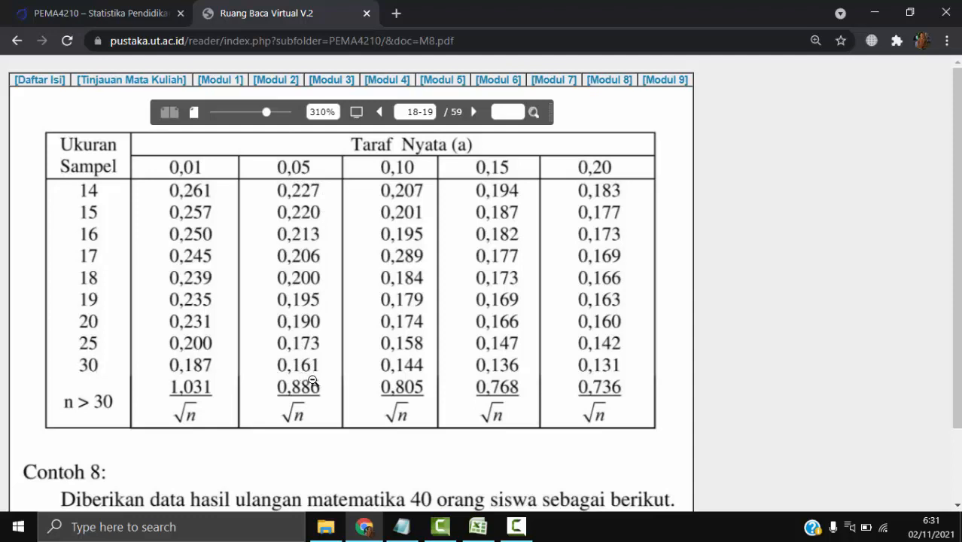
# - Return to the Excel workbook and enter 0,161 as the L-tabel value in L28
pyautogui.click(478, 527)
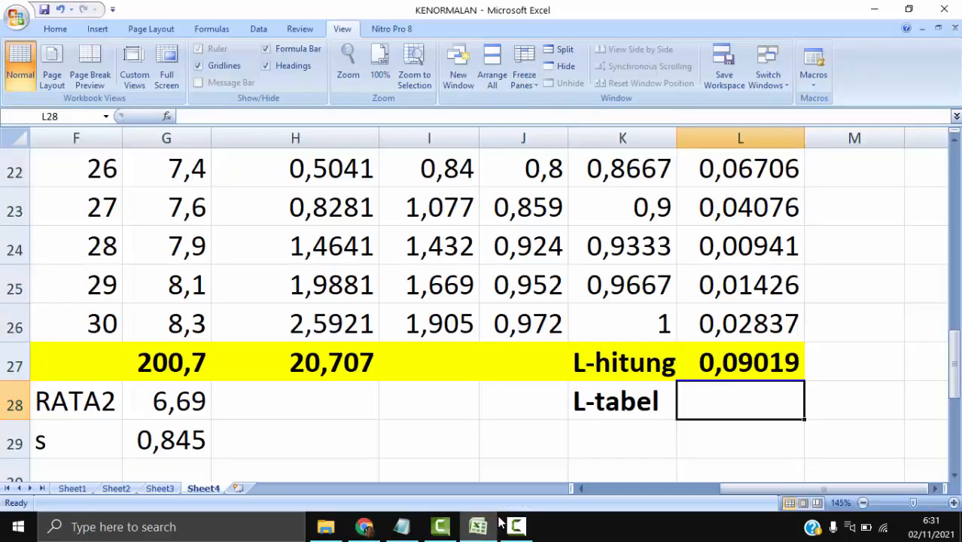
pyautogui.write('0,1')
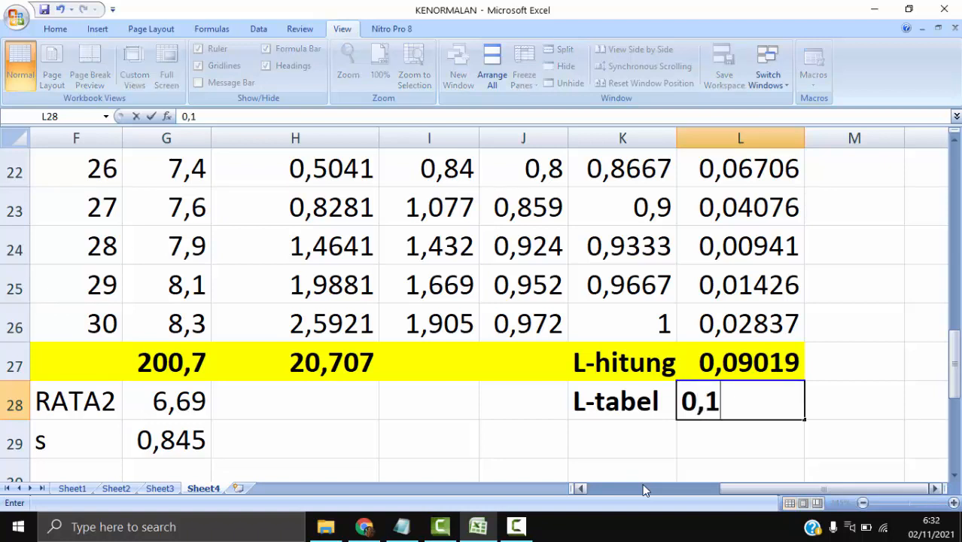
pyautogui.write('61')
pyautogui.press('Return')
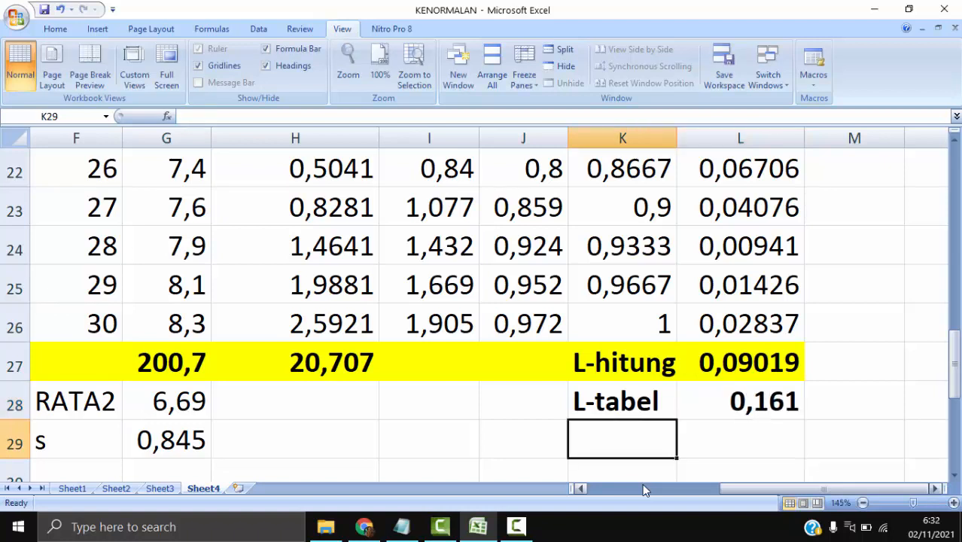
# - Compare L-hitung and L-tabel in rows 27 and 28 with the decision criteria and hypotheses in rows 1 to 5
pyautogui.click(642, 484)
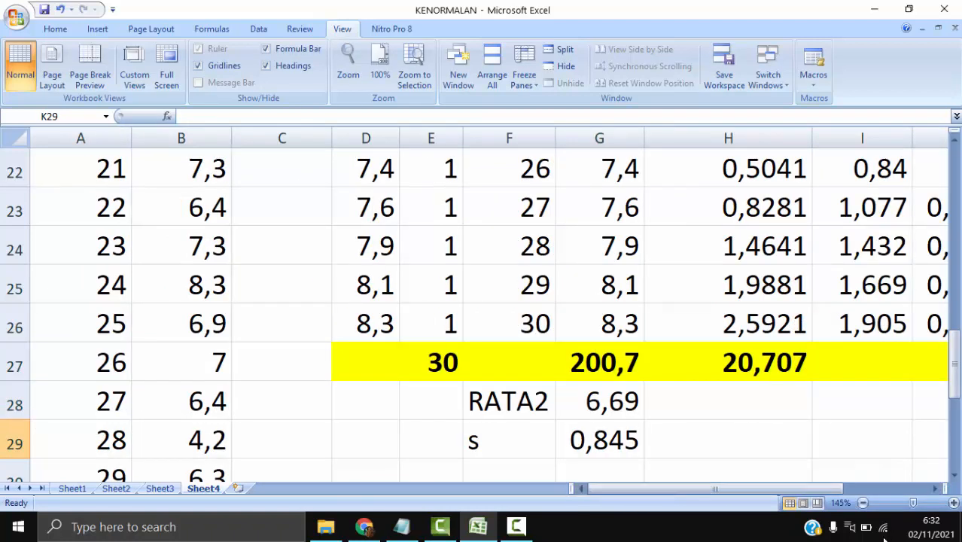
pyautogui.moveTo(815, 481); pyautogui.dragTo(882, 479)
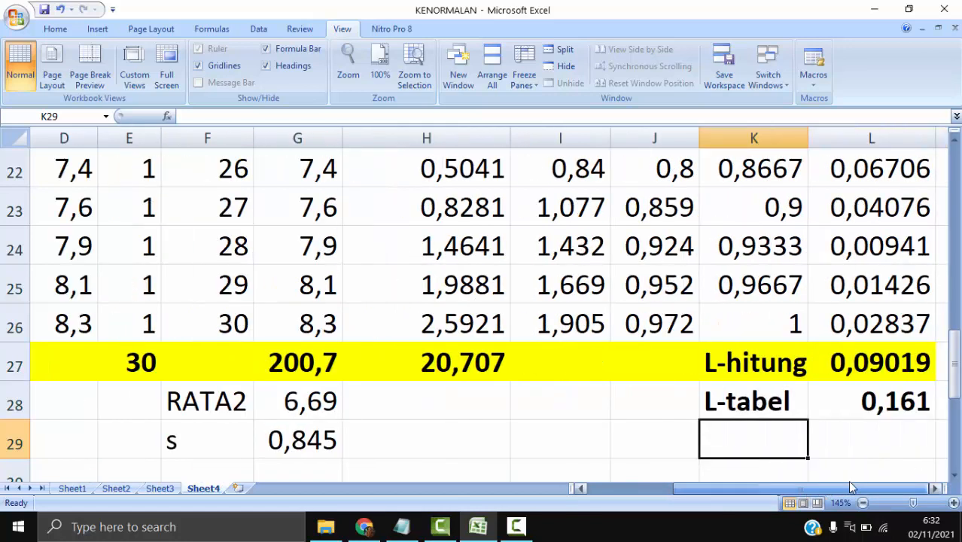
pyautogui.click(770, 364)
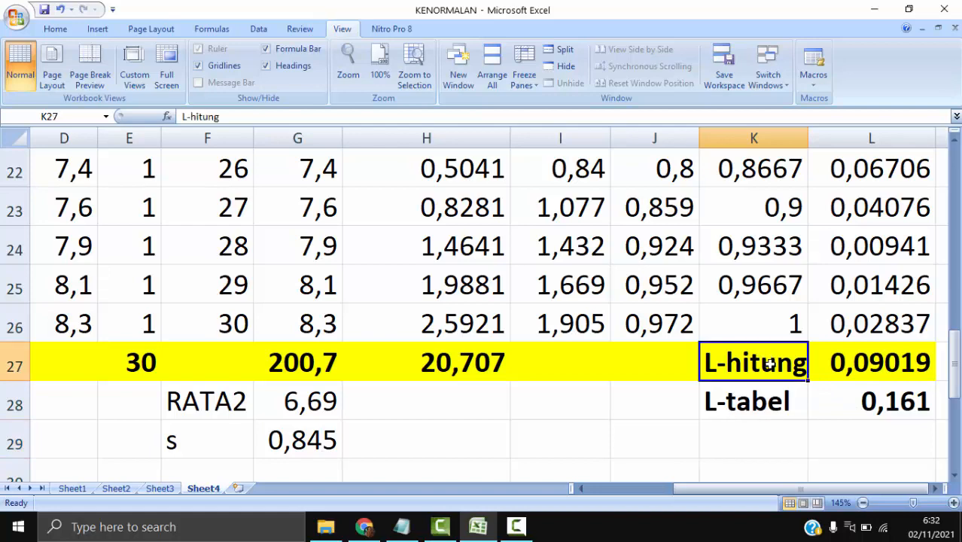
pyautogui.click(764, 403)
pyautogui.scroll(6, 322, 294)
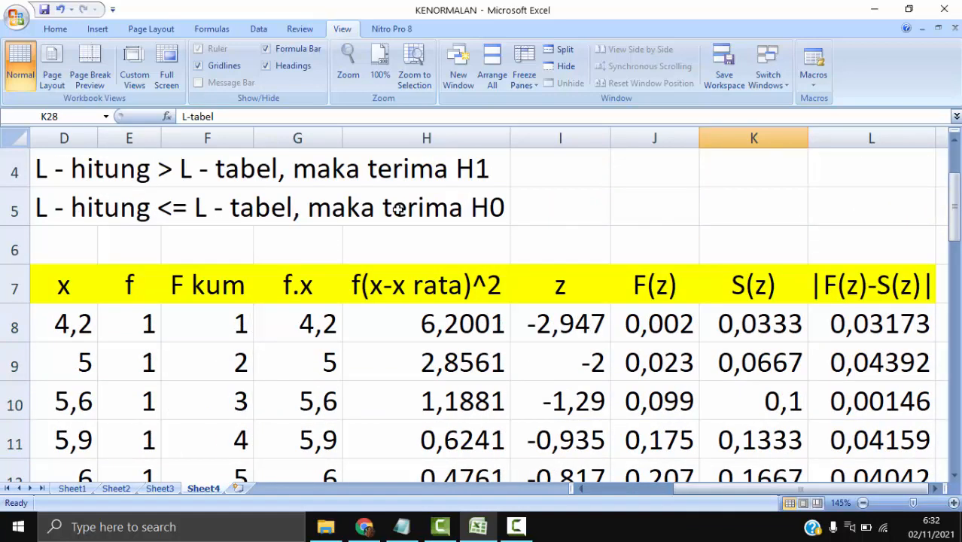
pyautogui.scroll(1, 457, 234)
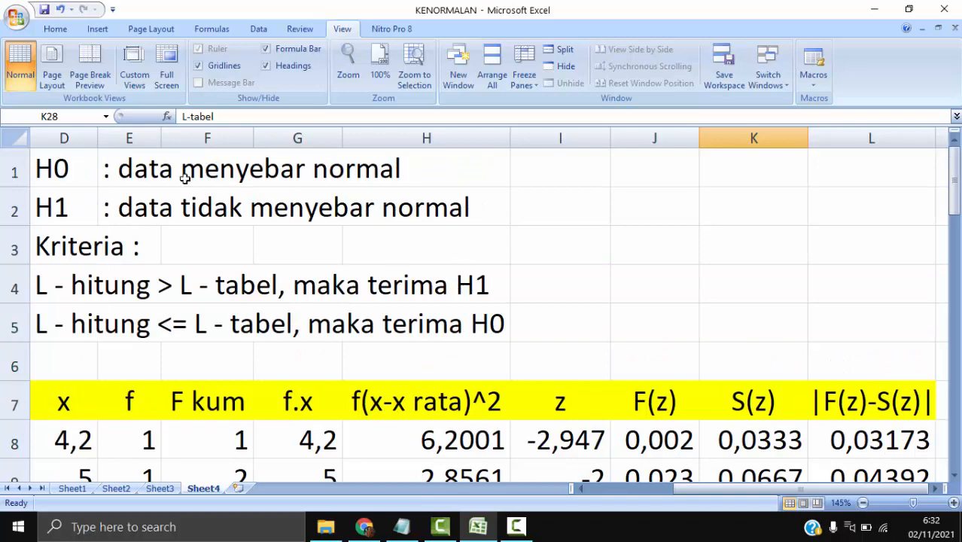
pyautogui.click(75, 176)
# - Review the completed Lo table as a whole, down to the L-hitung and L-tabel rows
pyautogui.scroll(-3, 618, 354)
pyautogui.scroll(-2, 618, 354)
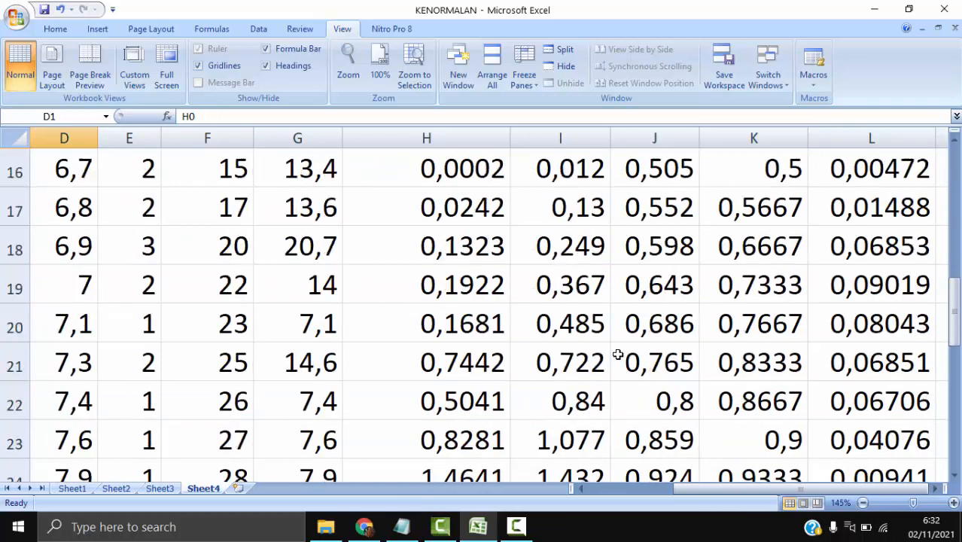
pyautogui.keyDown('ctrl'); pyautogui.scroll(-2, 618, 354); pyautogui.keyUp('ctrl')
pyautogui.keyDown('ctrl'); pyautogui.scroll(-1, 617, 354); pyautogui.keyUp('ctrl')
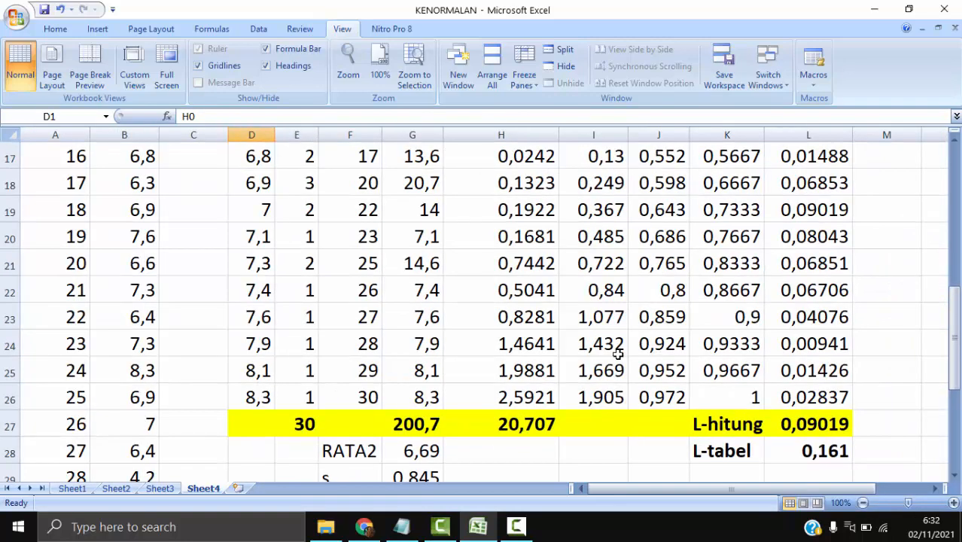
pyautogui.scroll(5, 617, 354)
pyautogui.scroll(-1, 618, 354)
pyautogui.scroll(-3, 617, 354)
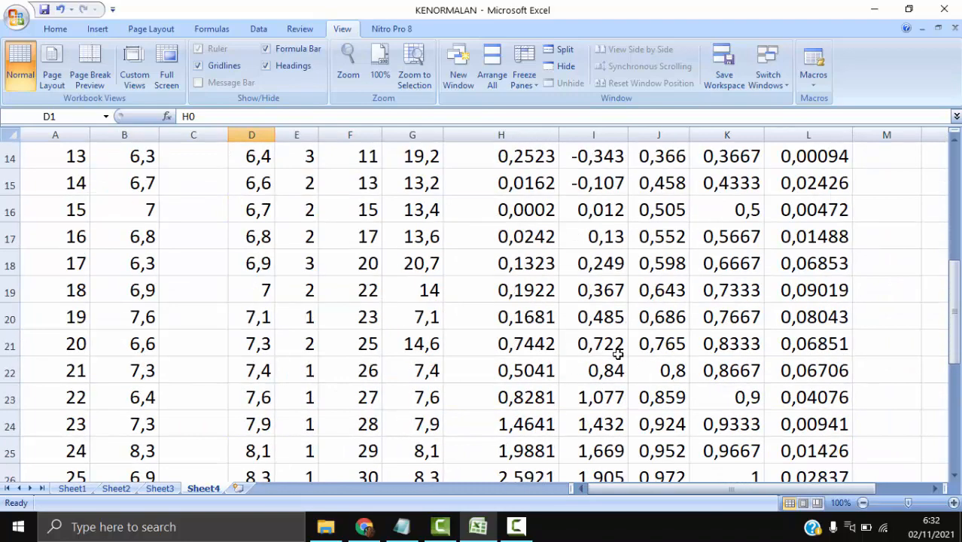
pyautogui.keyDown('ctrl'); pyautogui.scroll(-2, 617, 354); pyautogui.keyUp('ctrl')
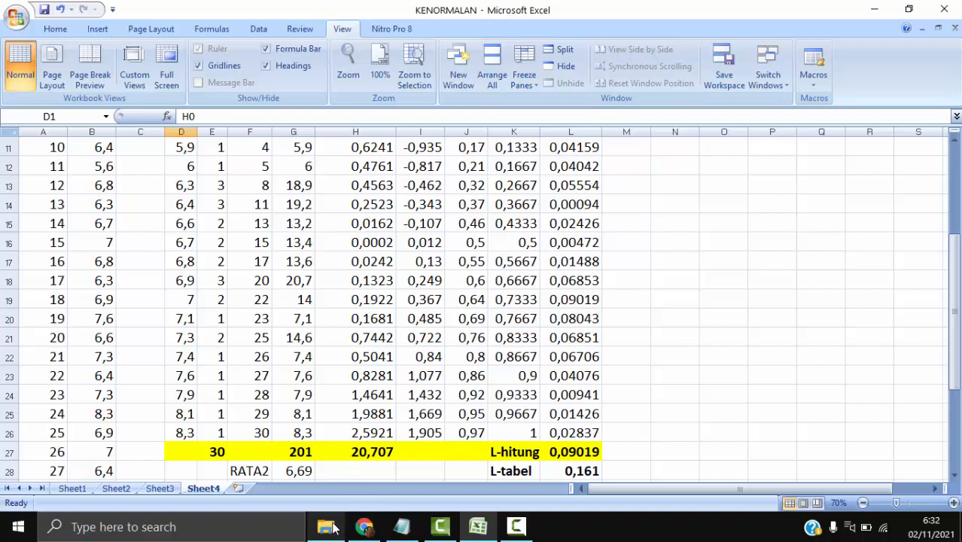
# - Switch to Microsoft Word with a new blank document
pyautogui.moveTo(334, 529)
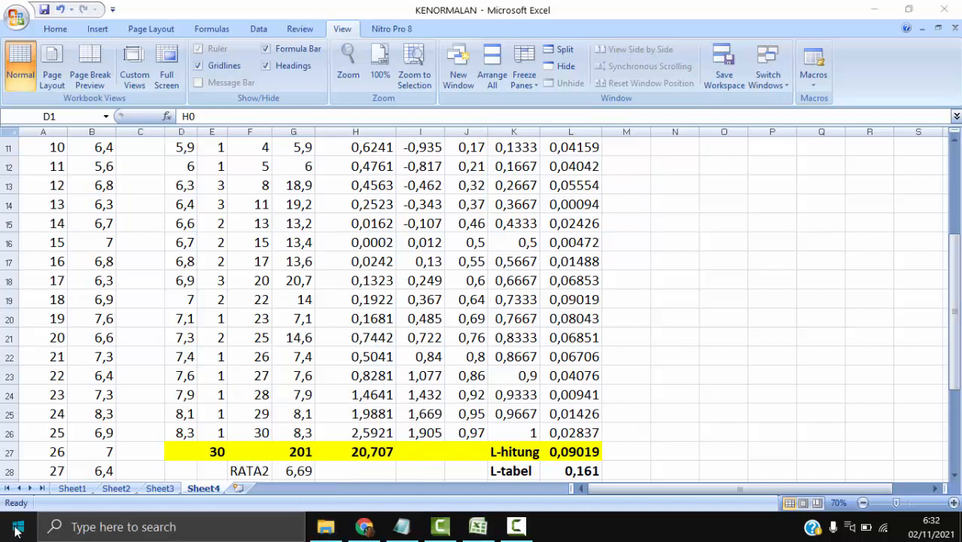
pyautogui.click(18, 528)
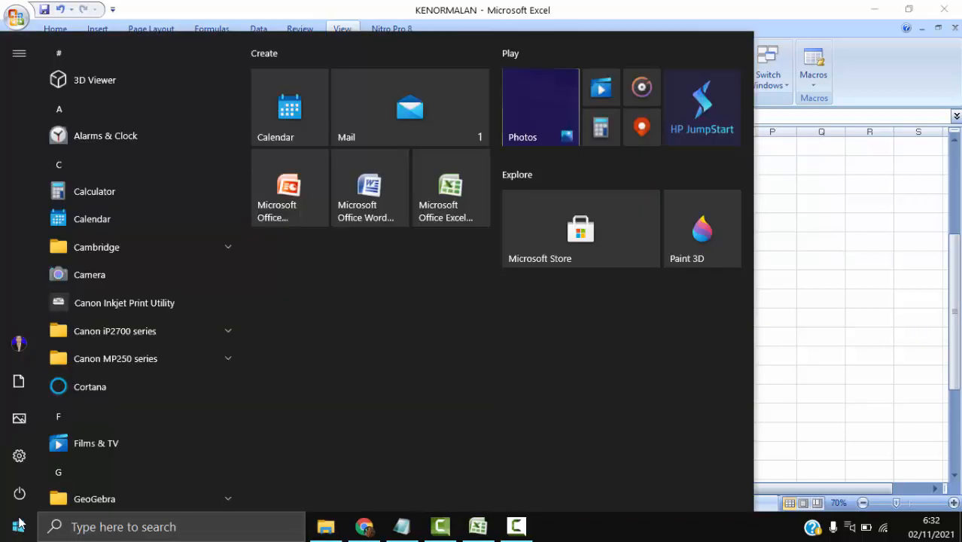
pyautogui.press('Escape')
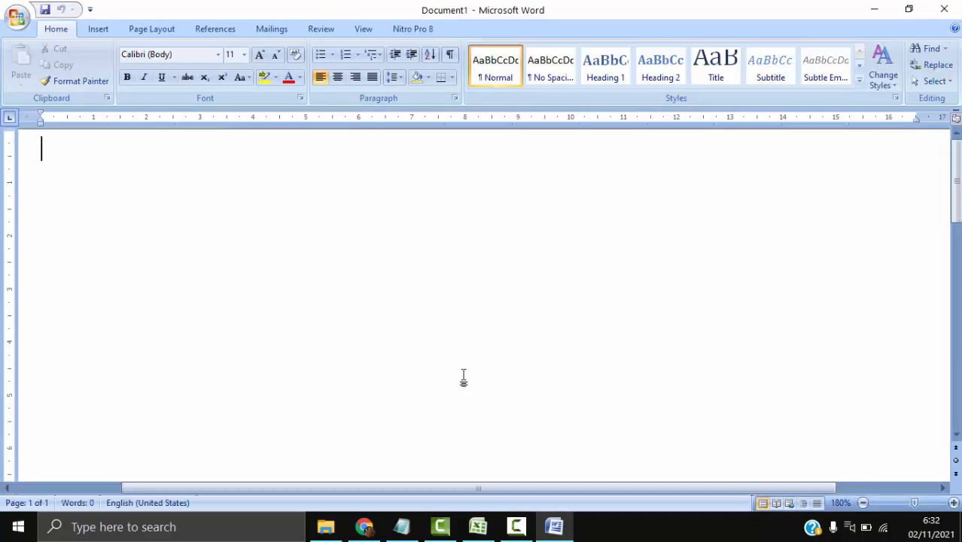
# - Set the font size of the document's empty first paragraph to 20
pyautogui.doubleClick(60, 153)
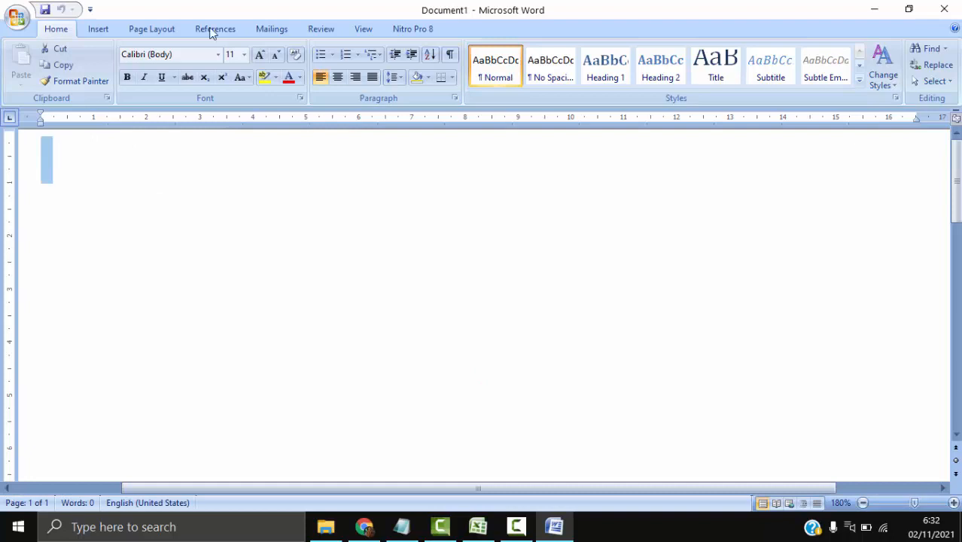
pyautogui.click(244, 54)
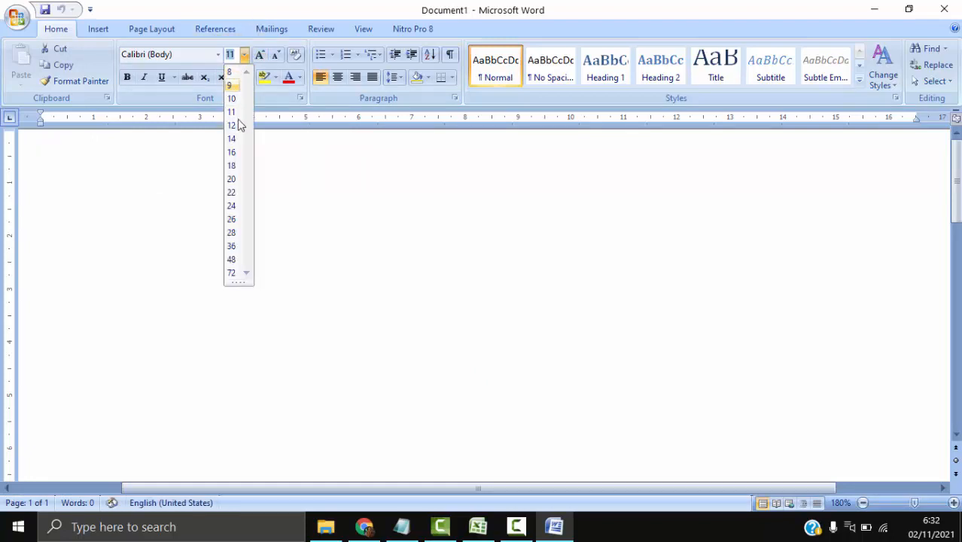
pyautogui.press('Escape')
pyautogui.click(251, 197)
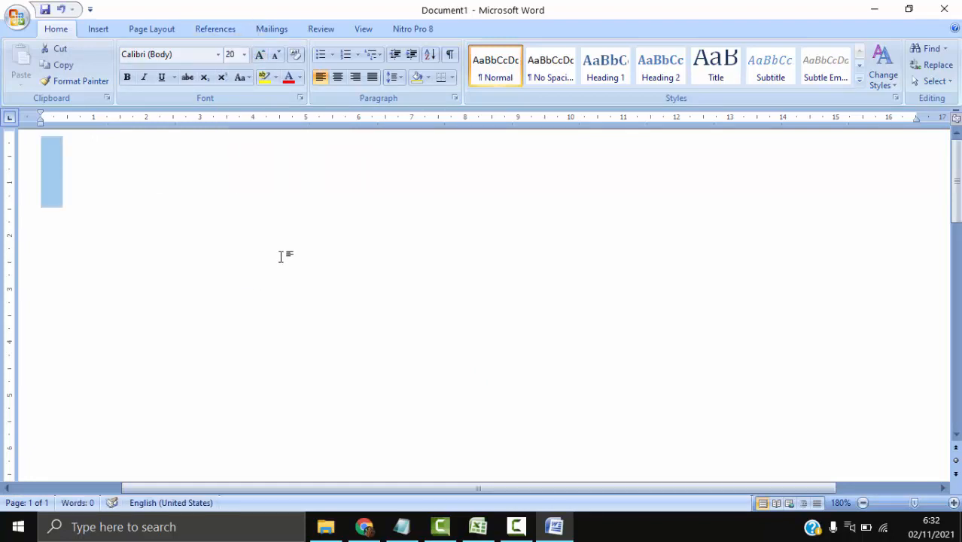
pyautogui.click(185, 196)
# - Enter the title "UJI KENORMALAN" on the first line and begin a new paragraph
pyautogui.scroll(1, 184, 210)
pyautogui.scroll(-4, 183, 209)
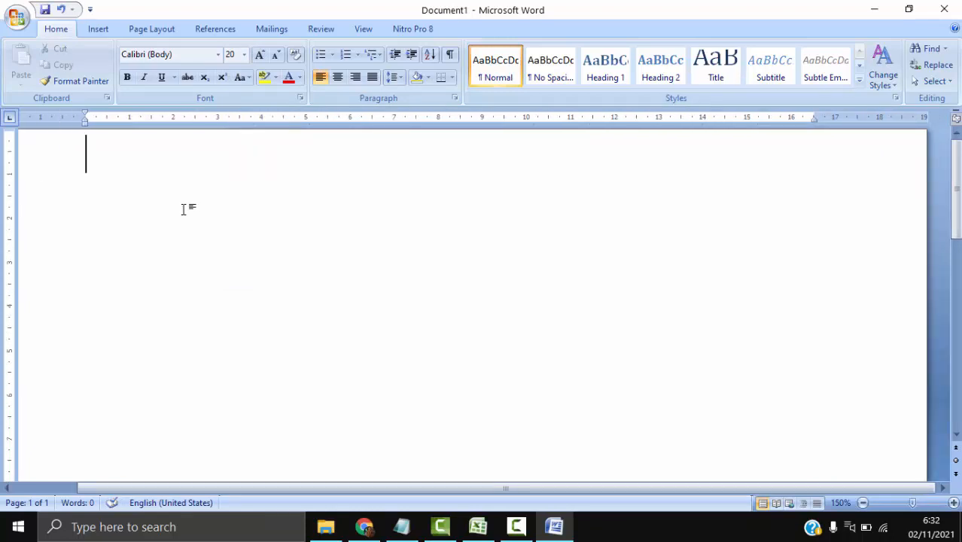
pyautogui.write('UJI KENORMALAN')
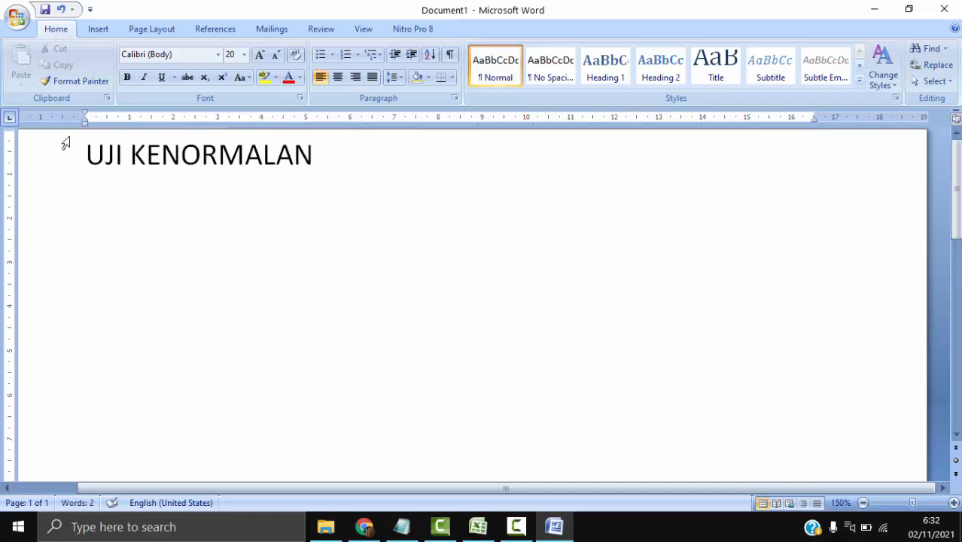
pyautogui.scroll(1, 292, 272)
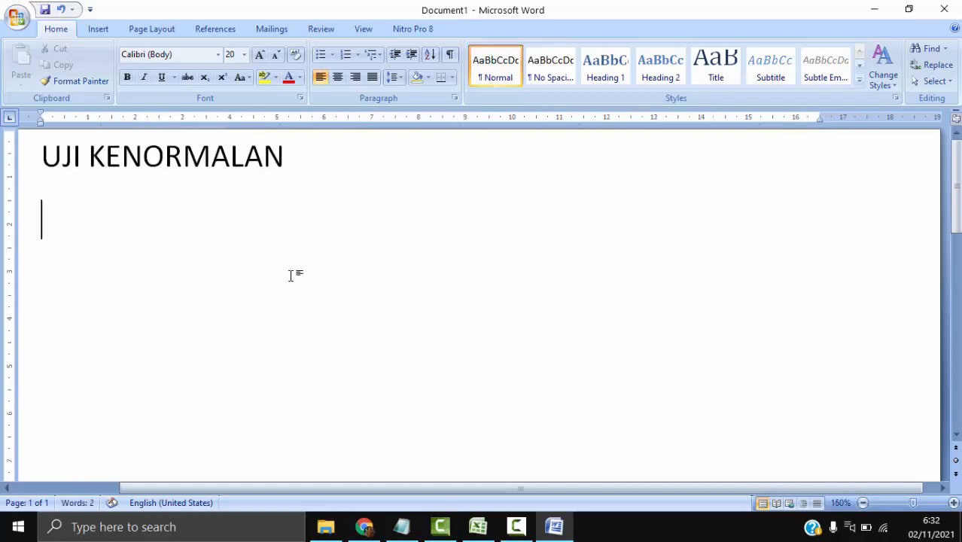
# - Write "Kita hitung rata-rata, standar deviasi, dan L-hitung menggunakan tabel berikut." below the title and begin a new paragraph
pyautogui.write('Kita hitu')
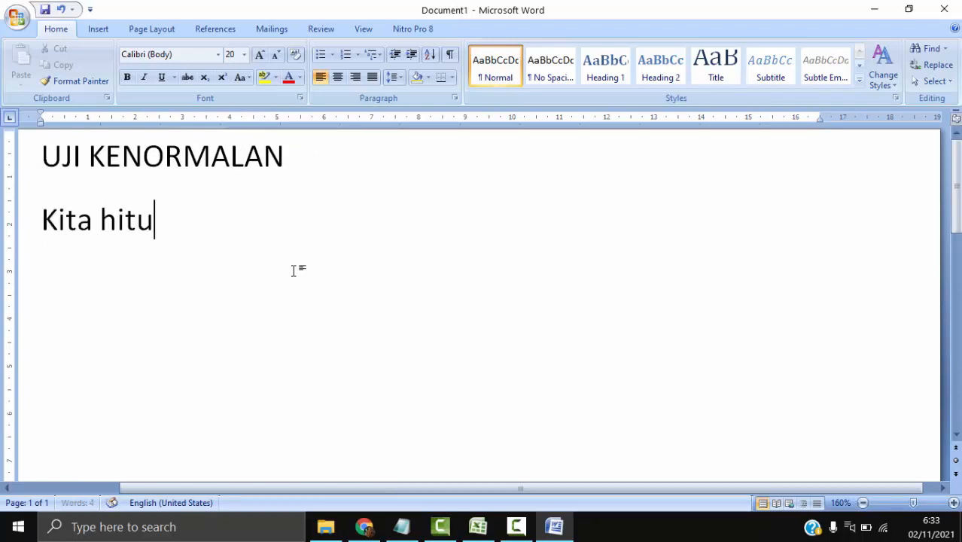
pyautogui.write('ng rata-rata')
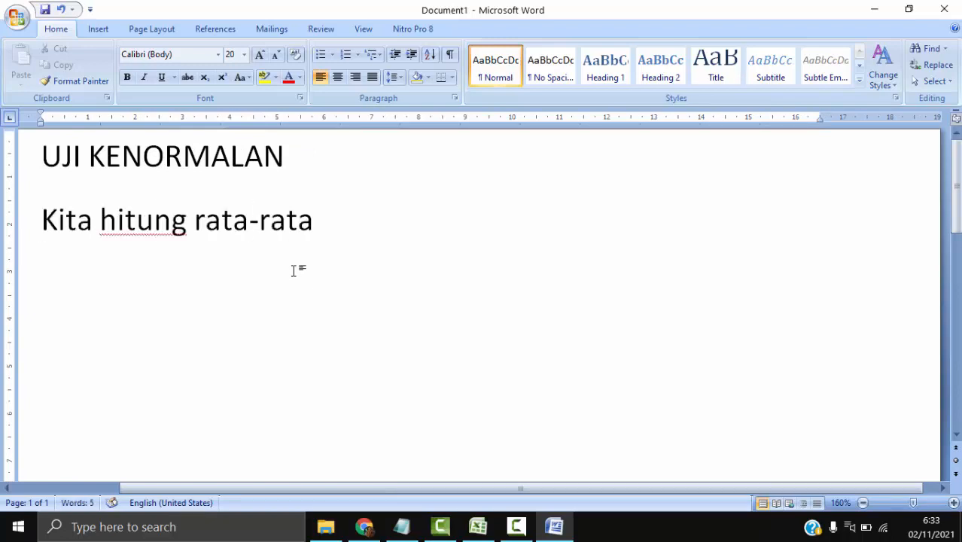
pyautogui.write(', standa')
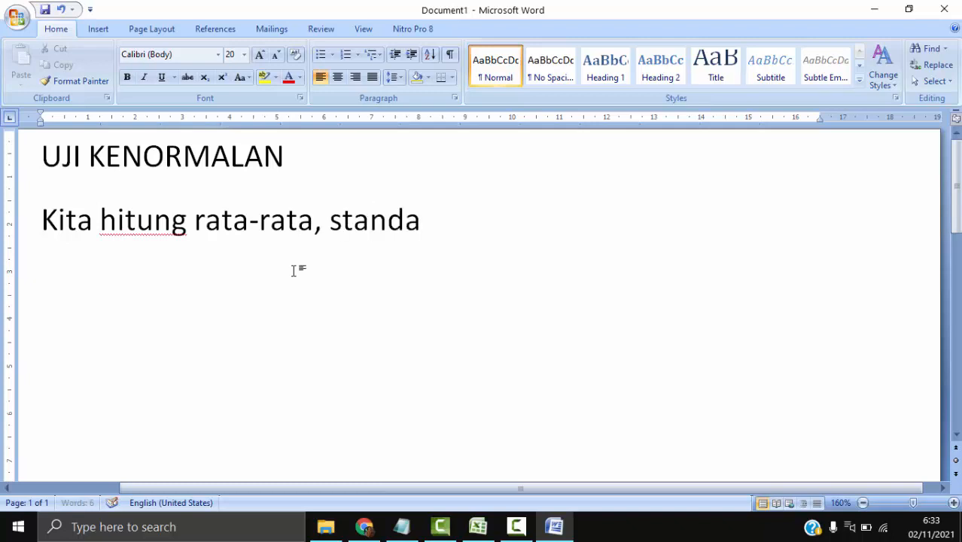
pyautogui.write('r deviasi, d')
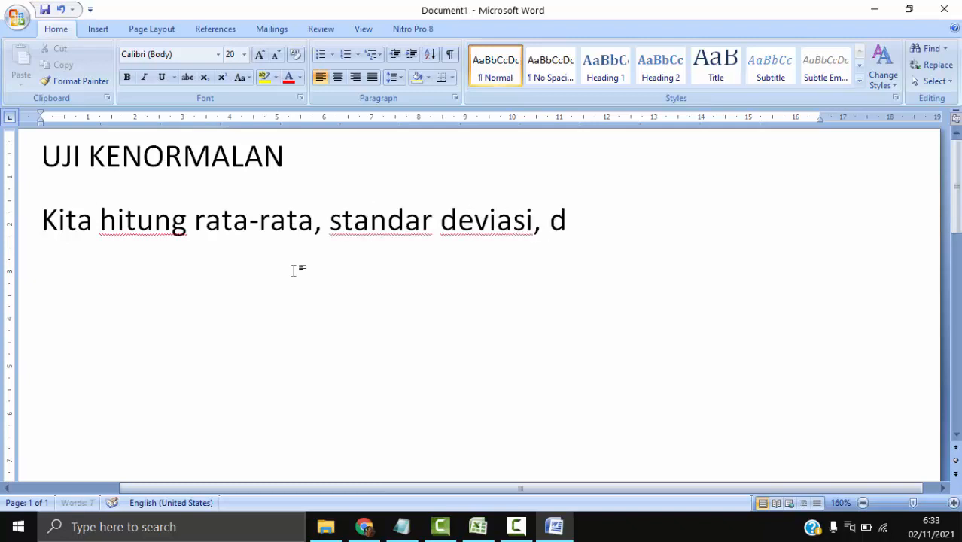
pyautogui.write('an L-hitun')
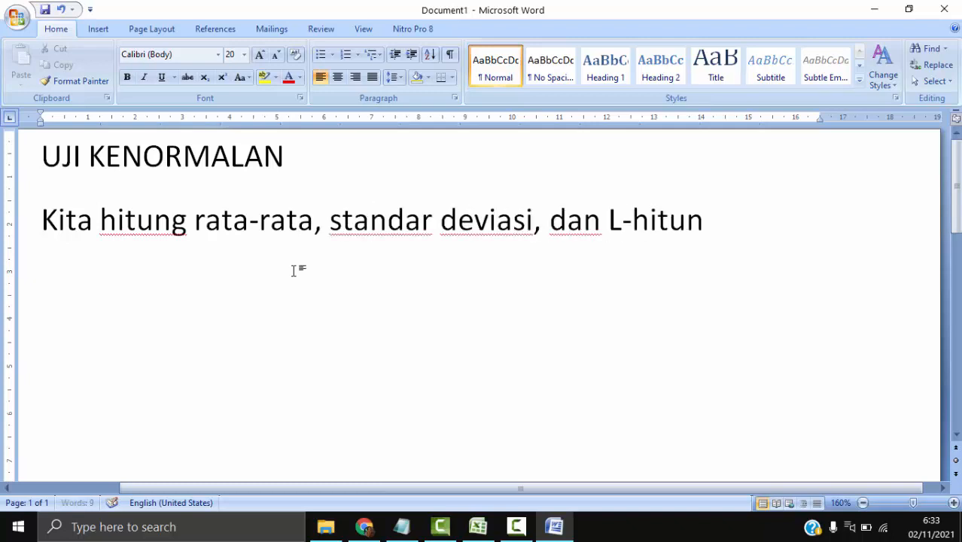
pyautogui.write('g menggunakan tab')
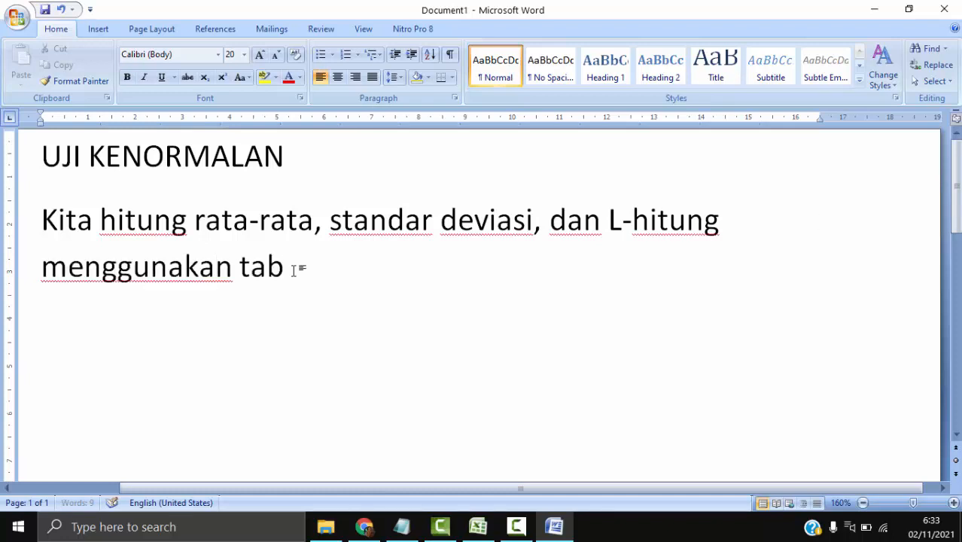
pyautogui.write('el berikut.')
pyautogui.press('Return')
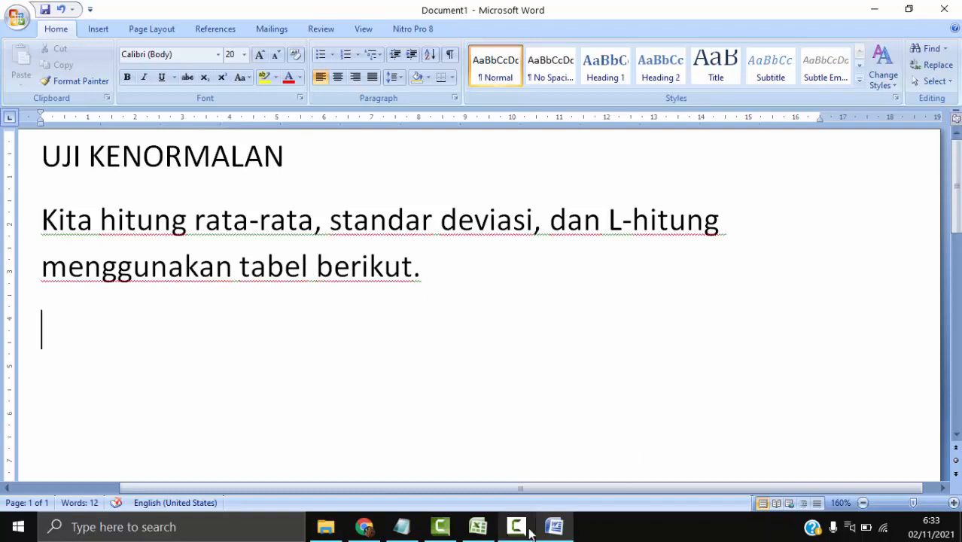
# - Switch to the Excel workbook and apply all borders to the calculation table D7:L27 on Sheet4
pyautogui.moveTo(526, 532)
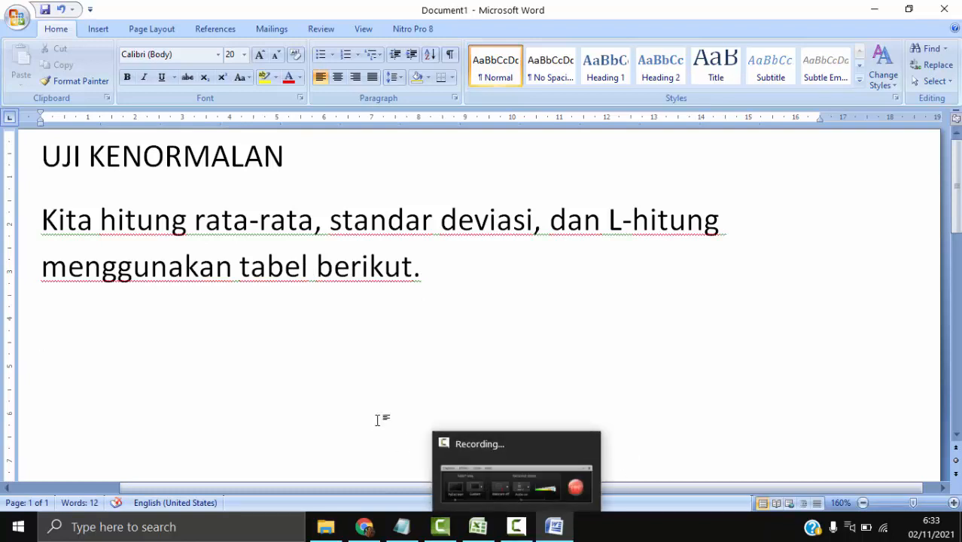
pyautogui.click(478, 527)
pyautogui.scroll(3, 373, 461)
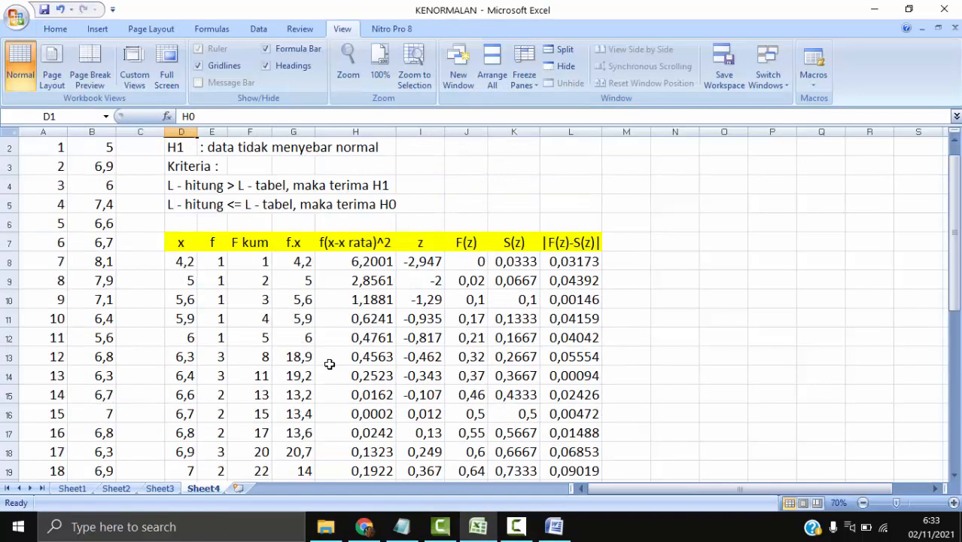
pyautogui.click(181, 243)
pyautogui.scroll(-4, 519, 370)
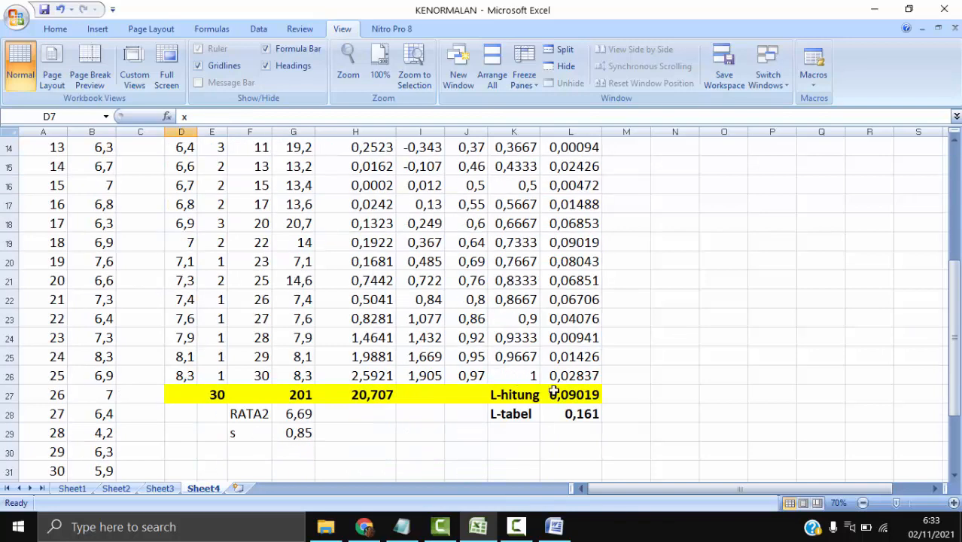
pyautogui.keyDown('shift'); pyautogui.click(592, 397); pyautogui.keyUp('shift')
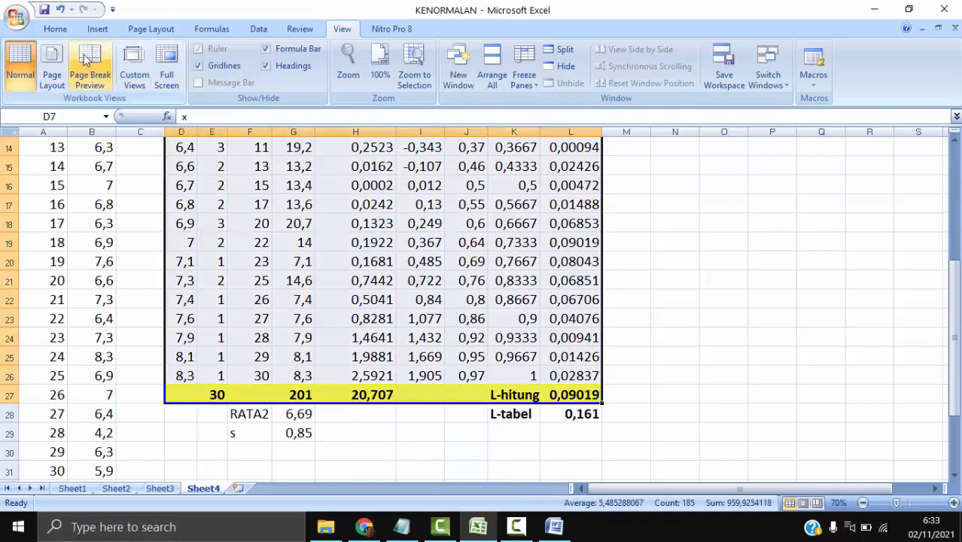
pyautogui.click(61, 28)
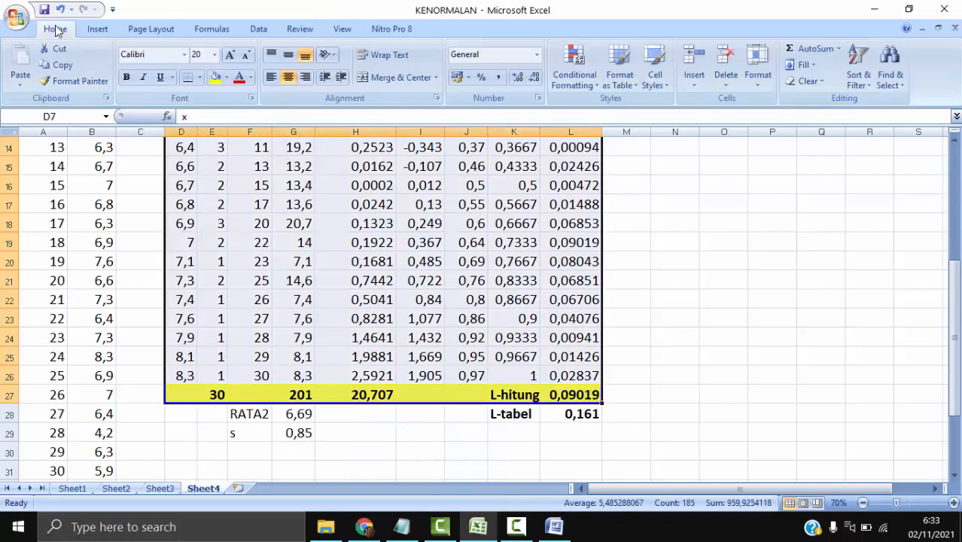
pyautogui.click(199, 77)
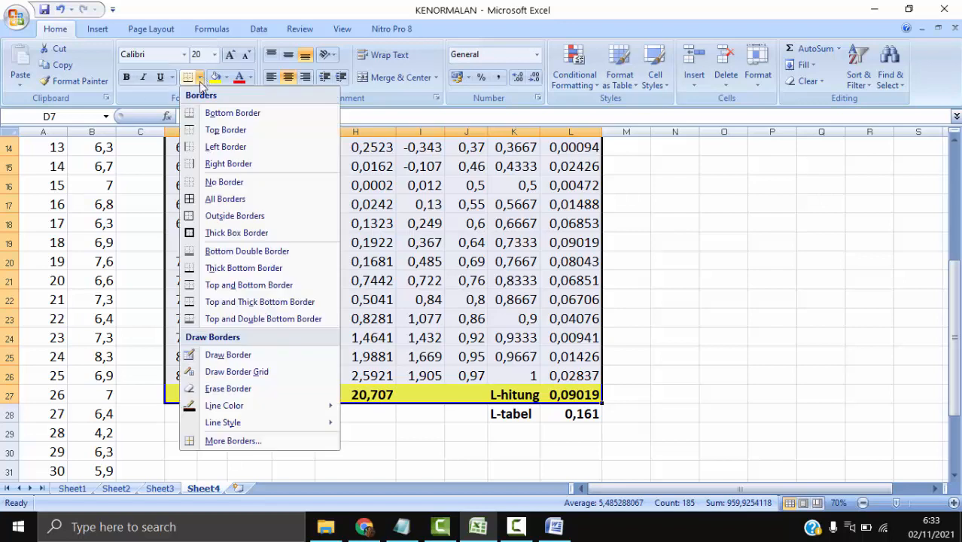
pyautogui.click(225, 199)
# - Copy the bordered table D7:L27 and paste it under the introductory sentence in the Word document
pyautogui.scroll(5, 384, 243)
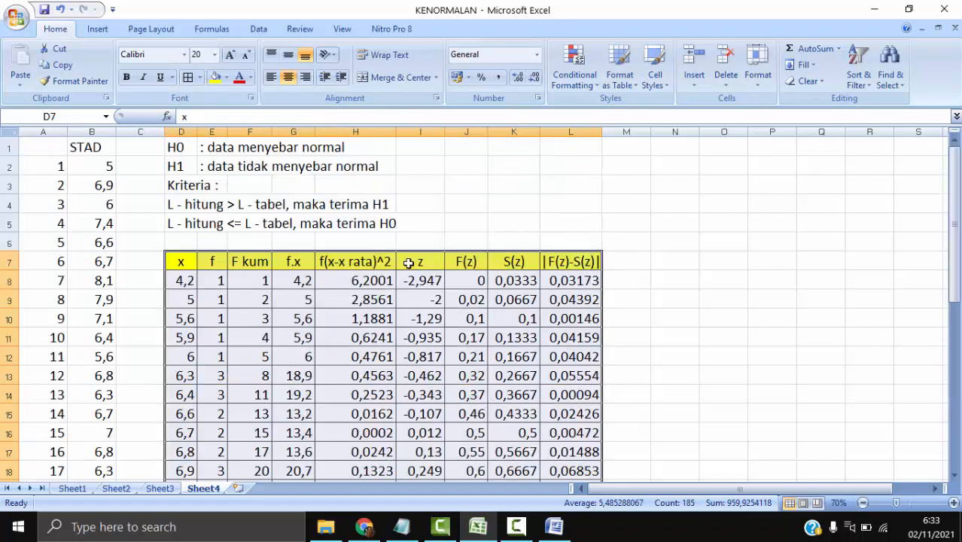
pyautogui.rightClick(305, 277)
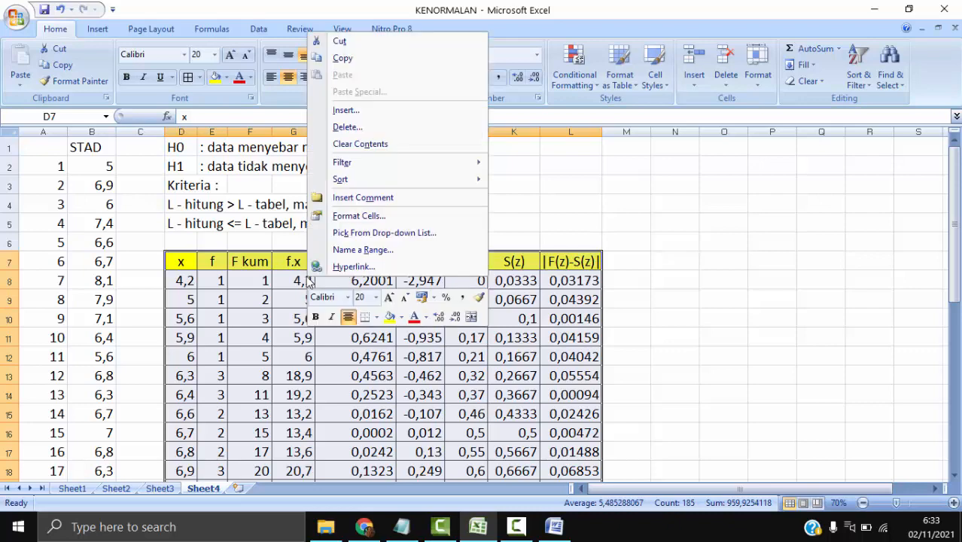
pyautogui.click(354, 59)
pyautogui.hotkey('alt', 'Tab')
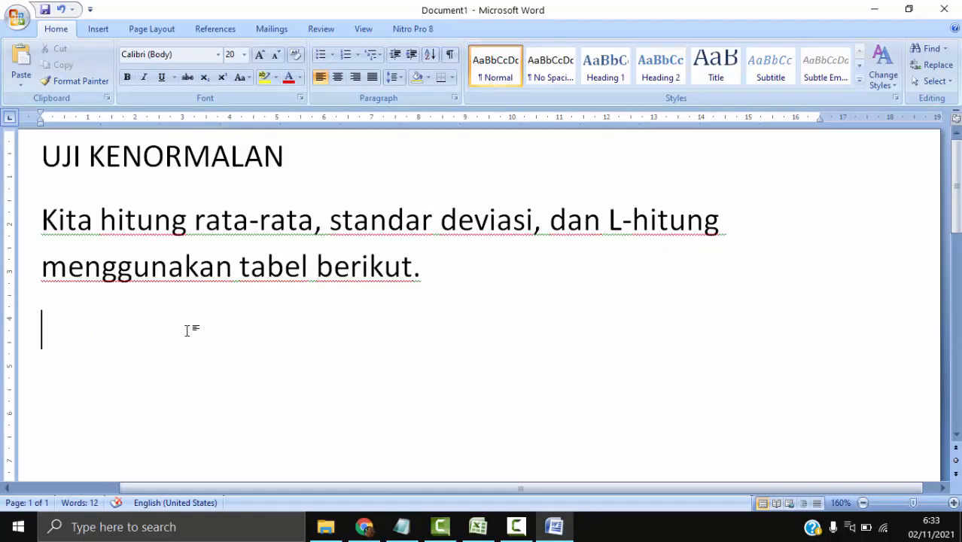
pyautogui.hotkey('ctrl', 'v')
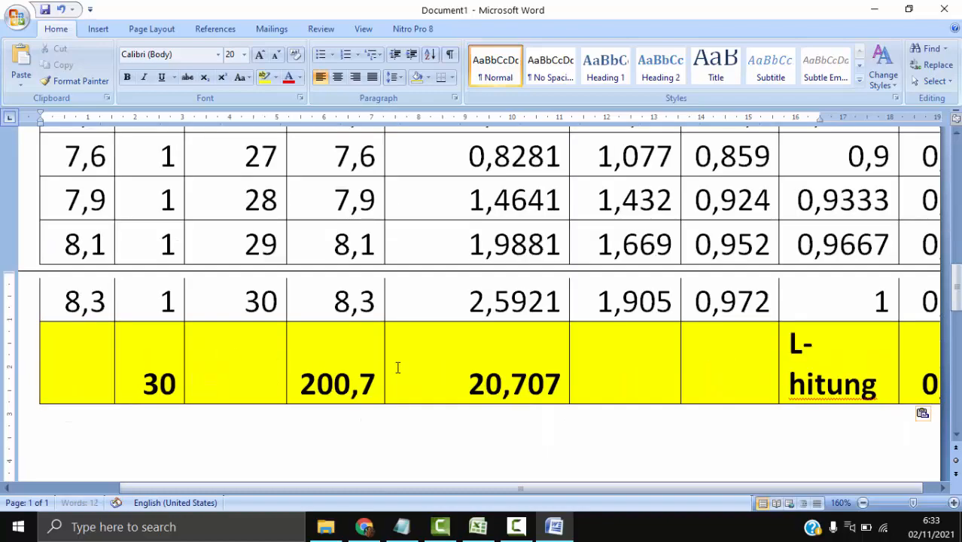
# - Reduce the font size of the entire pasted table to 16
pyautogui.scroll(-4, 400, 366)
pyautogui.scroll(15, 397, 367)
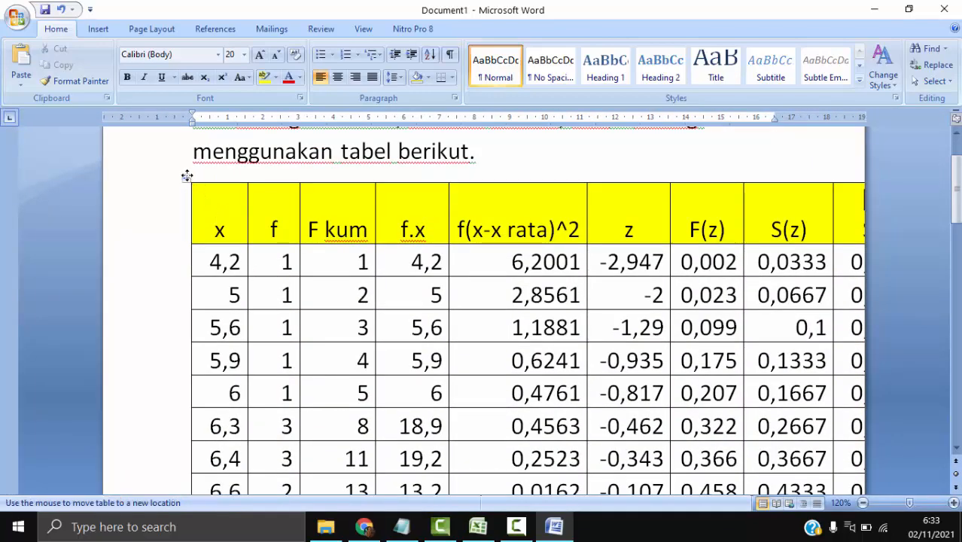
pyautogui.click(186, 177)
pyautogui.click(276, 55)
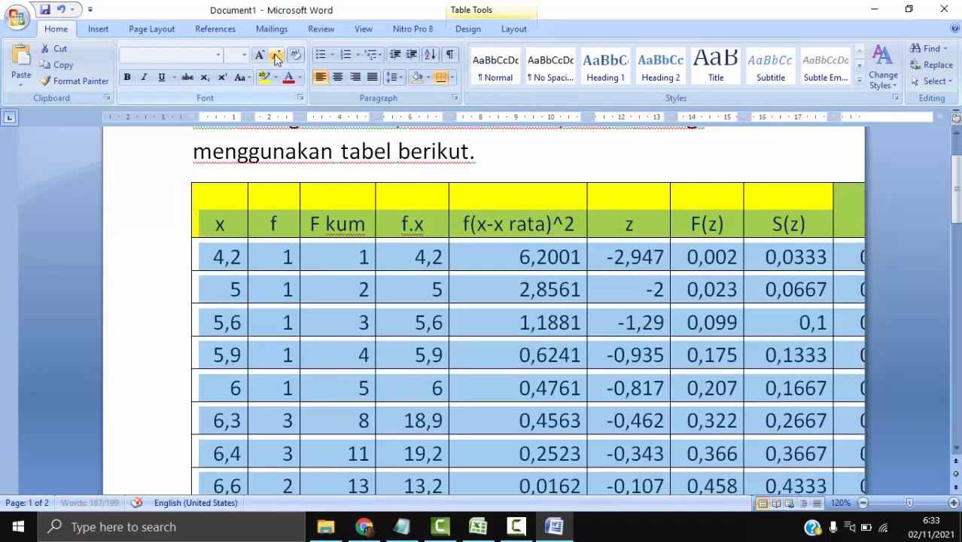
pyautogui.click(275, 56)
pyautogui.click(361, 236)
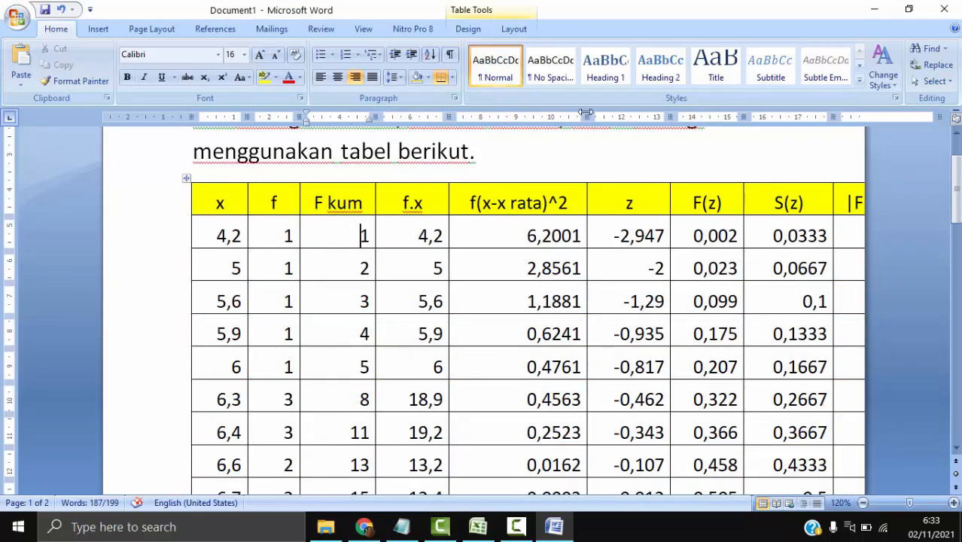
# - Narrow the f(x-x rata)^2 column slightly, and try narrowing the z column before undoing that last change
pyautogui.moveTo(588, 116); pyautogui.dragTo(580, 117)
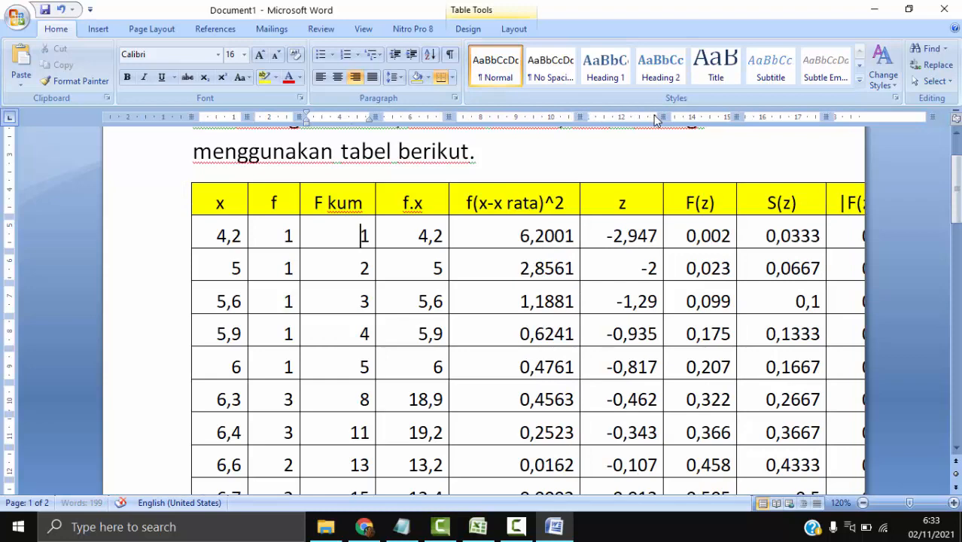
pyautogui.moveTo(663, 117); pyautogui.dragTo(639, 117)
pyautogui.hotkey('ctrl', 'z')
# - Reduce the font size of the whole table to 14
pyautogui.click(188, 183)
pyautogui.click(278, 58)
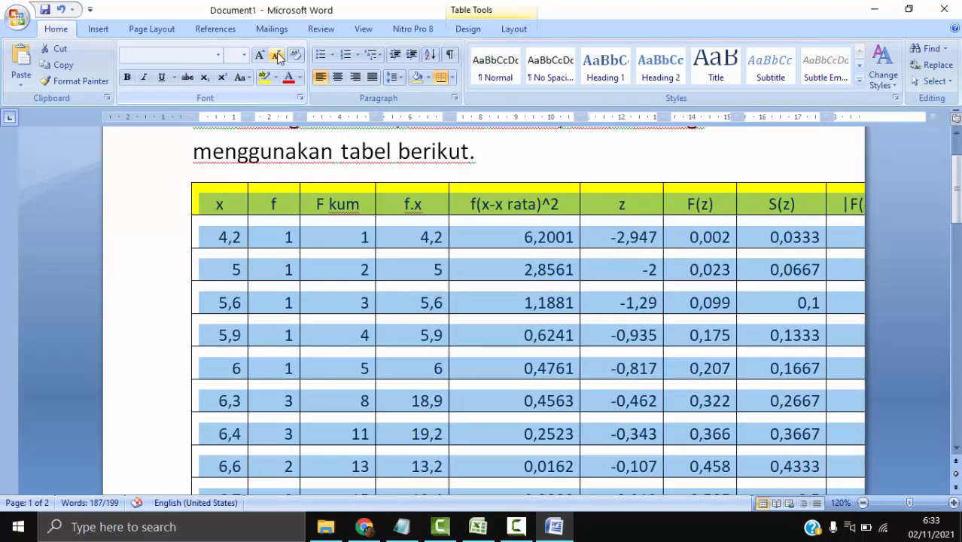
pyautogui.click(306, 211)
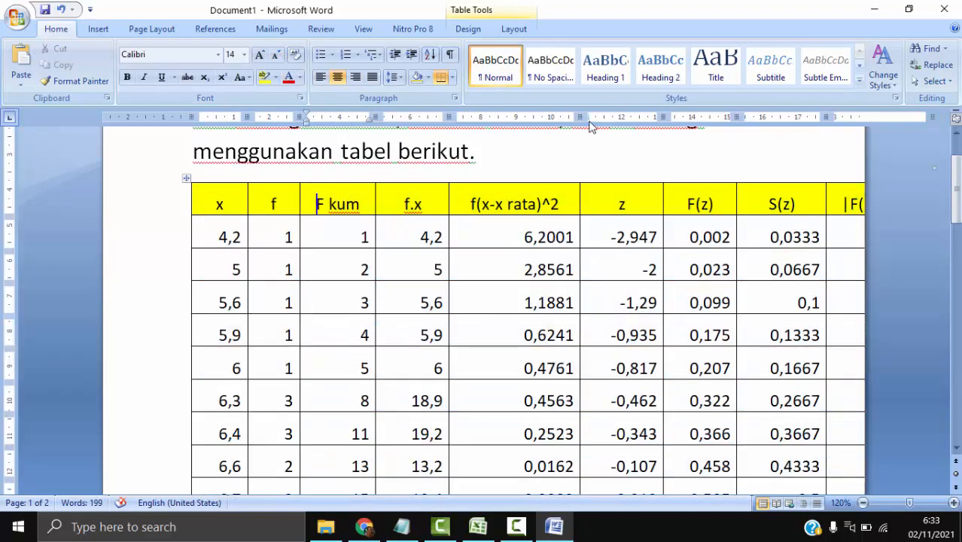
# - Narrow the f(x-x rata)^2, f.x, f and F kum columns of the pasted table
pyautogui.moveTo(581, 116); pyautogui.dragTo(563, 117)
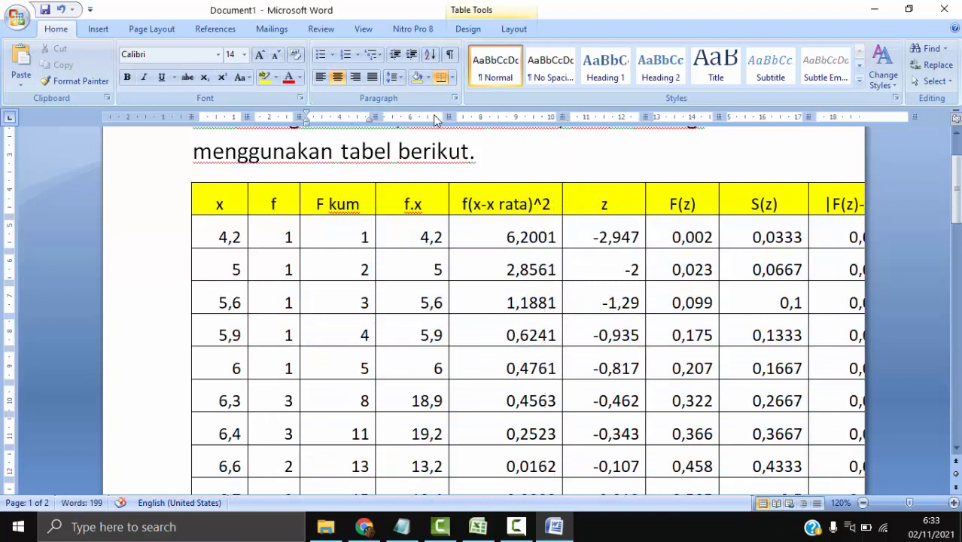
pyautogui.moveTo(449, 114); pyautogui.dragTo(434, 114)
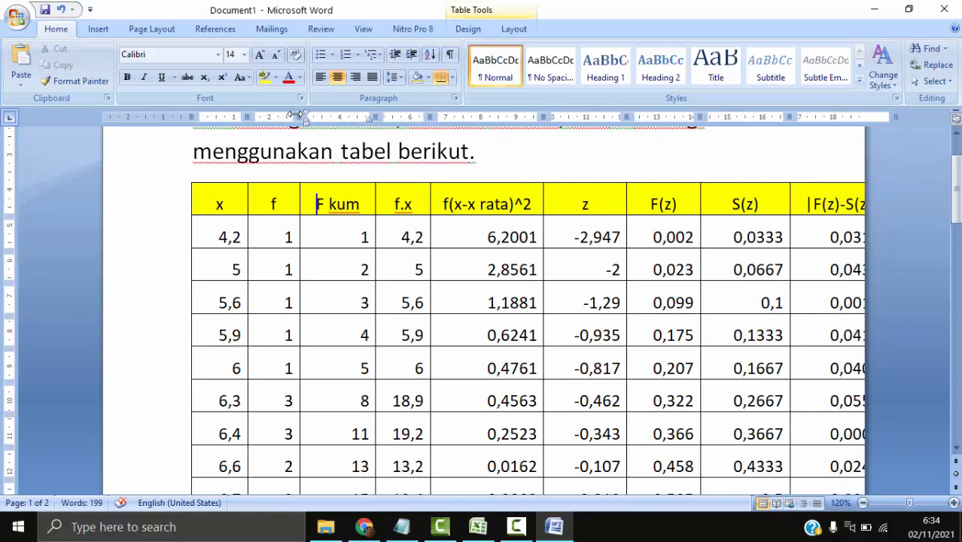
pyautogui.moveTo(295, 115); pyautogui.dragTo(285, 116)
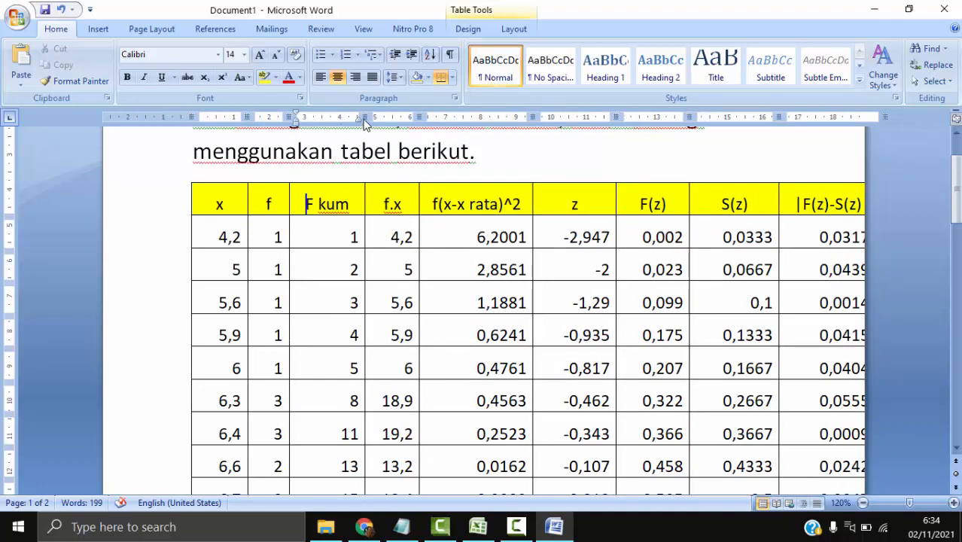
pyautogui.moveTo(369, 114); pyautogui.dragTo(364, 115)
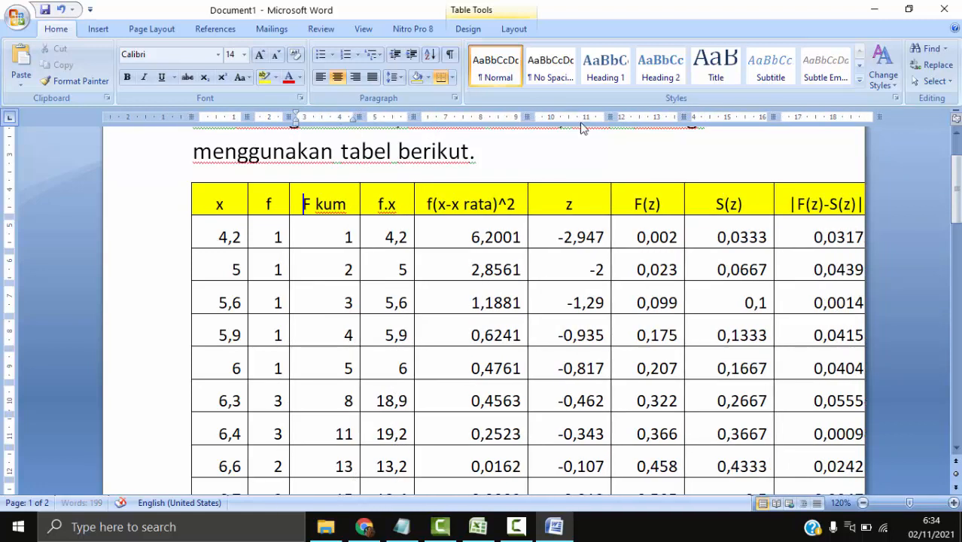
# - Narrow the z, F kum, x and S(z) columns to fit the table on the page, and place the cursor below its last row
pyautogui.moveTo(609, 113); pyautogui.dragTo(595, 114)
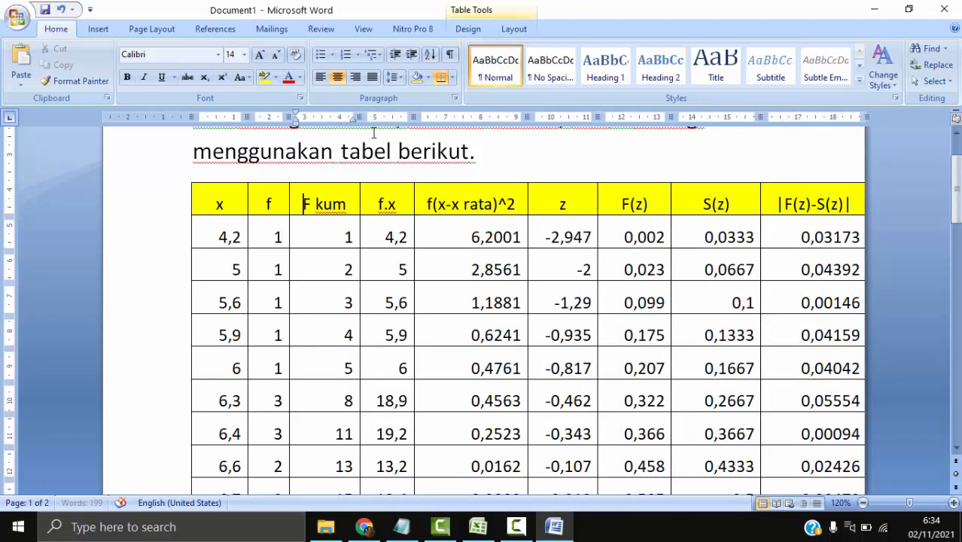
pyautogui.moveTo(358, 117); pyautogui.dragTo(351, 116)
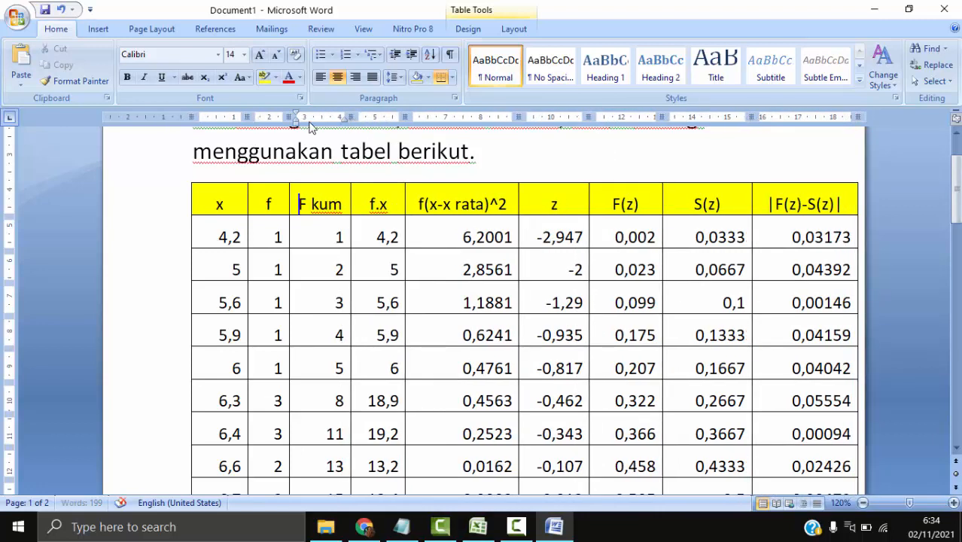
pyautogui.moveTo(247, 117); pyautogui.dragTo(237, 117)
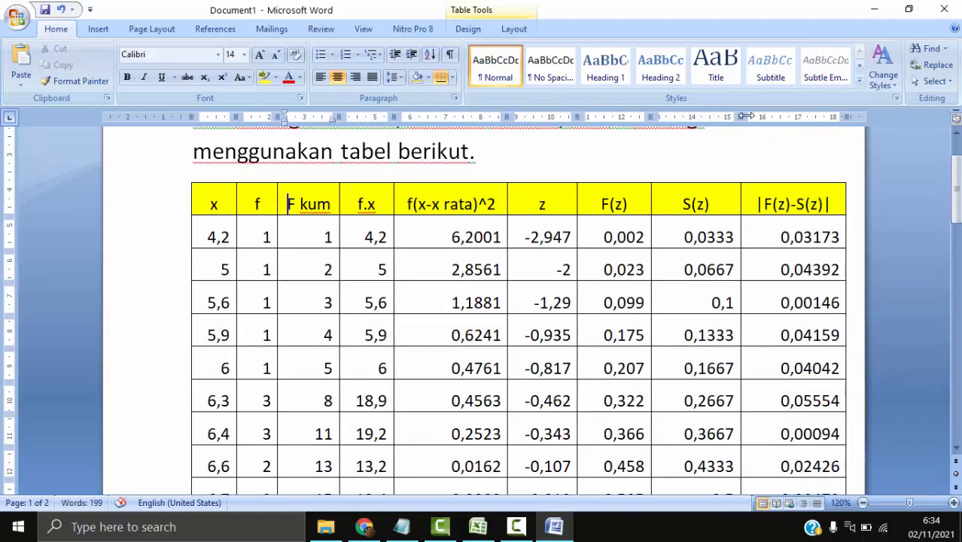
pyautogui.moveTo(746, 116); pyautogui.dragTo(730, 119)
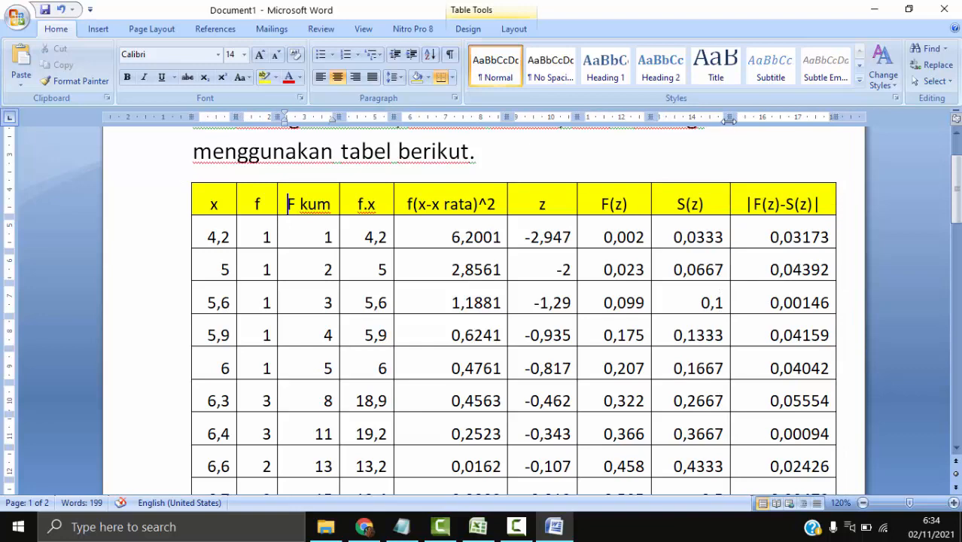
pyautogui.scroll(-7, 659, 265)
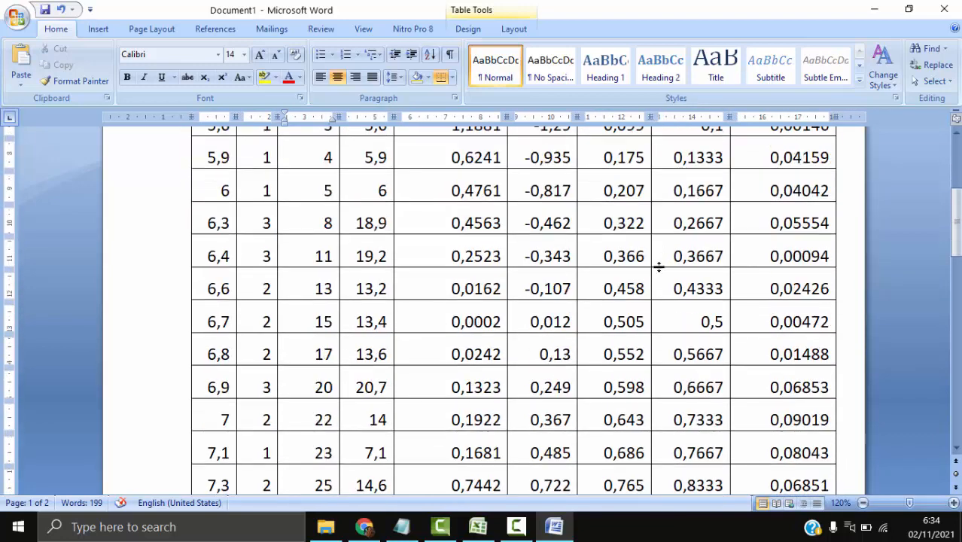
pyautogui.scroll(-4, 659, 266)
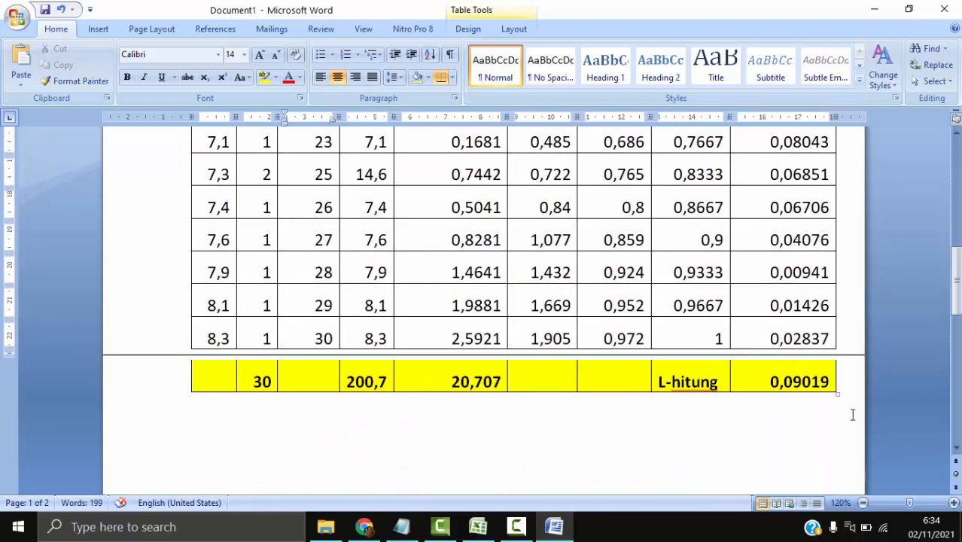
pyautogui.click(655, 434)
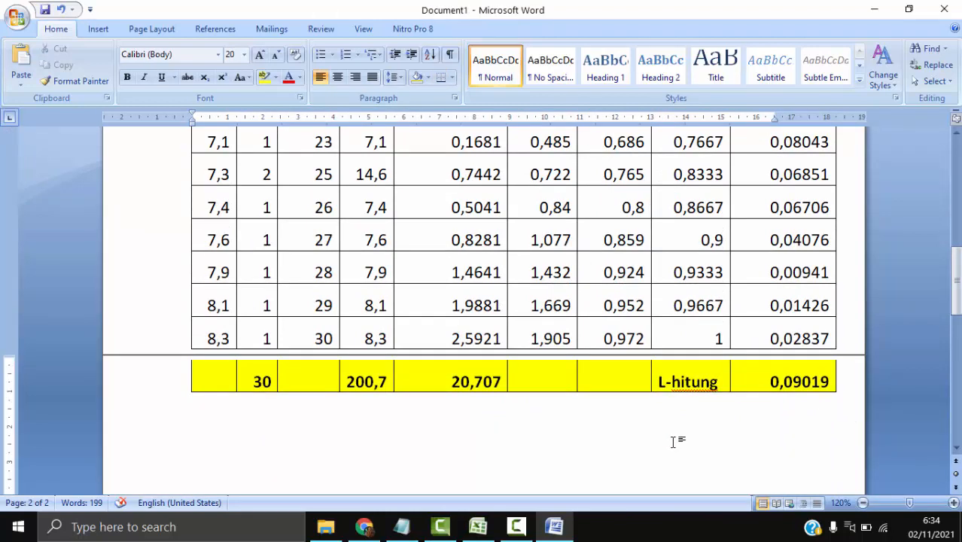
pyautogui.write('Menggunakan tabel')
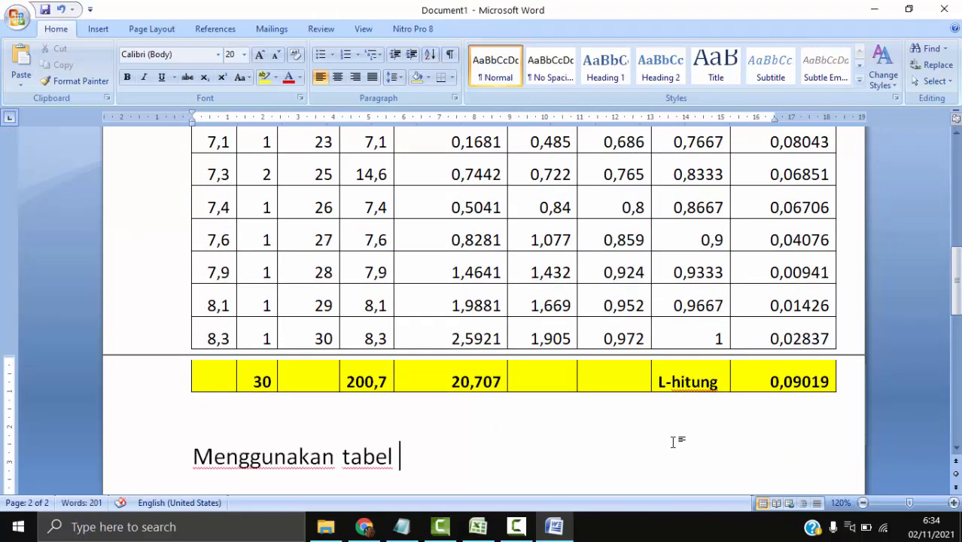
pyautogui.click(364, 530)
pyautogui.scroll(3, 451, 339)
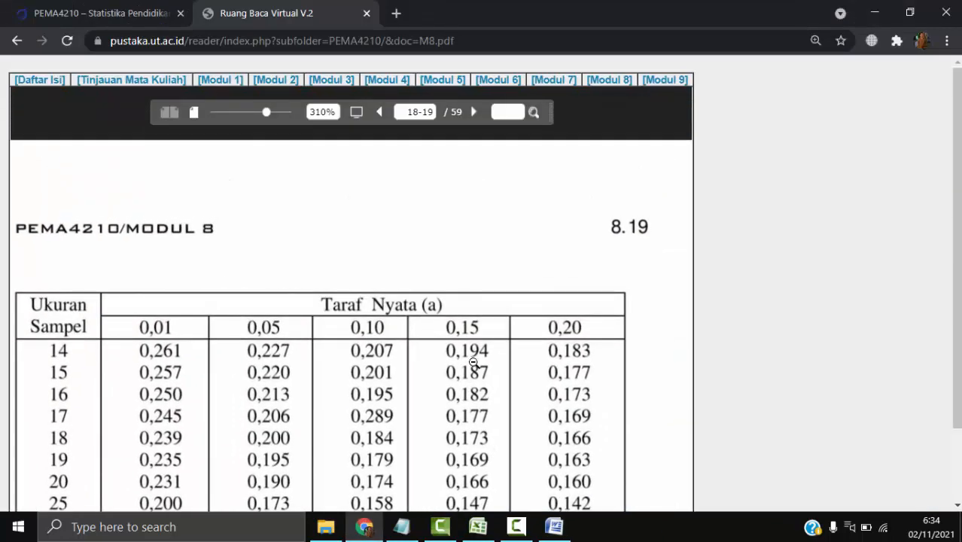
pyautogui.scroll(-2, 500, 244)
pyautogui.click(555, 529)
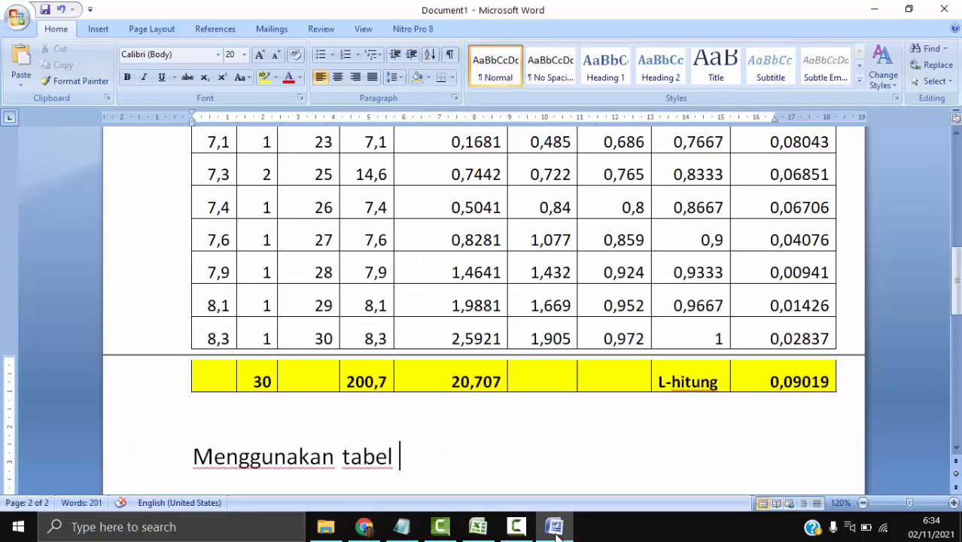
pyautogui.press('BackSpace')
pyautogui.press('BackSpace')
pyautogui.press('BackSpace')
pyautogui.press('BackSpace')
pyautogui.press('BackSpace')
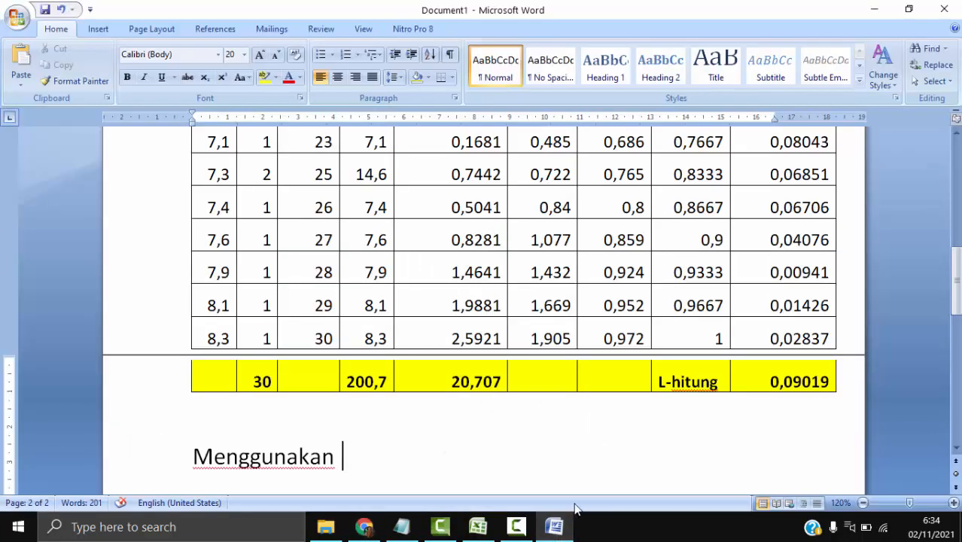
pyautogui.hotkey('ctrl', 'BackSpace')
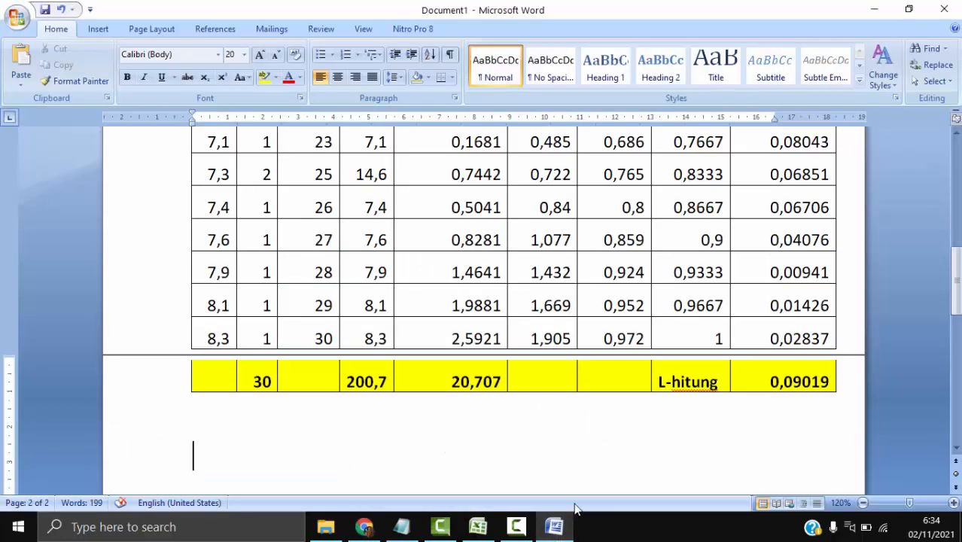
# - Write "Diperoleh" below the table and start a new line under it
pyautogui.write('Diperoleh')
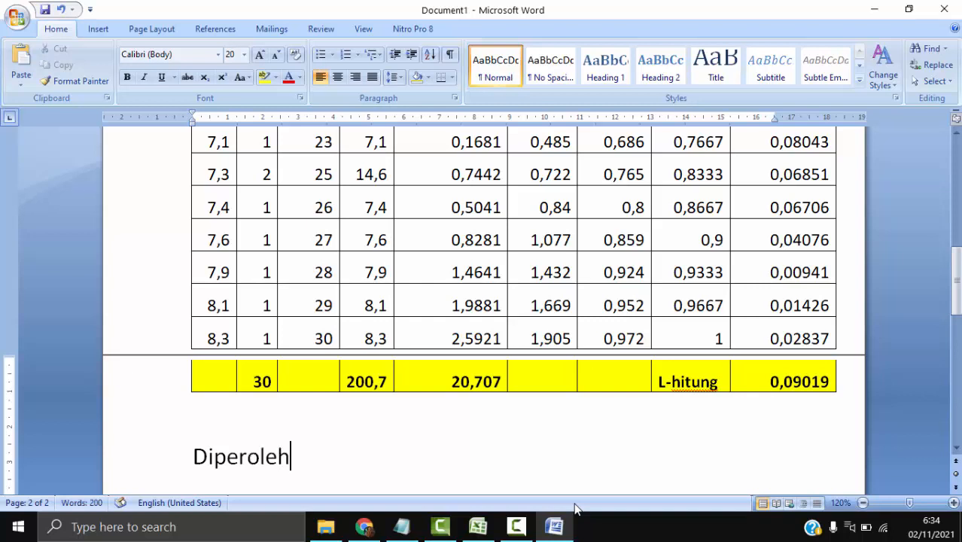
pyautogui.press('Return')
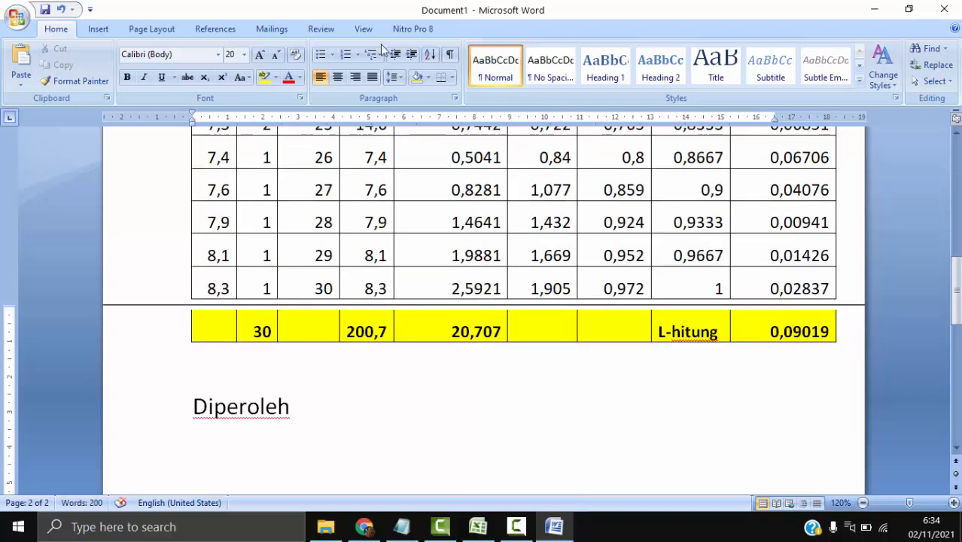
# - Reduce the line spacing of the entire document to the smallest preset, and return the cursor to the empty line below "Diperoleh"
pyautogui.click(106, 30)
pyautogui.hotkey('ctrl', 'a')
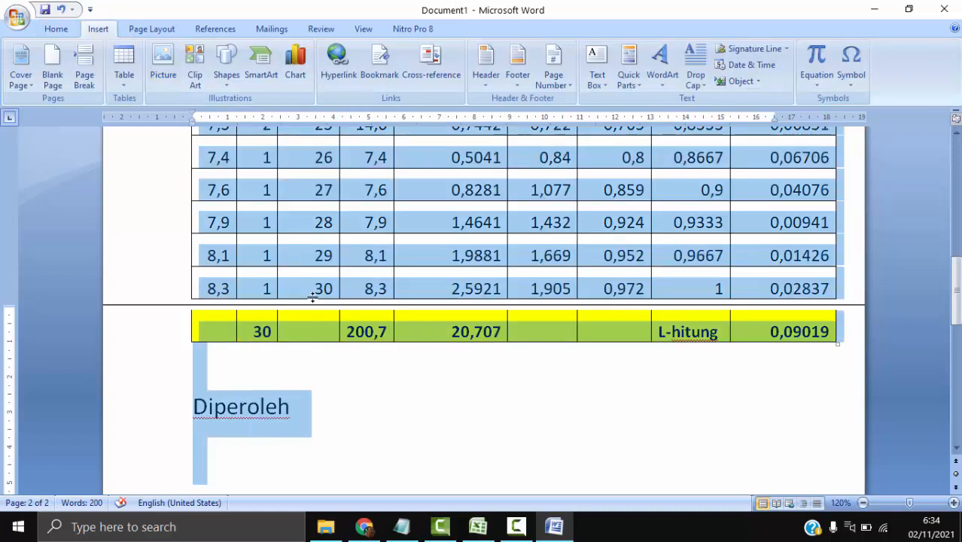
pyautogui.click(56, 30)
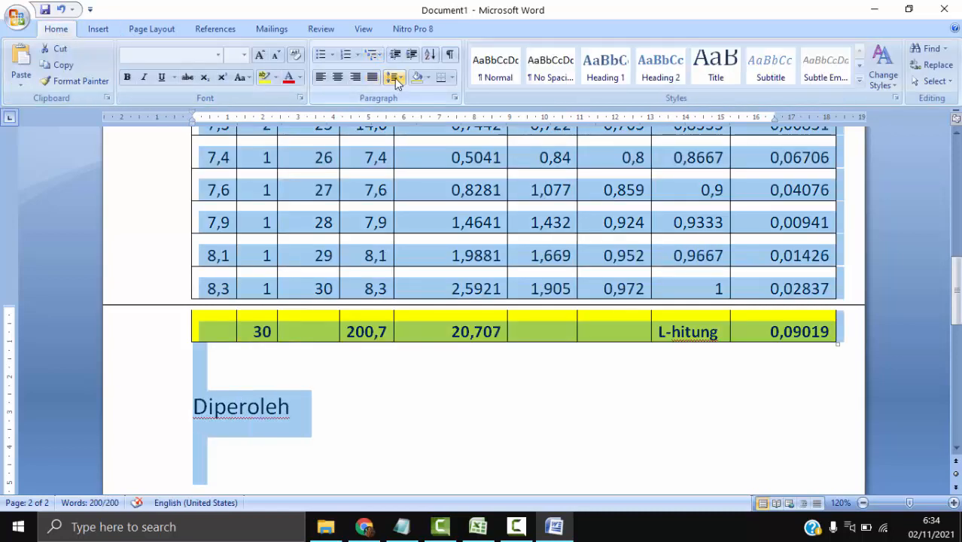
pyautogui.click(394, 78)
pyautogui.click(404, 97)
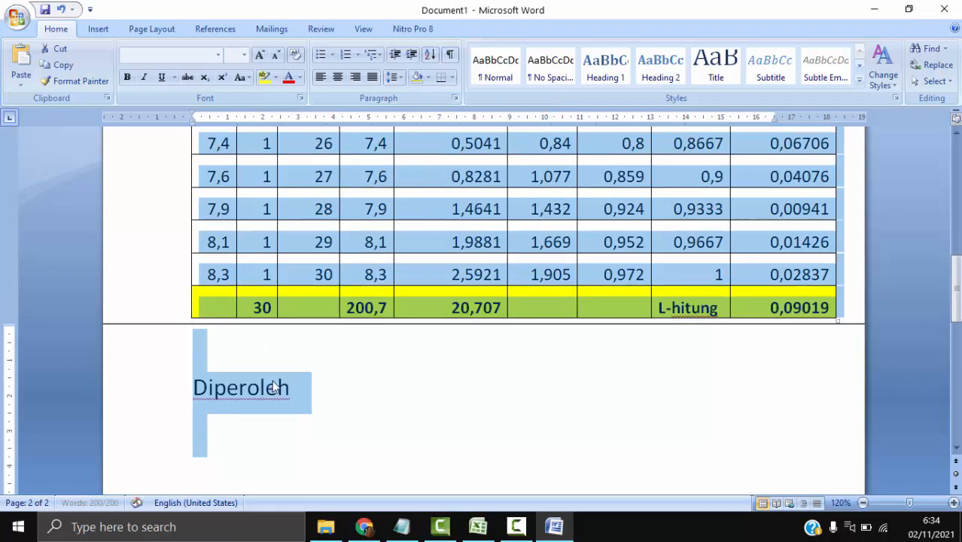
pyautogui.click(271, 422)
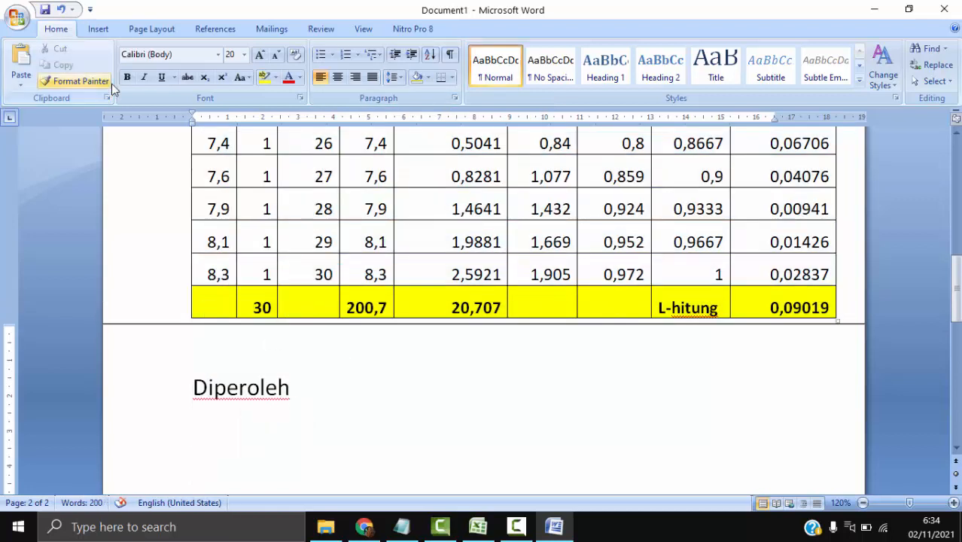
# - Insert an equation below "Diperoleh" reading x =, with a bar accent over the x
pyautogui.click(97, 28)
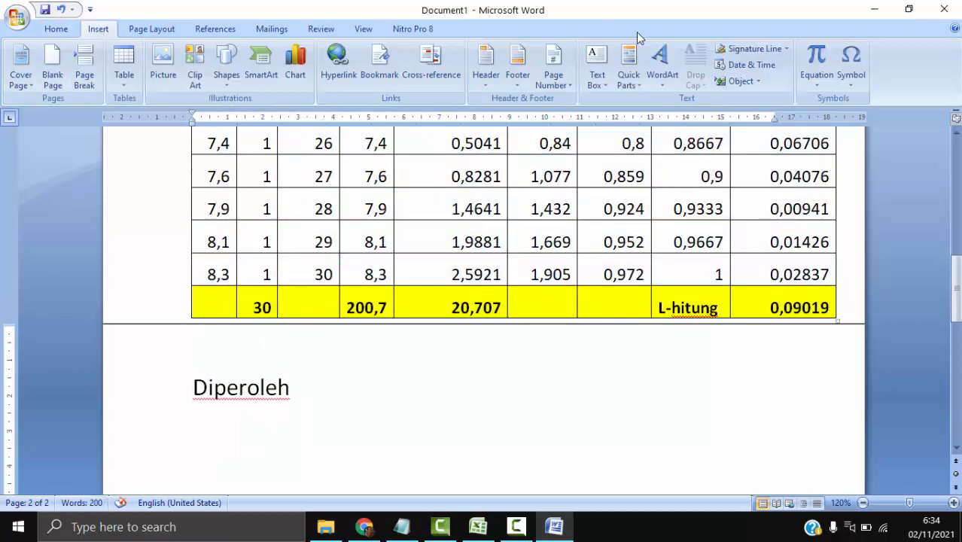
pyautogui.click(828, 51)
pyautogui.write('x ')
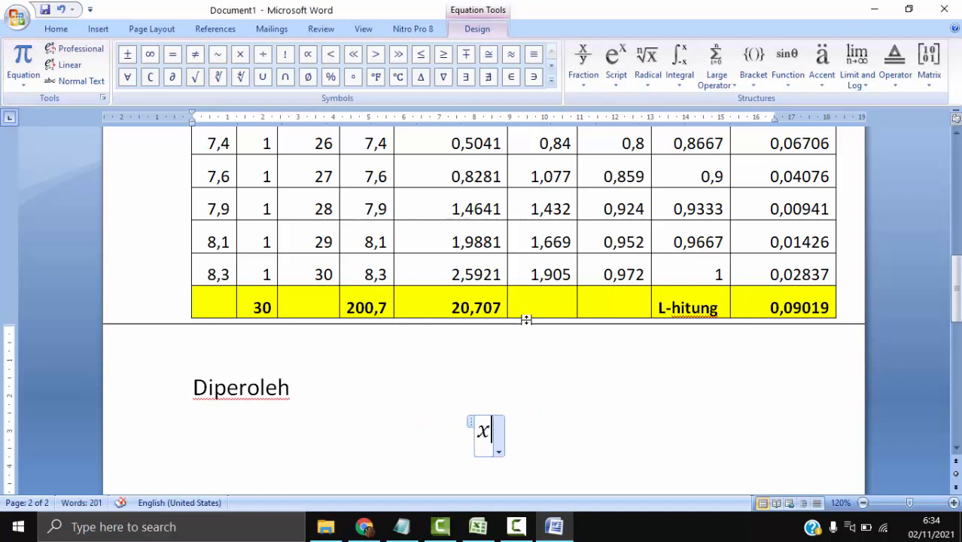
pyautogui.write('=')
pyautogui.hotkey('shift', 'Left')
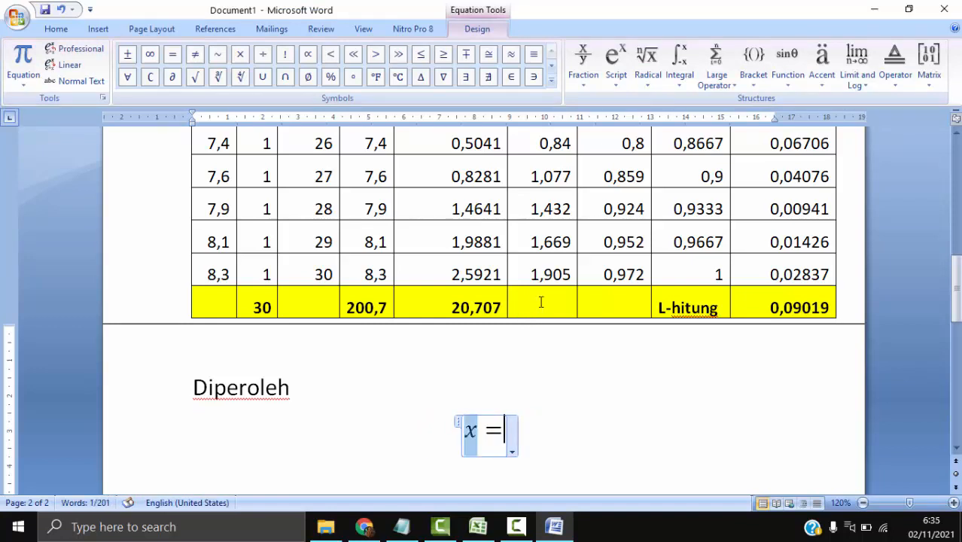
pyautogui.click(822, 64)
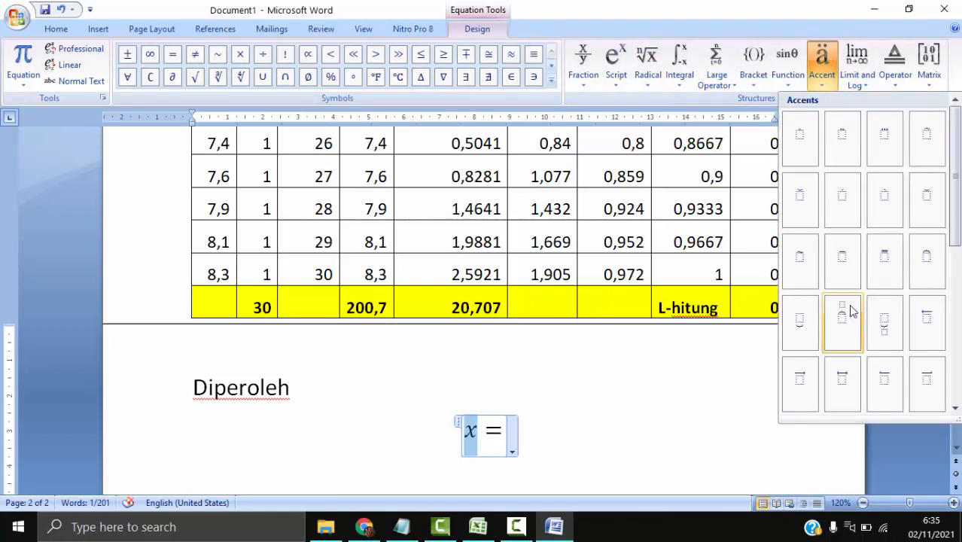
pyautogui.click(841, 269)
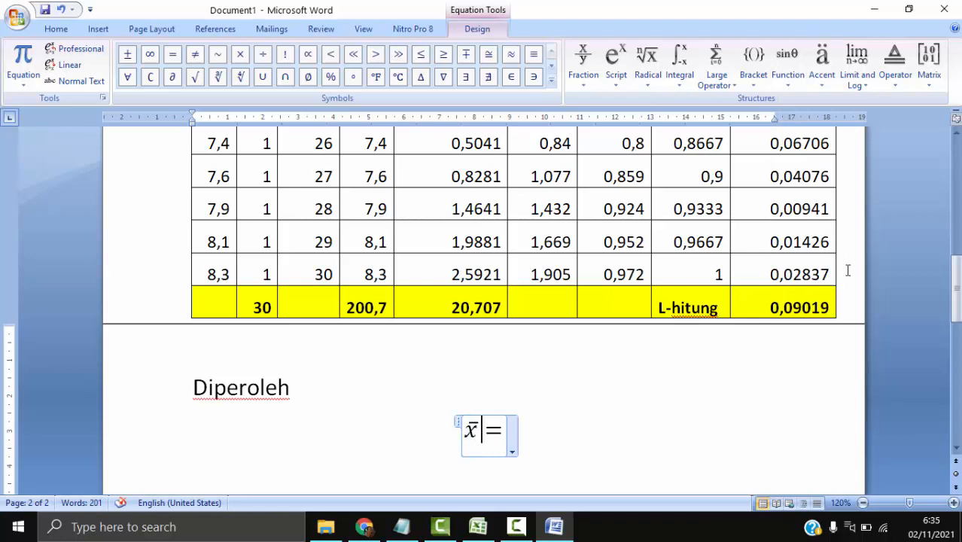
# - Add a stacked fraction after the equals sign and fill its numerator with the summation Σ fx
pyautogui.click(583, 64)
pyautogui.click(603, 159)
pyautogui.click(513, 427)
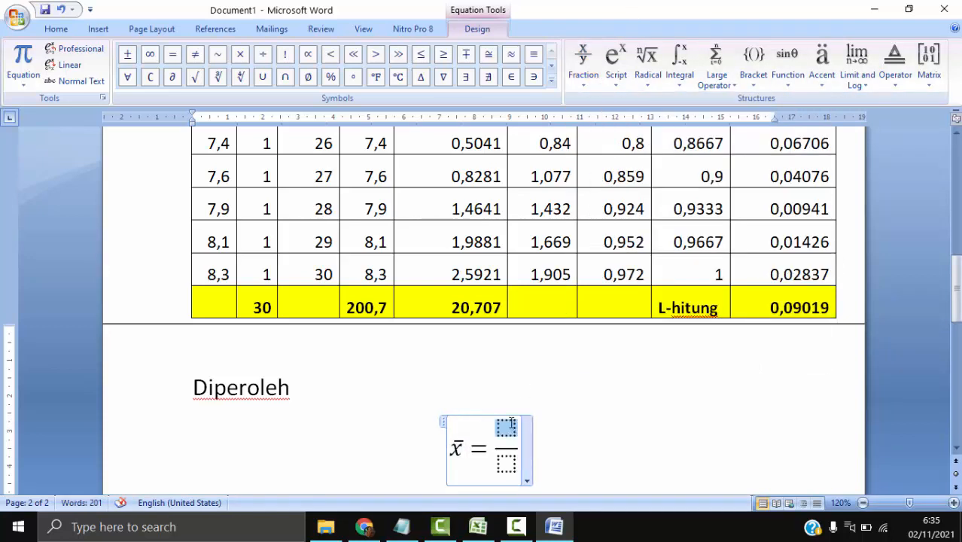
pyautogui.click(717, 61)
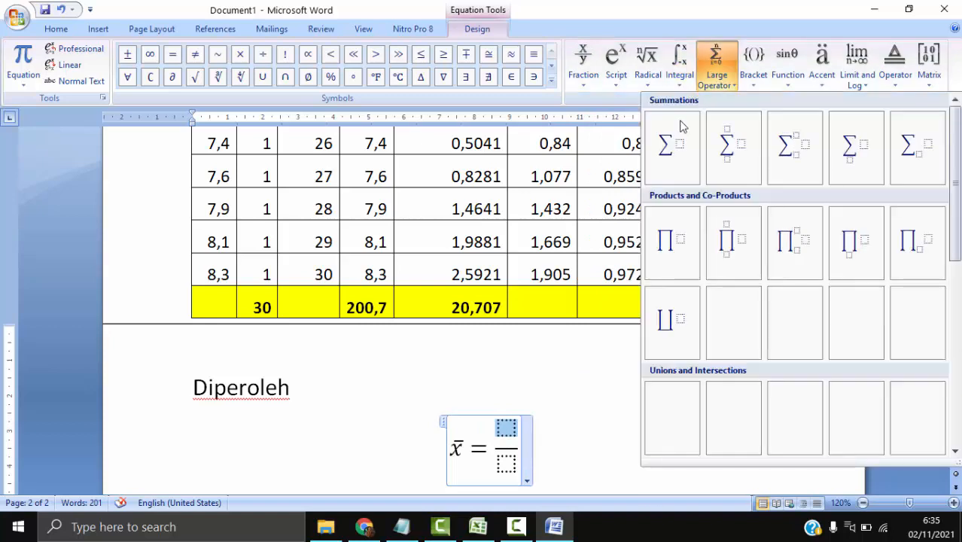
pyautogui.click(671, 148)
pyautogui.write('fx')
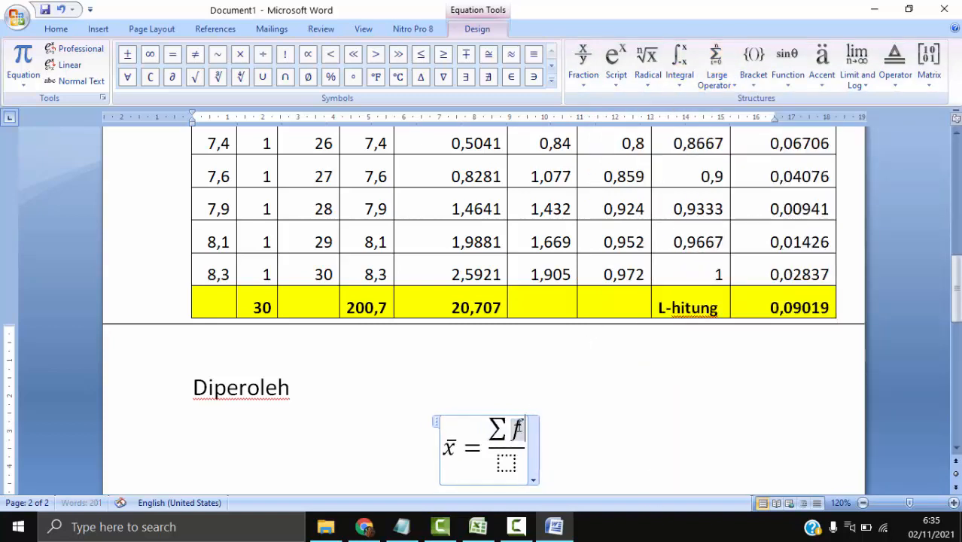
# - Fill the fraction's denominator with the summation Σ f, and replace it with n
pyautogui.click(509, 463)
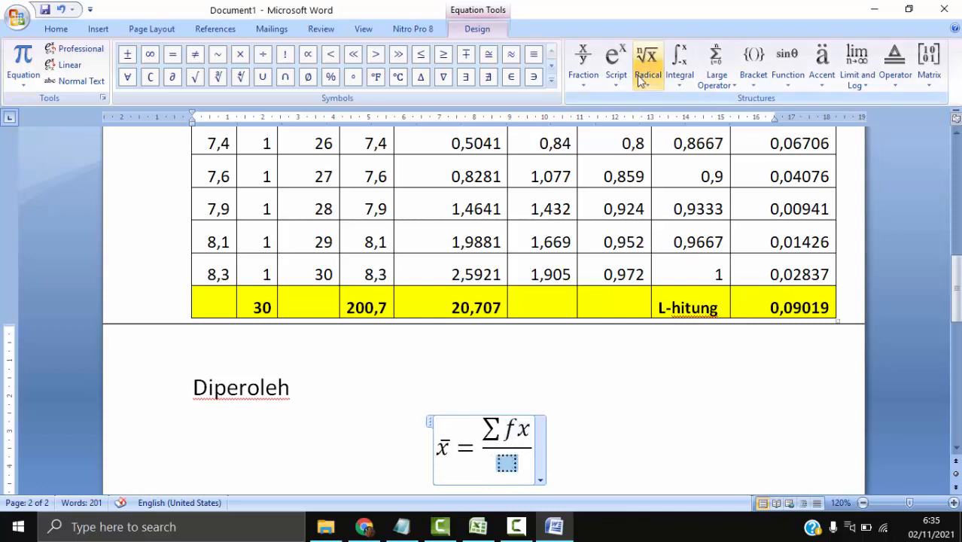
pyautogui.click(712, 60)
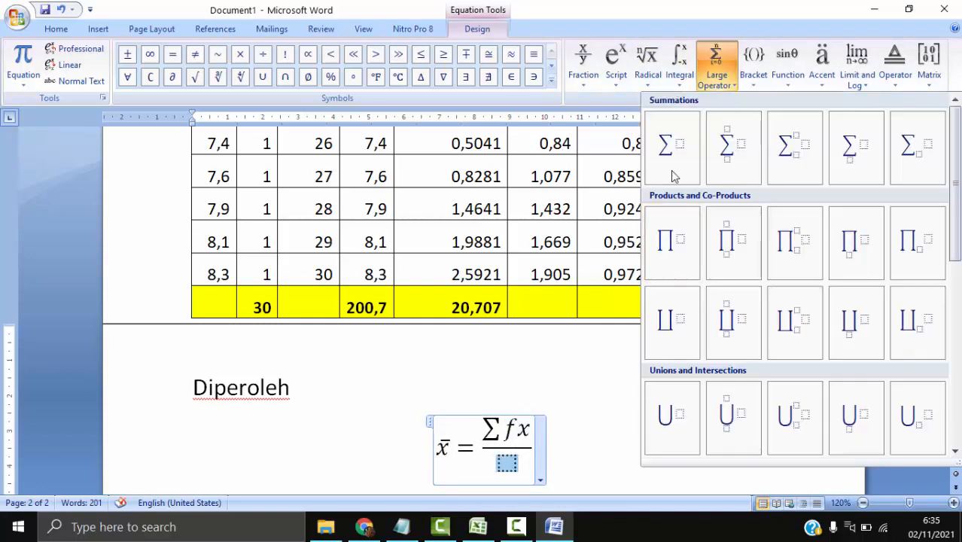
pyautogui.click(671, 147)
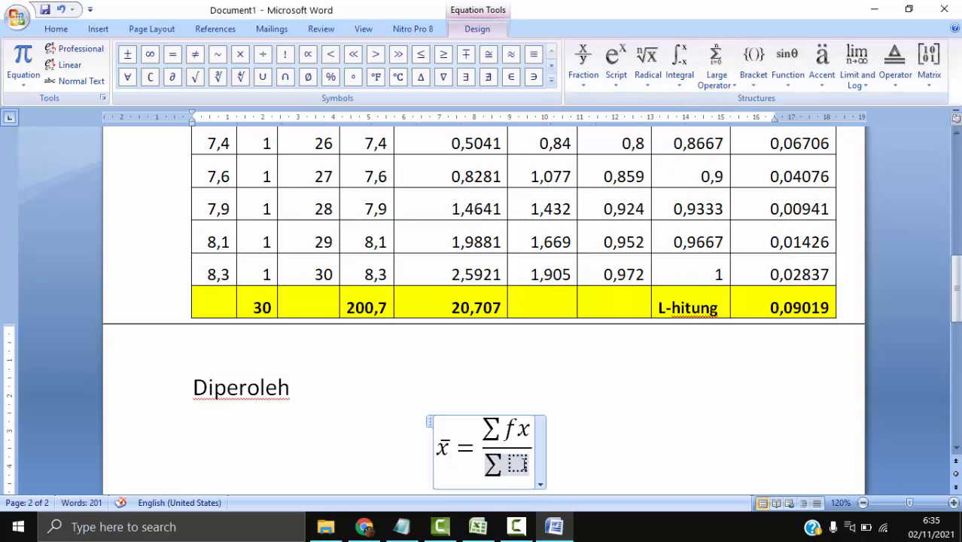
pyautogui.click(518, 463)
pyautogui.write('f')
pyautogui.press('Right')
pyautogui.press('BackSpace')
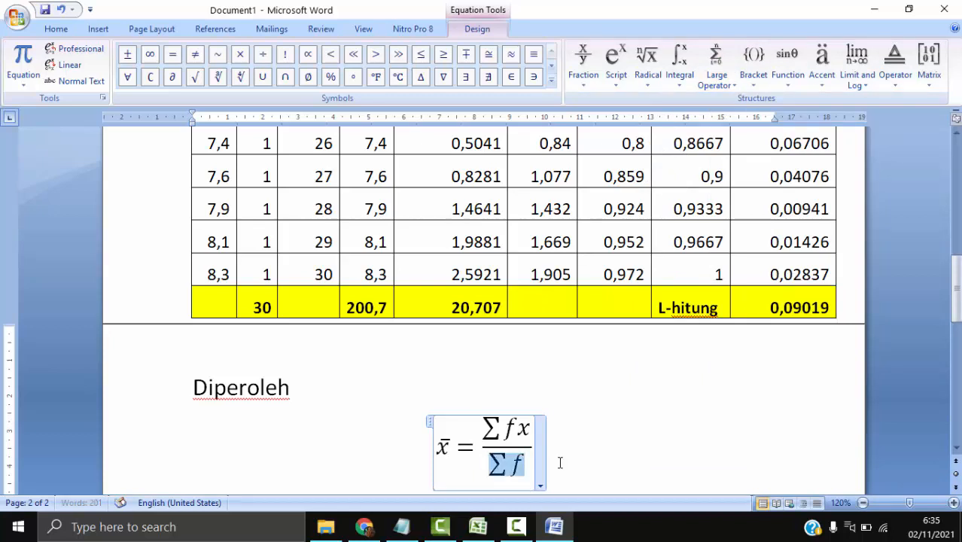
pyautogui.press('BackSpace')
pyautogui.write('n')
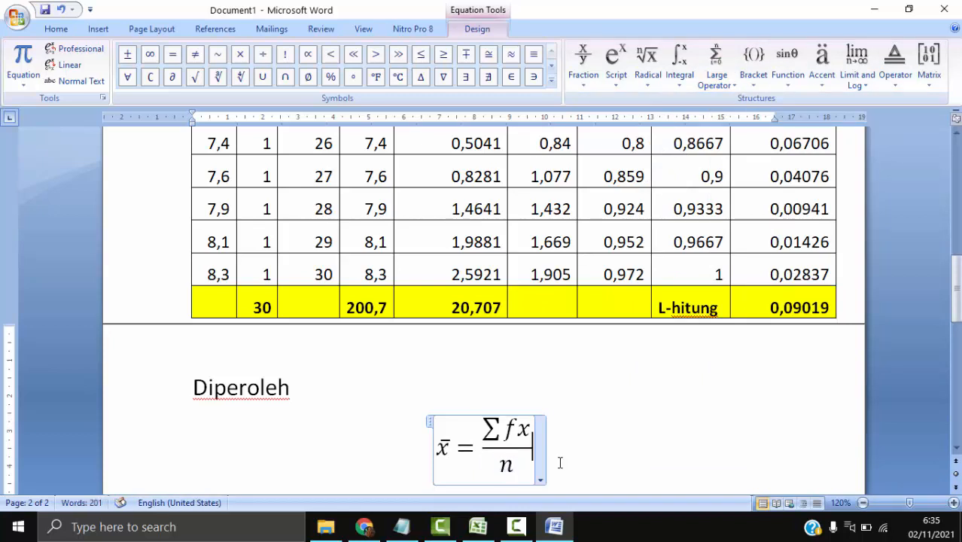
# - Extend the mean equation with an equals sign and a second stacked fraction, entering the f.x total 200,7 as its numerator
pyautogui.press('Right')
pyautogui.write('=')
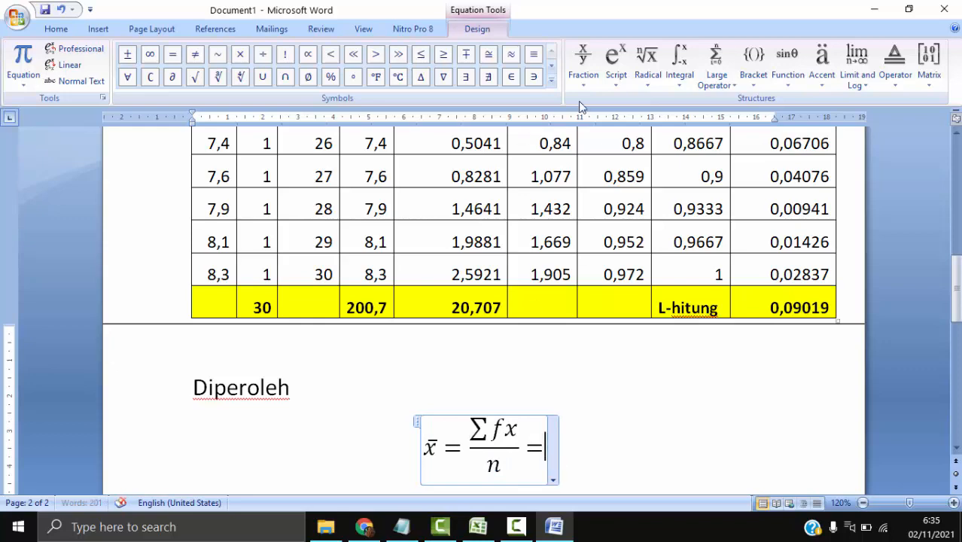
pyautogui.click(584, 60)
pyautogui.click(600, 149)
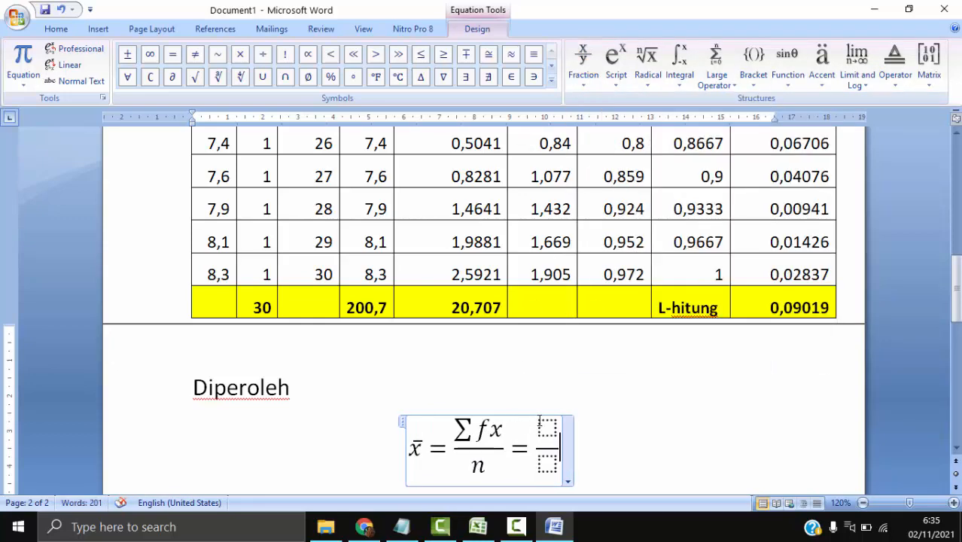
pyautogui.click(543, 425)
pyautogui.scroll(6, 539, 424)
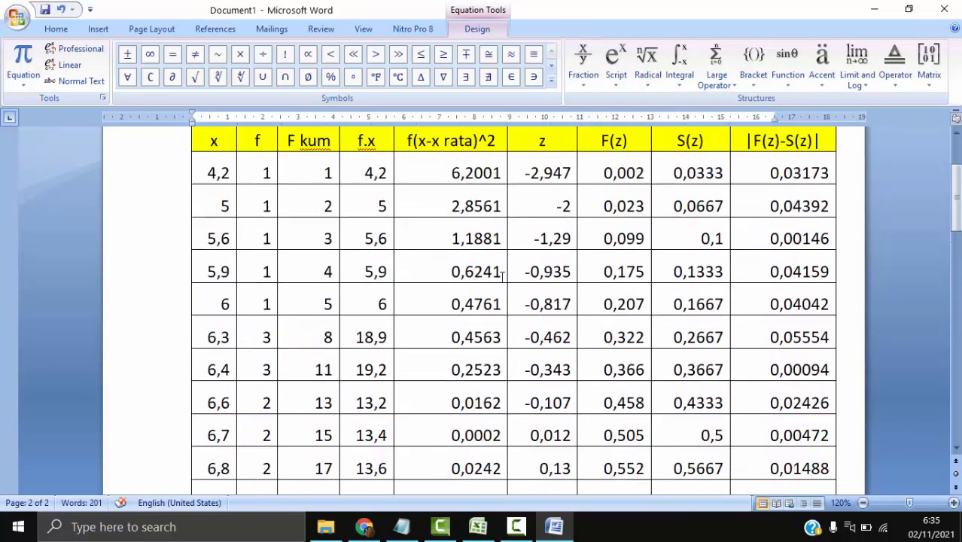
pyautogui.scroll(1, 502, 275)
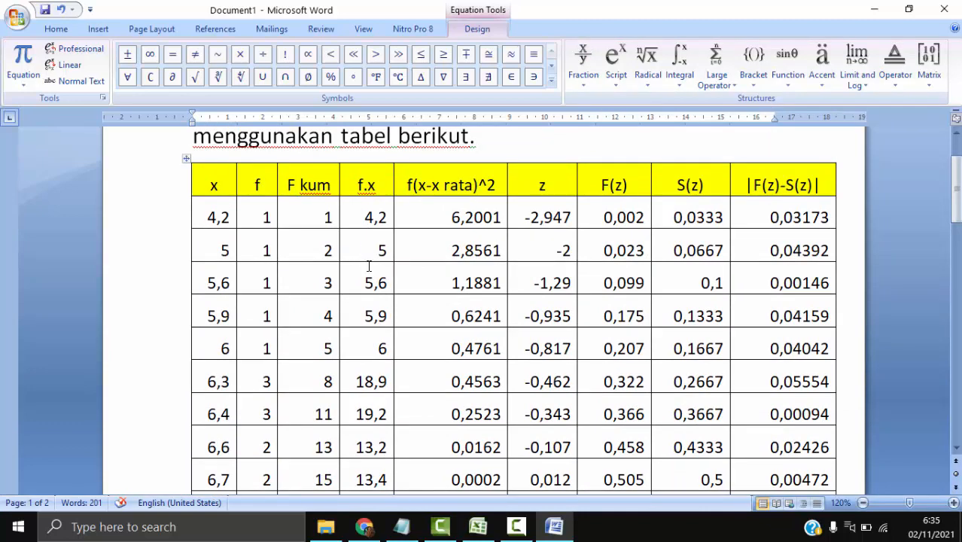
pyautogui.scroll(-9, 372, 346)
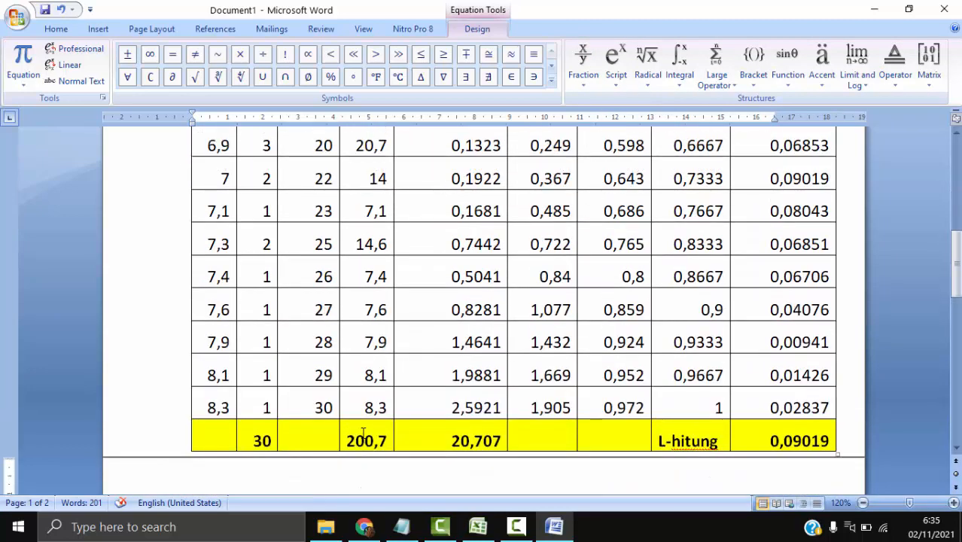
pyautogui.scroll(-4, 363, 433)
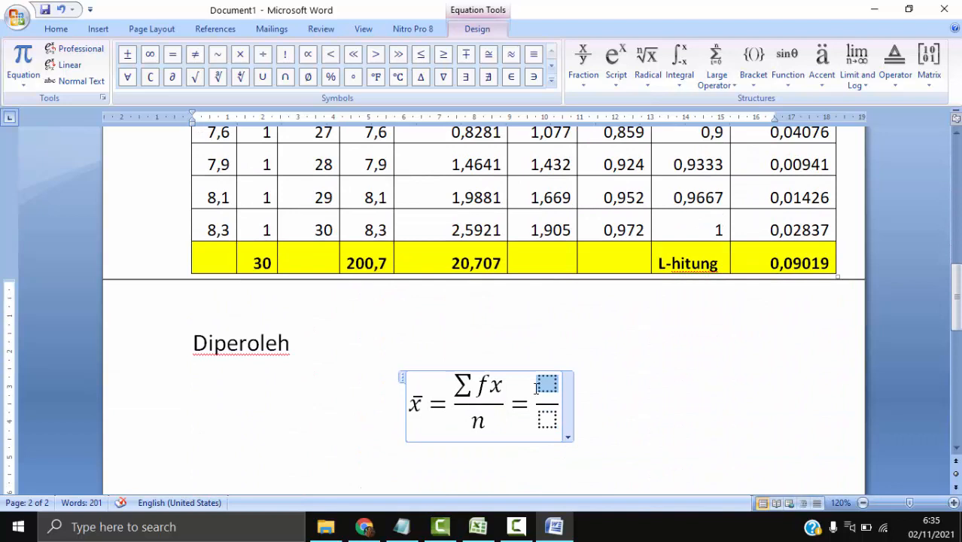
pyautogui.write('200,7')
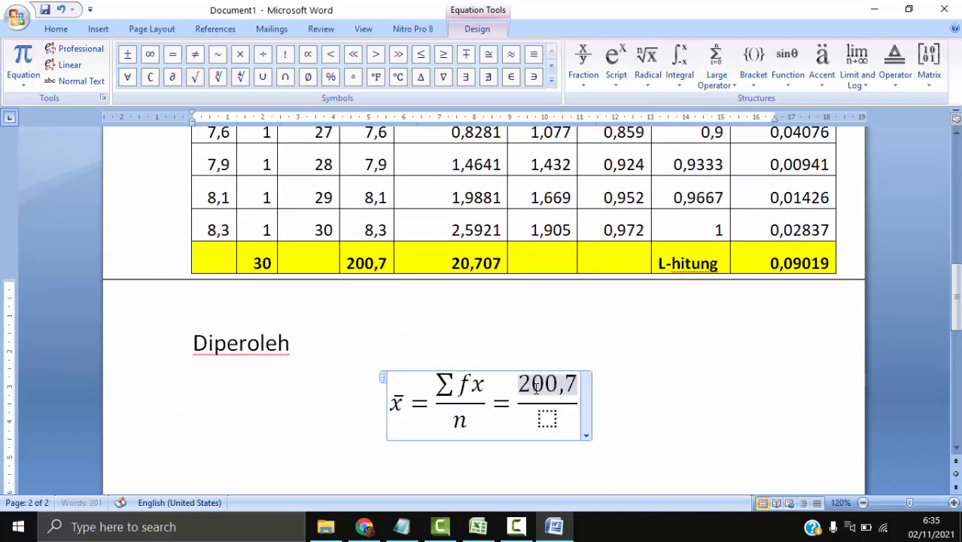
# - Enter 30 as the second fraction's denominator and add an equals sign after the fraction
pyautogui.press('Down')
pyautogui.write('30')
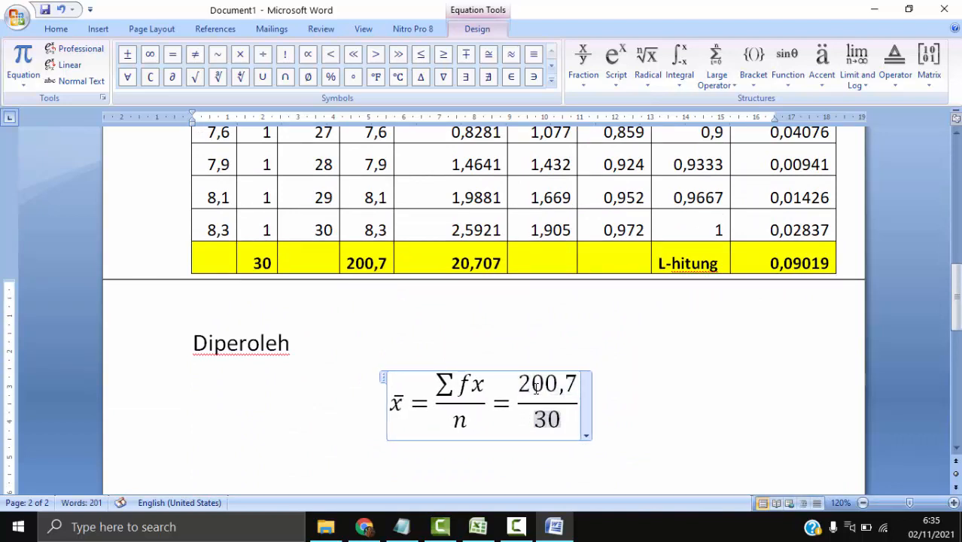
pyautogui.press('Right')
pyautogui.write('=')
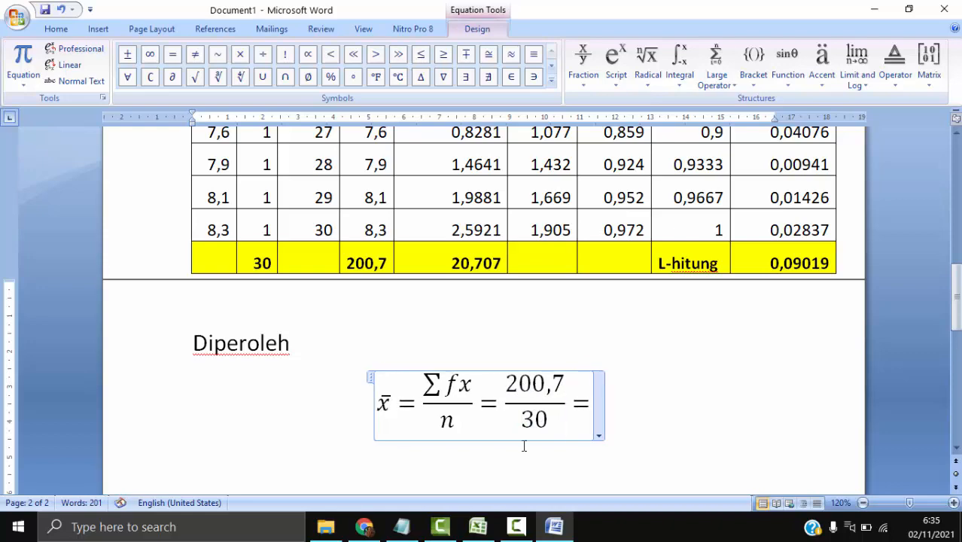
# - Switch to the KENORMALAN workbook in Excel and check the RATA2 and s cells below the calculation table
pyautogui.click(481, 525)
pyautogui.scroll(-5, 482, 418)
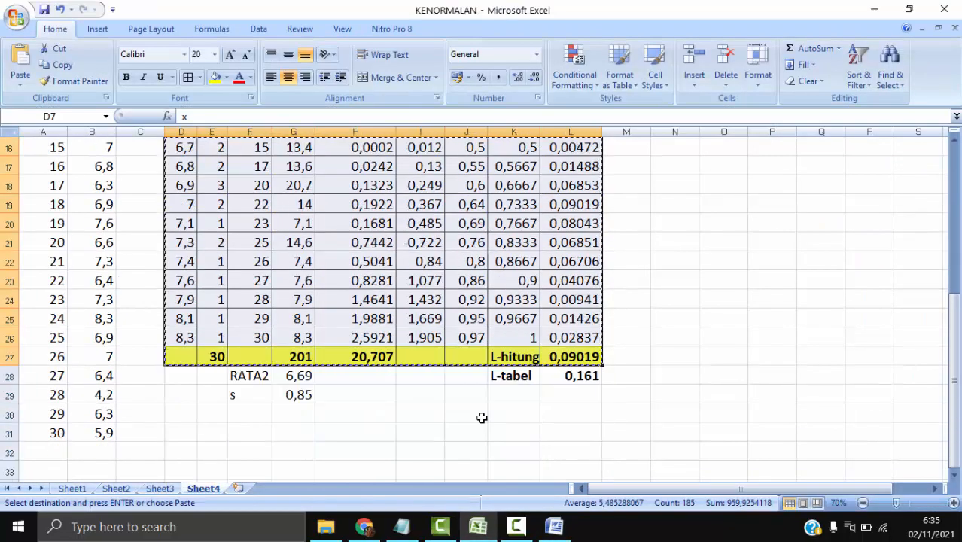
pyautogui.click(297, 394)
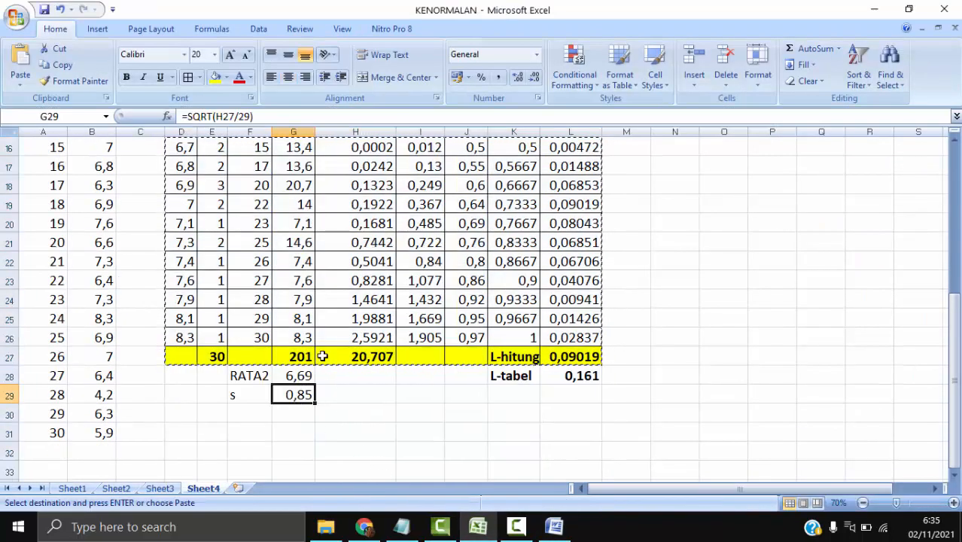
pyautogui.click(301, 373)
pyautogui.scroll(3, 395, 426)
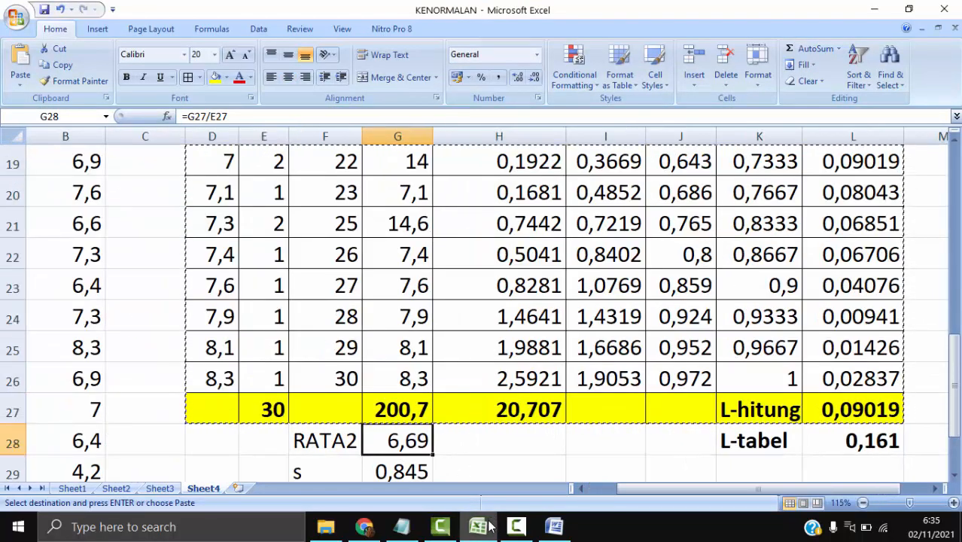
# - Switch back to Word and complete the mean equation with the result 6,69
pyautogui.click(554, 527)
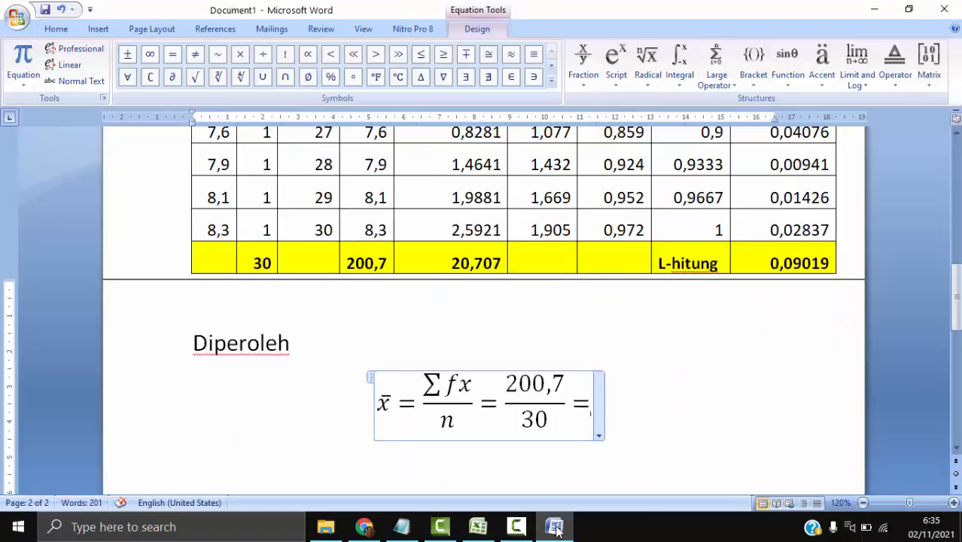
pyautogui.write('6,69')
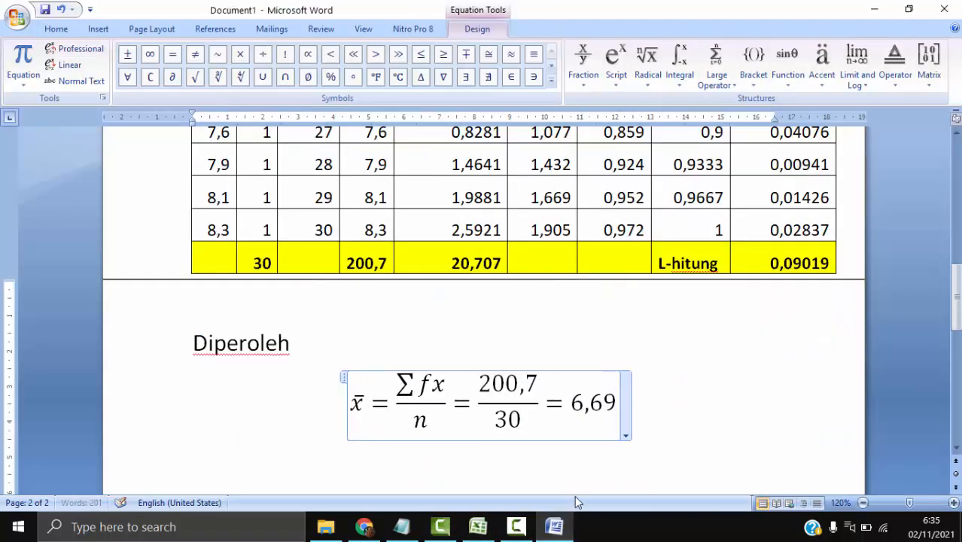
pyautogui.press('Right')
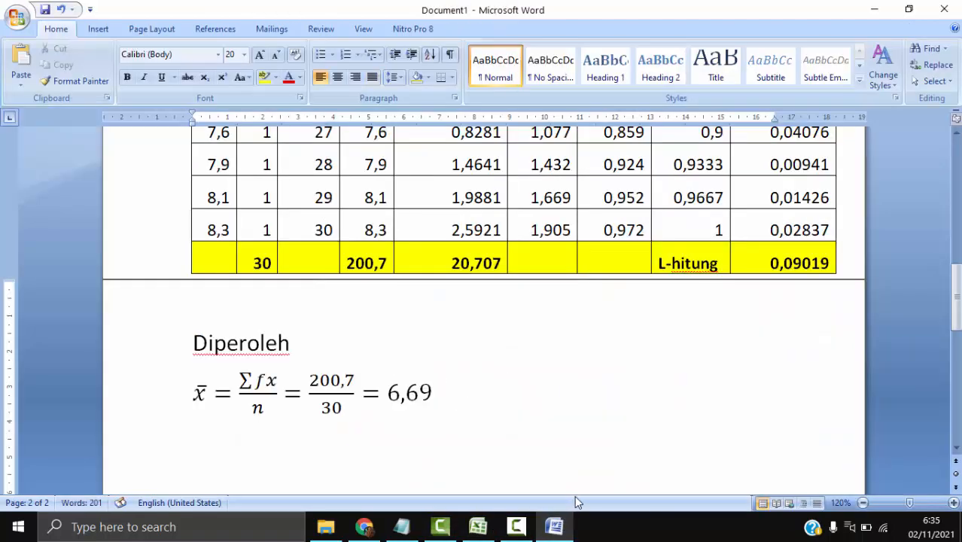
# - Insert a new equation on the line below the mean, reading s = followed by an empty square root
pyautogui.press('Return')
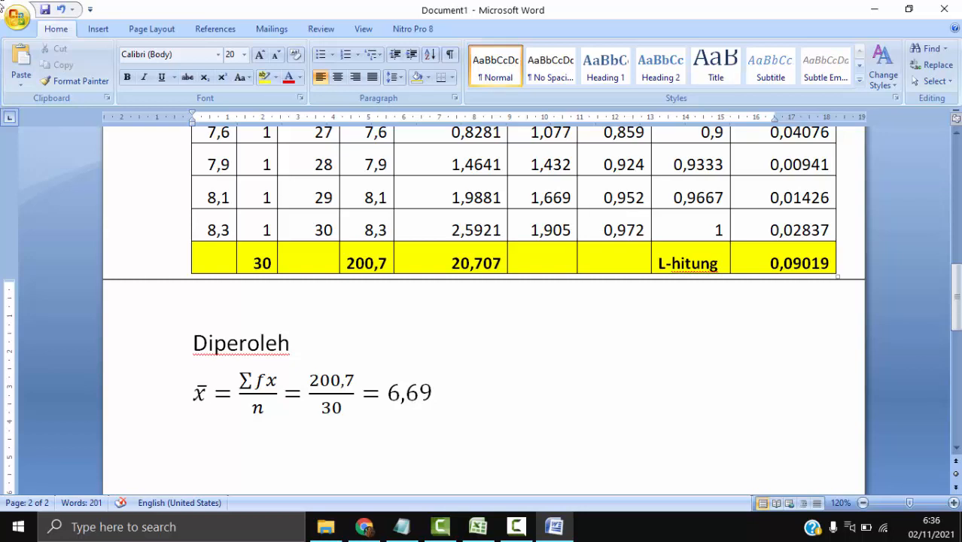
pyautogui.click(104, 30)
pyautogui.click(816, 54)
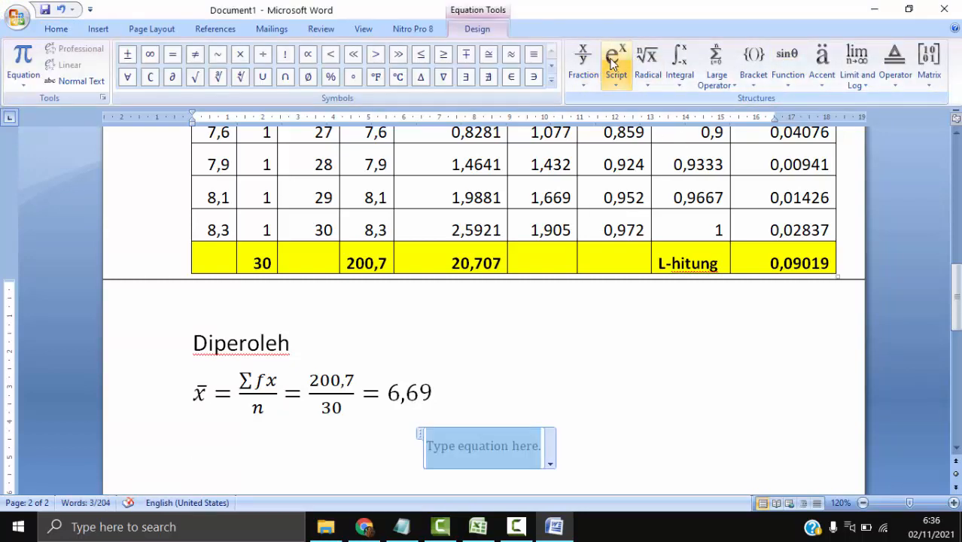
pyautogui.write('s=')
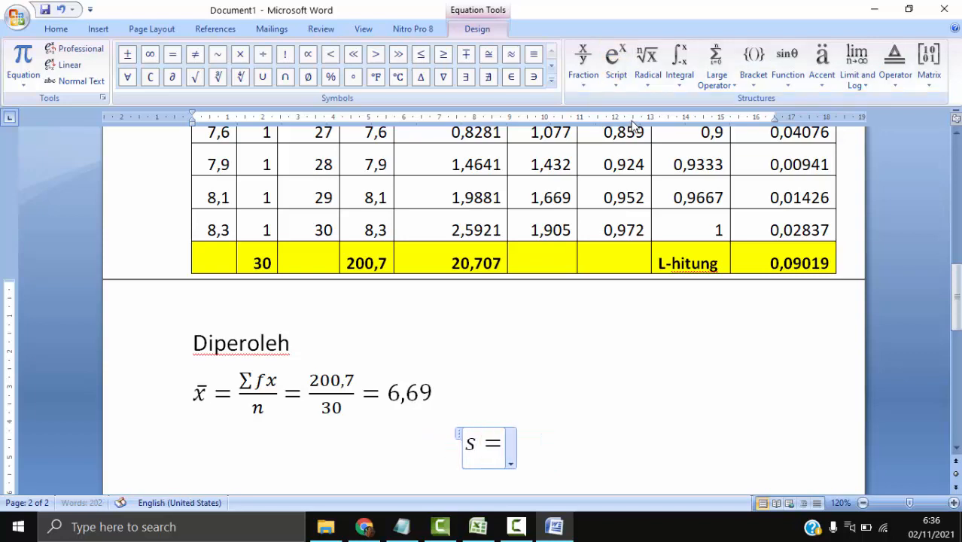
pyautogui.click(648, 64)
pyautogui.click(668, 139)
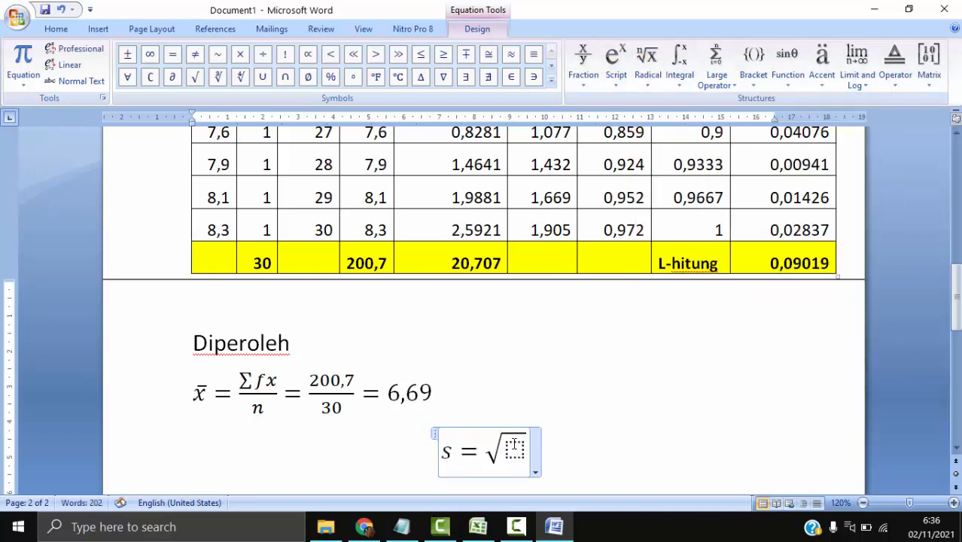
# - Place a stacked fraction inside the square root and select its numerator placeholder
pyautogui.click(514, 447)
pyautogui.click(584, 60)
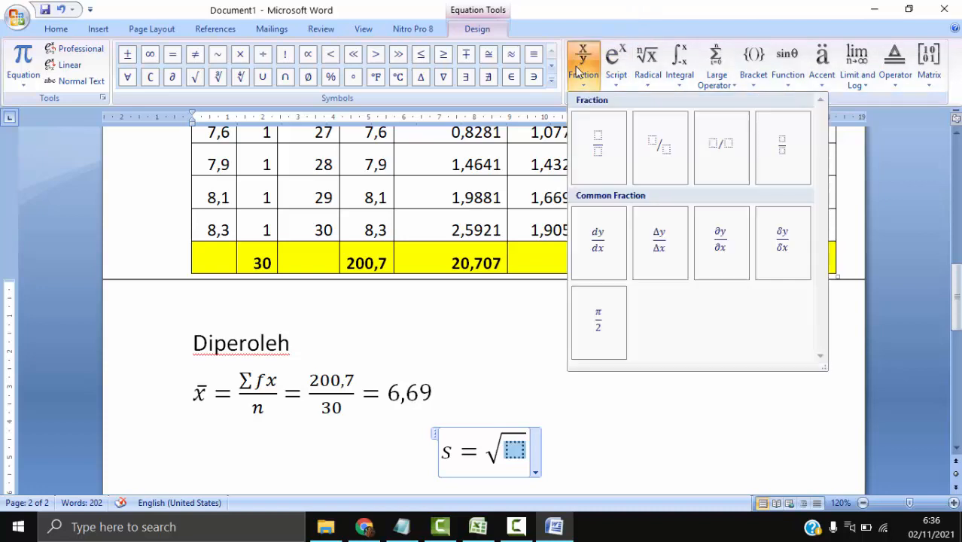
pyautogui.click(616, 170)
pyautogui.click(516, 456)
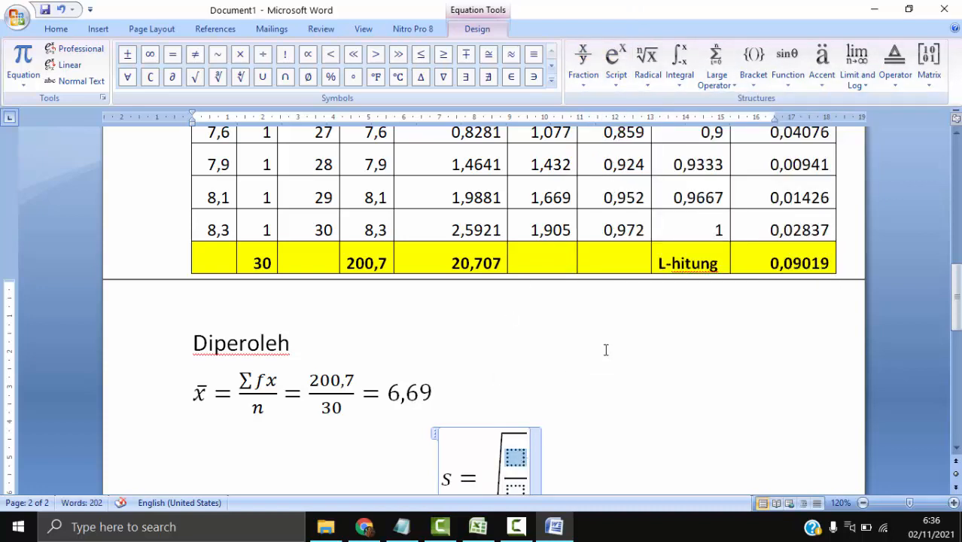
# - Fill the numerator under the root with a summation without limits, reading Σ f(x-x)
pyautogui.click(730, 62)
pyautogui.click(732, 147)
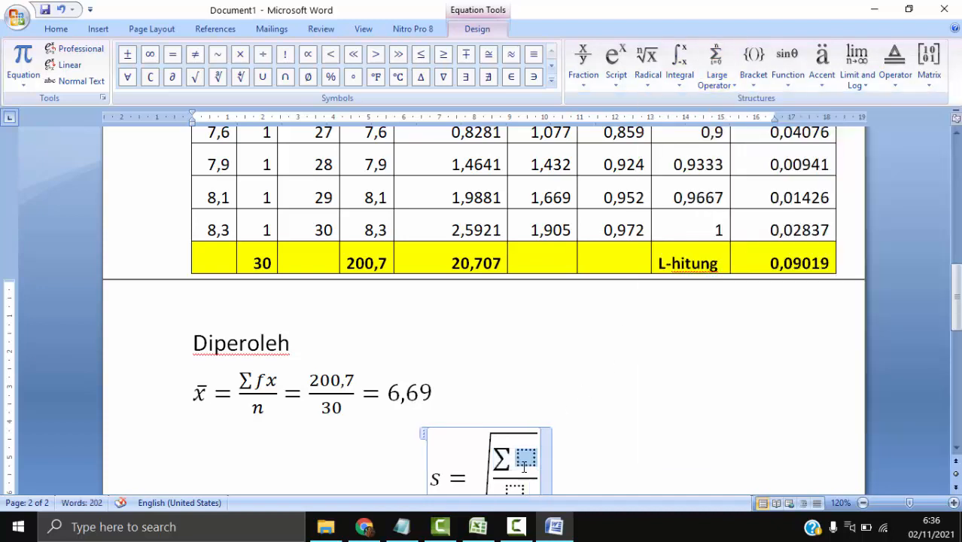
pyautogui.write('f')
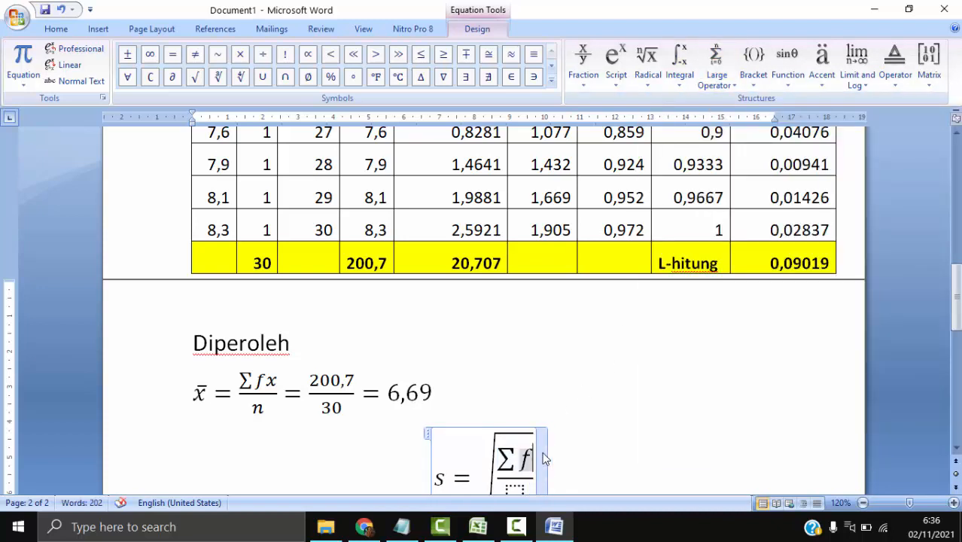
pyautogui.write('(x-')
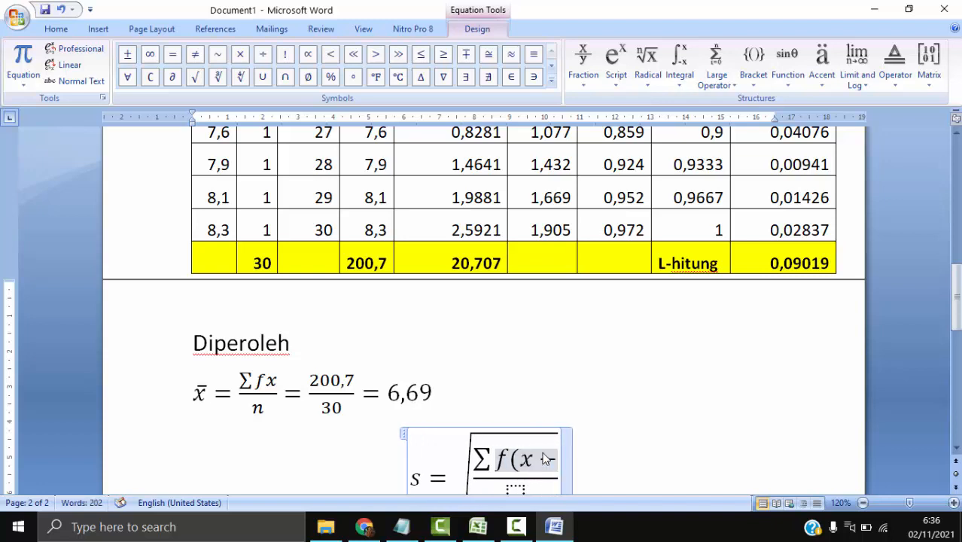
pyautogui.write('x)')
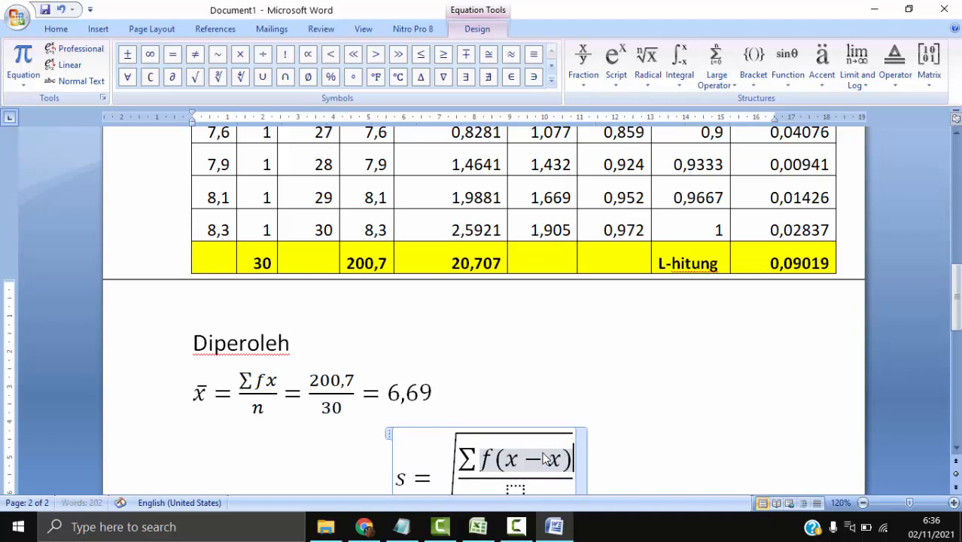
# - Apply a superscript to the bracketed term (x-x) in the numerator and set the exponent to 2
pyautogui.hotkey('shift', 'Left')
pyautogui.hotkey('shift', 'Left')
pyautogui.hotkey('shift', 'Left')
pyautogui.hotkey('shift', 'Left')
pyautogui.hotkey('shift', 'Left')
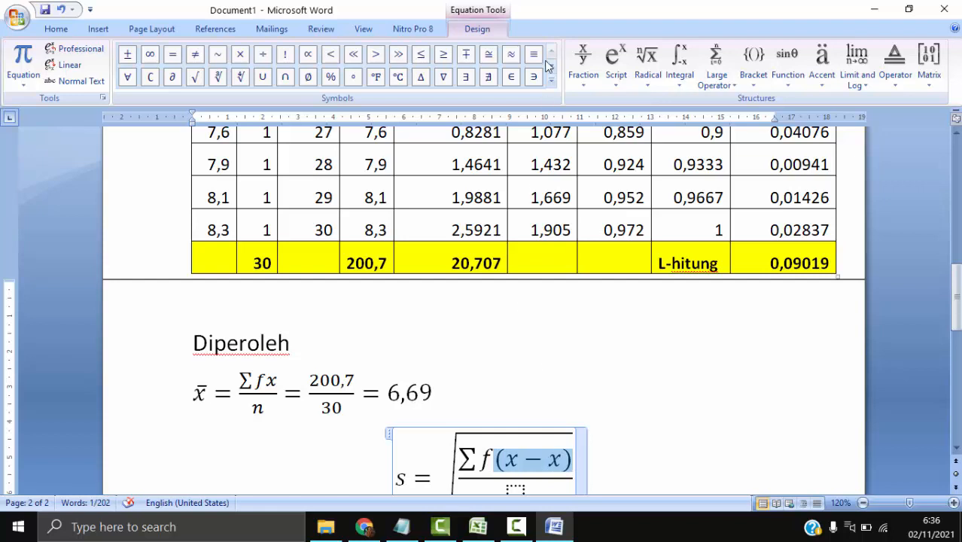
pyautogui.click(616, 61)
pyautogui.click(649, 161)
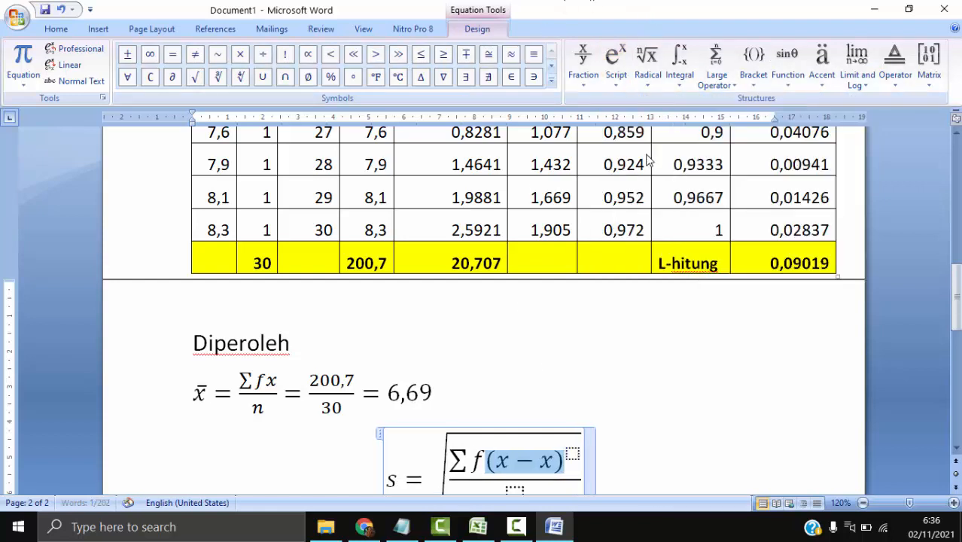
pyautogui.write('2')
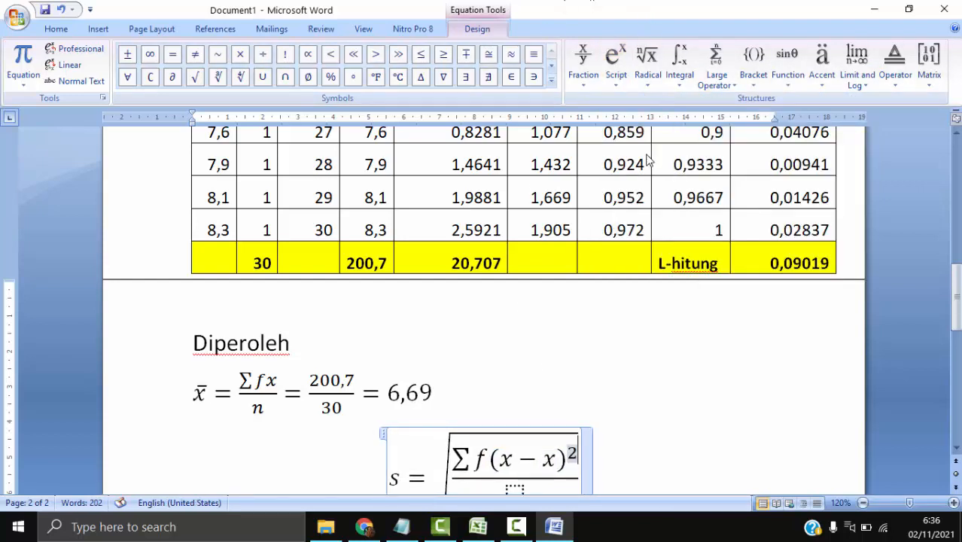
# - Enter n-1 as the denominator under the root and add an equals sign after the root
pyautogui.press('Right')
pyautogui.press('Down')
pyautogui.write('n-1')
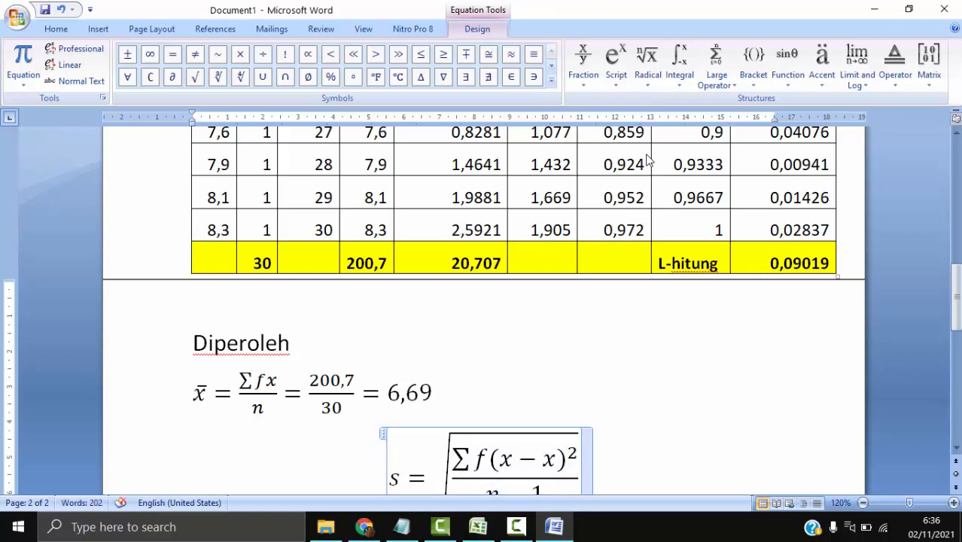
pyautogui.press('Right')
pyautogui.press('Right')
pyautogui.write('=')
# - Insert a second square root after the equals sign of the s equation, with a stacked fraction inside it
pyautogui.scroll(-2, 674, 217)
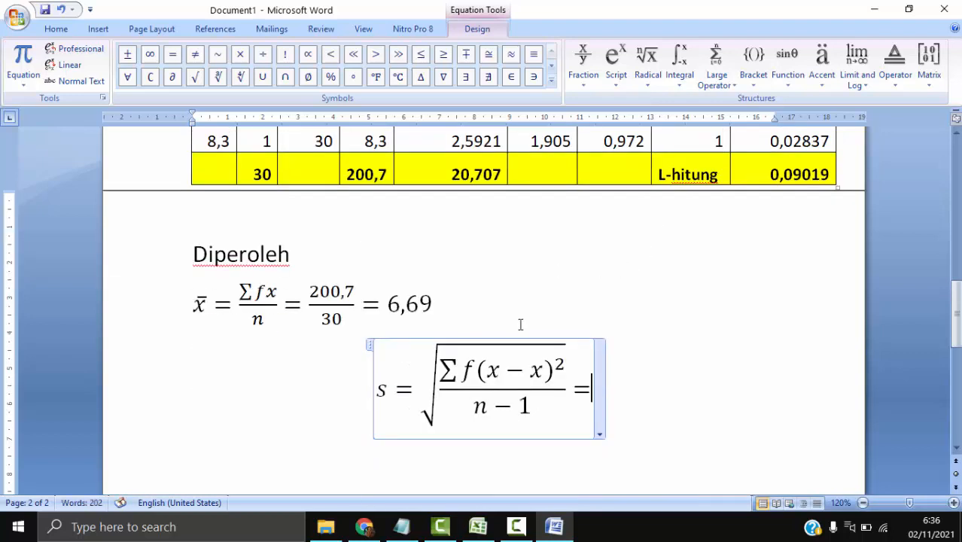
pyautogui.scroll(1, 503, 347)
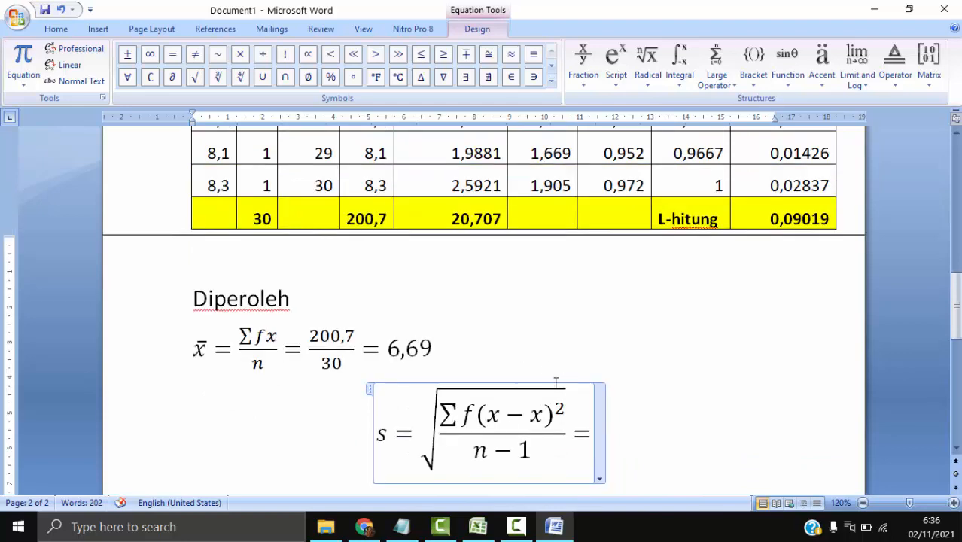
pyautogui.click(648, 64)
pyautogui.click(665, 167)
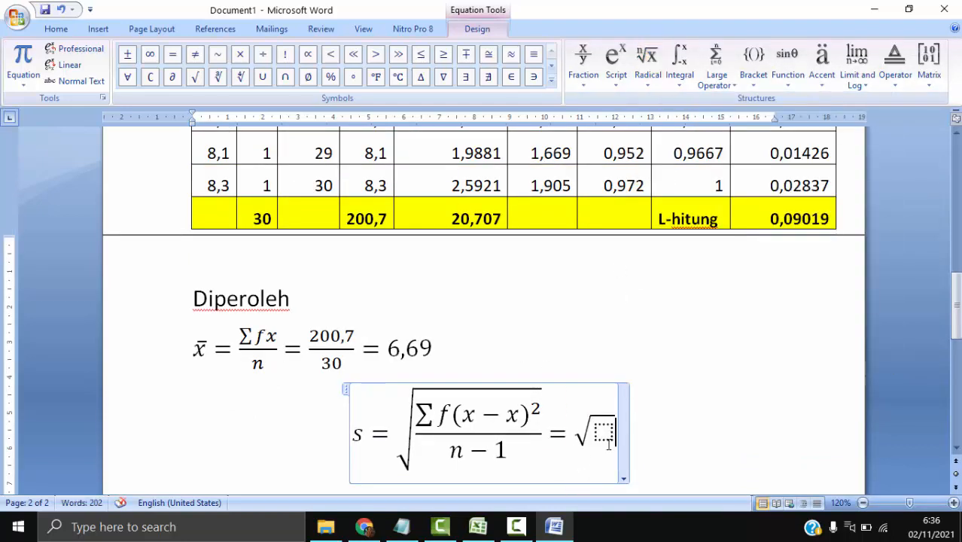
pyautogui.scroll(8, 508, 429)
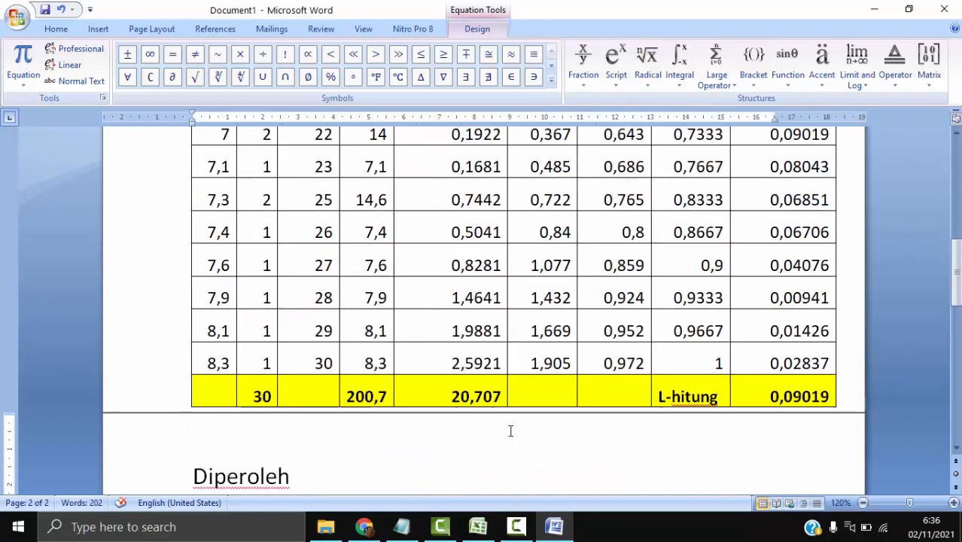
pyautogui.scroll(7, 508, 433)
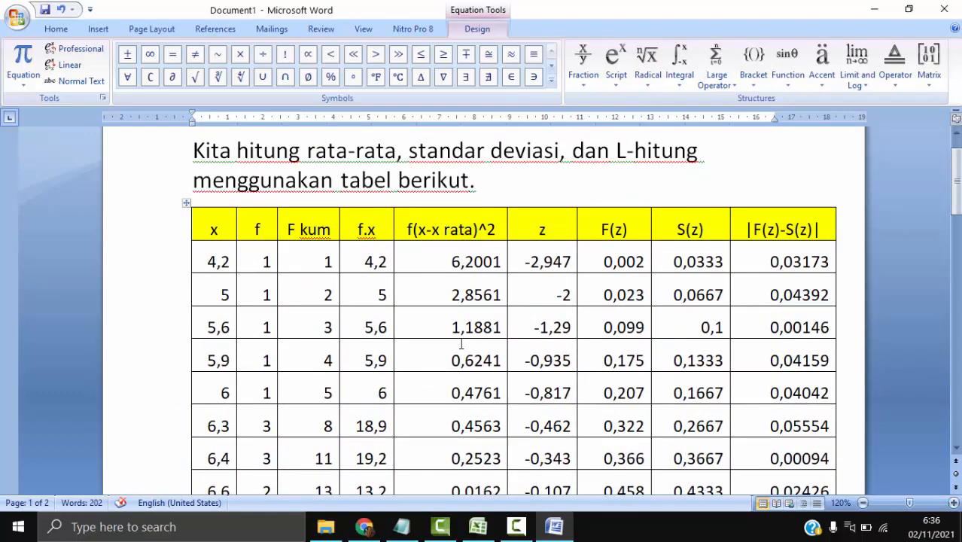
pyautogui.scroll(-15, 462, 344)
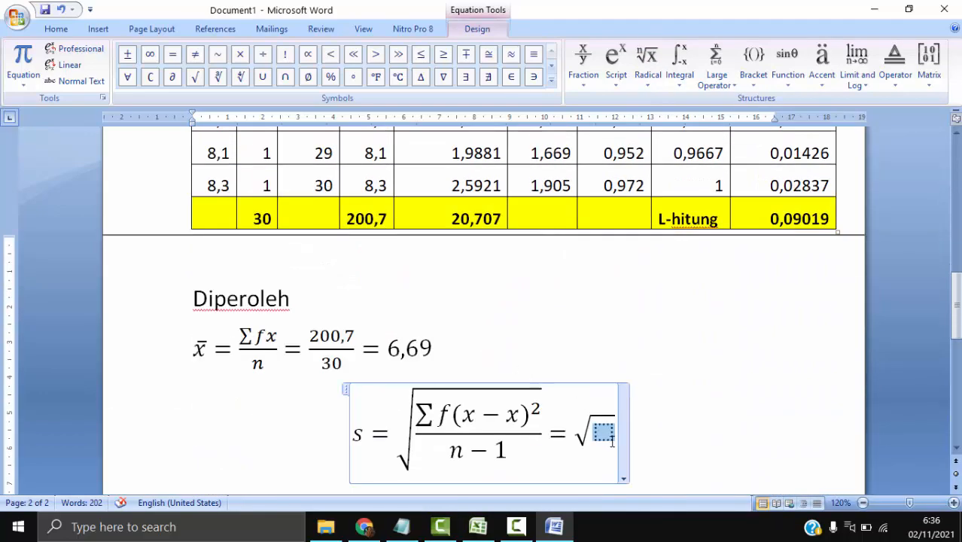
pyautogui.click(584, 64)
pyautogui.click(578, 306)
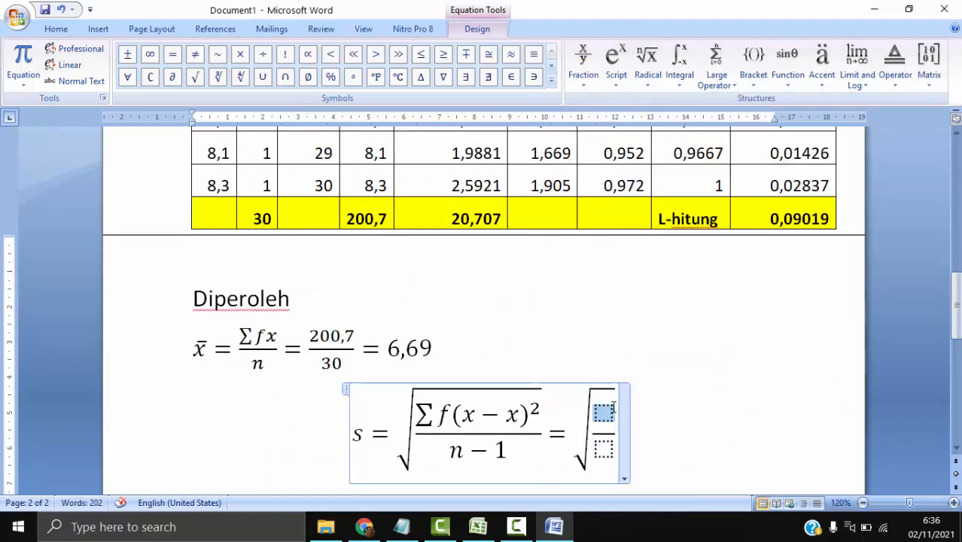
# - Enter 20,707 as the numerator under the second root and move to its denominator placeholder
pyautogui.write('20')
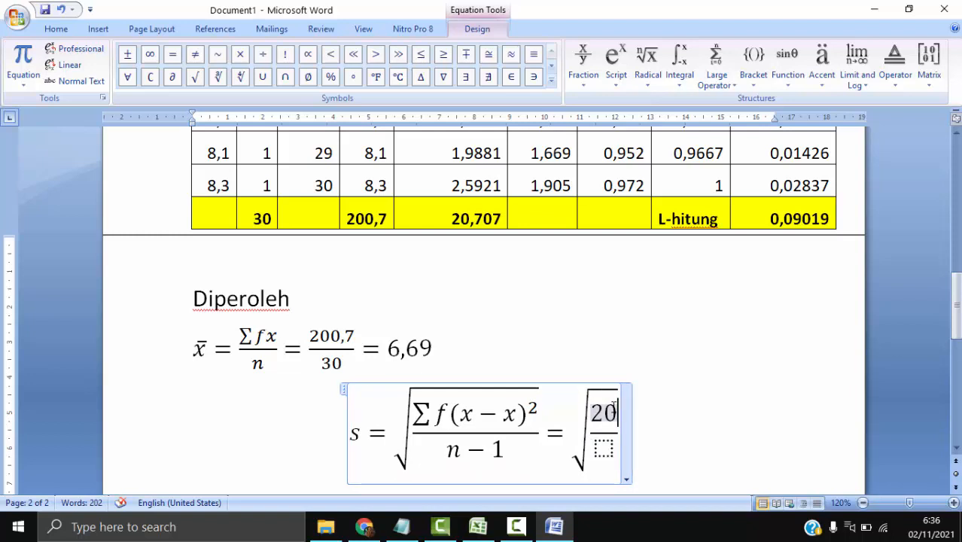
pyautogui.write(',')
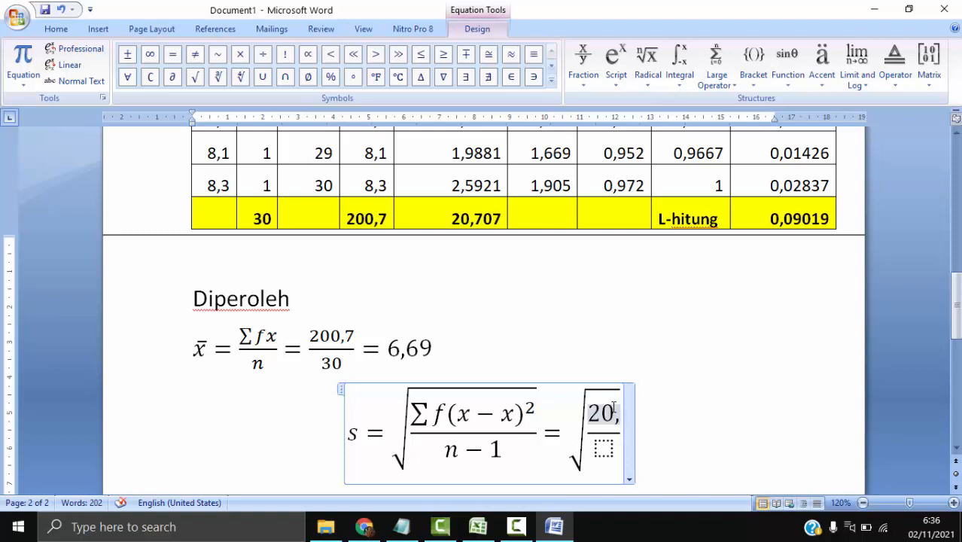
pyautogui.write('70')
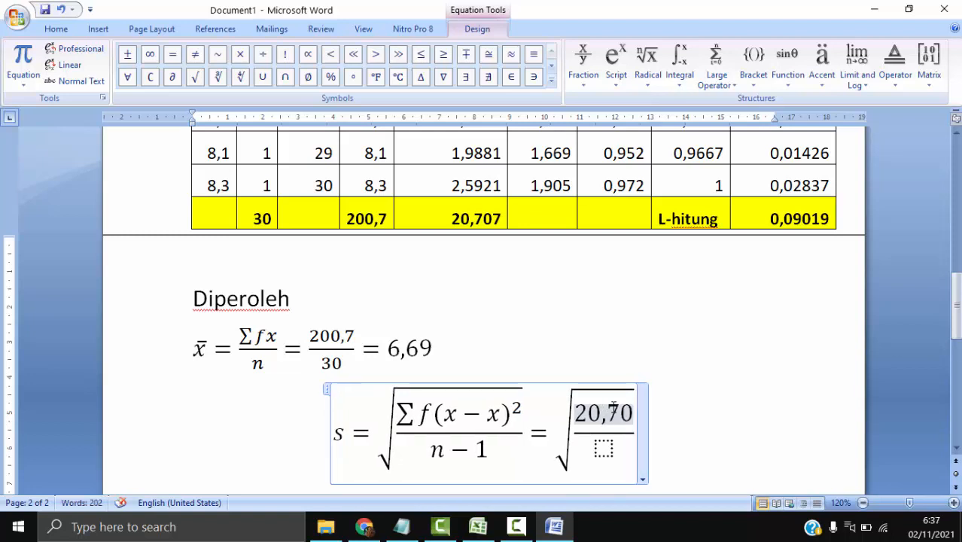
pyautogui.write('7')
pyautogui.press('Down')
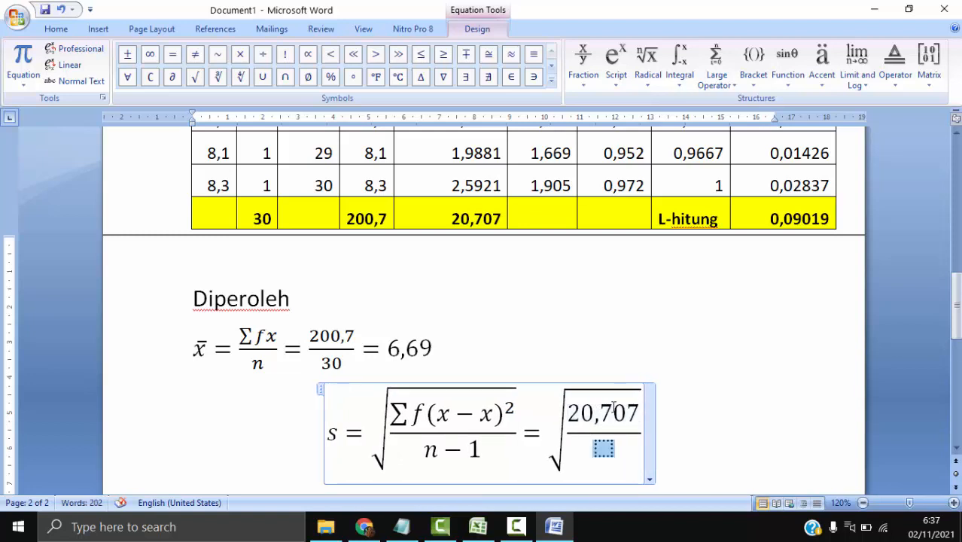
# - Enter 30-1 as the denominator under the second root and add an equals sign after the root
pyautogui.write('30')
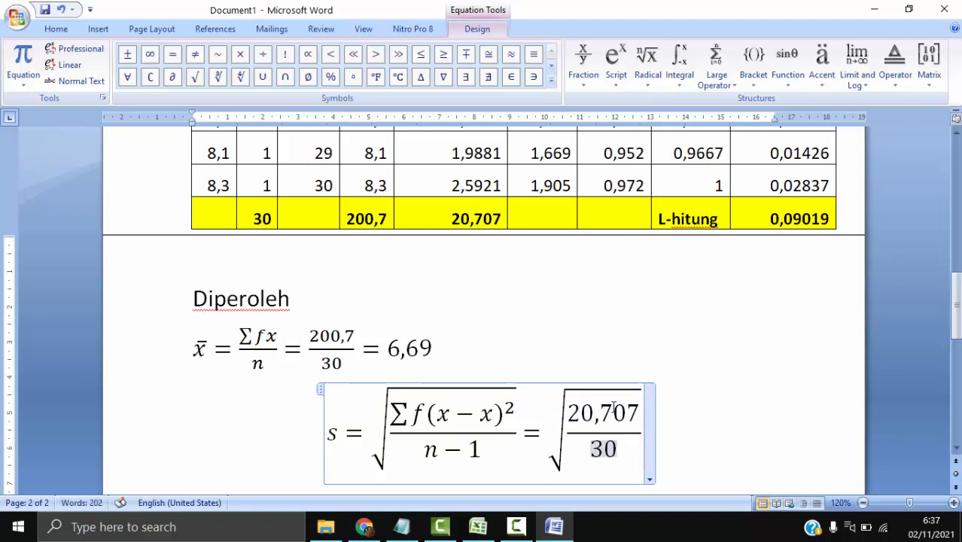
pyautogui.write('-1')
pyautogui.press('Right')
pyautogui.press('Right')
pyautogui.press('Right')
pyautogui.press('Left')
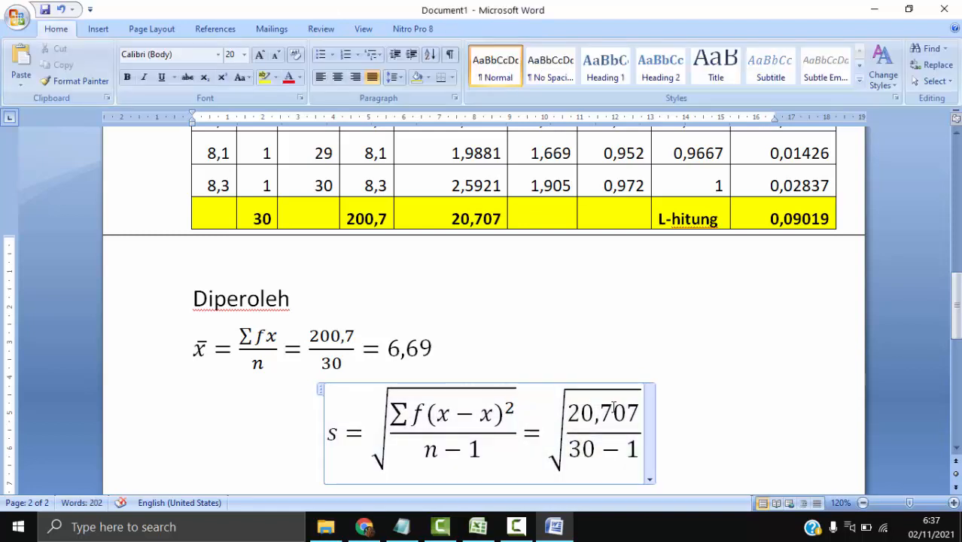
pyautogui.write('=')
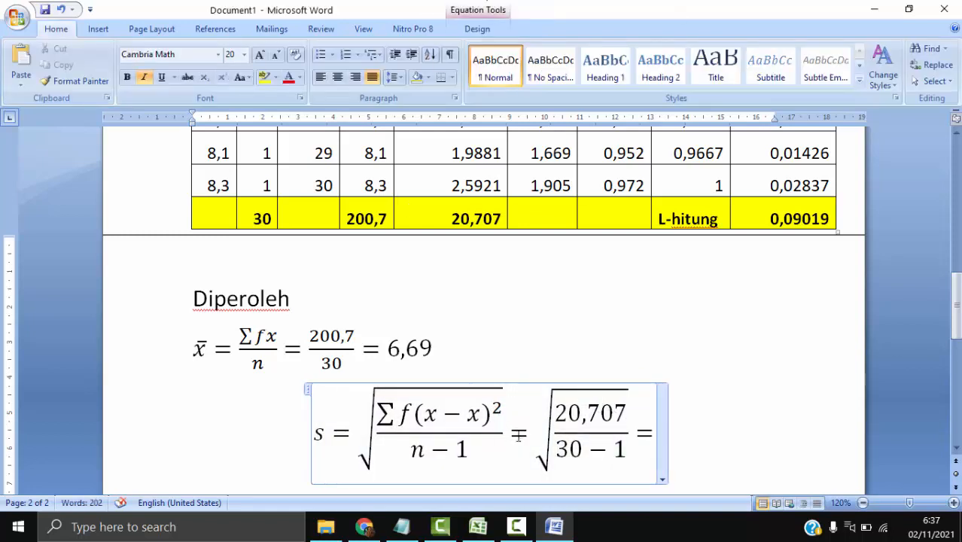
# - Look up the s value in the Excel workbook KENORMALAN, return to Word and enter 0,845 as the equation's result
pyautogui.click(476, 521)
pyautogui.scroll(-2, 463, 429)
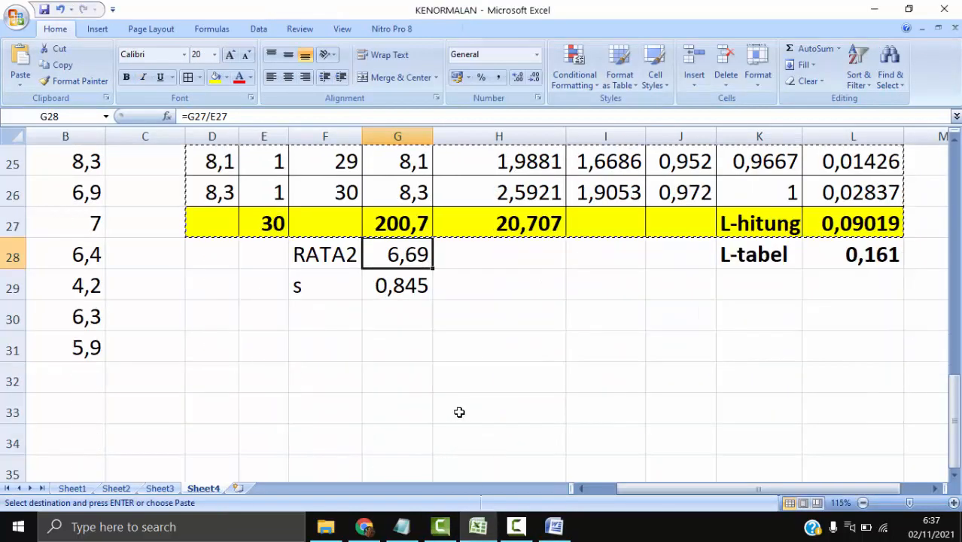
pyautogui.click(411, 290)
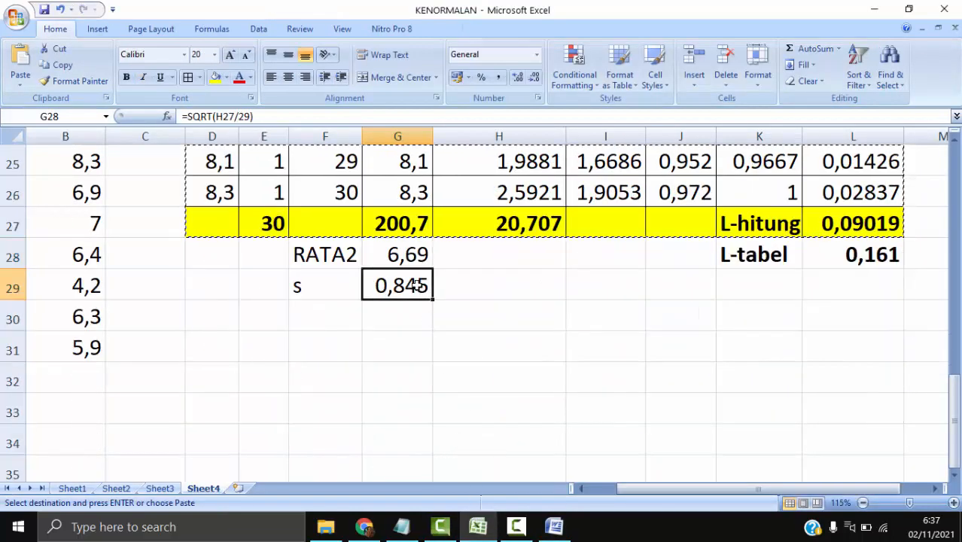
pyautogui.click(480, 527)
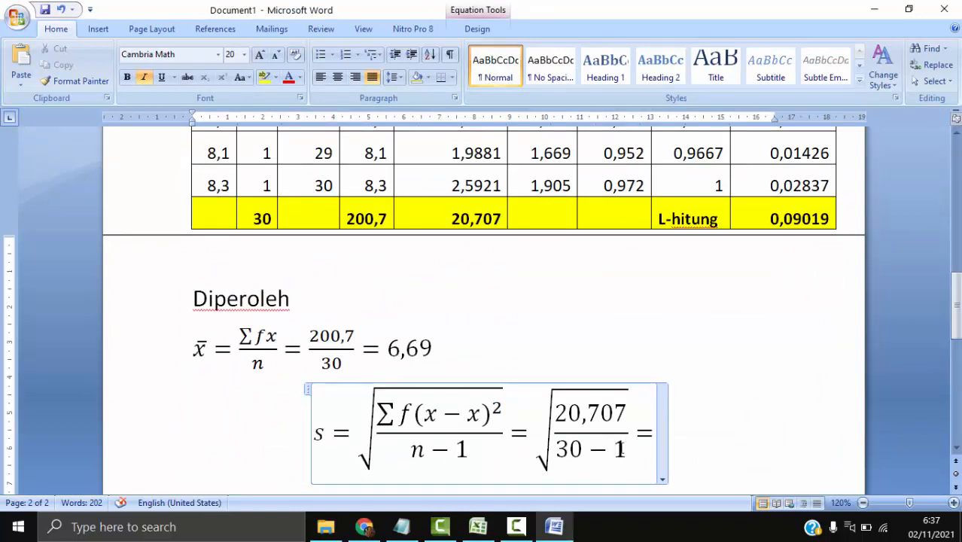
pyautogui.write('0')
pyautogui.write(',845')
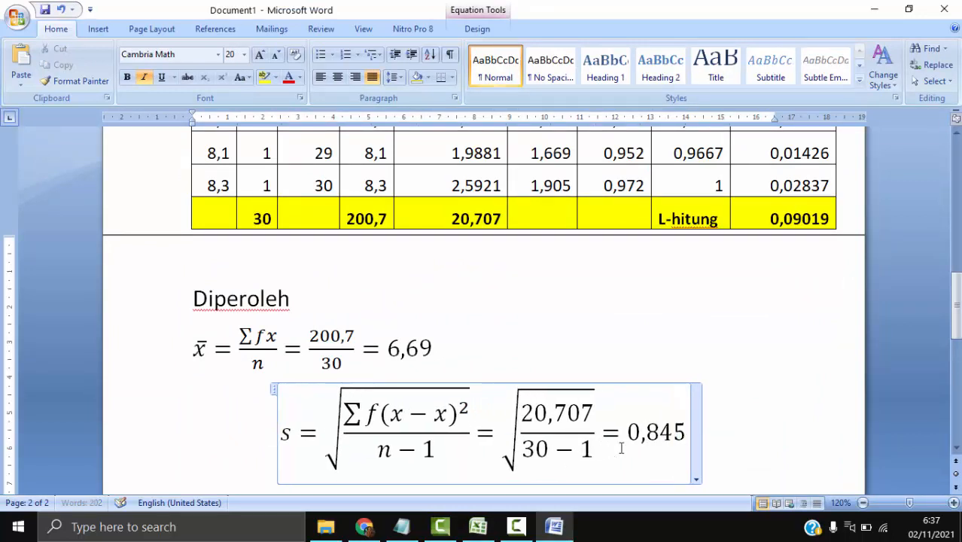
pyautogui.press('Right')
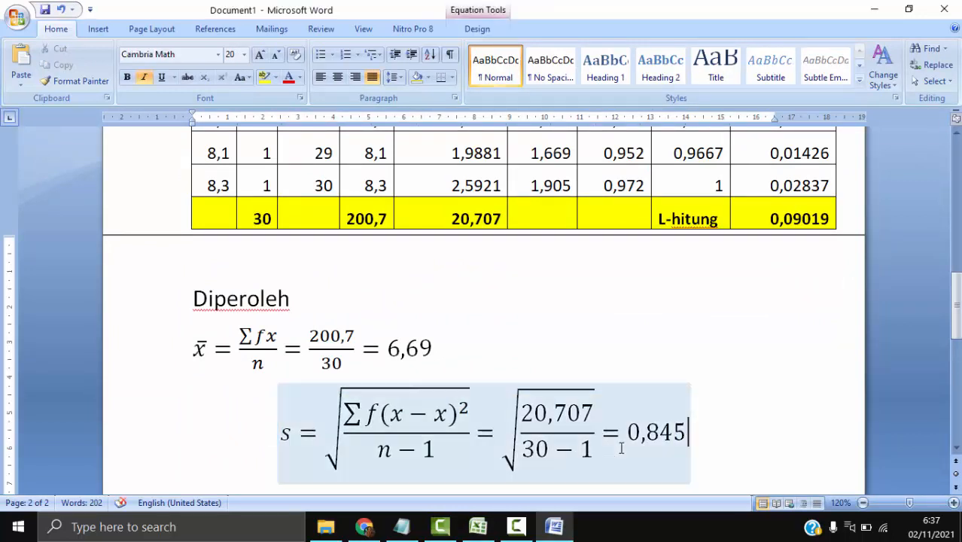
# - Add a text line below the standard deviation equation reading "L-hitung = 0,09019"
pyautogui.press('Return')
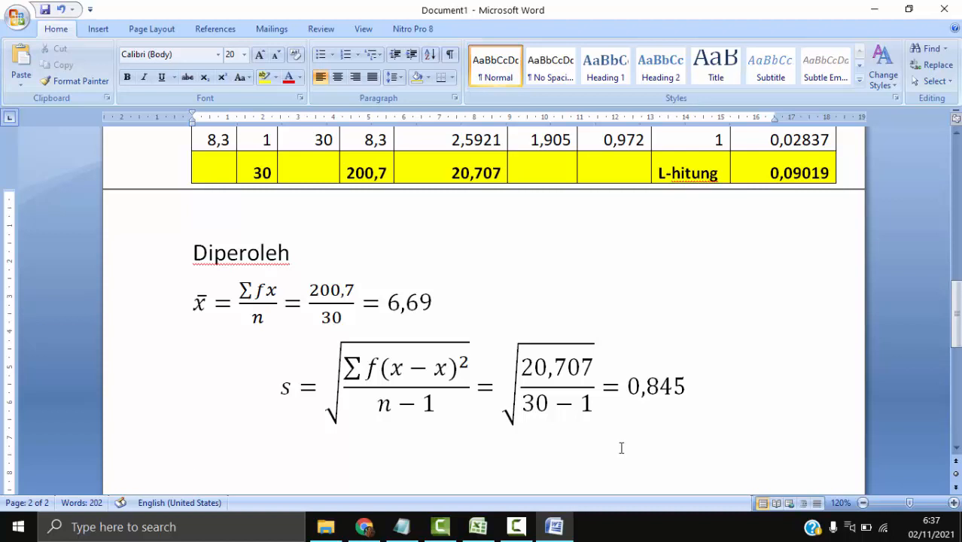
pyautogui.click(767, 368)
pyautogui.click(504, 457)
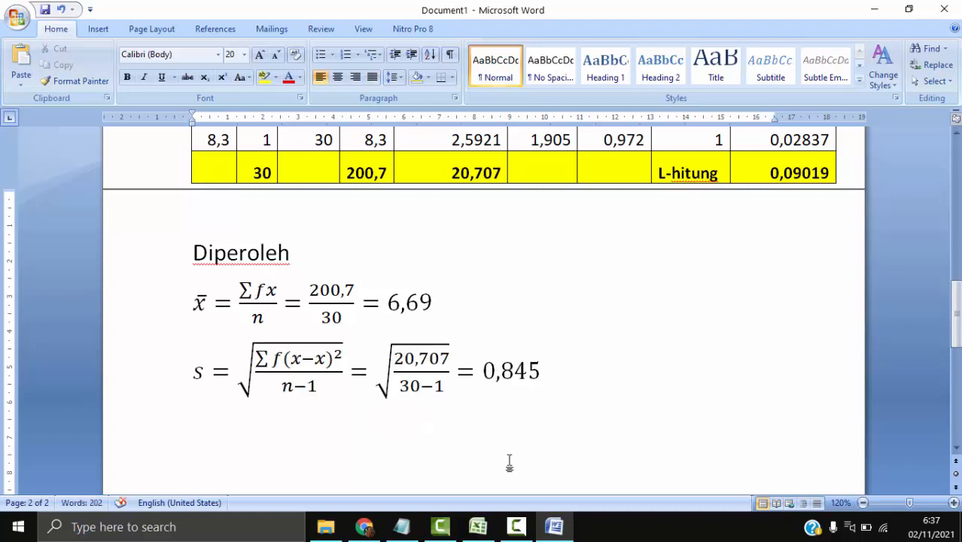
pyautogui.write('L-hitung')
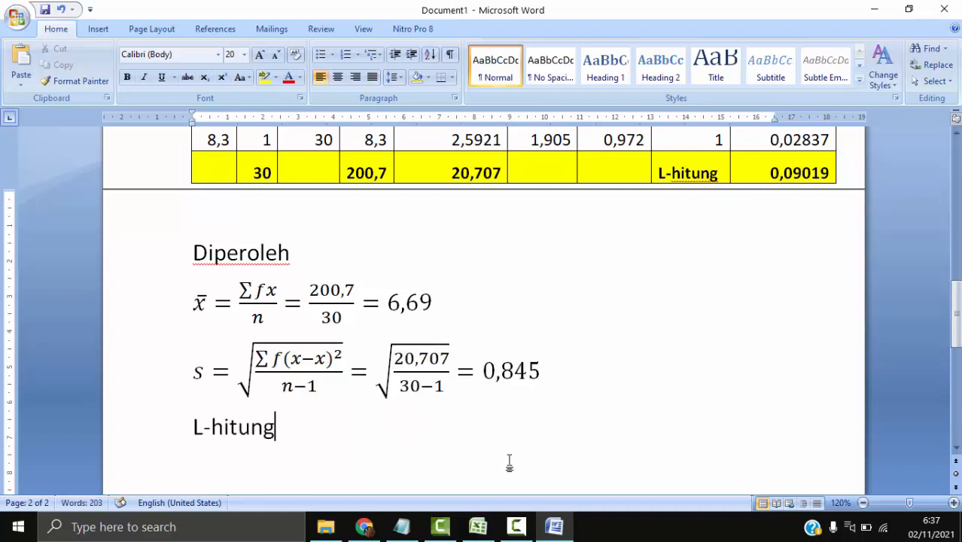
pyautogui.write(' = 0')
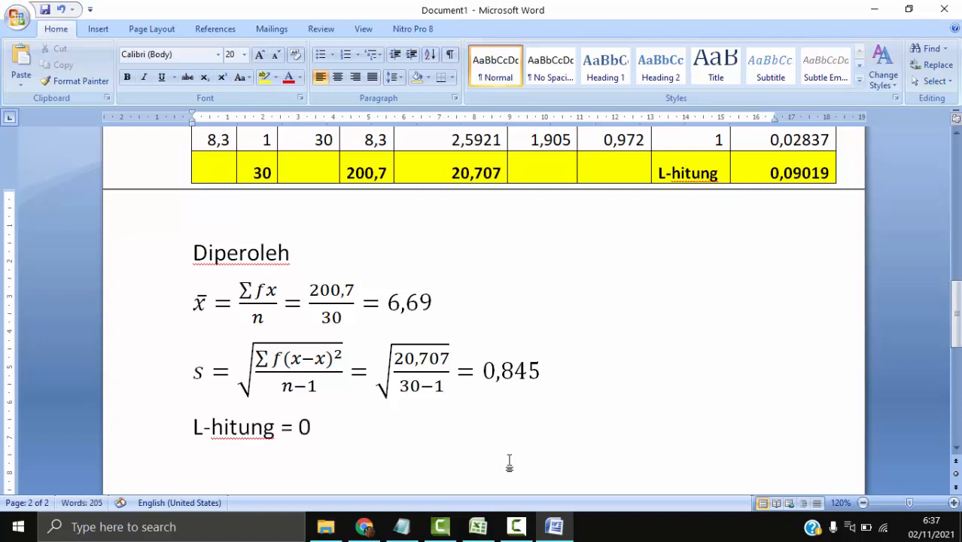
pyautogui.write(',09')
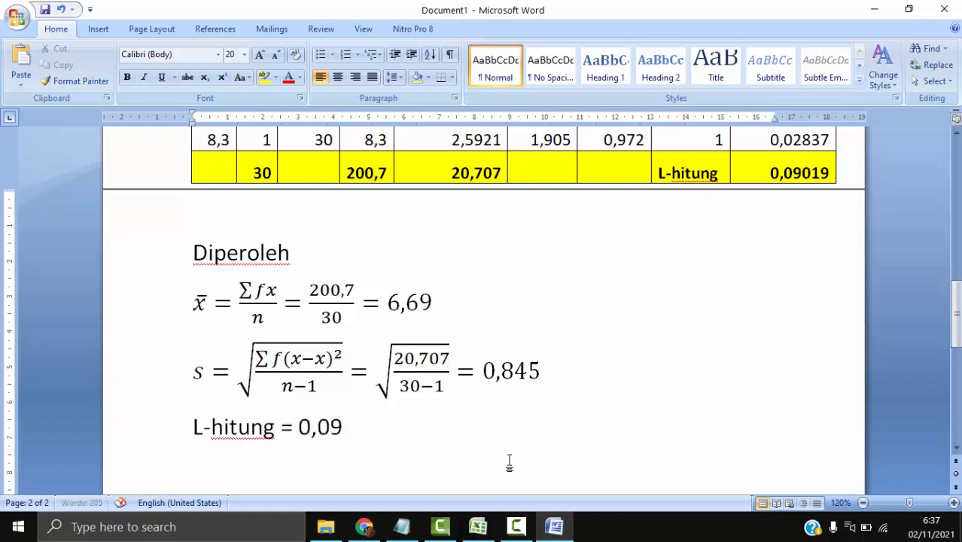
pyautogui.write('019')
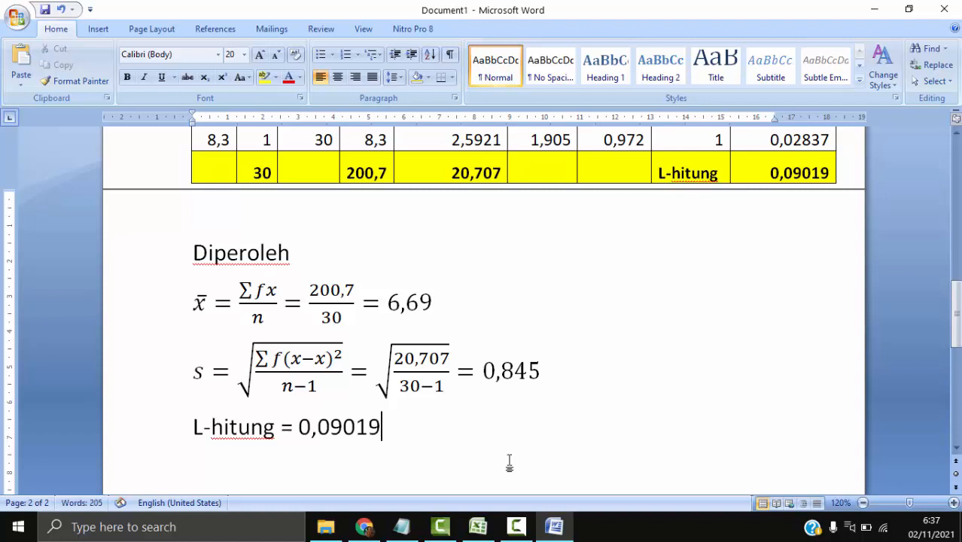
# - Add a new line with "L-tabel" and put "Dari tabel pada halaman" in front of it
pyautogui.press('Return')
pyautogui.write('L-tabe')
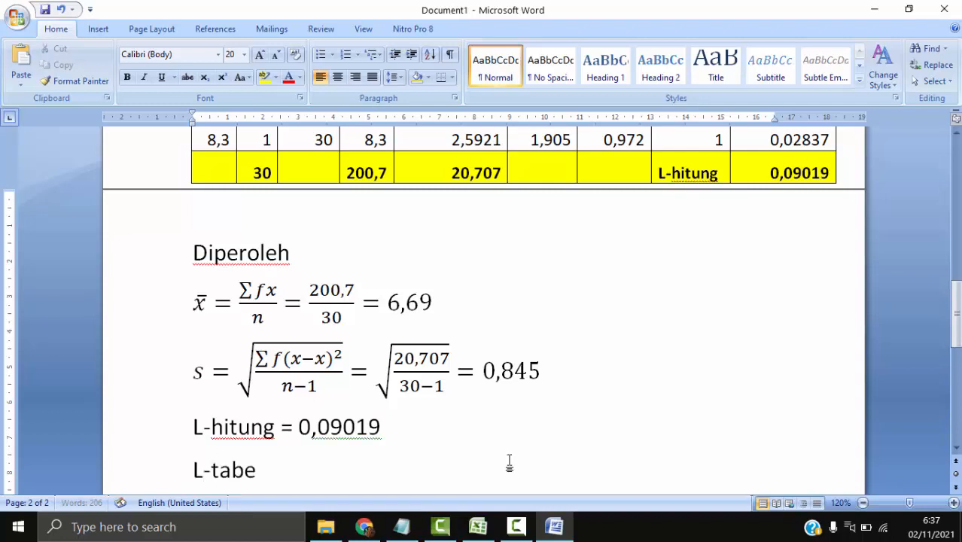
pyautogui.write('l')
pyautogui.press('Left')
pyautogui.press('Left')
pyautogui.press('Left')
pyautogui.press('Left')
pyautogui.press('Left')
pyautogui.press('Left')
pyautogui.press('Left')
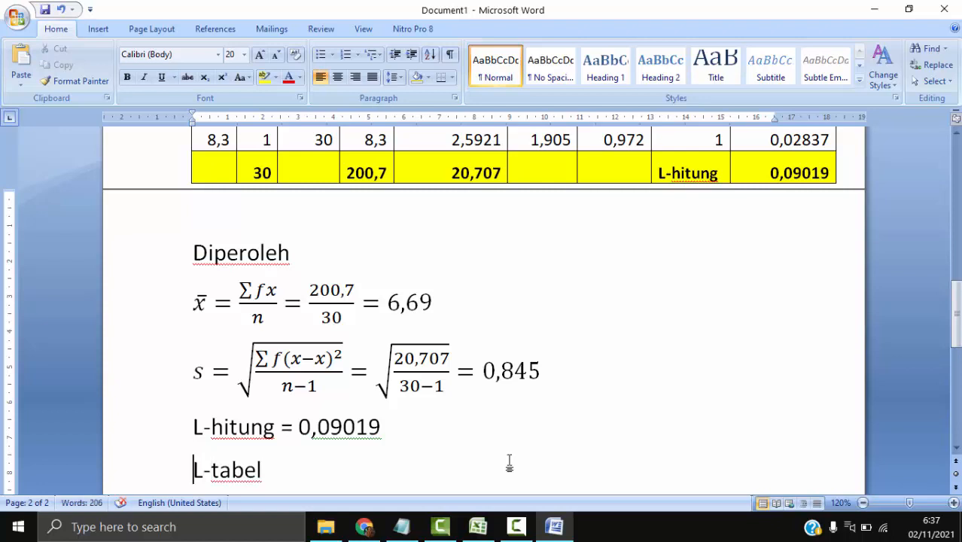
pyautogui.write('Dari ')
pyautogui.write('tabel pa')
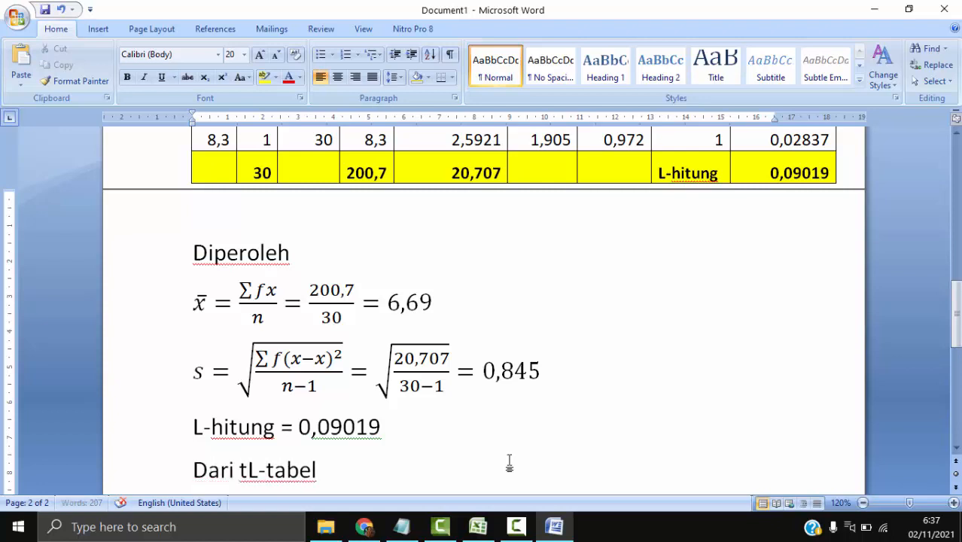
pyautogui.write('da halaman')
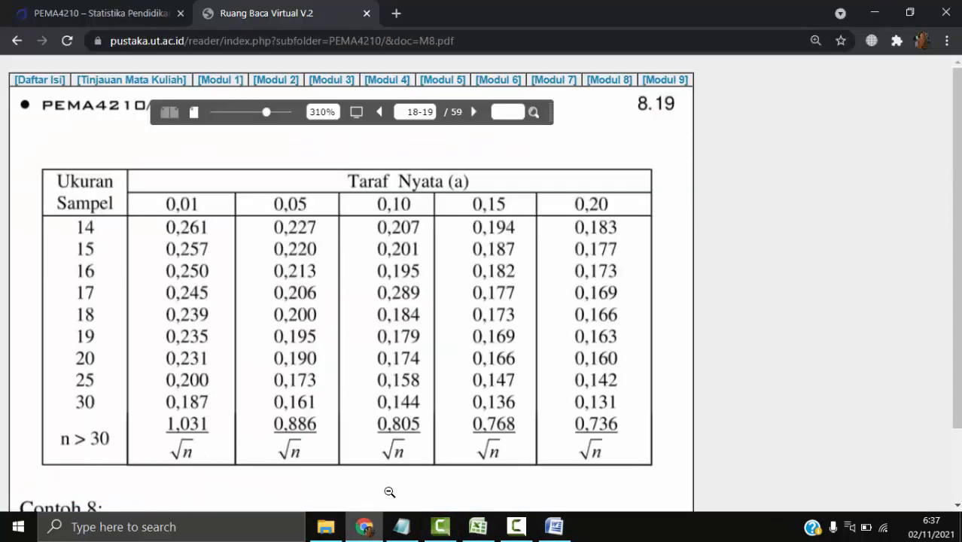
# - Check the critical value table's page number in Chrome, then extend the Word line with "8.19 diperoleh" and put "= 0," after L-tabel
pyautogui.click(364, 527)
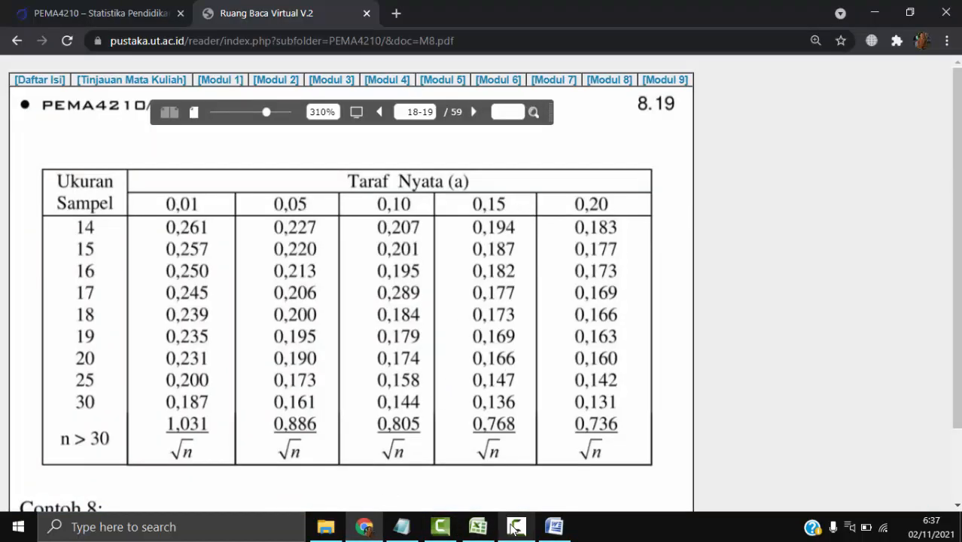
pyautogui.click(567, 528)
pyautogui.write('8.19 d')
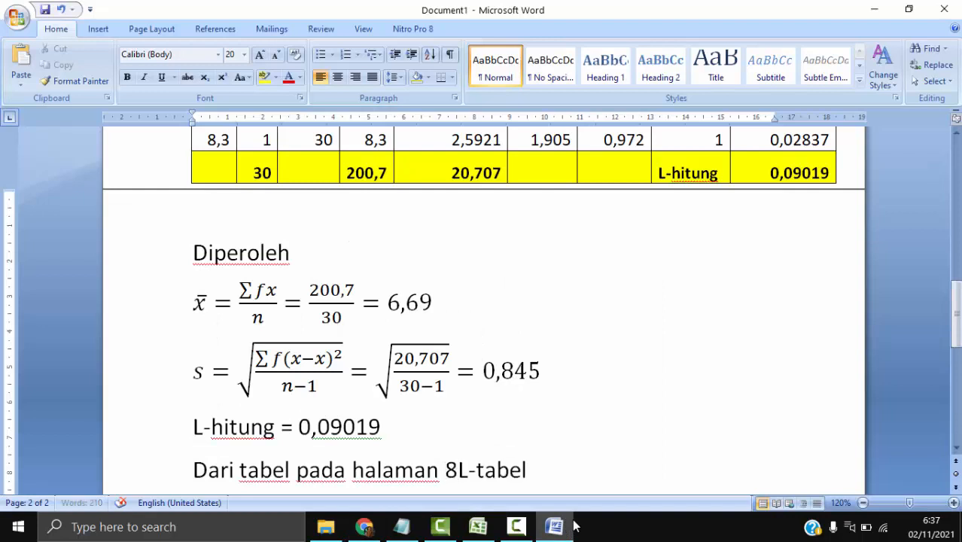
pyautogui.write('iperoleh L-tabel ')
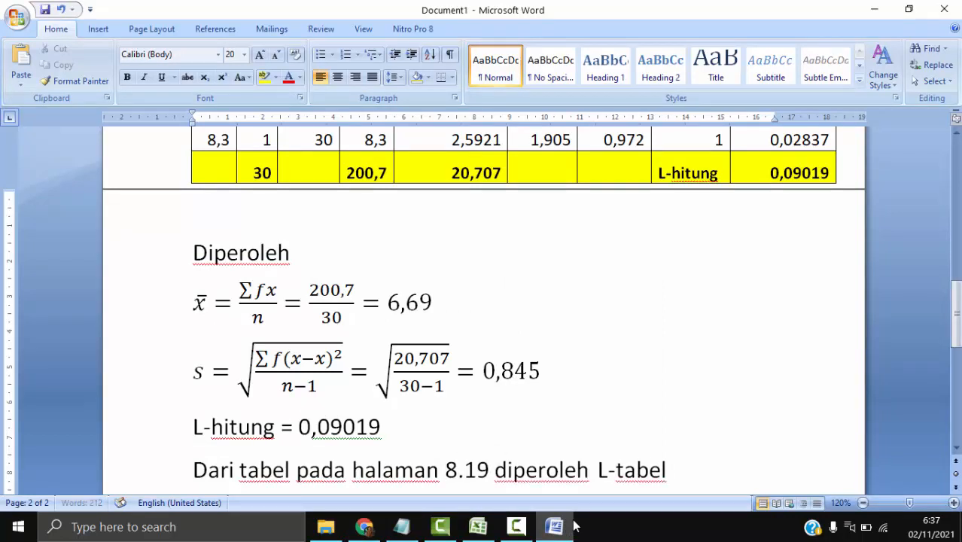
pyautogui.write('= 0,')
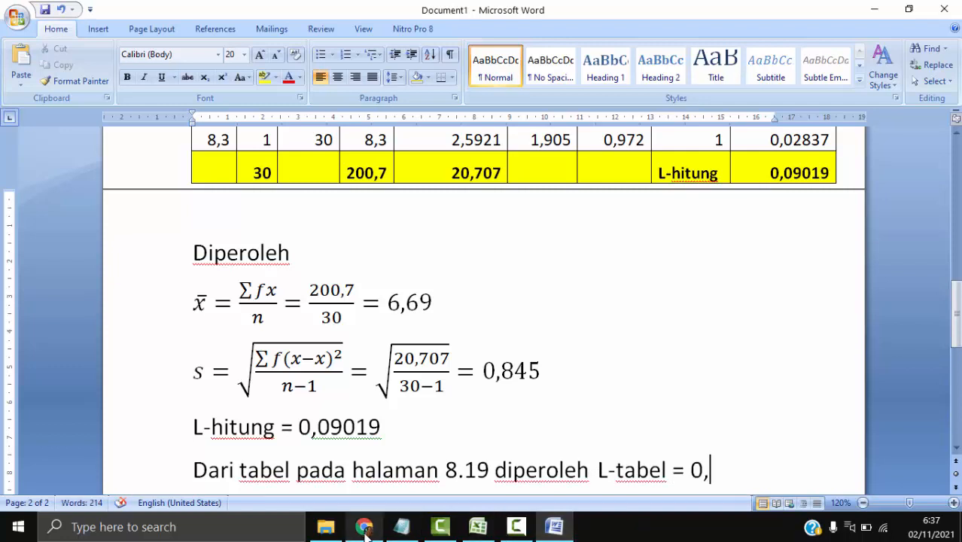
# - Check the critical value table in Chrome and L-tabel in Excel, then return to Word and complete the L-tabel value as "0,161."
pyautogui.click(364, 527)
pyautogui.scroll(-1, 346, 343)
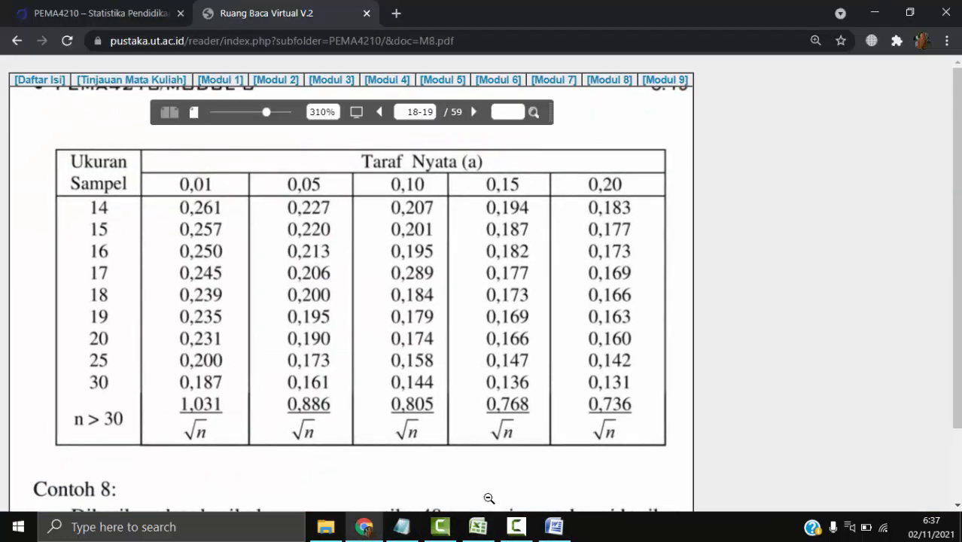
pyautogui.click(482, 527)
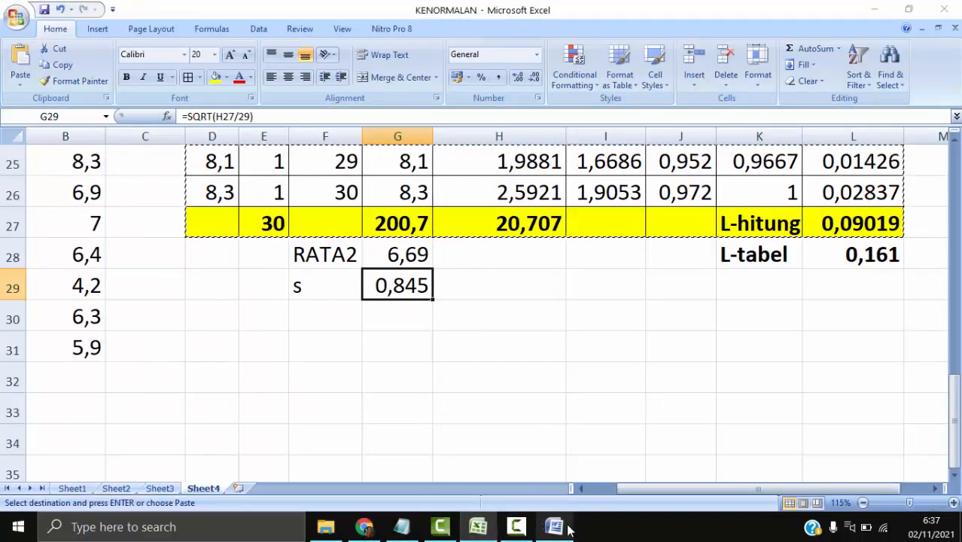
pyautogui.click(554, 527)
pyautogui.write('19 diperoleh L-tabel = 0,161.')
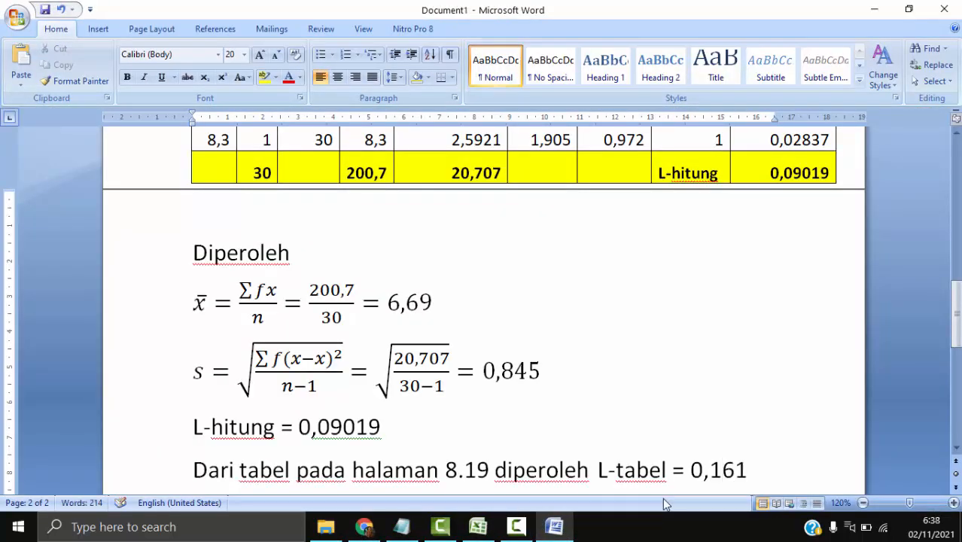
# - Add a new line below the L-tabel sentence reading "Artinya L-hitung <= L-tabel"
pyautogui.press('Return')
pyautogui.write('Ar')
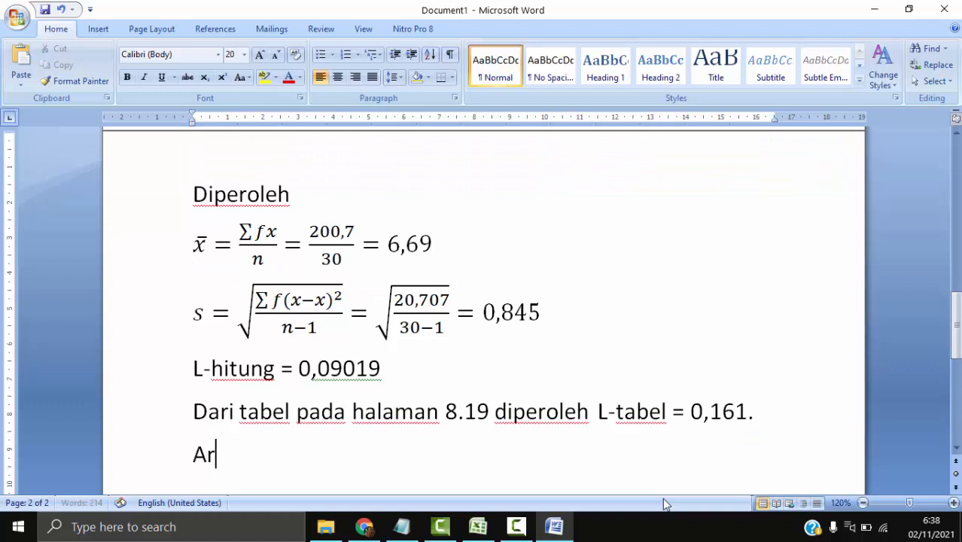
pyautogui.write('tinya L')
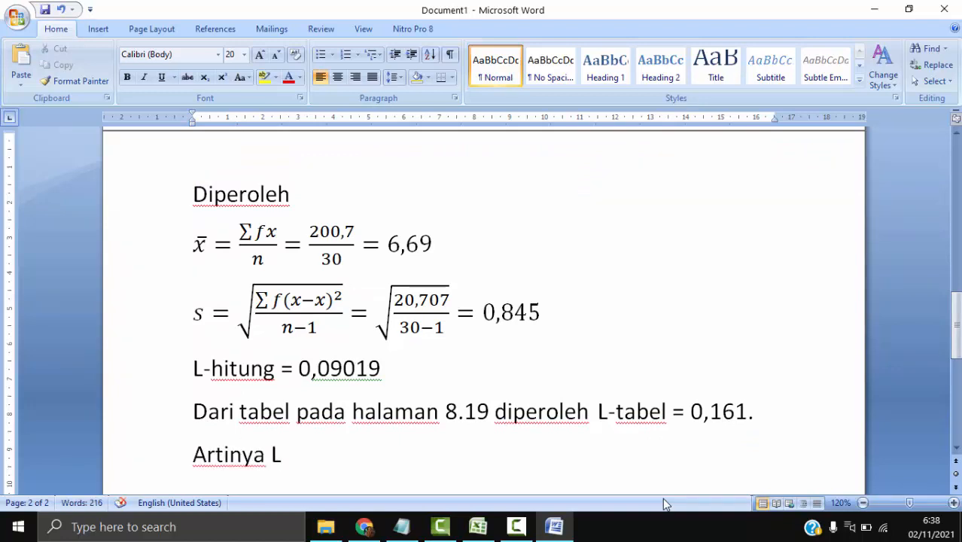
pyautogui.write('-hitung ')
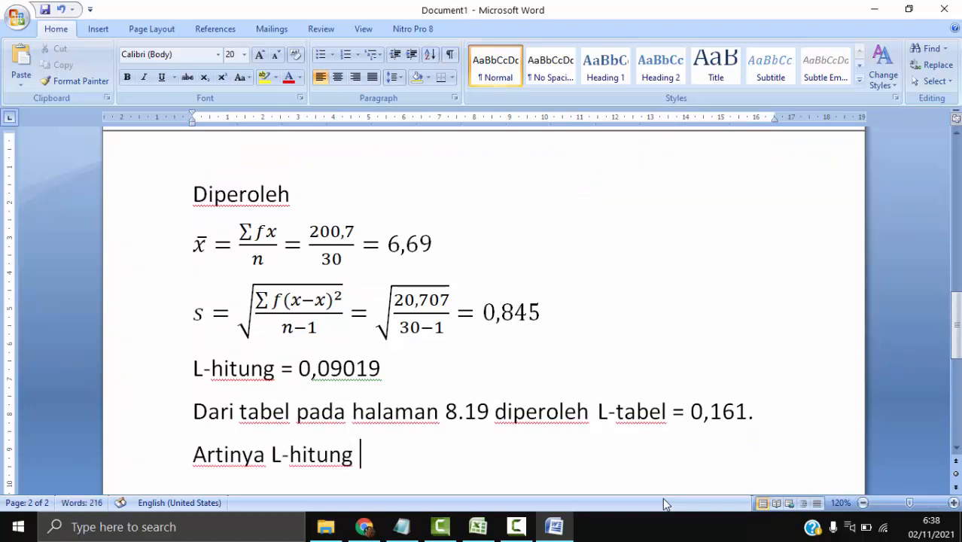
pyautogui.write('< L')
pyautogui.press('BackSpace')
pyautogui.write('= L tabel')
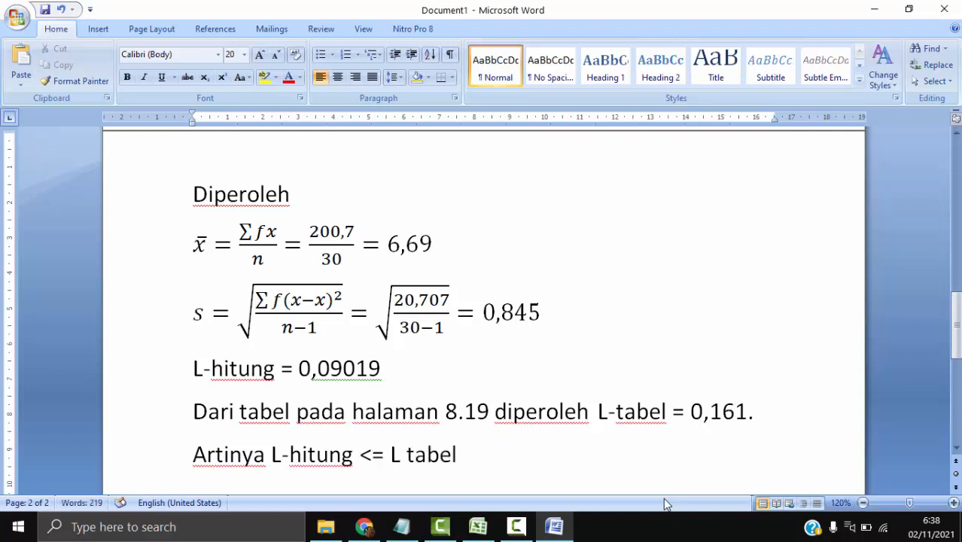
pyautogui.press('BackSpace')
pyautogui.press('BackSpace')
pyautogui.press('BackSpace')
pyautogui.press('BackSpace')
pyautogui.press('BackSpace')
pyautogui.press('BackSpace')
pyautogui.write('-')
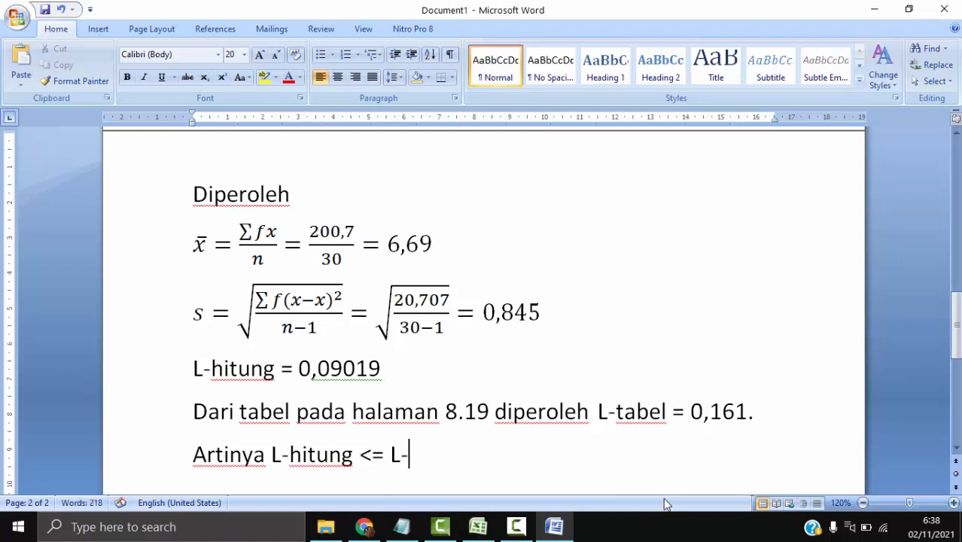
pyautogui.write('tabel yang')
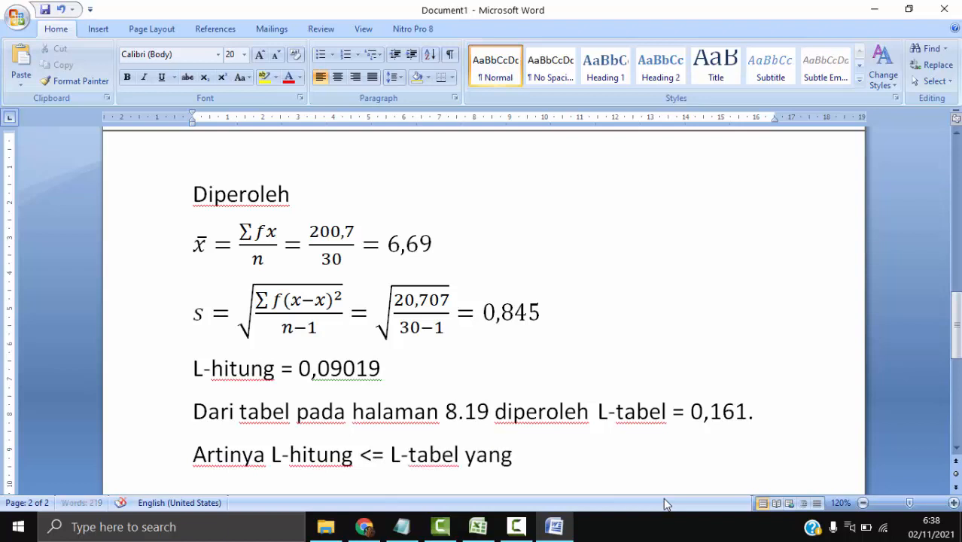
pyautogui.write(' b')
pyautogui.press('BackSpace')
pyautogui.press('BackSpace')
pyautogui.press('BackSpace')
pyautogui.press('BackSpace')
pyautogui.press('BackSpace')
pyautogui.press('BackSpace')
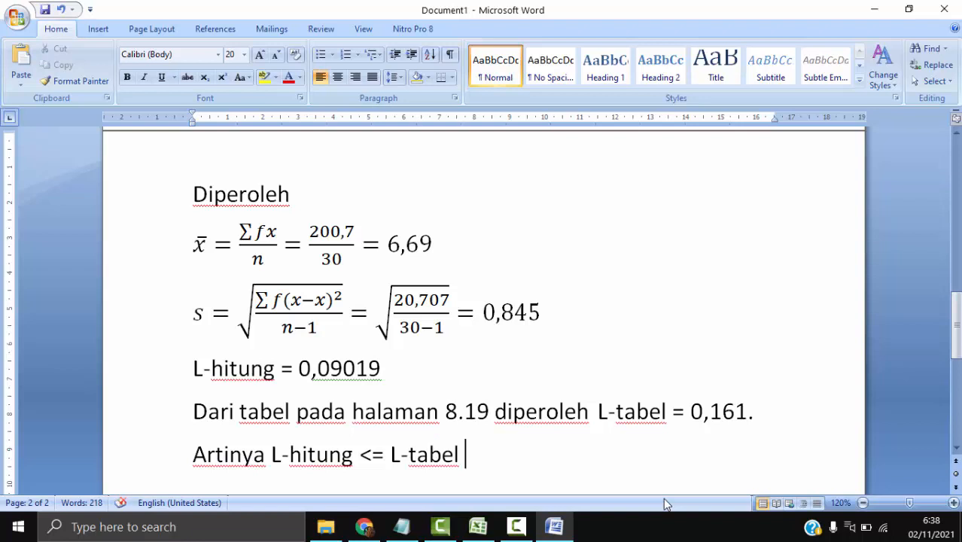
# - Replace "Artinya" at the start of the line with "Jadi," and extend the sentence with "yang artinya menerima"
pyautogui.press('Left')
pyautogui.press('Left')
pyautogui.press('Left')
pyautogui.press('Left')
pyautogui.press('Left')
pyautogui.press('Left')
pyautogui.press('Left')
pyautogui.press('Left')
pyautogui.press('Left')
pyautogui.press('Left')
pyautogui.press('Left')
pyautogui.press('Left')
pyautogui.press('Left')
pyautogui.press('Left')
pyautogui.press('Left')
pyautogui.hotkey('ctrl', 'shift', 'Right')
pyautogui.write('Jadi')
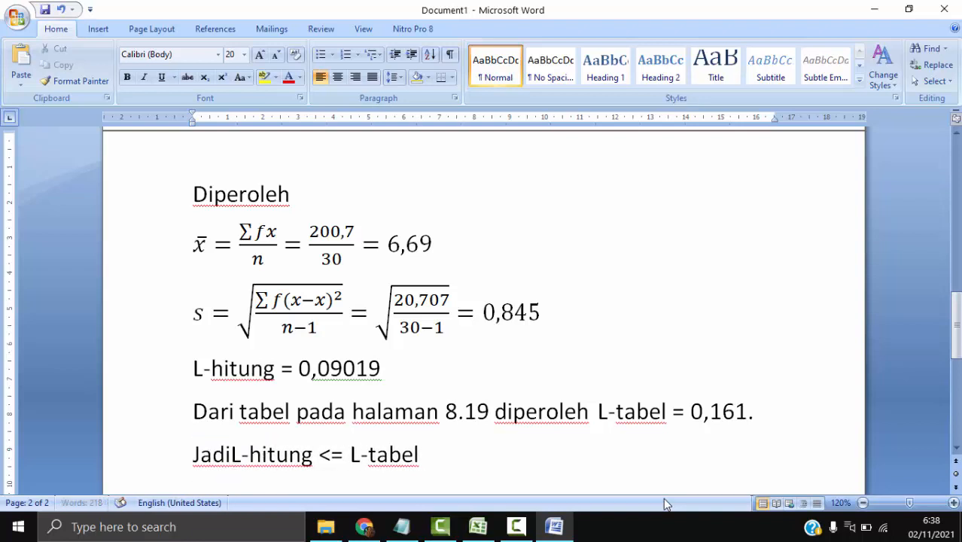
pyautogui.write(', L-hitung <= L-tabel yang artinya ')
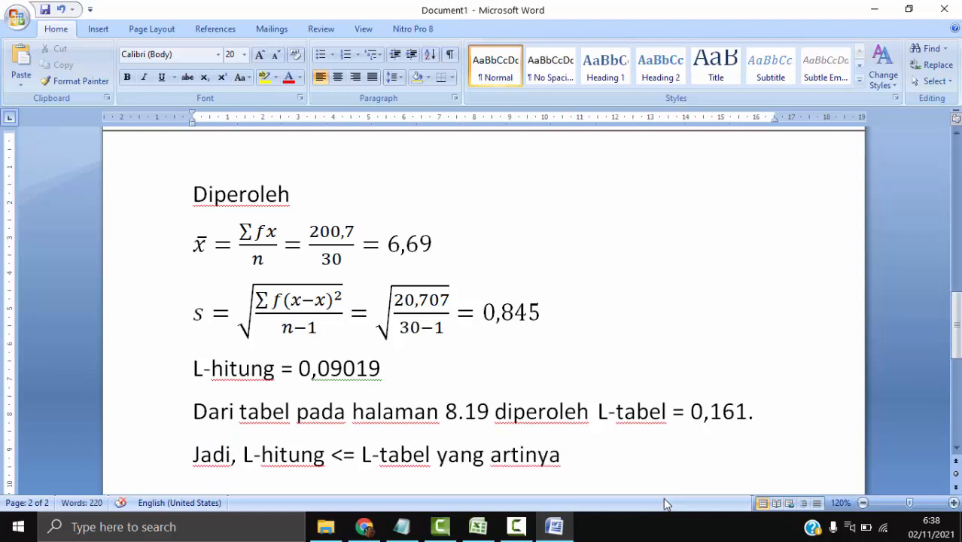
pyautogui.write('menerima')
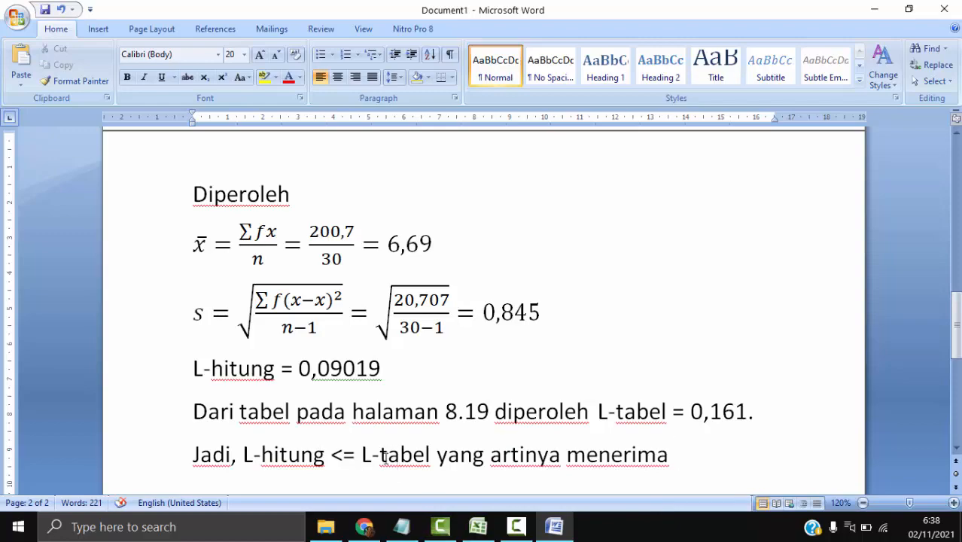
# - Check the acceptance criteria in the Excel workbook KENORMALAN, return to Word and add "H0" after "menerima"
pyautogui.scroll(15, 487, 385)
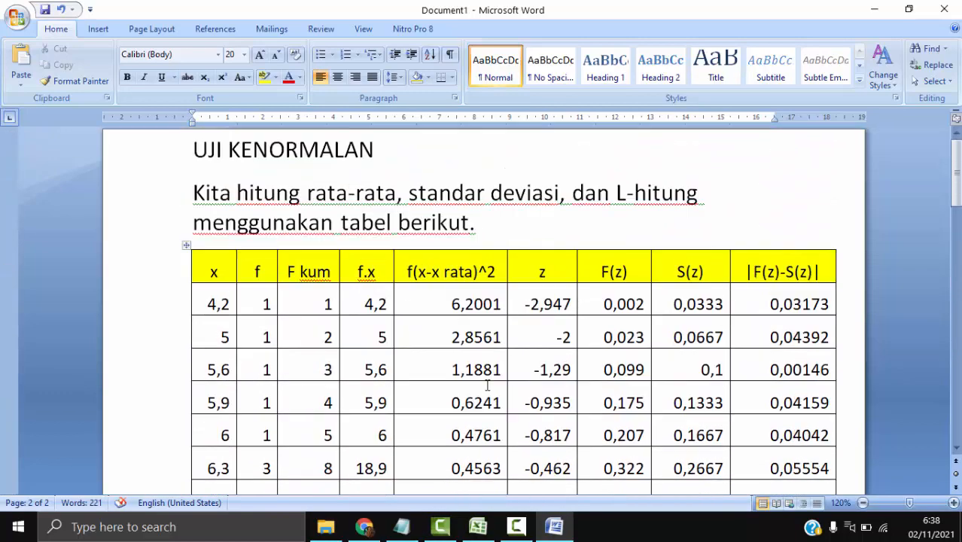
pyautogui.scroll(-5, 488, 386)
pyautogui.click(478, 528)
pyautogui.scroll(5, 357, 385)
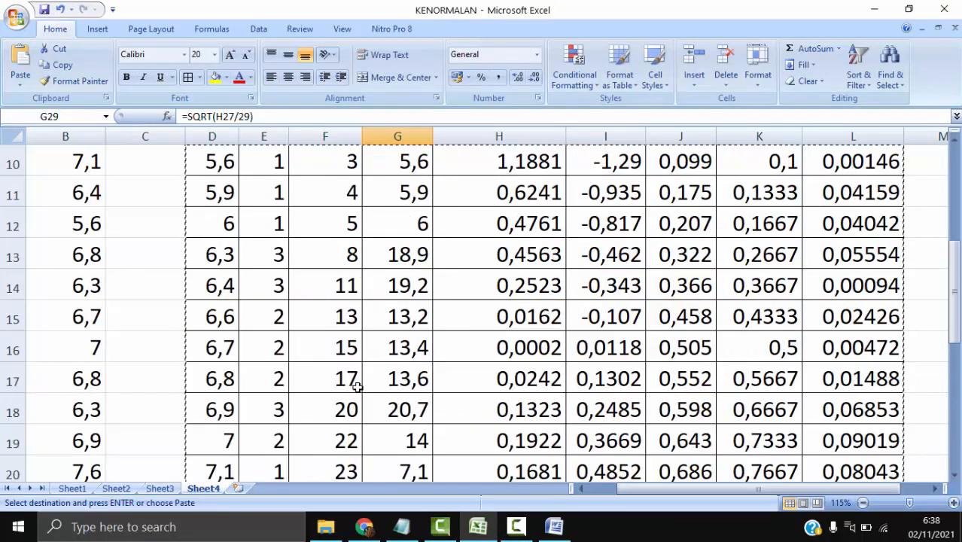
pyautogui.scroll(3, 357, 386)
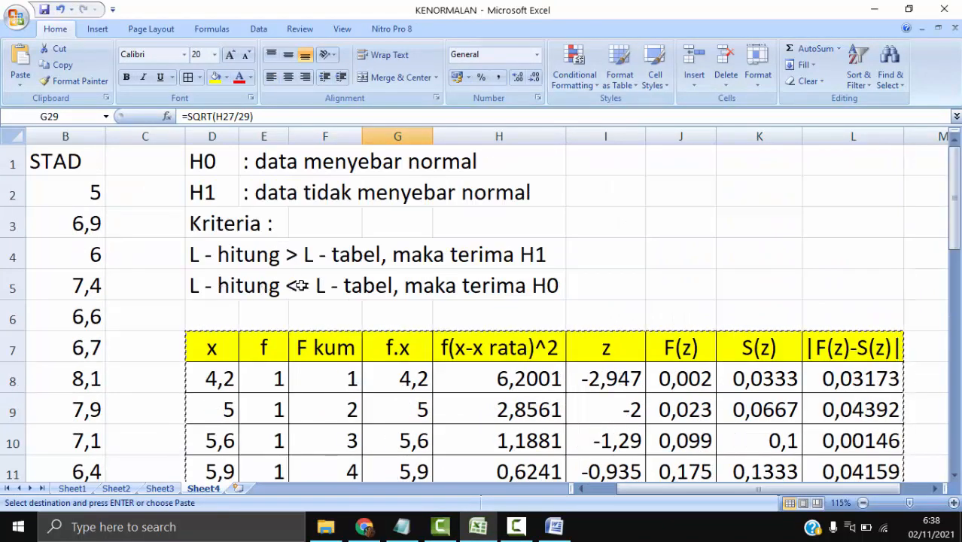
pyautogui.click(554, 529)
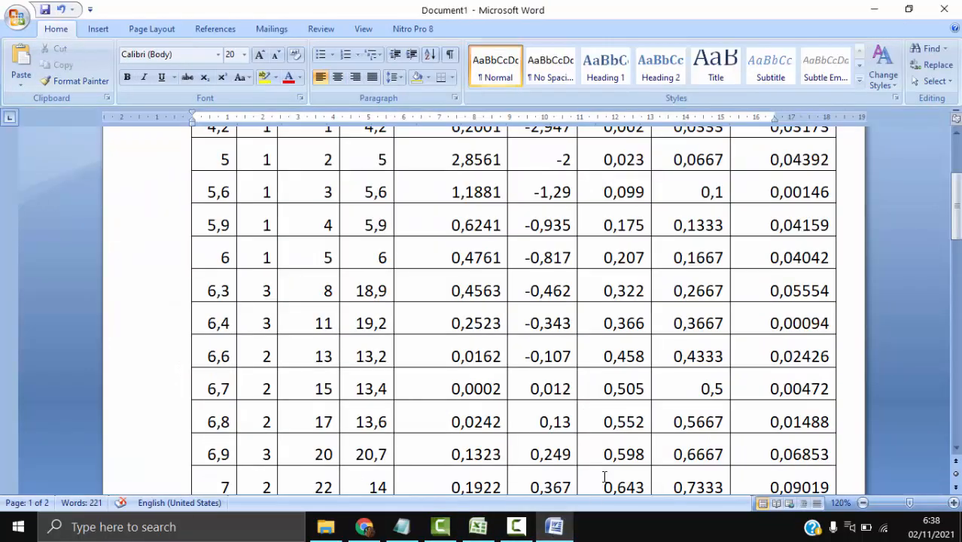
pyautogui.scroll(-10, 604, 474)
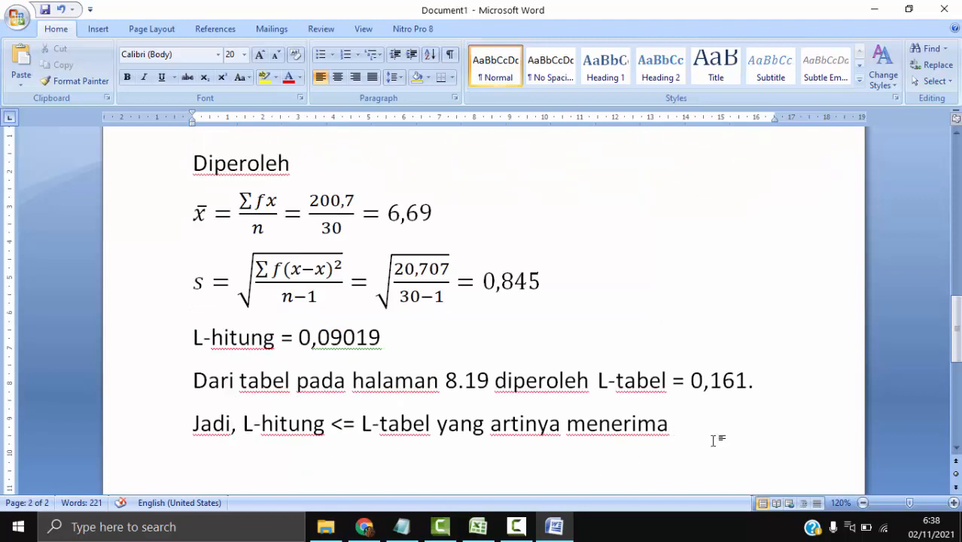
pyautogui.write('H0 : da')
pyautogui.press('BackSpace')
pyautogui.press('BackSpace')
pyautogui.press('BackSpace')
pyautogui.press('BackSpace')
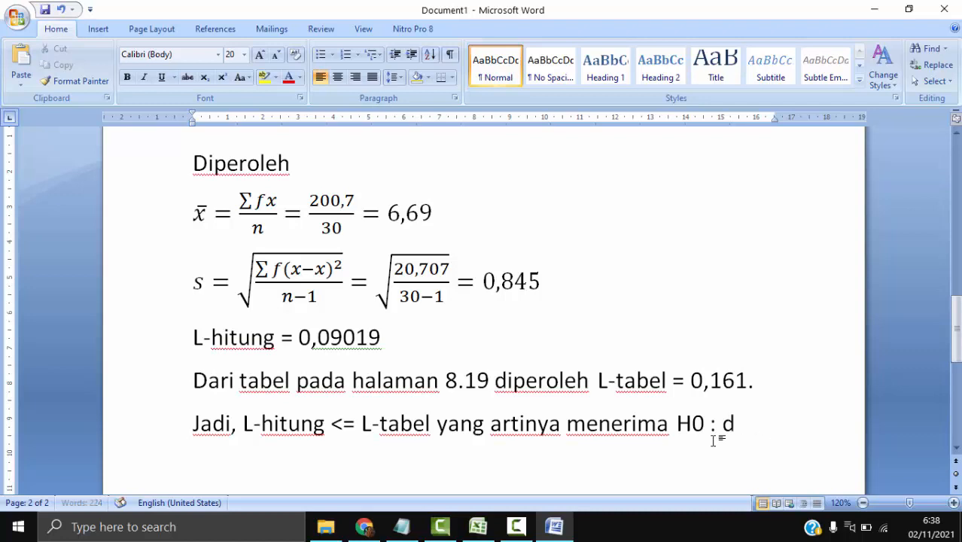
# - Finish the conclusion with "yaitu data menyebar normal." and start a new paragraph below it
pyautogui.write('yaitu data')
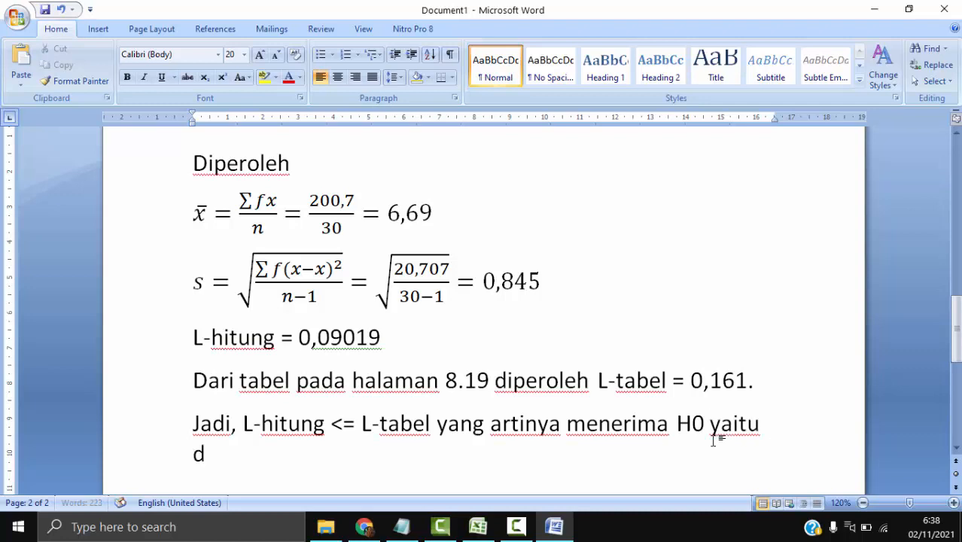
pyautogui.write(' menyebar')
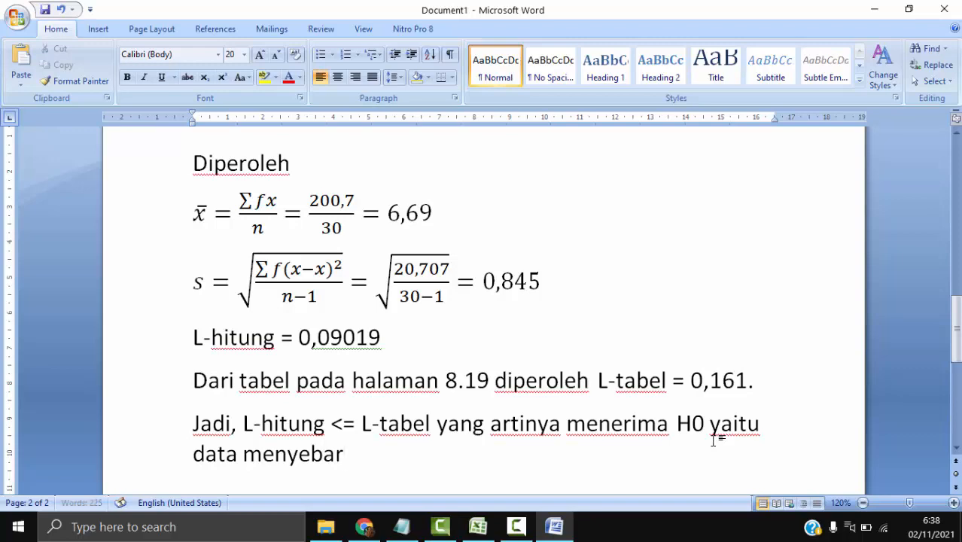
pyautogui.write(' normal')
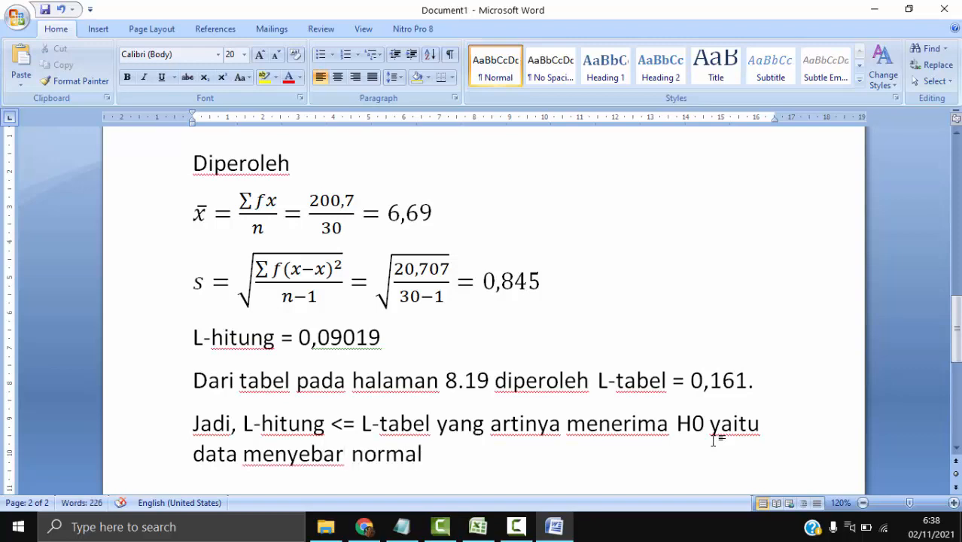
pyautogui.write('.')
pyautogui.press('Return')
# - Switch to Chrome and examine the module's Lo calculation table for the STAD data on page 8.27
pyautogui.scroll(10, 741, 310)
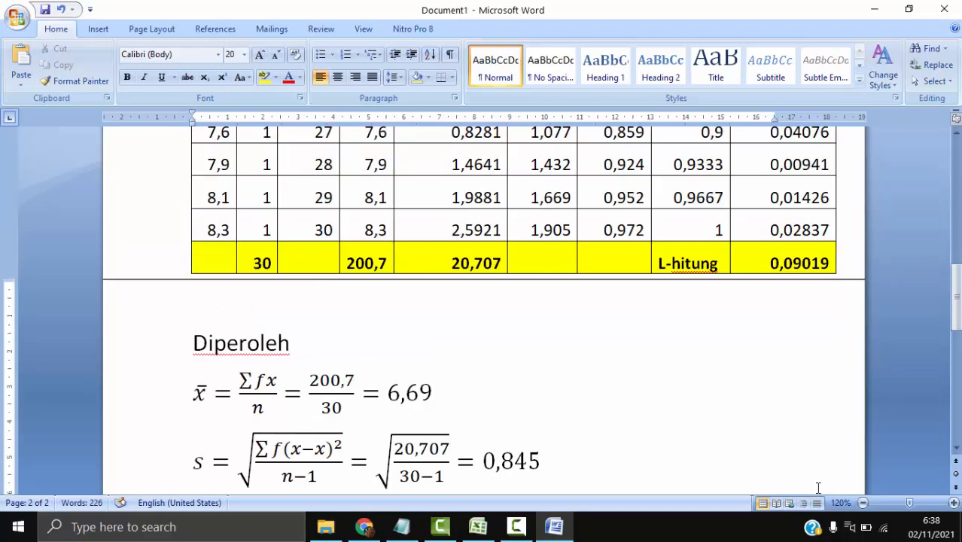
pyautogui.scroll(6, 741, 309)
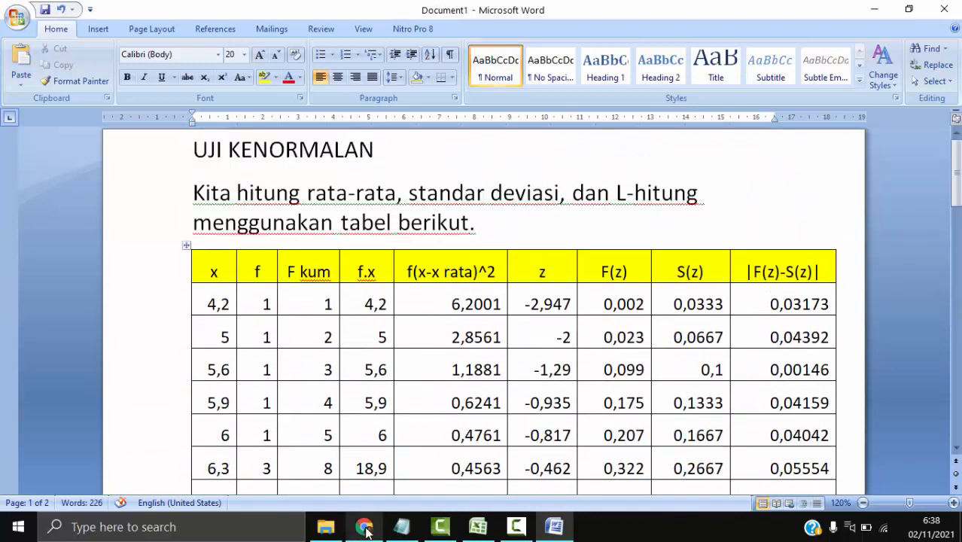
pyautogui.click(364, 527)
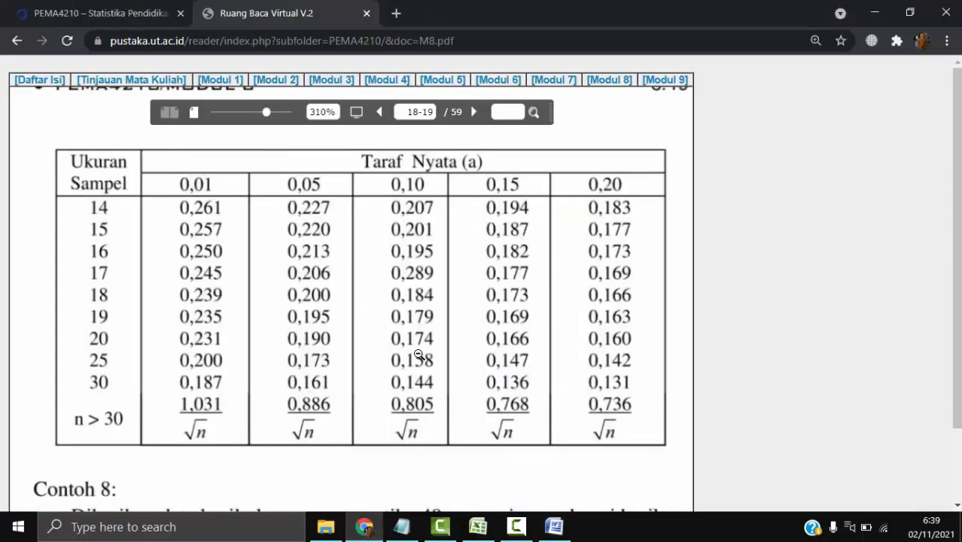
pyautogui.click(419, 355)
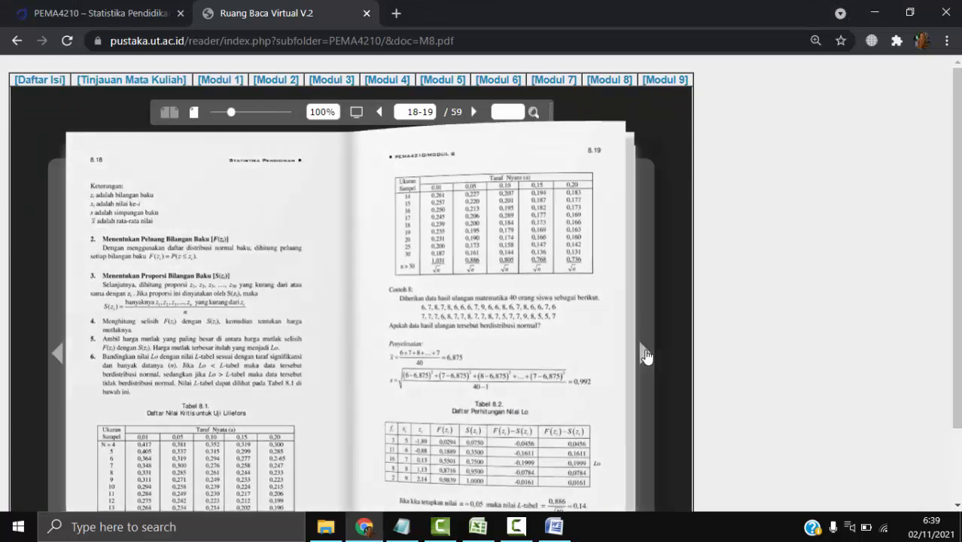
pyautogui.click(645, 355)
pyautogui.click(646, 356)
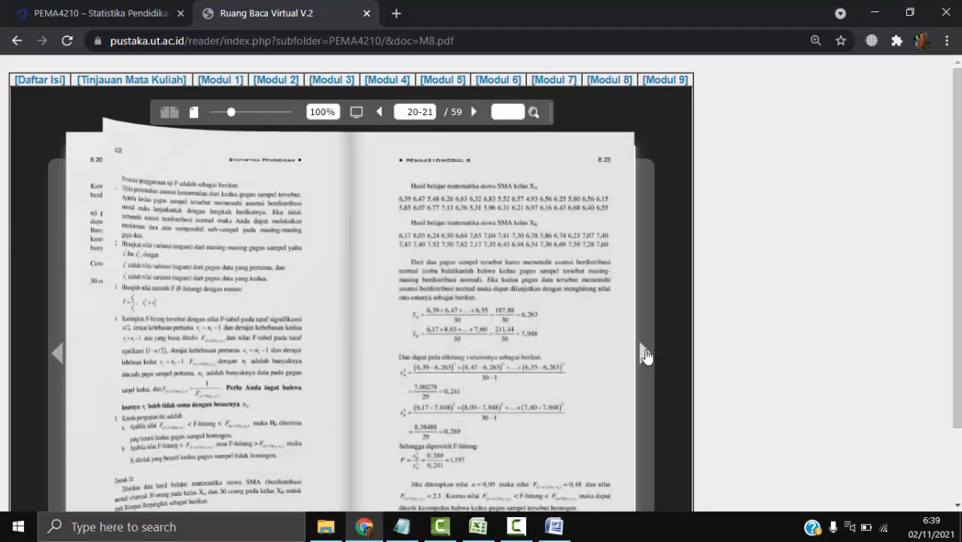
pyautogui.click(646, 355)
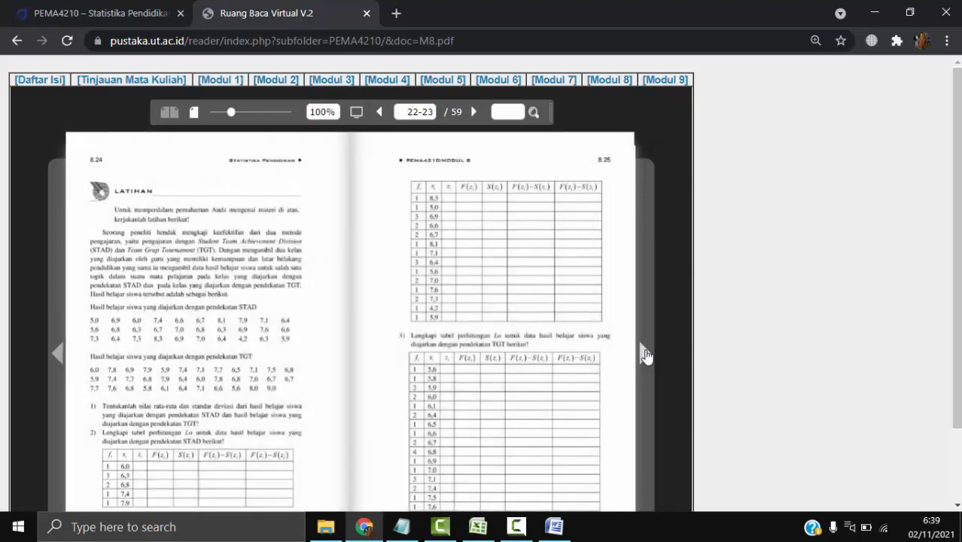
pyautogui.click(645, 355)
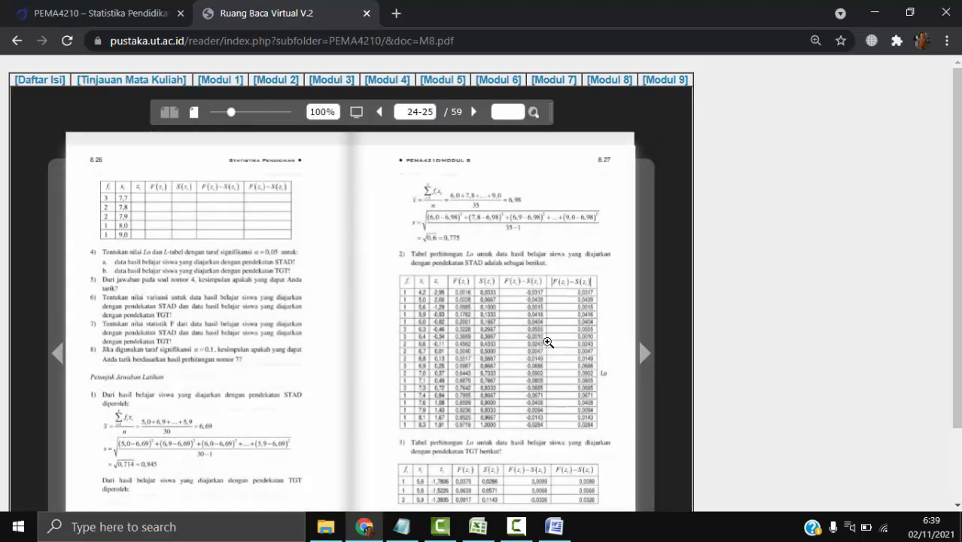
pyautogui.click(547, 342)
pyautogui.scroll(-3, 457, 314)
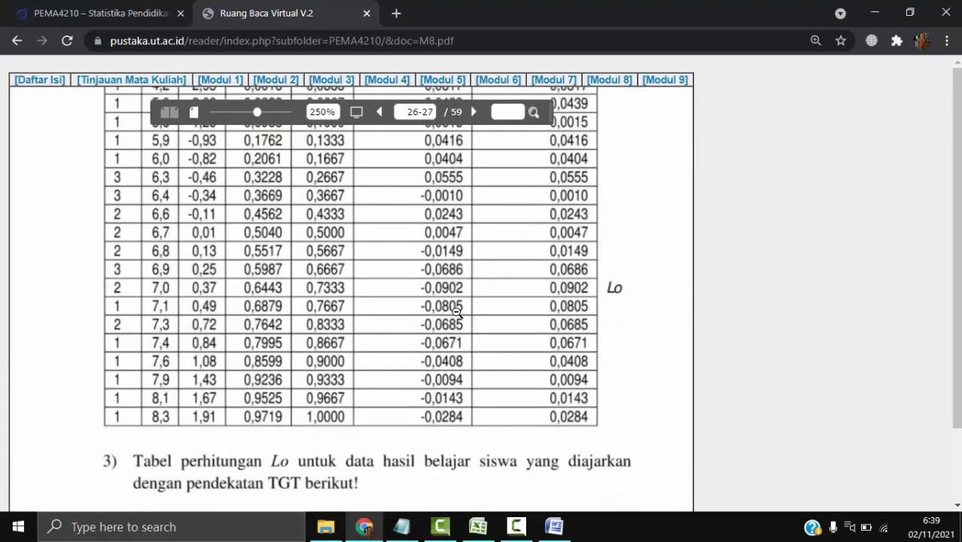
pyautogui.moveTo(457, 313); pyautogui.dragTo(449, 282)
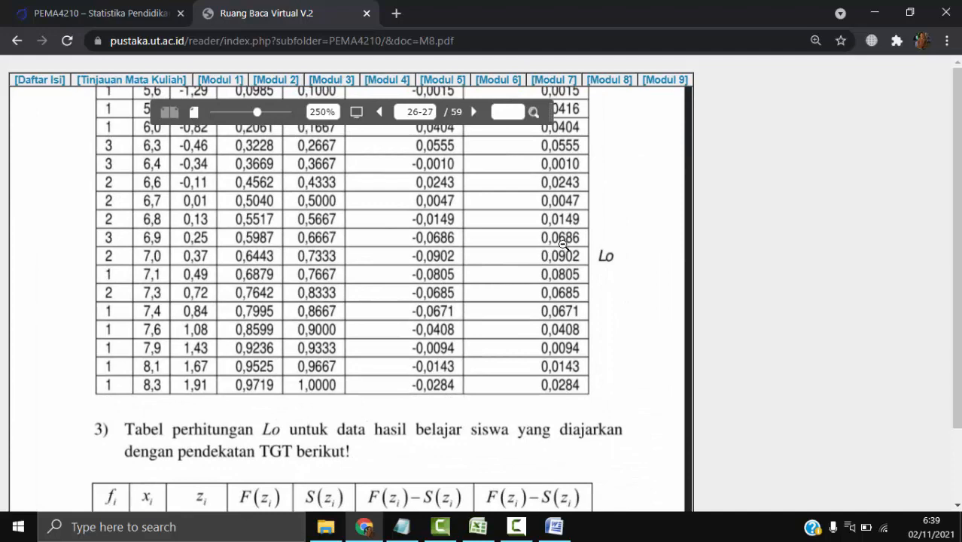
# - Return to Word and review the calculation table in the UJI KENORMALAN report against the module's answer
pyautogui.click(479, 526)
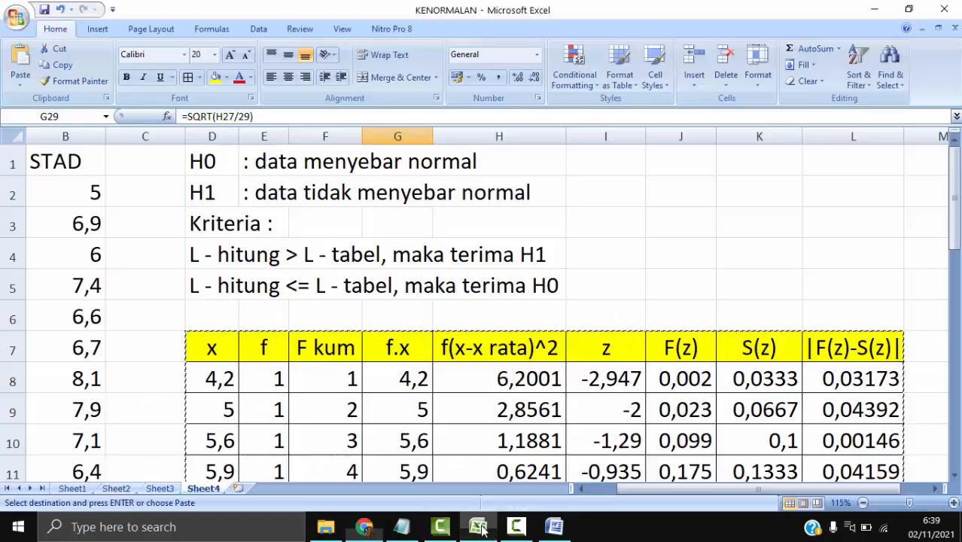
pyautogui.click(552, 528)
pyautogui.scroll(-6, 472, 376)
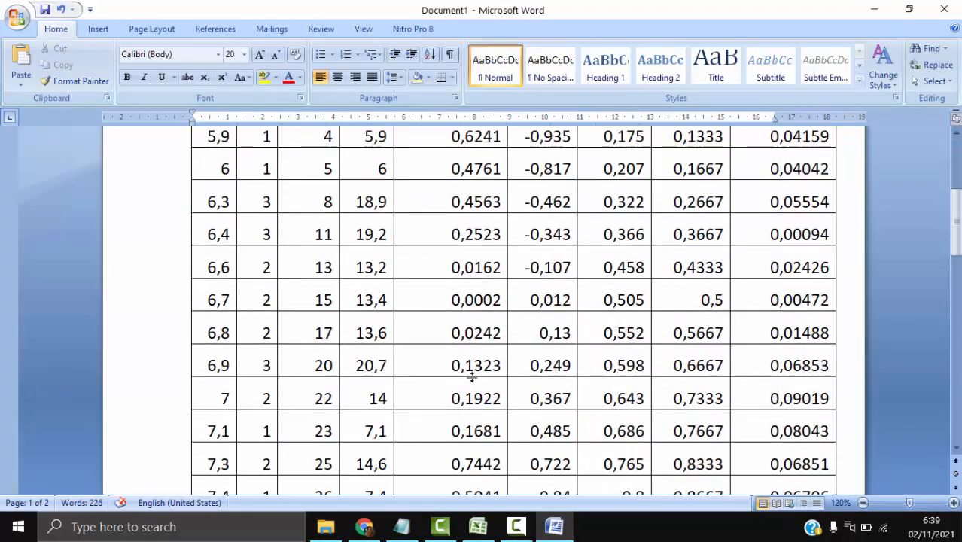
pyautogui.scroll(-10, 473, 376)
pyautogui.scroll(6, 472, 383)
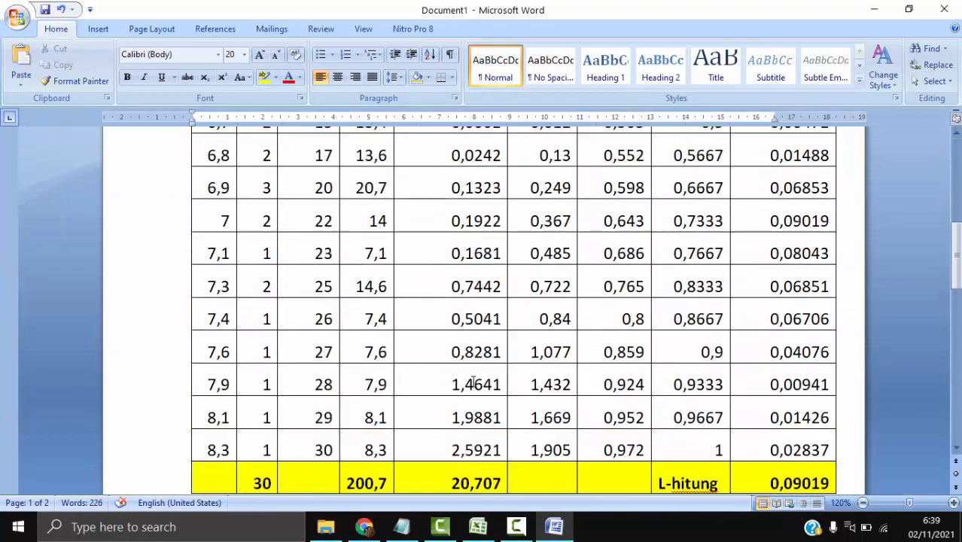
pyautogui.scroll(10, 473, 383)
pyautogui.scroll(-6, 473, 382)
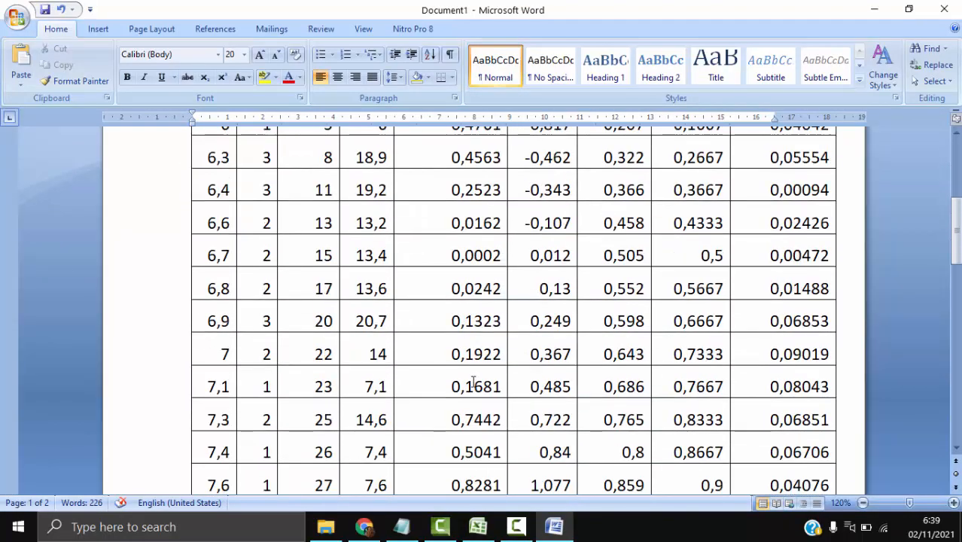
pyautogui.scroll(-1, 473, 383)
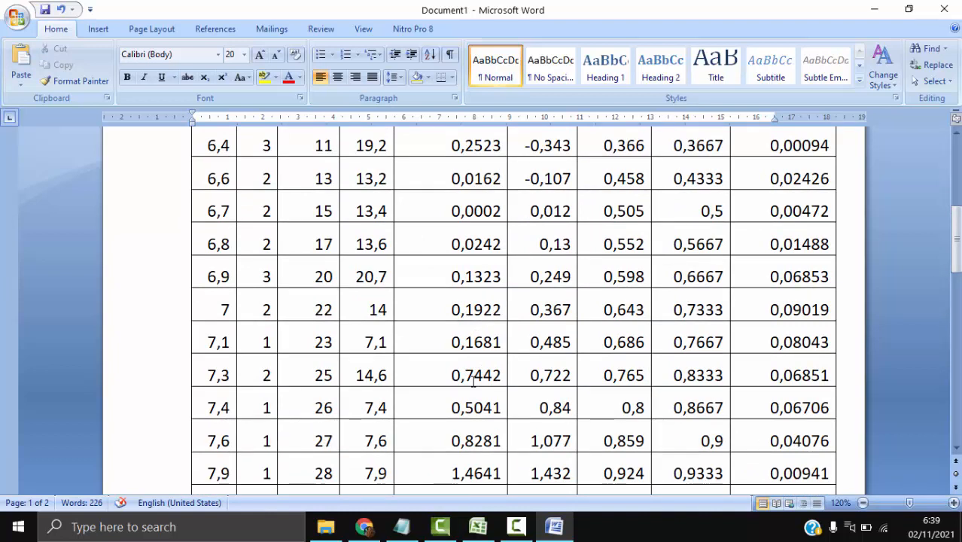
pyautogui.scroll(8, 473, 383)
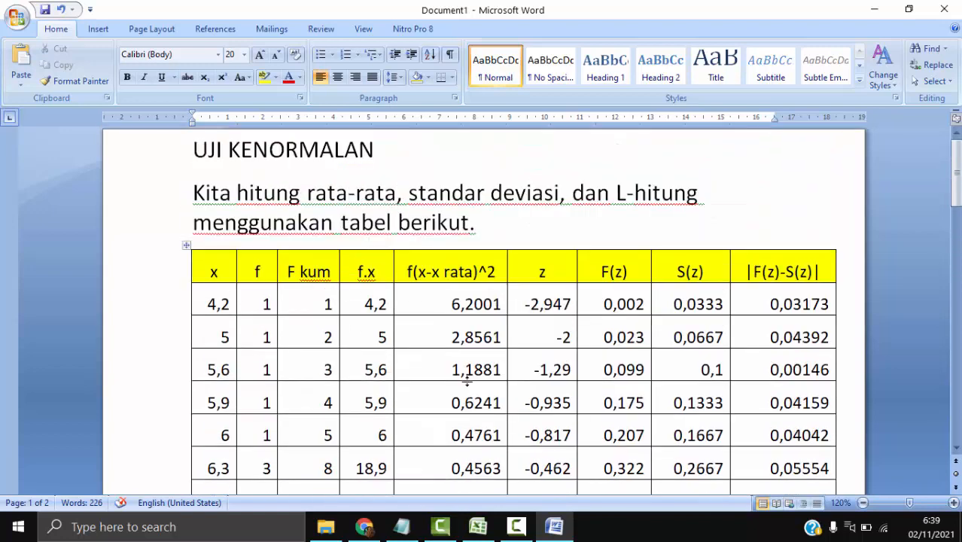